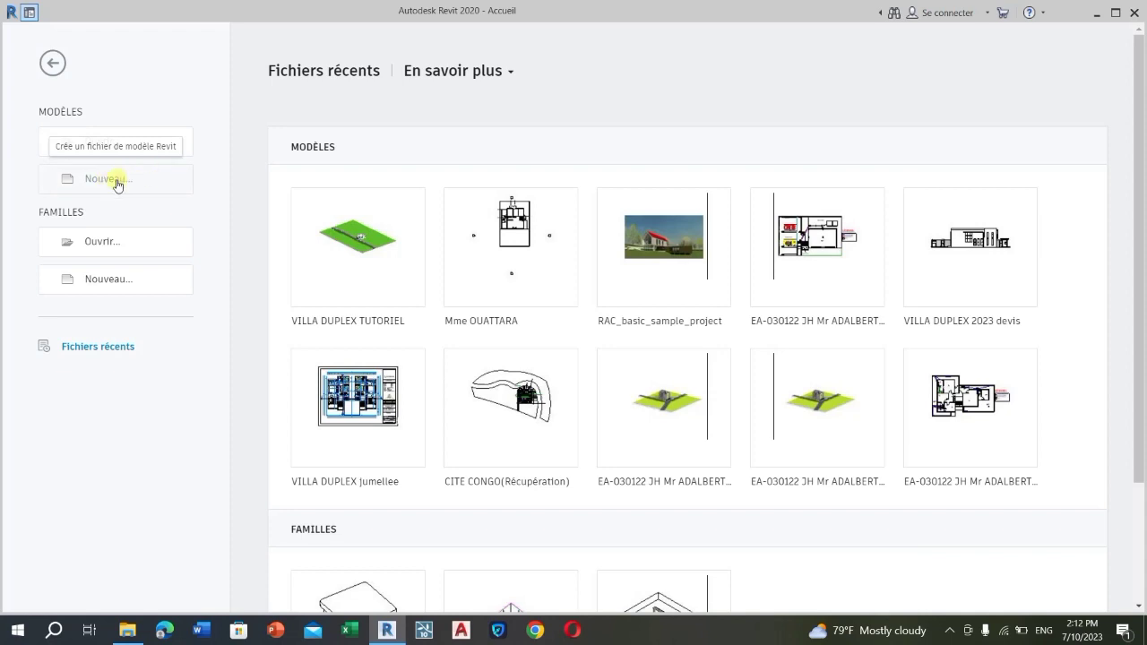
- Create a new project based on the Gabarit de construction template
{"action": "left_click", "coordinate": [118, 185]}
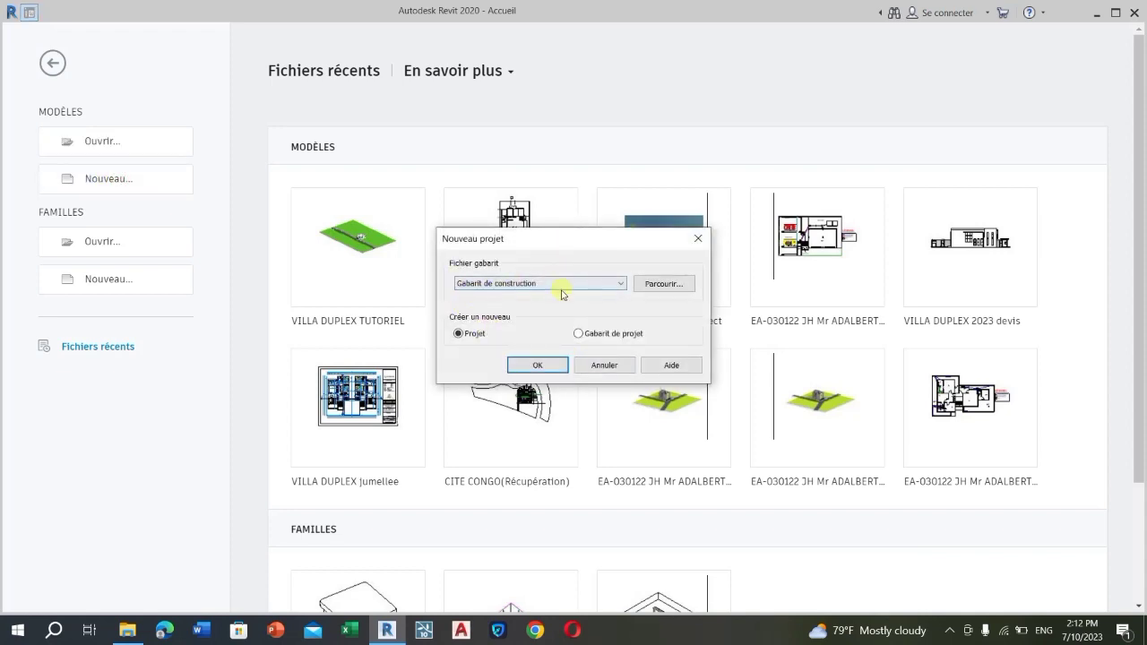
{"action": "left_click", "coordinate": [620, 285]}
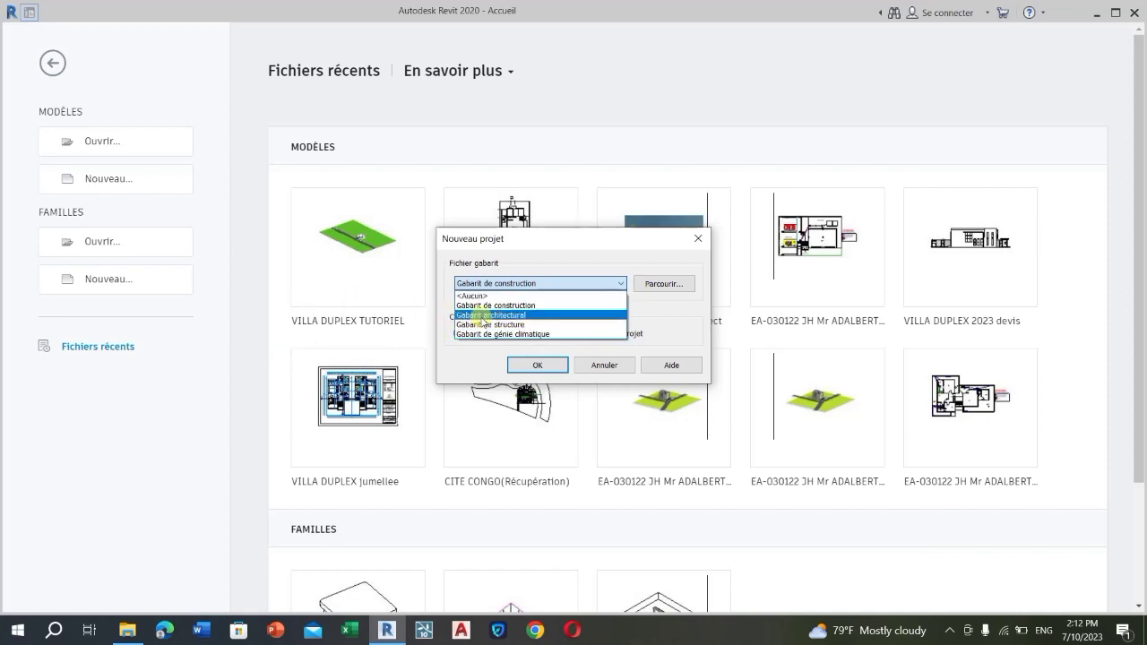
{"action": "left_click", "coordinate": [540, 305]}
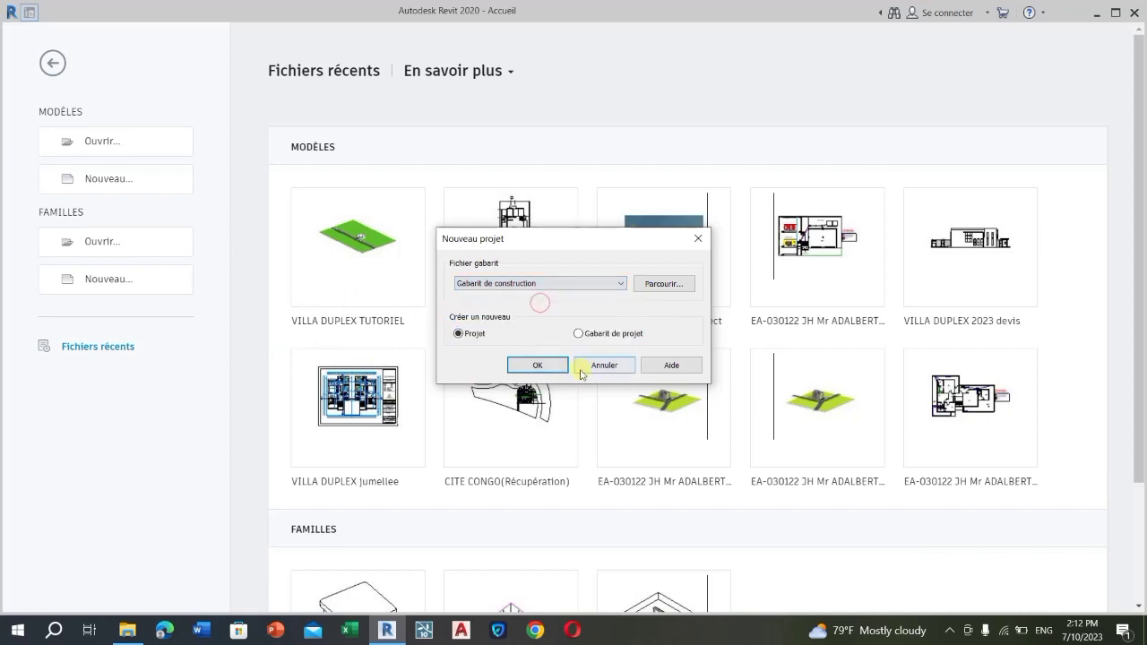
{"action": "left_click", "coordinate": [542, 366]}
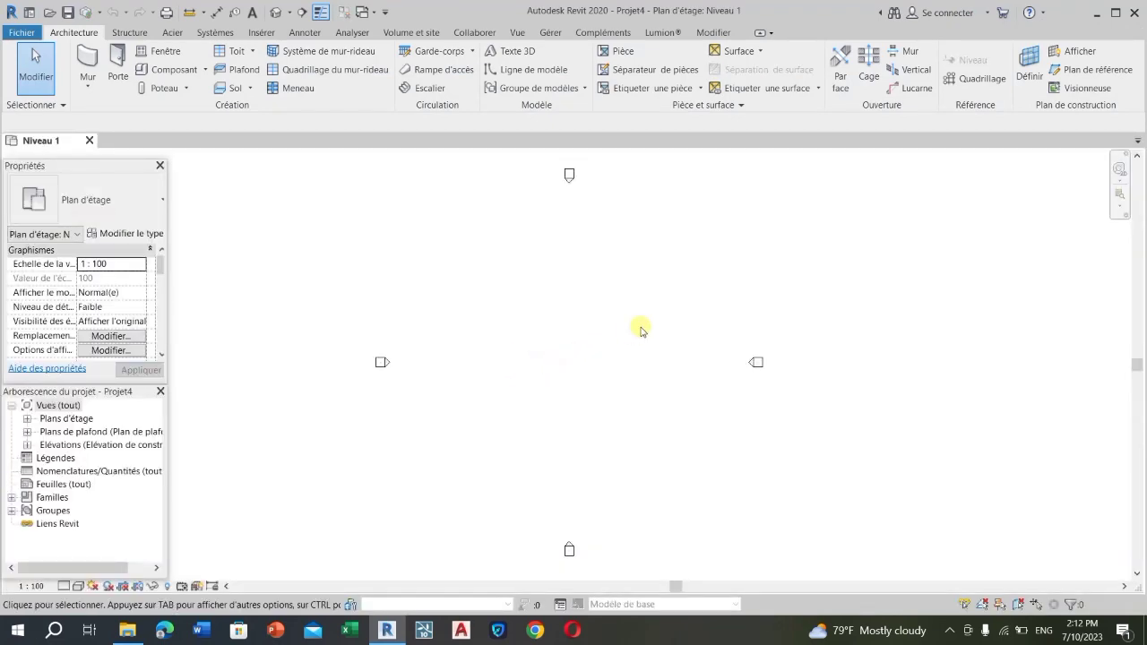
- Expand the Elévations branch of the project browser to list the building elevation views
{"action": "scroll", "coordinate": [640, 329], "scroll_direction": "down", "scroll_amount": 1}
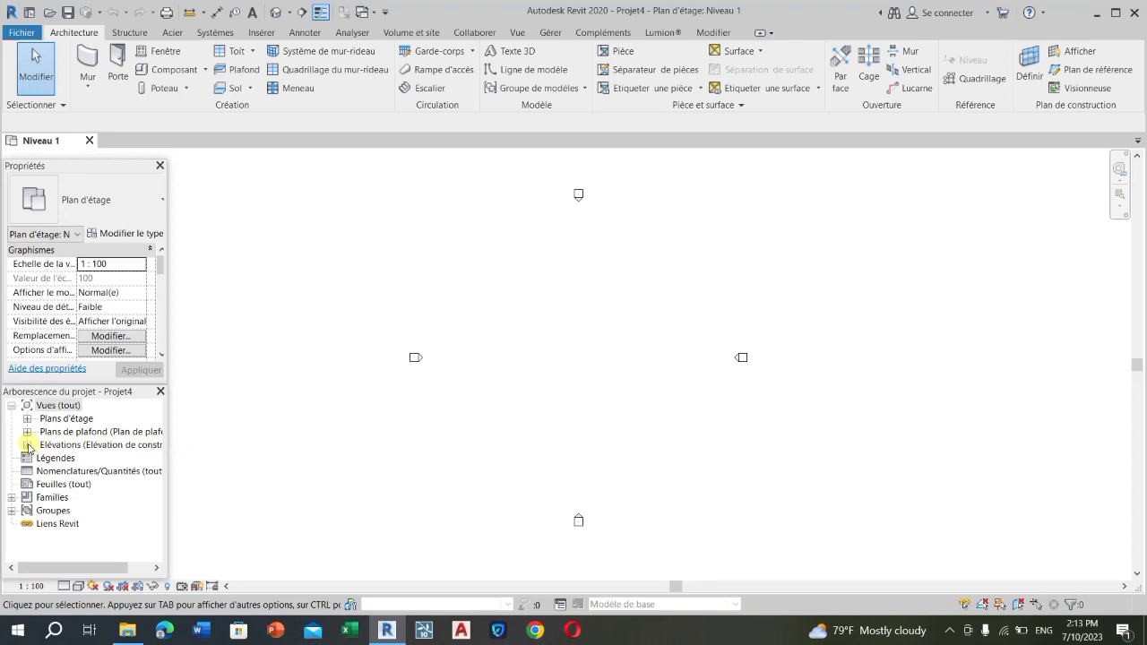
{"action": "left_click", "coordinate": [28, 445]}
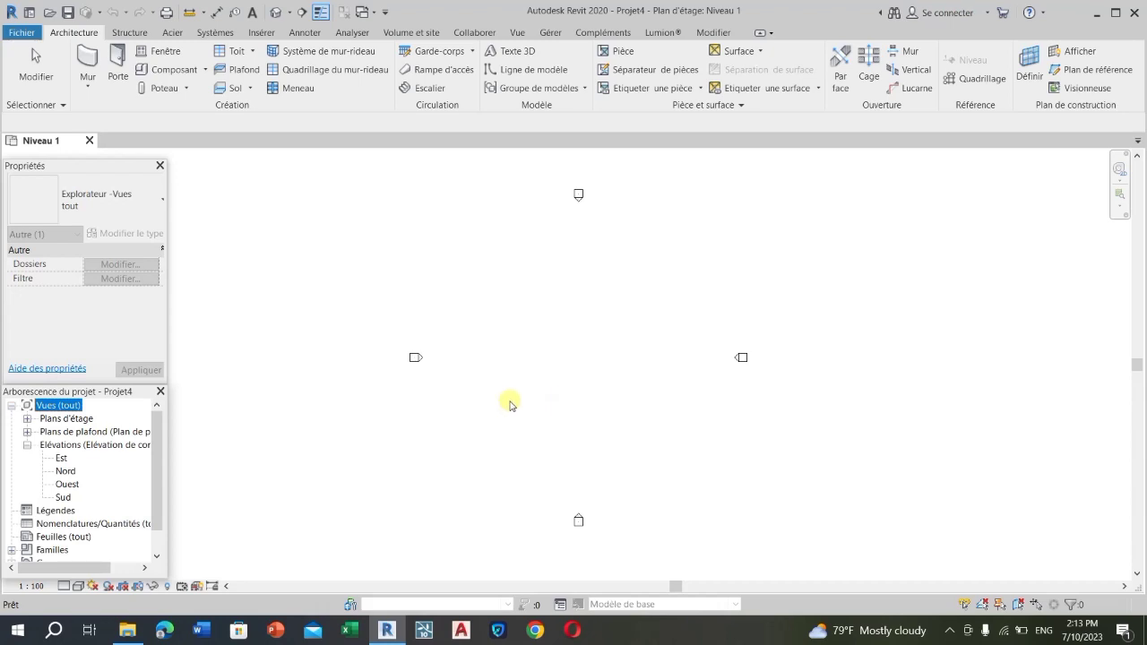
{"action": "left_click", "coordinate": [584, 333]}
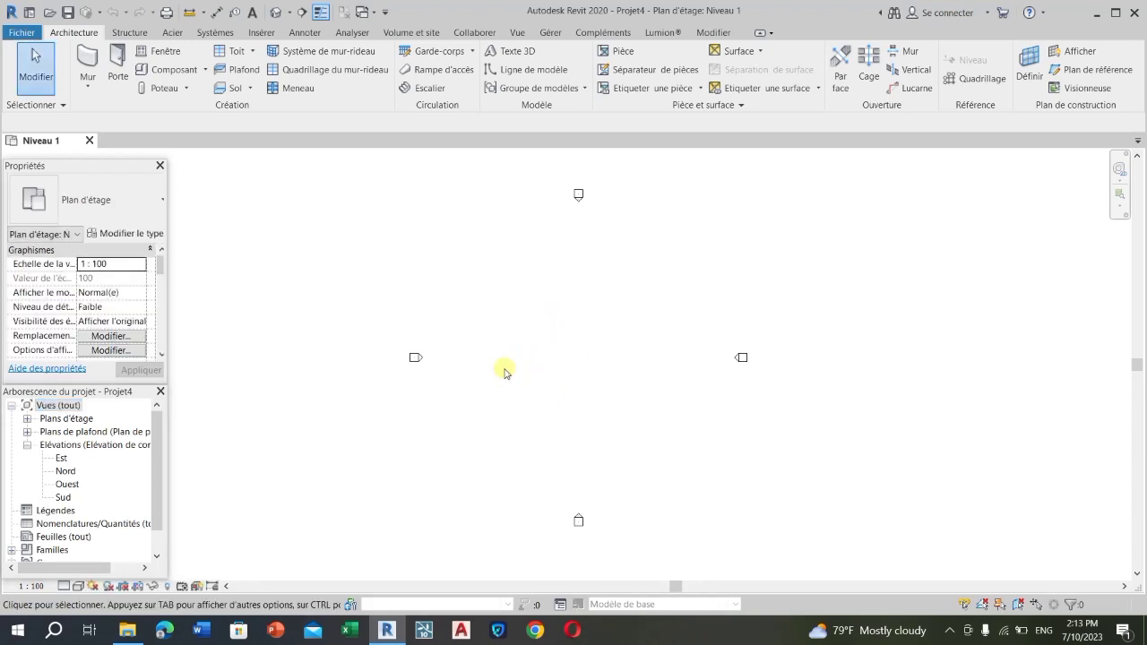
- Examine the four elevation markers in the Niveau 1 floor plan, including a close look at the western one
{"action": "scroll", "coordinate": [517, 333], "scroll_direction": "down", "scroll_amount": 2}
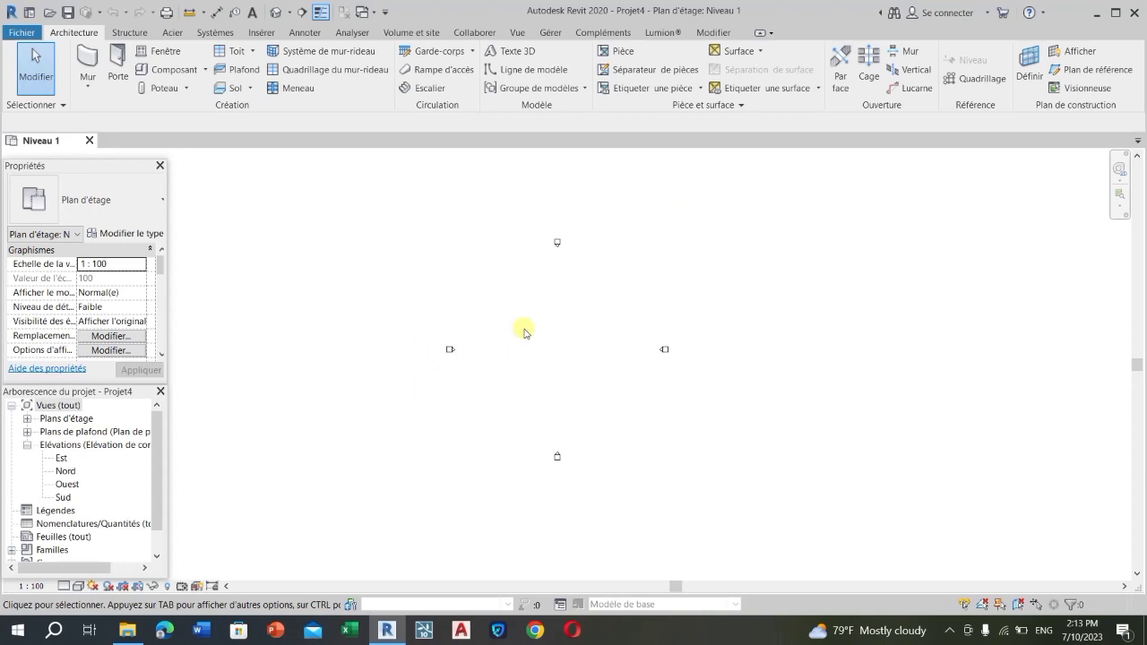
{"action": "scroll", "coordinate": [524, 334], "scroll_direction": "down", "scroll_amount": 1}
{"action": "scroll", "coordinate": [560, 327], "scroll_direction": "up", "scroll_amount": 1}
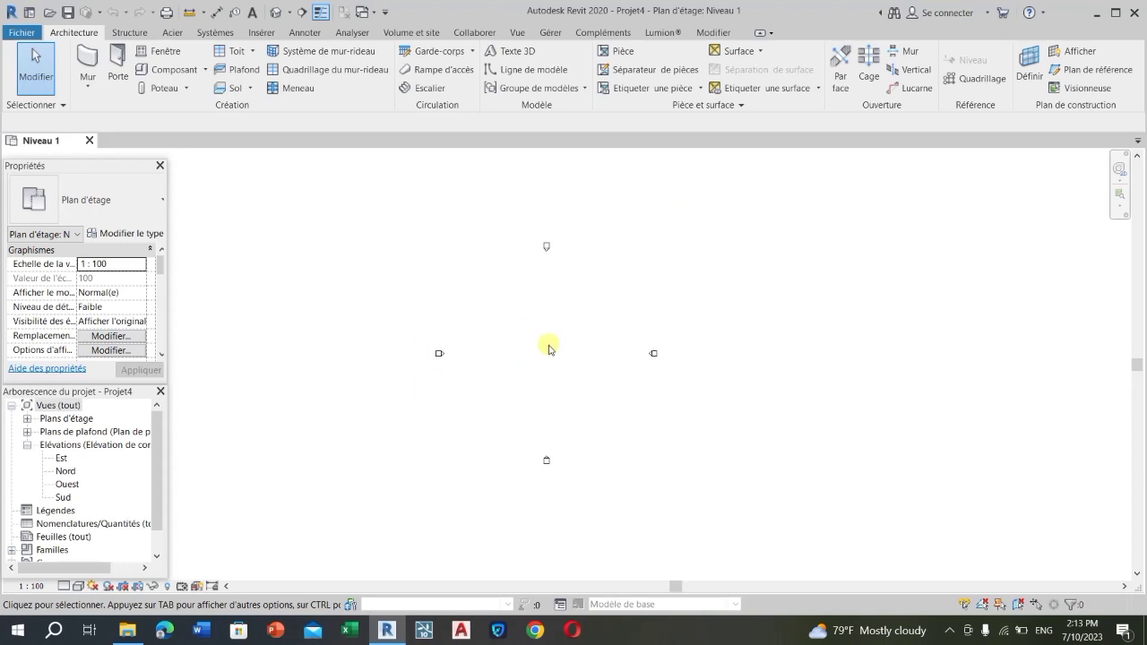
{"action": "scroll", "coordinate": [549, 348], "scroll_direction": "up", "scroll_amount": 1}
{"action": "scroll", "coordinate": [596, 323], "scroll_direction": "down", "scroll_amount": 1}
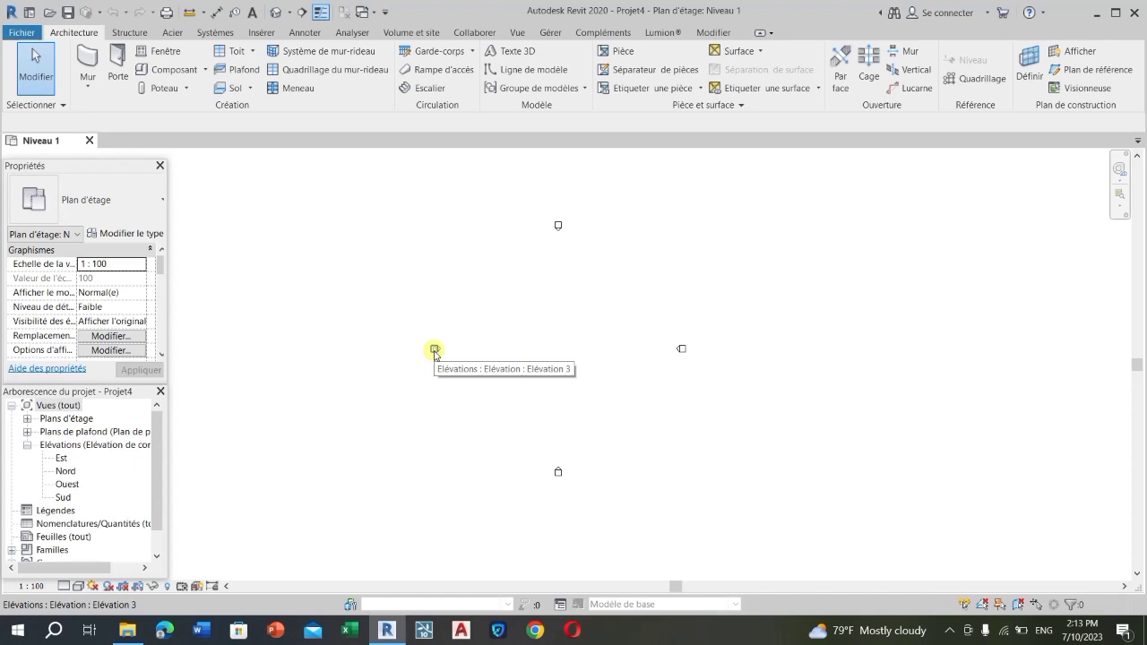
{"action": "scroll", "coordinate": [434, 351], "scroll_direction": "up", "scroll_amount": 4}
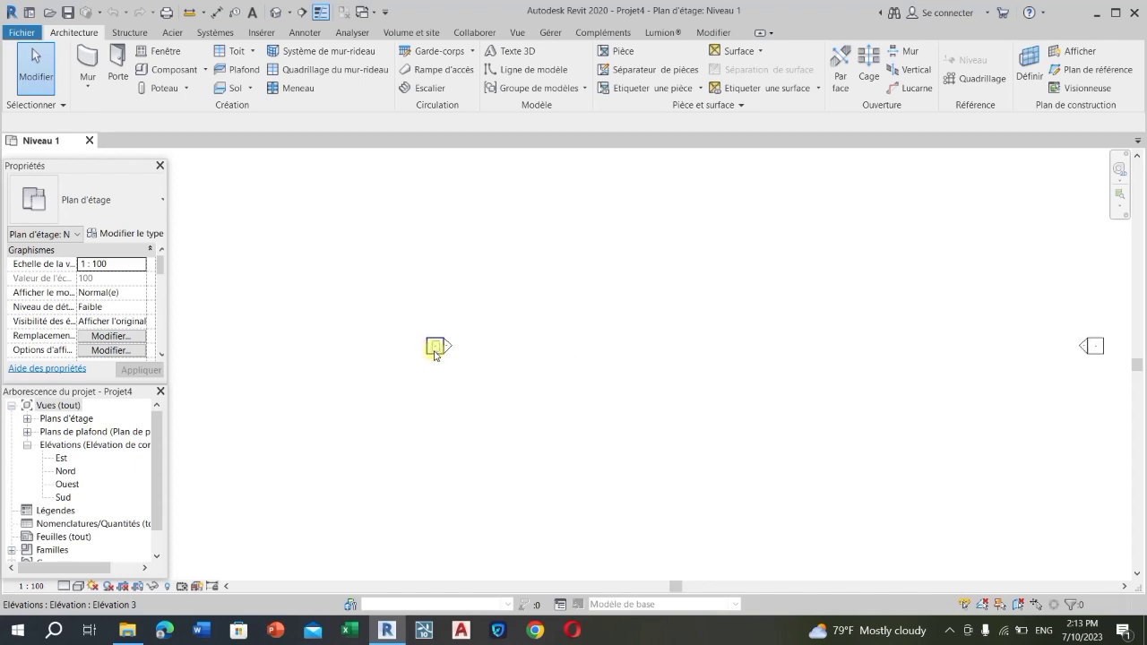
{"action": "scroll", "coordinate": [435, 354], "scroll_direction": "up", "scroll_amount": 4}
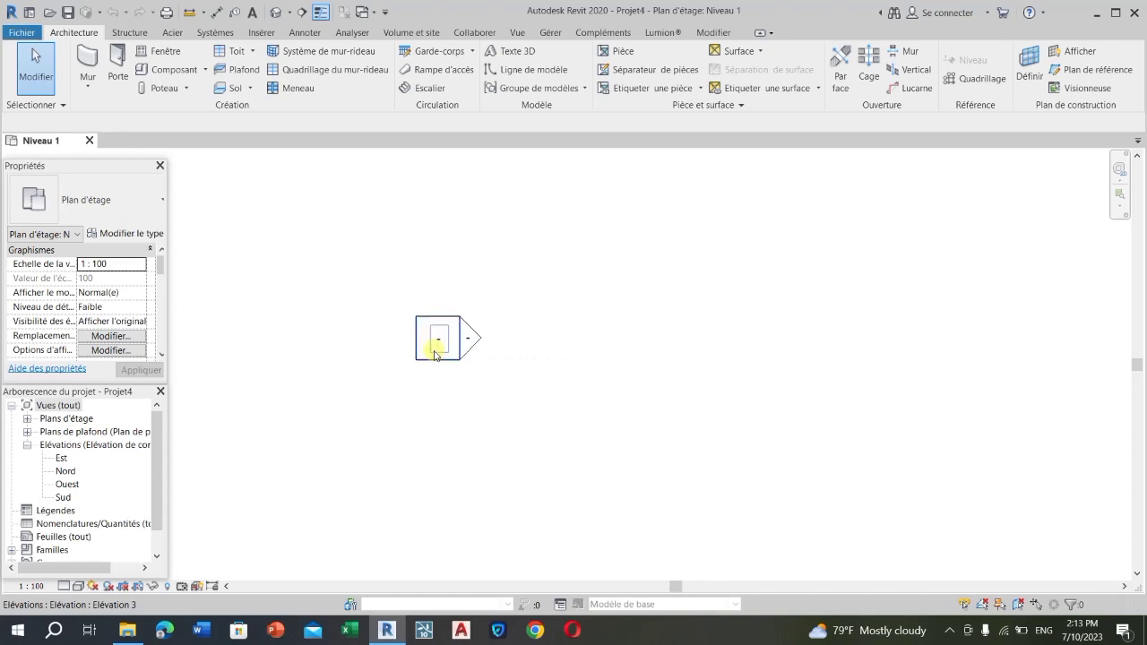
{"action": "scroll", "coordinate": [434, 354], "scroll_direction": "up", "scroll_amount": 2}
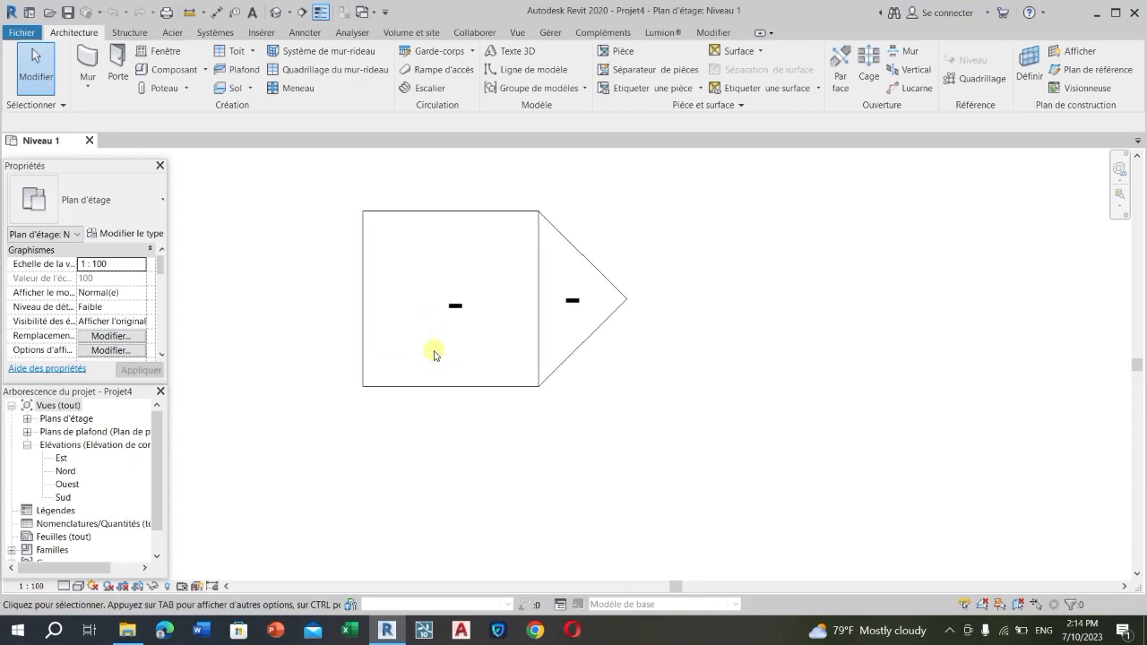
{"action": "scroll", "coordinate": [434, 355], "scroll_direction": "down", "scroll_amount": 2}
{"action": "scroll", "coordinate": [435, 353], "scroll_direction": "down", "scroll_amount": 5}
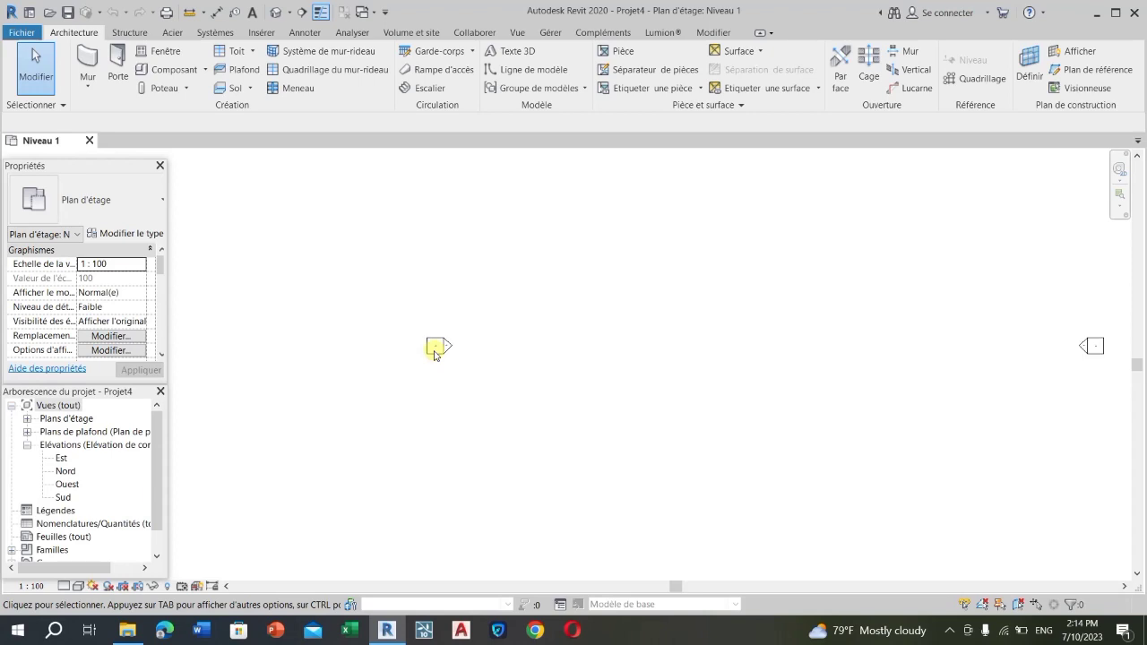
{"action": "scroll", "coordinate": [434, 353], "scroll_direction": "down", "scroll_amount": 4}
{"action": "scroll", "coordinate": [494, 302], "scroll_direction": "up", "scroll_amount": 5}
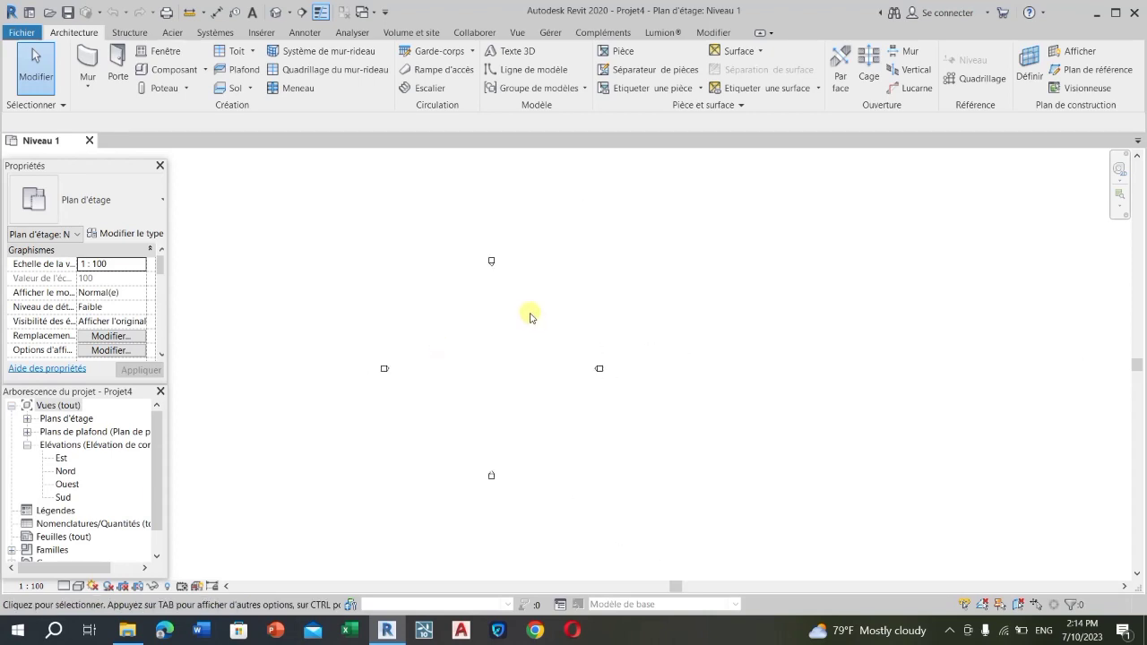
{"action": "scroll", "coordinate": [584, 263], "scroll_direction": "down", "scroll_amount": 1}
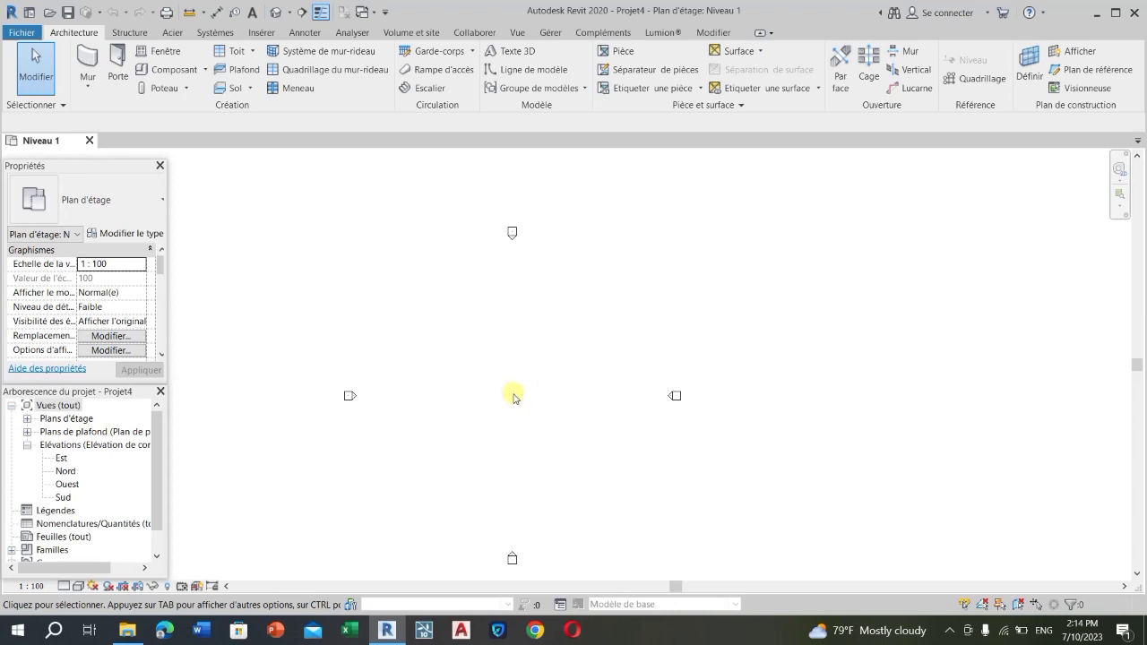
{"action": "scroll", "coordinate": [513, 397], "scroll_direction": "up", "scroll_amount": 4}
{"action": "scroll", "coordinate": [514, 396], "scroll_direction": "down", "scroll_amount": 5}
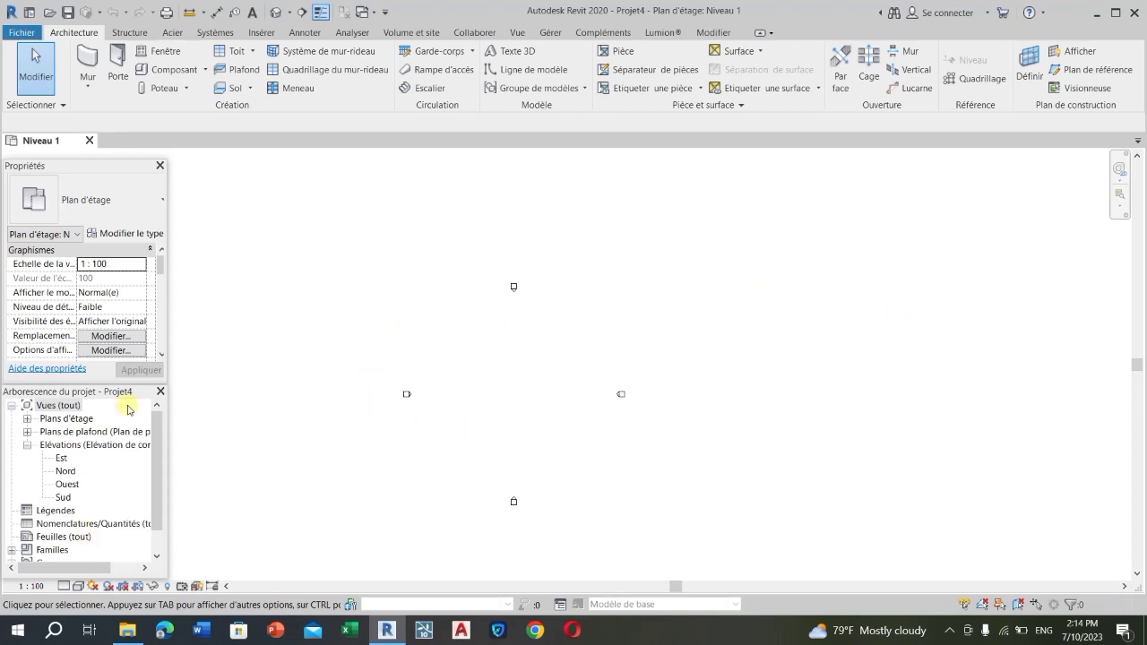
- Switch to File Explorer and open the Revit project VILLA DUPLEX TUTORIEL from the TUTOREL folder
{"action": "left_click", "coordinate": [130, 632]}
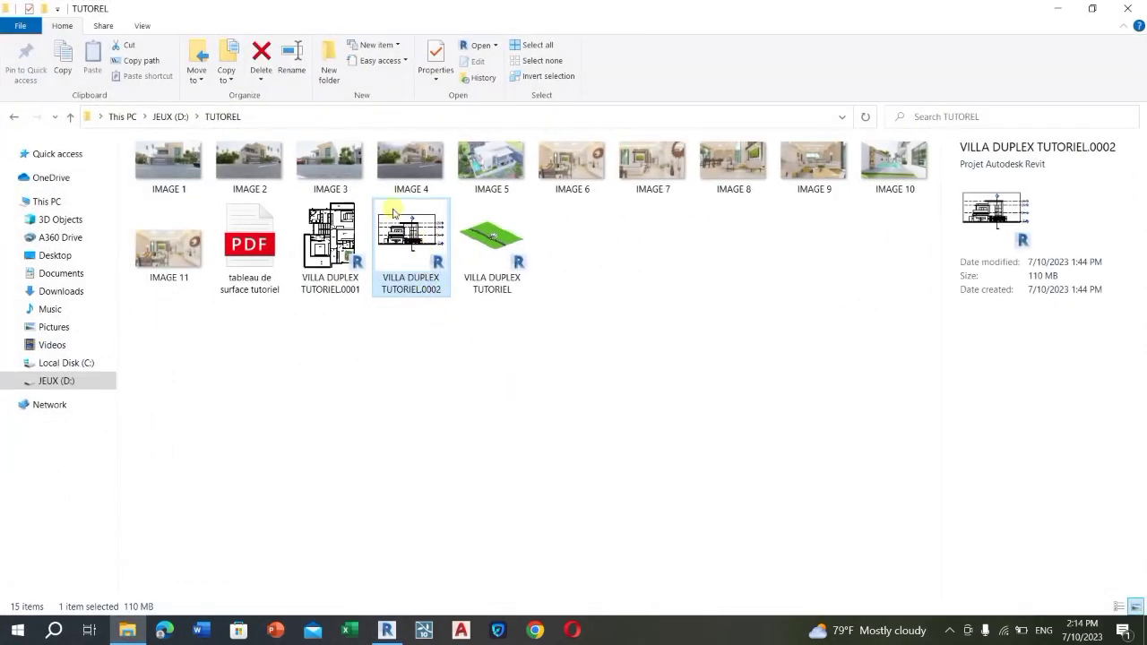
{"action": "left_click", "coordinate": [493, 233]}
{"action": "right_click", "coordinate": [493, 233]}
{"action": "left_click", "coordinate": [498, 237]}
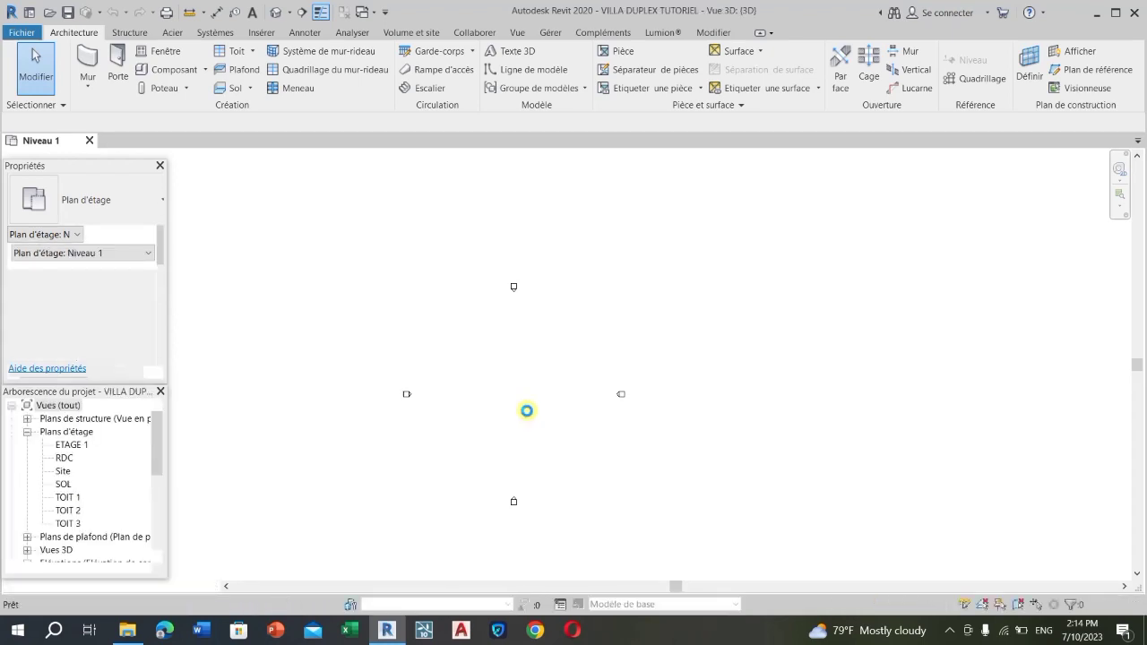
- Orbit the 3D model with the navigation wheel to examine the villa from its gate and street side
{"action": "scroll", "coordinate": [614, 385], "scroll_direction": "up", "scroll_amount": 3}
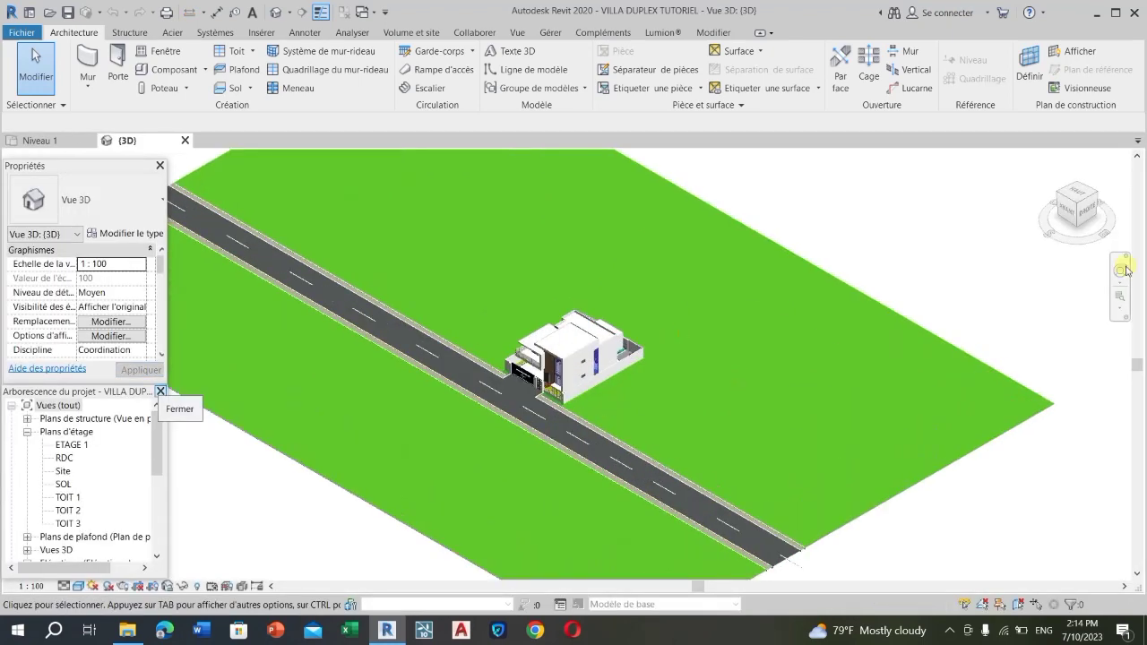
{"action": "left_click", "coordinate": [1120, 273]}
{"action": "left_click_drag", "start_coordinate": [498, 423], "coordinate": [792, 392]}
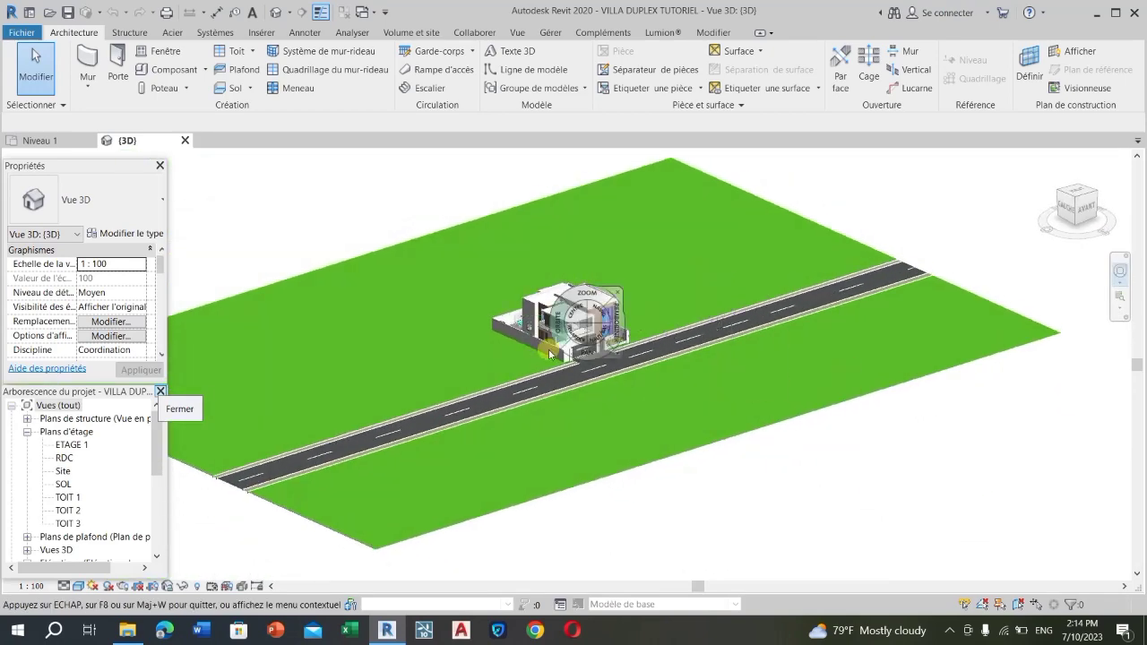
{"action": "scroll", "coordinate": [557, 342], "scroll_direction": "up", "scroll_amount": 3}
{"action": "scroll", "coordinate": [717, 261], "scroll_direction": "up", "scroll_amount": 3}
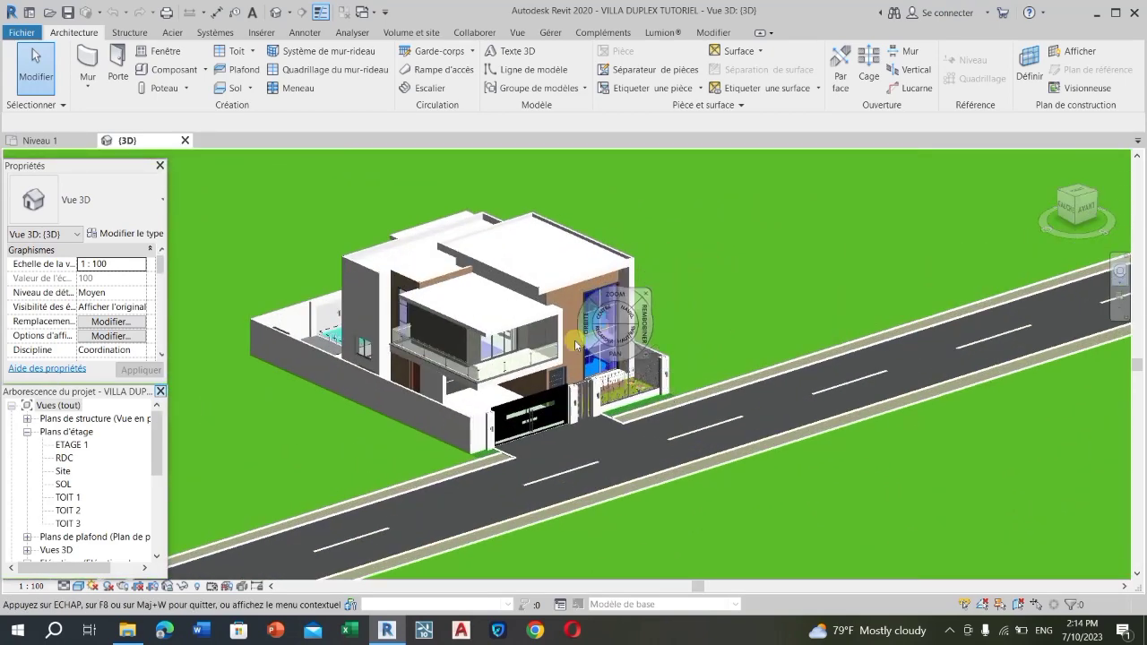
{"action": "scroll", "coordinate": [587, 339], "scroll_direction": "up", "scroll_amount": 2}
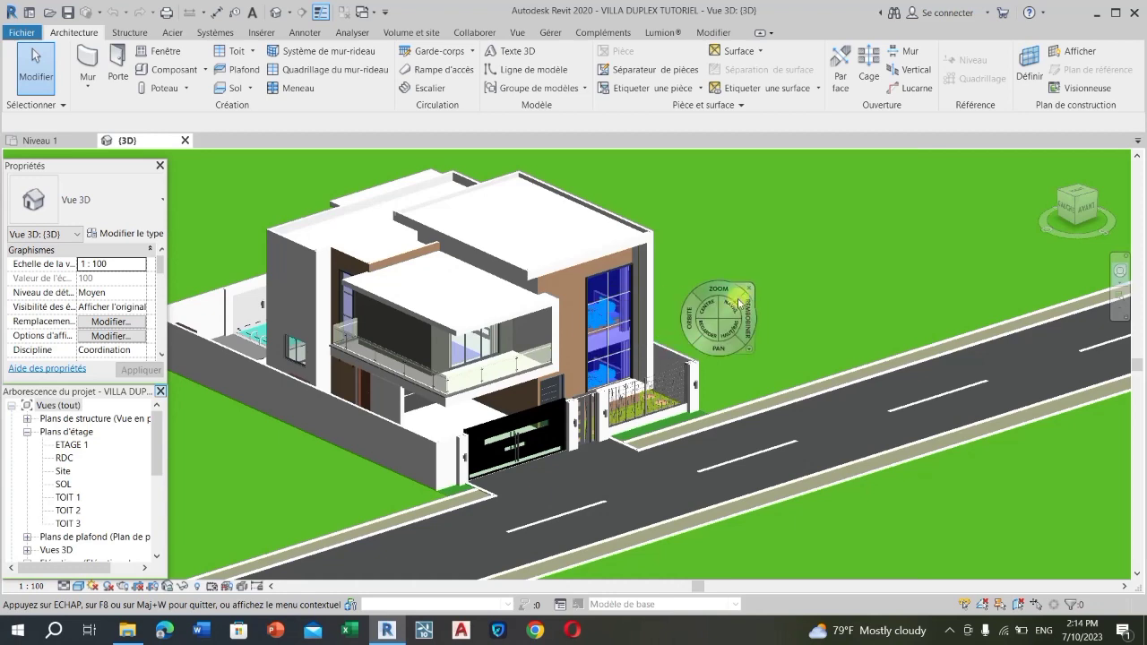
{"action": "left_click", "coordinate": [823, 247]}
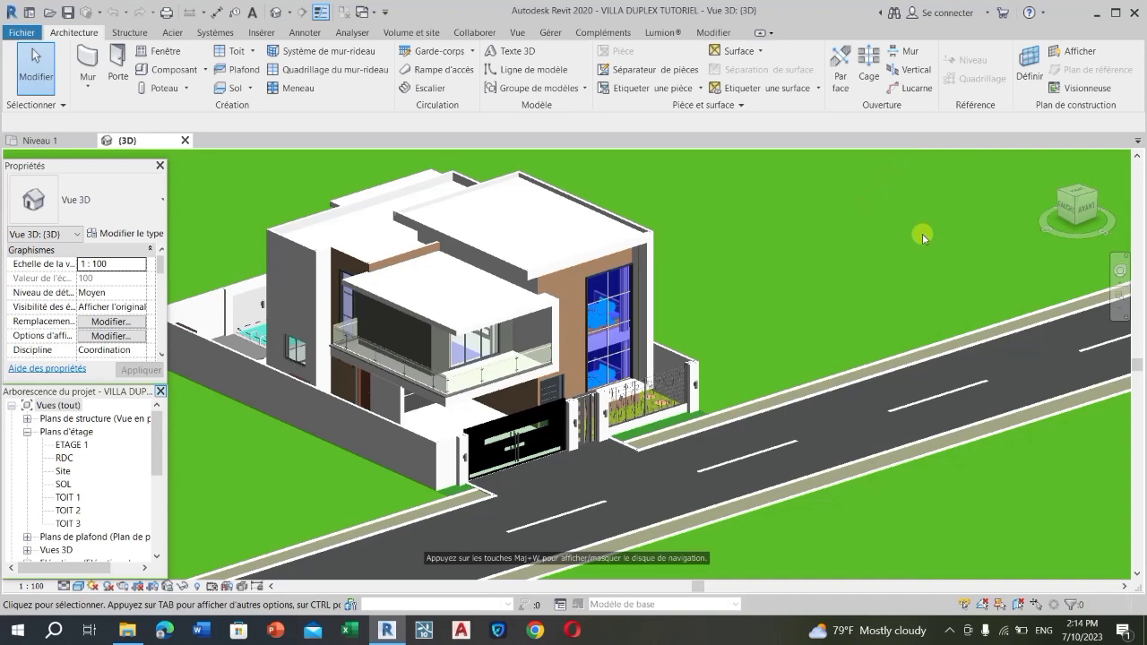
- Inspect the villa's street facade up close and orbit the model to its front with the navigation wheel
{"action": "left_click", "coordinate": [1121, 271]}
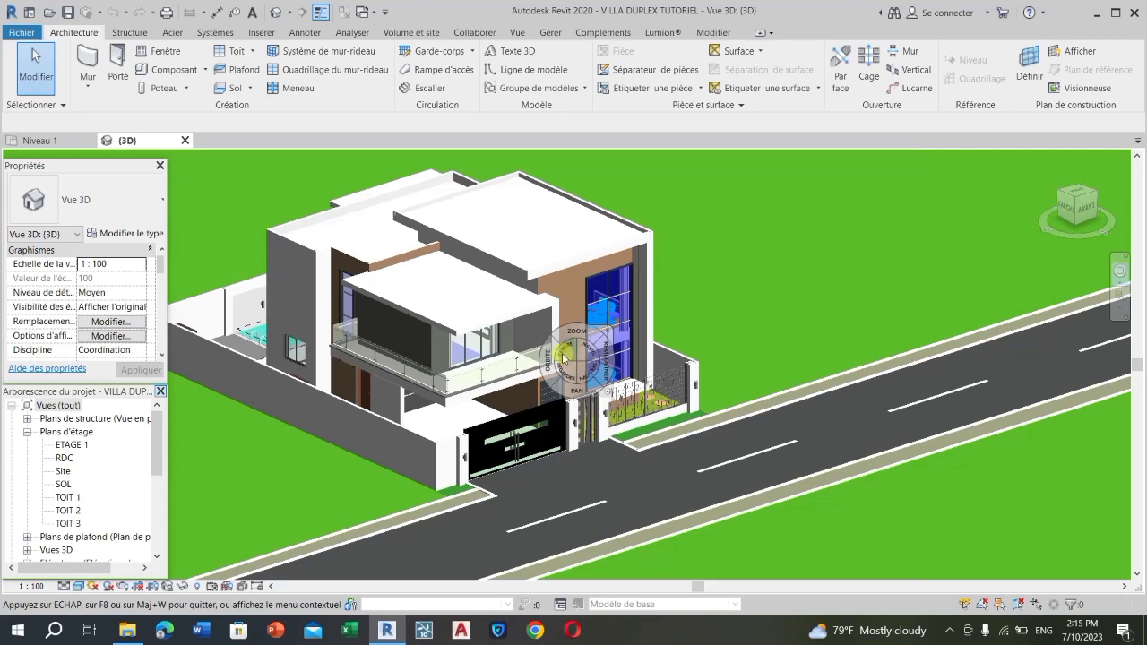
{"action": "scroll", "coordinate": [565, 352], "scroll_direction": "up", "scroll_amount": 2}
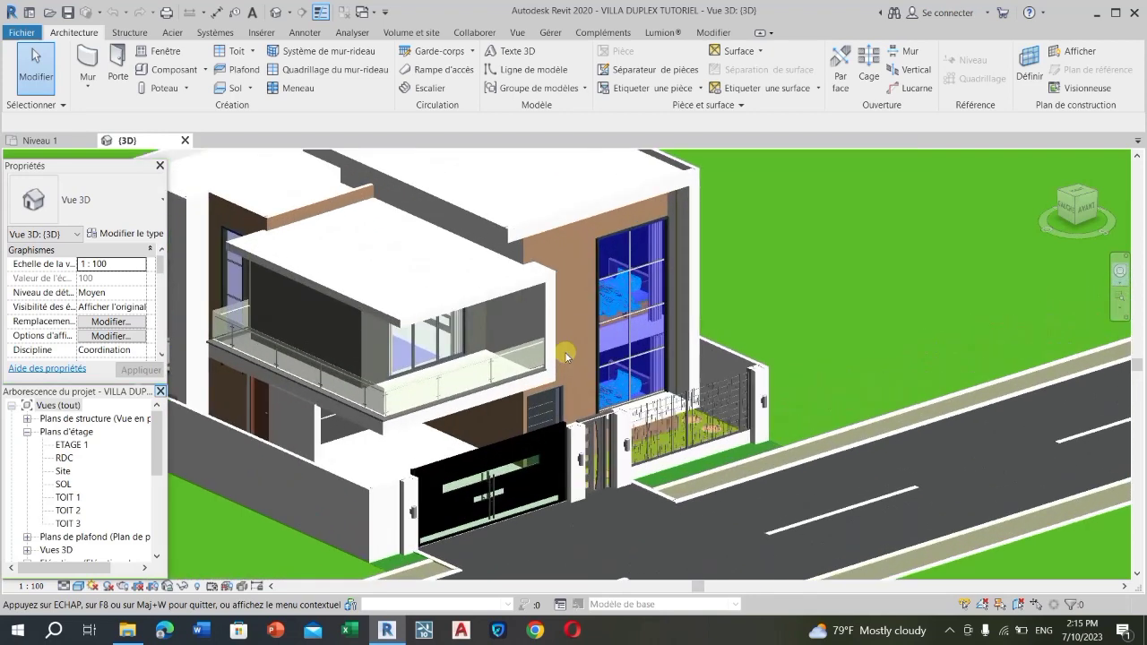
{"action": "left_click", "coordinate": [571, 341]}
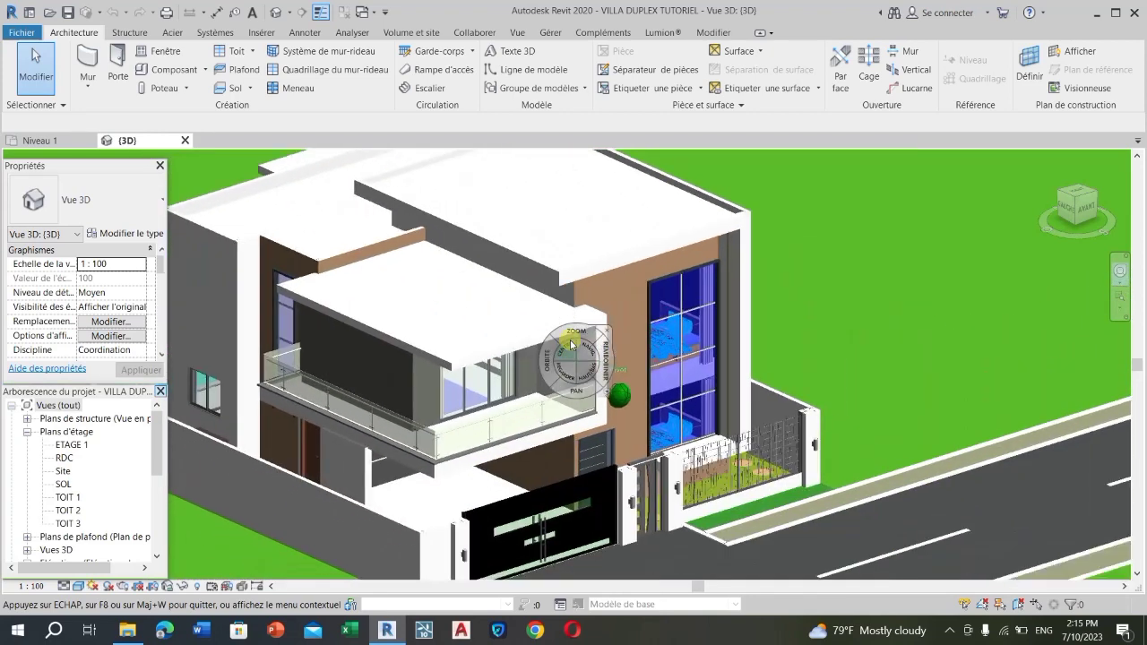
{"action": "scroll", "coordinate": [674, 278], "scroll_direction": "down", "scroll_amount": 2}
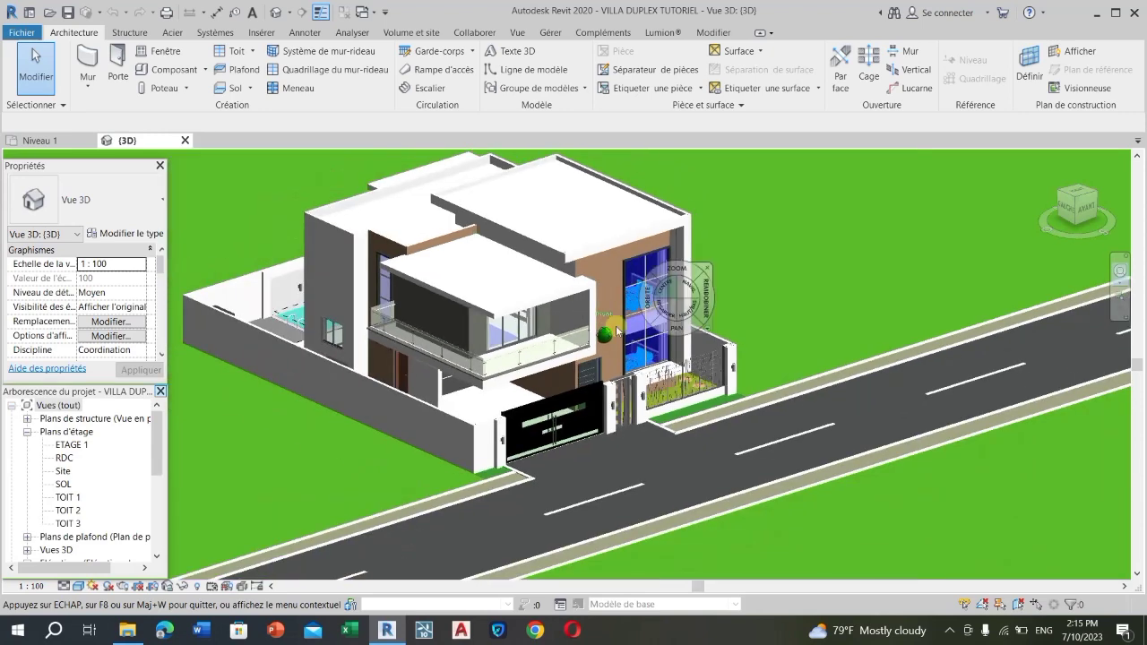
{"action": "scroll", "coordinate": [616, 332], "scroll_direction": "up", "scroll_amount": 1}
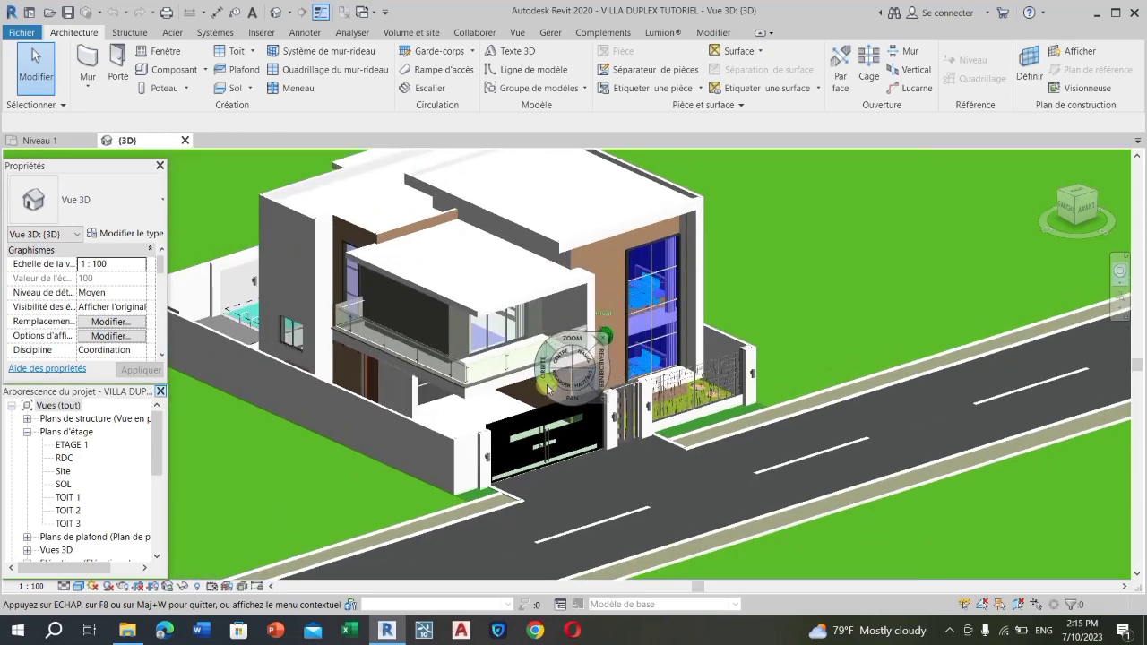
{"action": "scroll", "coordinate": [524, 387], "scroll_direction": "up", "scroll_amount": 2}
{"action": "scroll", "coordinate": [655, 373], "scroll_direction": "down", "scroll_amount": 1}
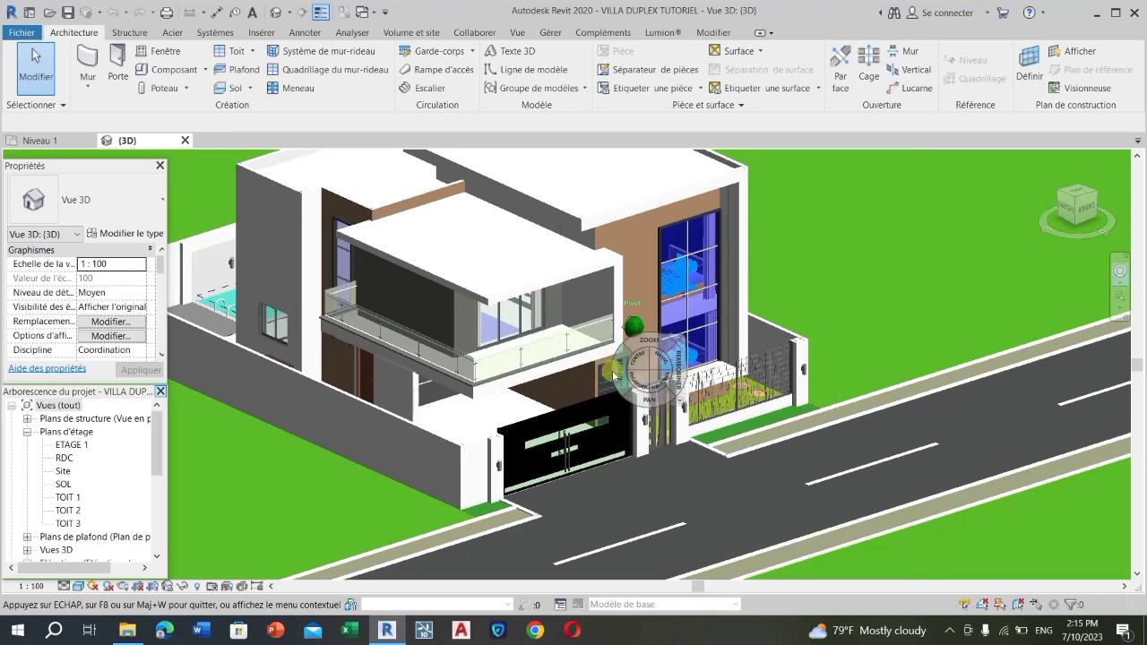
{"action": "scroll", "coordinate": [646, 387], "scroll_direction": "down", "scroll_amount": 2}
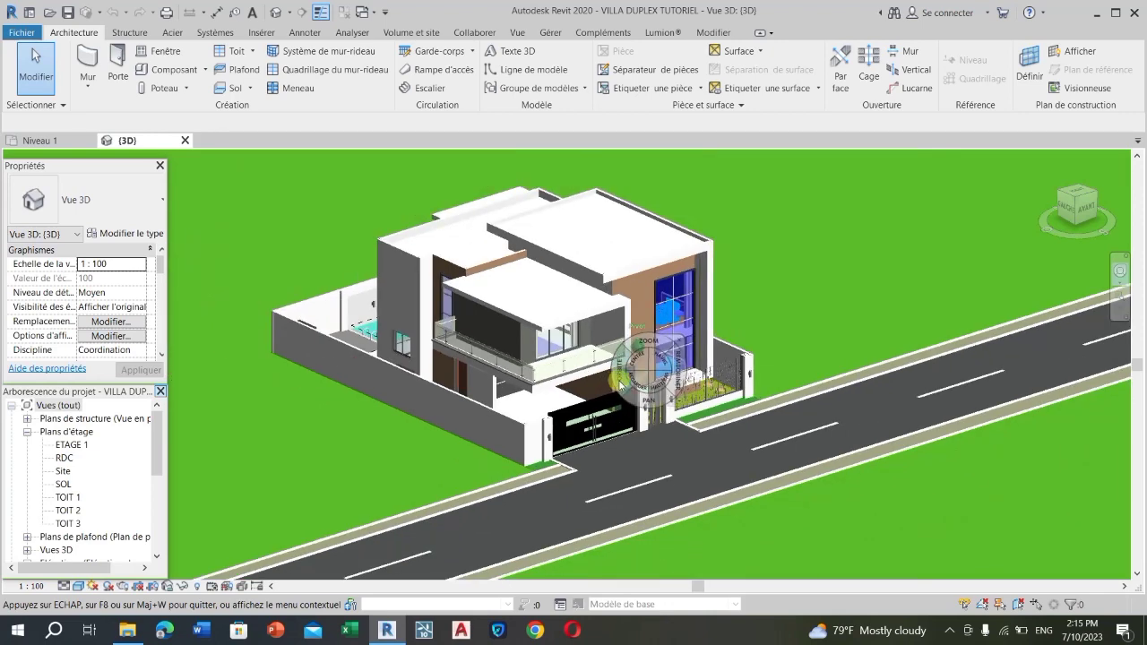
{"action": "left_click_drag", "start_coordinate": [613, 381], "coordinate": [404, 370]}
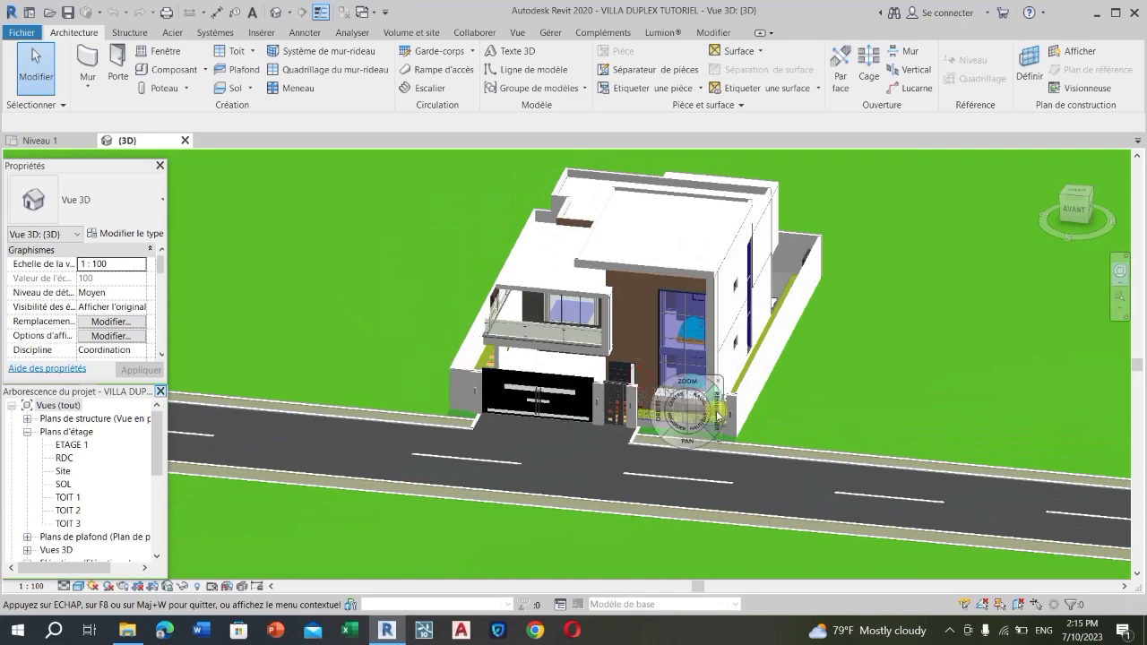
{"action": "scroll", "coordinate": [632, 395], "scroll_direction": "down", "scroll_amount": 1}
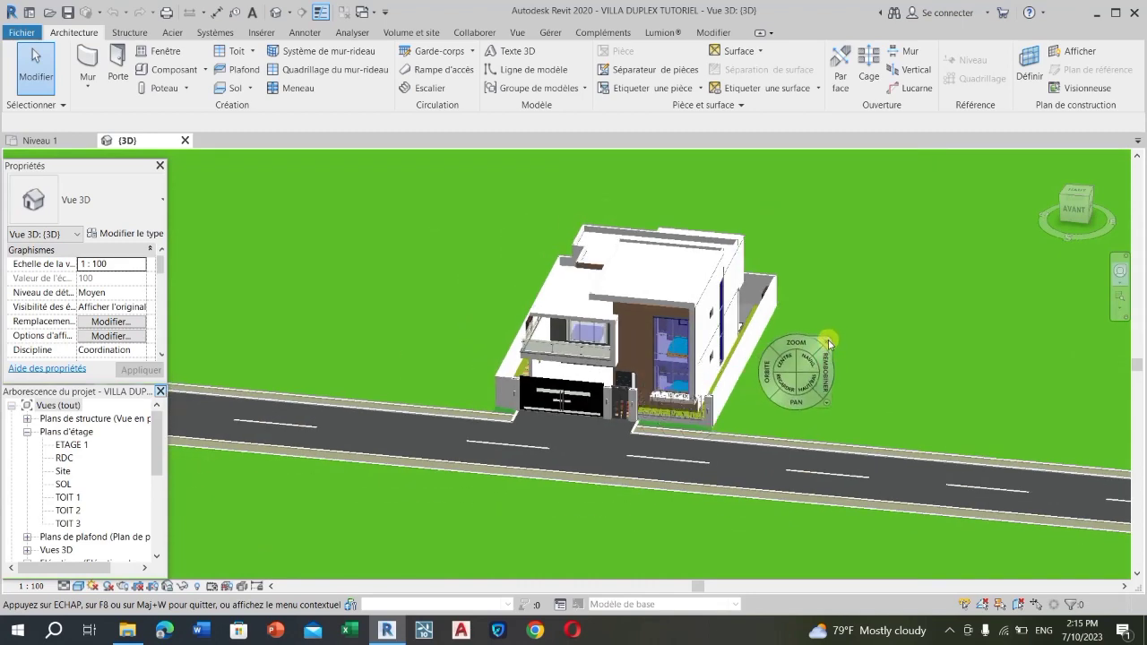
{"action": "left_click", "coordinate": [826, 341]}
- Orient the 3D view of the villa squarely to the Avant (front) face
{"action": "left_click", "coordinate": [1087, 218]}
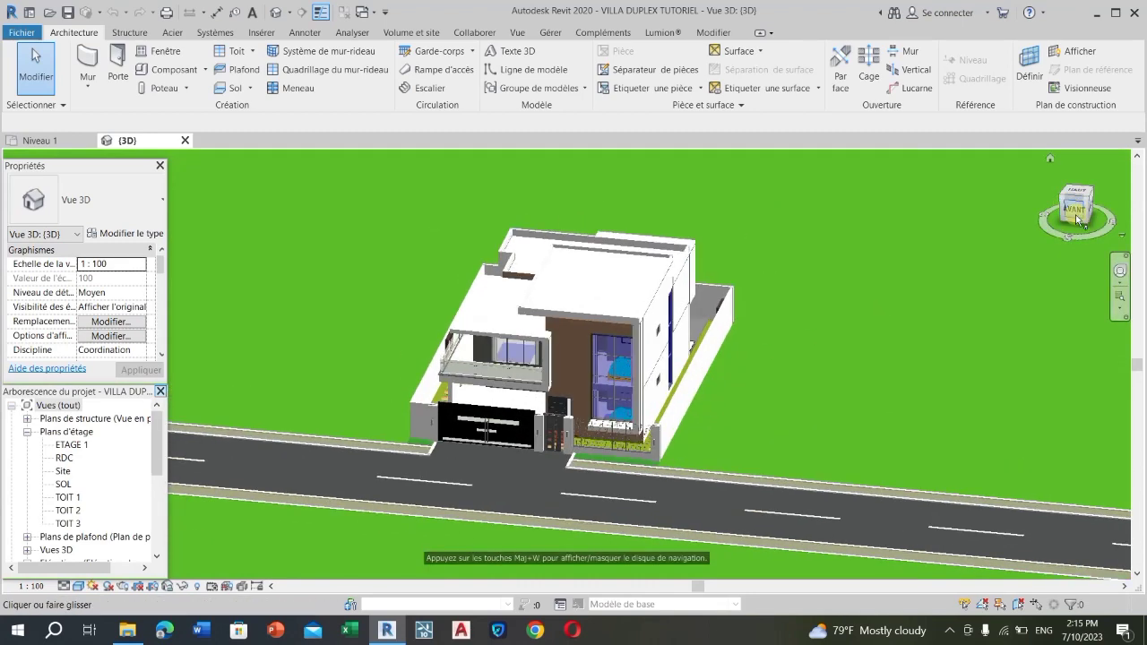
{"action": "left_click", "coordinate": [1074, 214]}
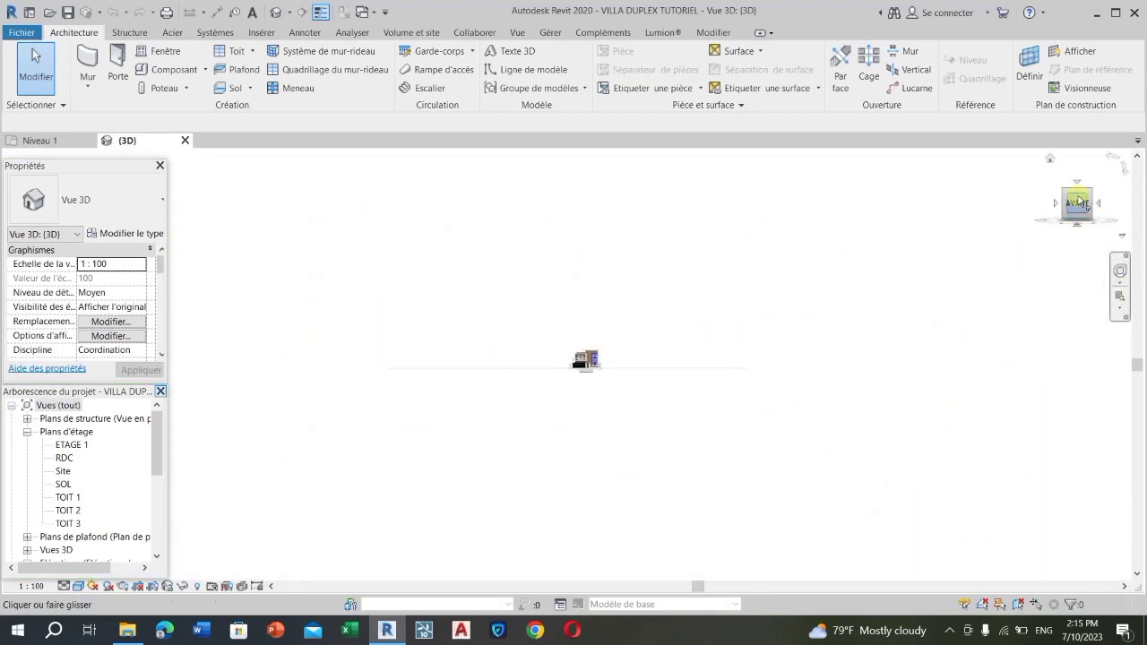
- Examine the villa's Avant facade, and turn the 3D view to the Gauche face to inspect that side
{"action": "scroll", "coordinate": [537, 367], "scroll_direction": "up", "scroll_amount": 5}
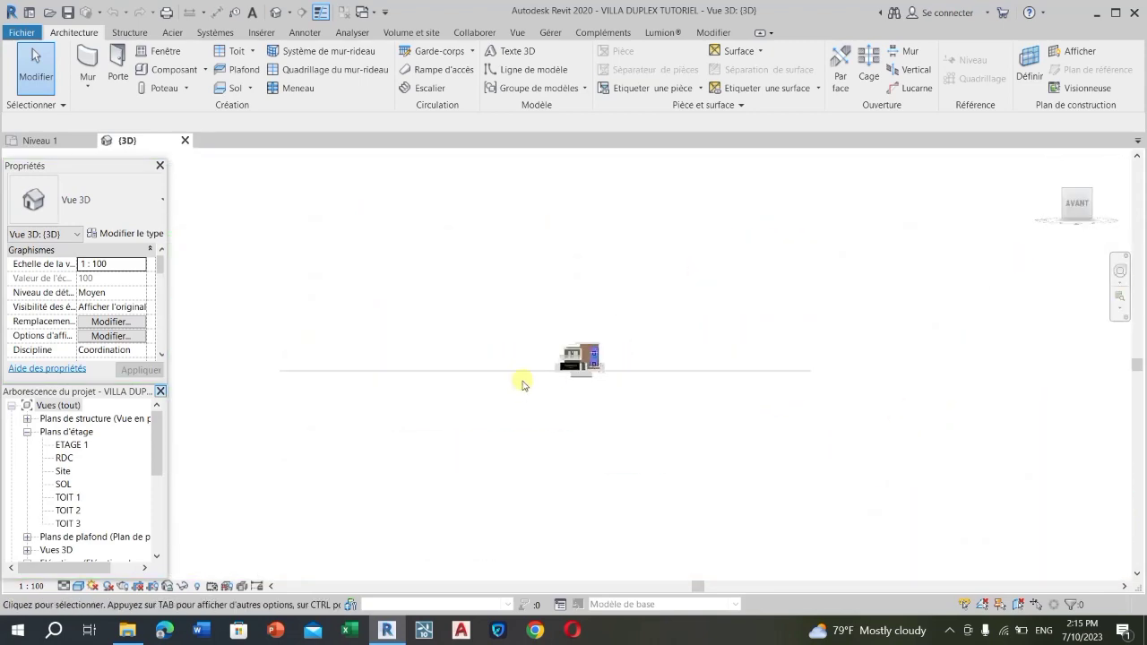
{"action": "scroll", "coordinate": [552, 361], "scroll_direction": "up", "scroll_amount": 3}
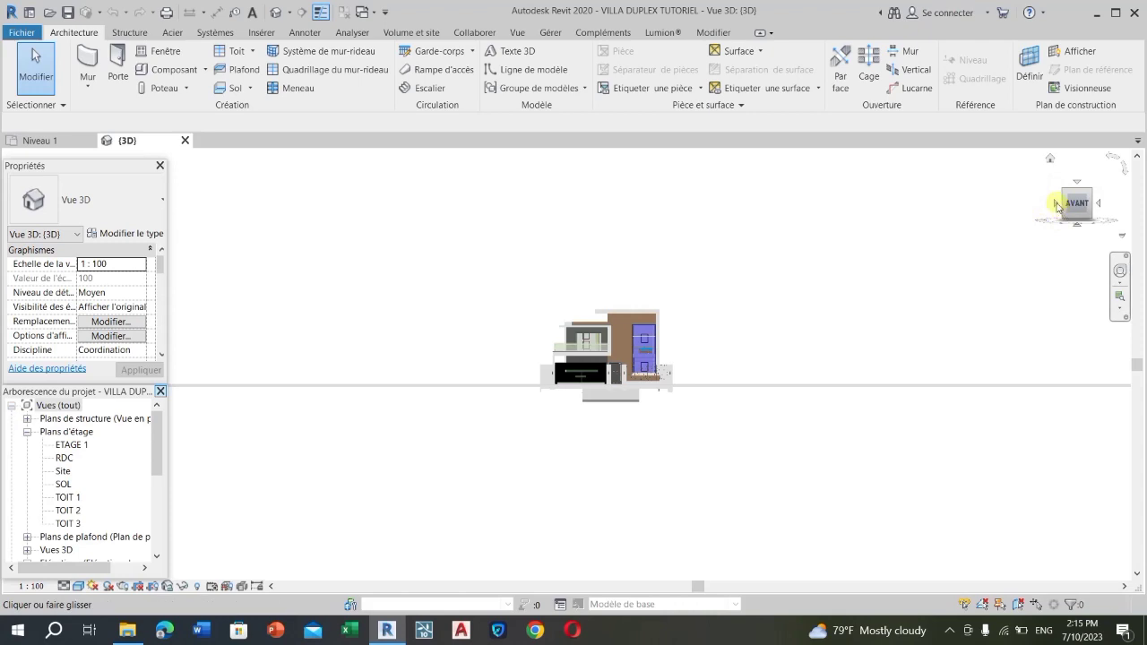
{"action": "left_click", "coordinate": [1056, 204]}
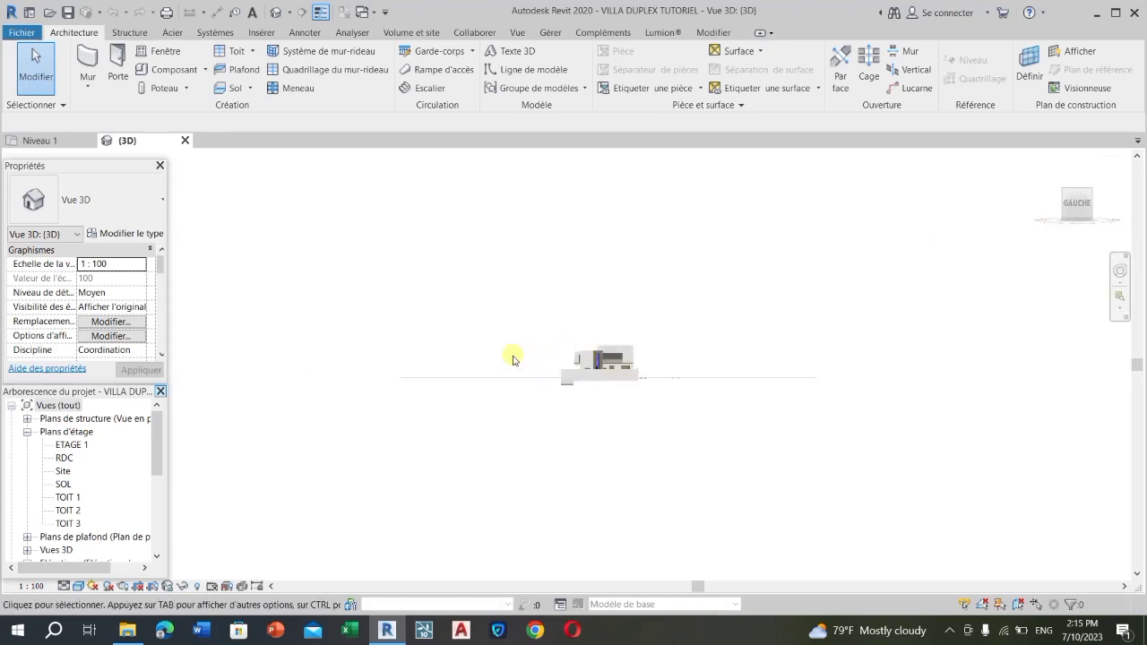
{"action": "scroll", "coordinate": [525, 389], "scroll_direction": "up", "scroll_amount": 5}
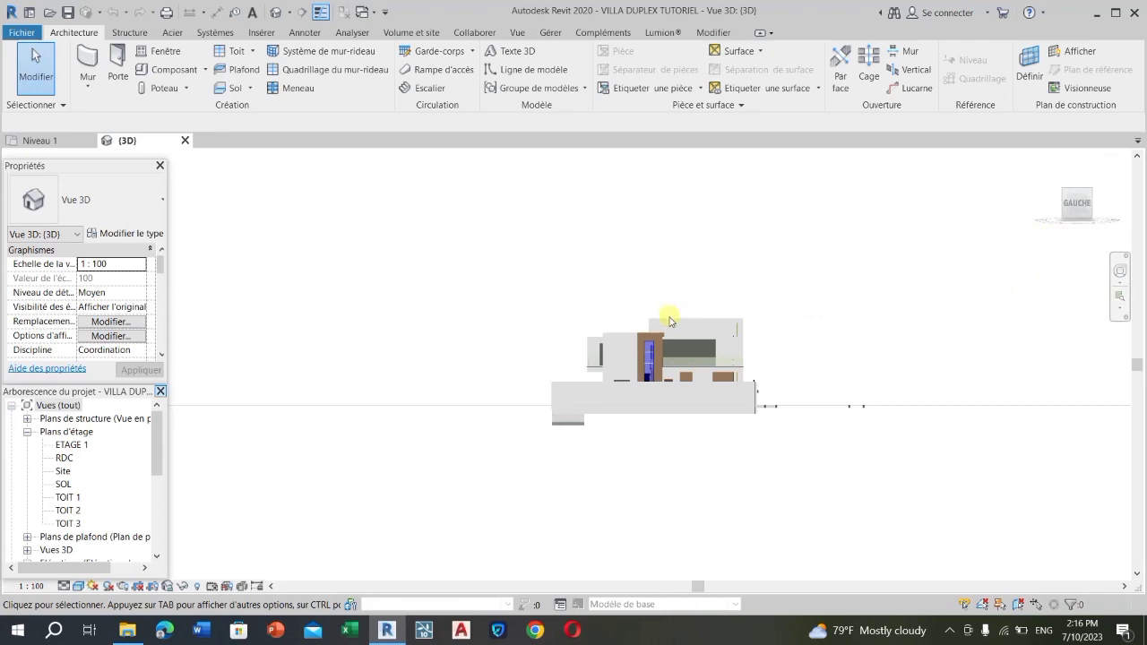
{"action": "scroll", "coordinate": [681, 350], "scroll_direction": "up", "scroll_amount": 2}
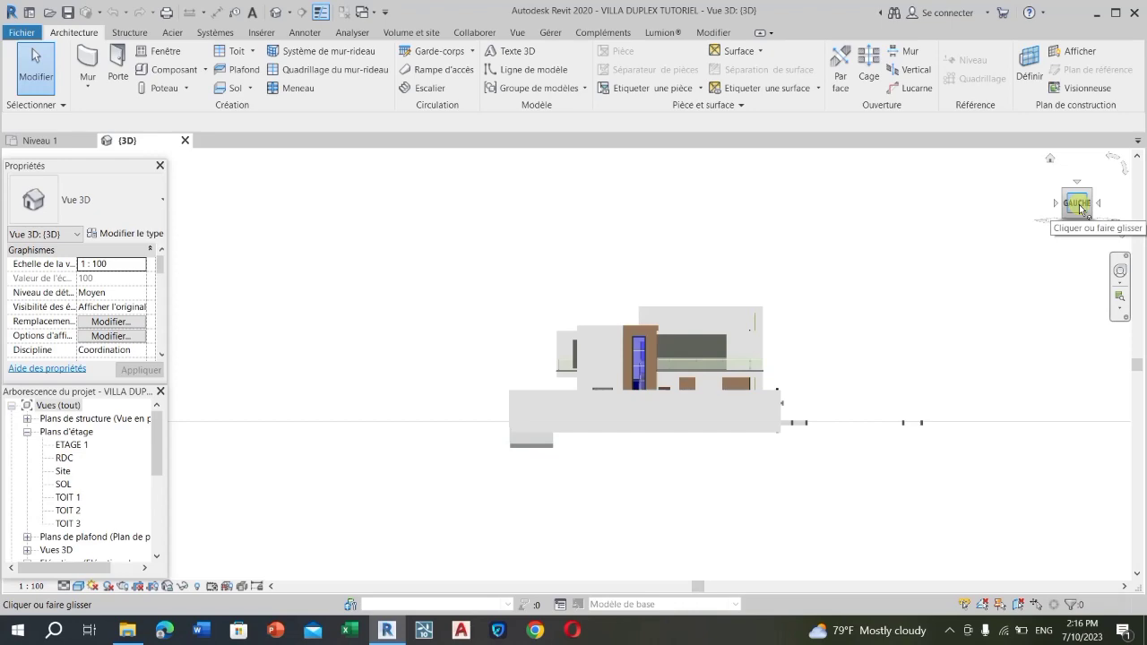
- Orbit the 3D model with the view cube and navigation wheel to examine the villa from its left side and gate corner
{"action": "left_click_drag", "start_coordinate": [1079, 207], "coordinate": [888, 289]}
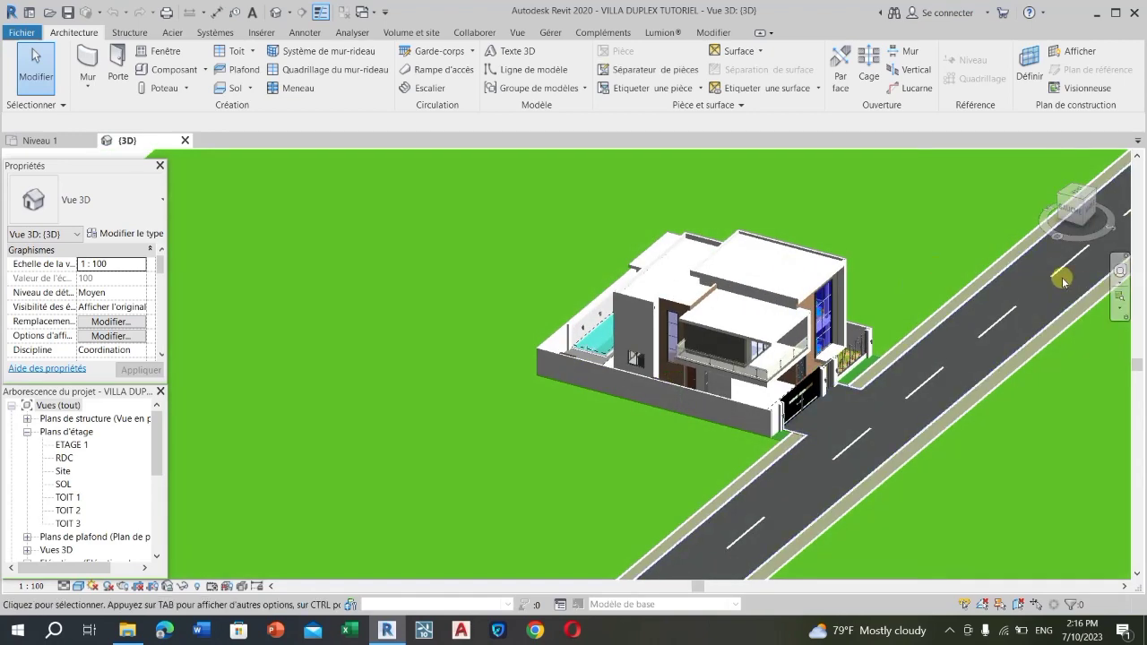
{"action": "left_click", "coordinate": [1124, 269]}
{"action": "scroll", "coordinate": [708, 386], "scroll_direction": "up", "scroll_amount": 5}
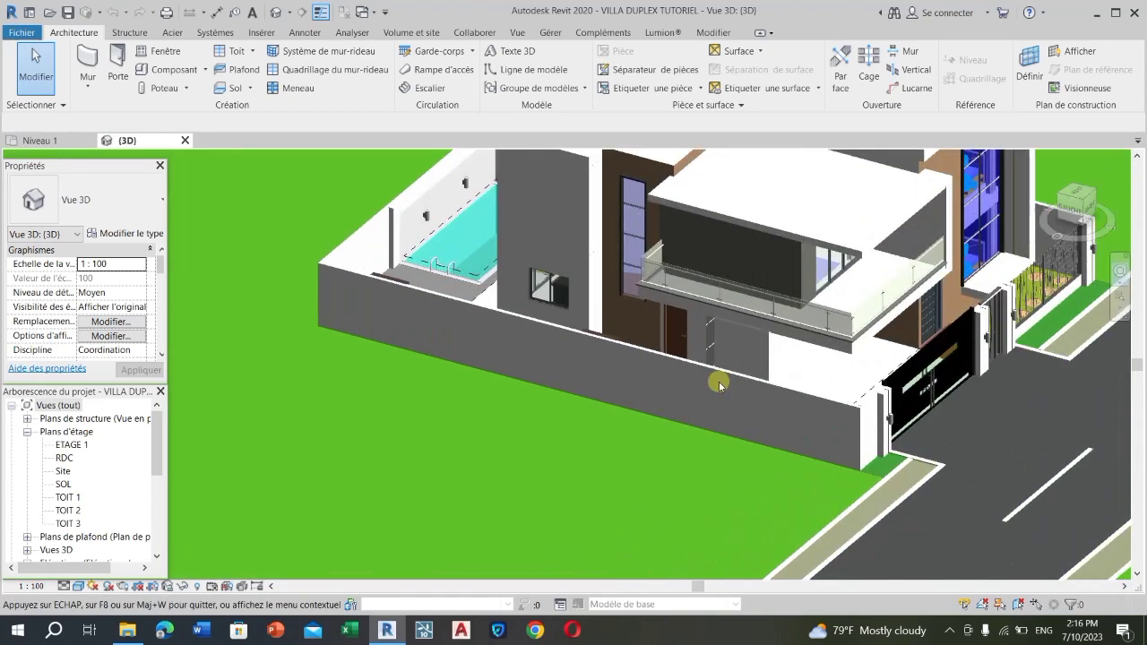
{"action": "left_click_drag", "start_coordinate": [731, 346], "coordinate": [552, 412]}
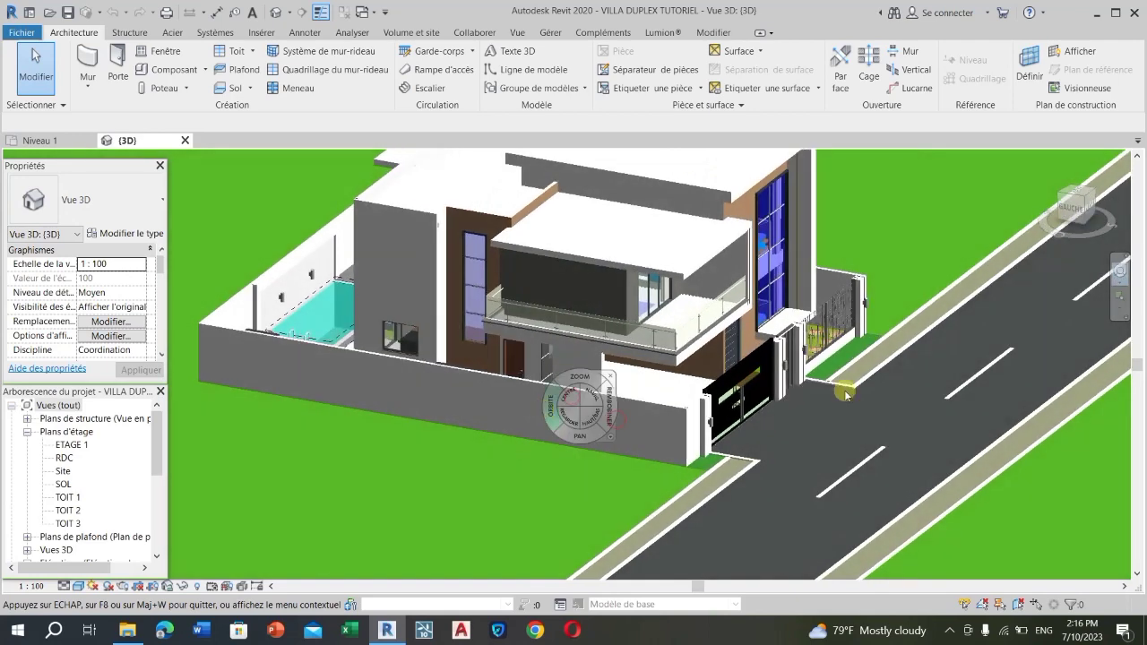
{"action": "scroll", "coordinate": [1044, 430], "scroll_direction": "down", "scroll_amount": 2}
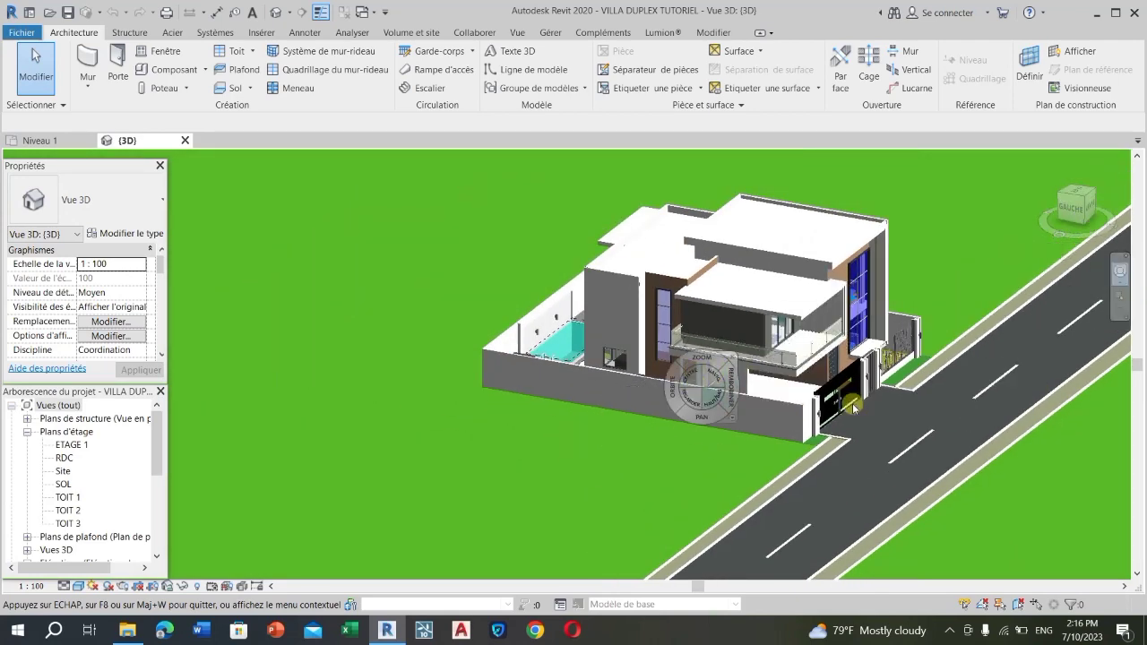
{"action": "left_click_drag", "start_coordinate": [791, 419], "coordinate": [861, 383]}
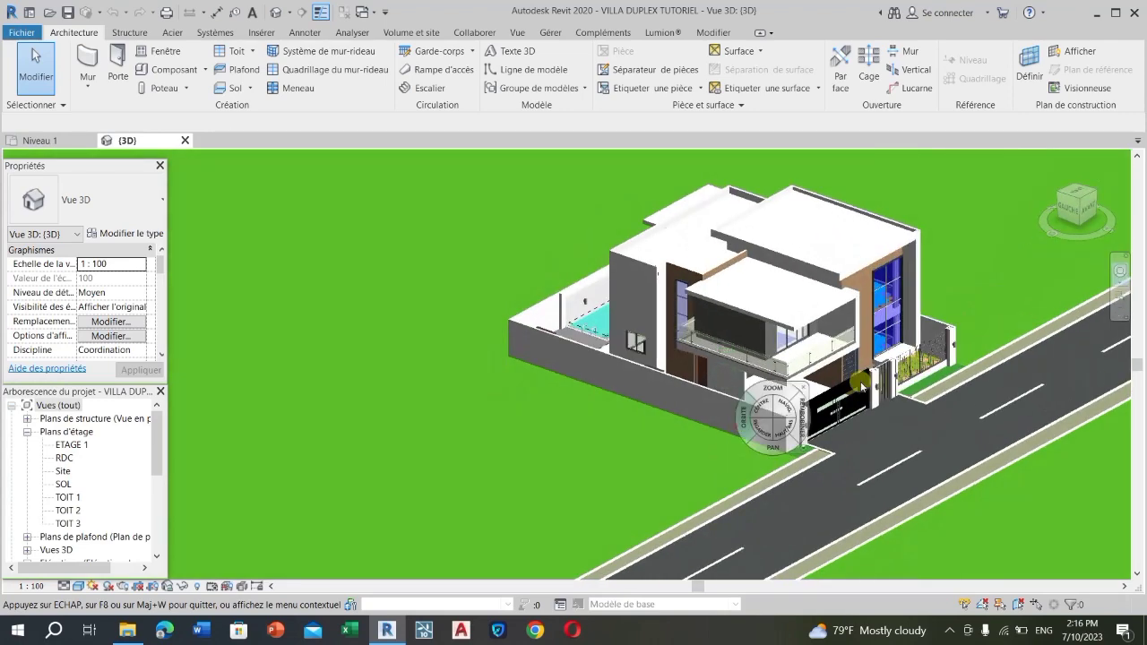
{"action": "scroll", "coordinate": [426, 370], "scroll_direction": "down", "scroll_amount": 1}
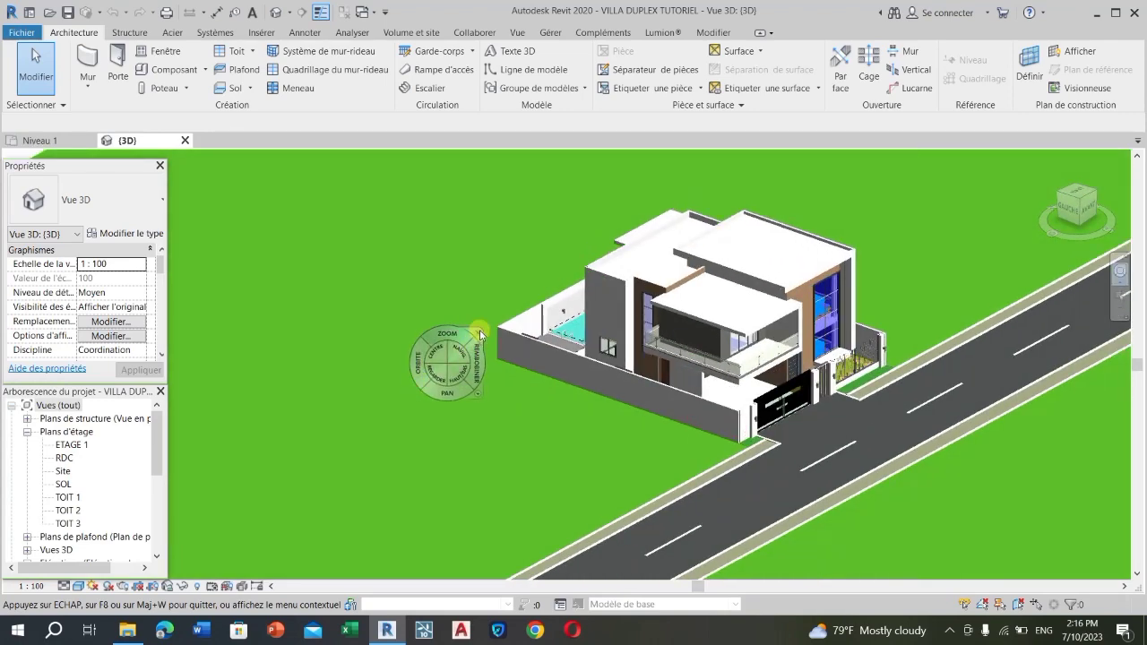
{"action": "left_click", "coordinate": [456, 329]}
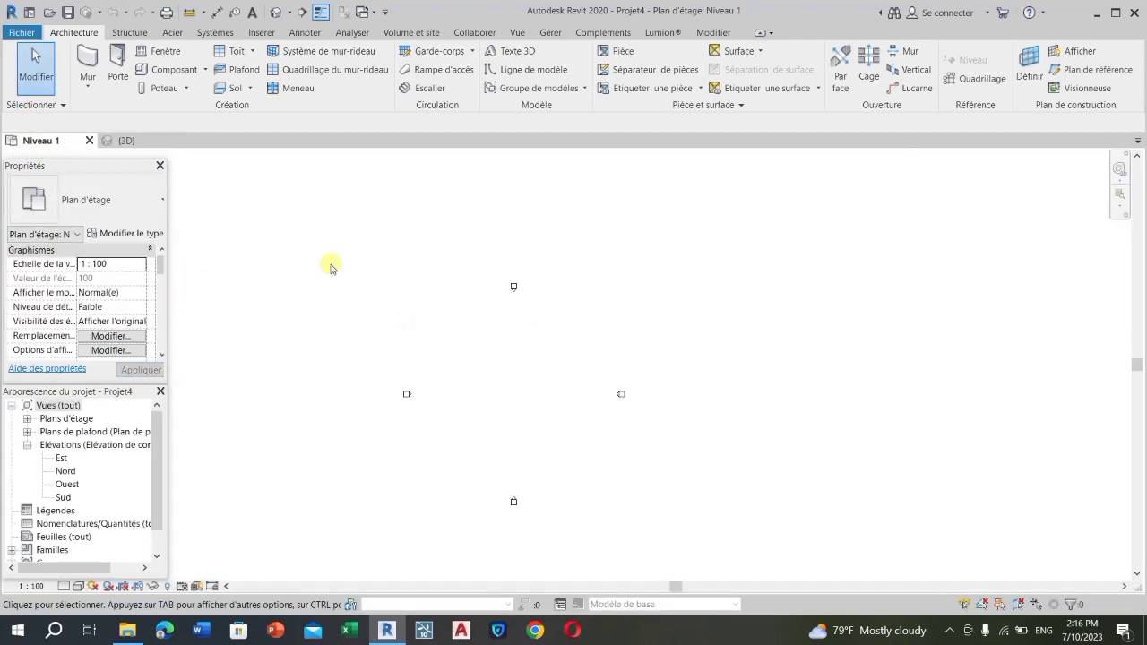
- Return to the villa's 3D view and open the Est elevation of the villa project
{"action": "left_click", "coordinate": [135, 140]}
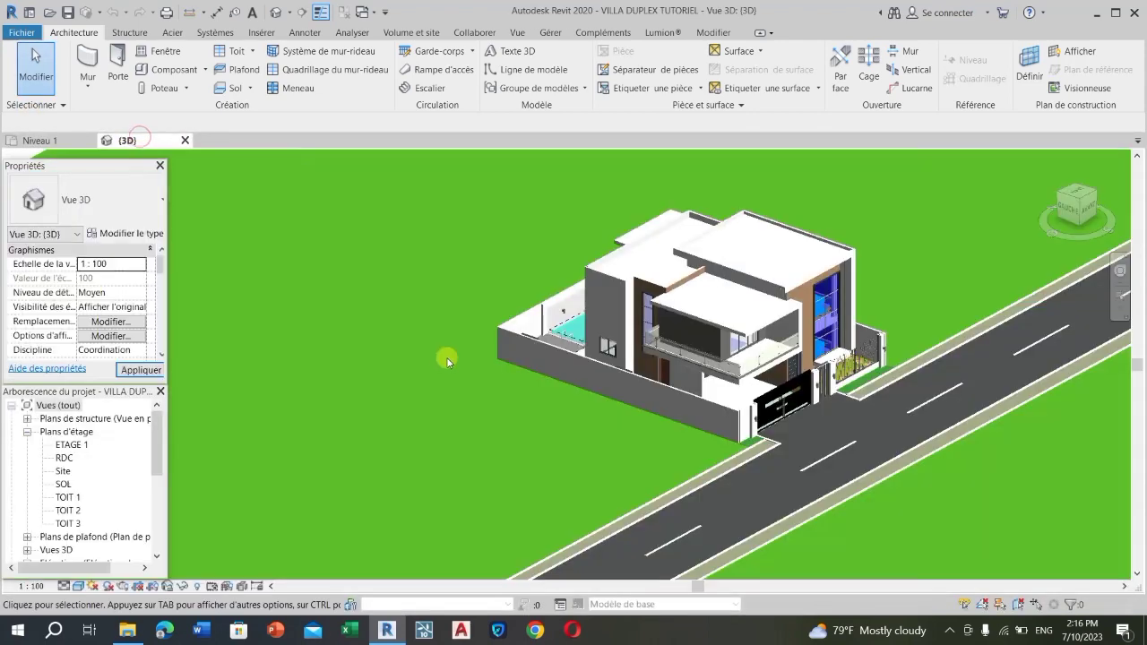
{"action": "scroll", "coordinate": [591, 340], "scroll_direction": "down", "scroll_amount": 1}
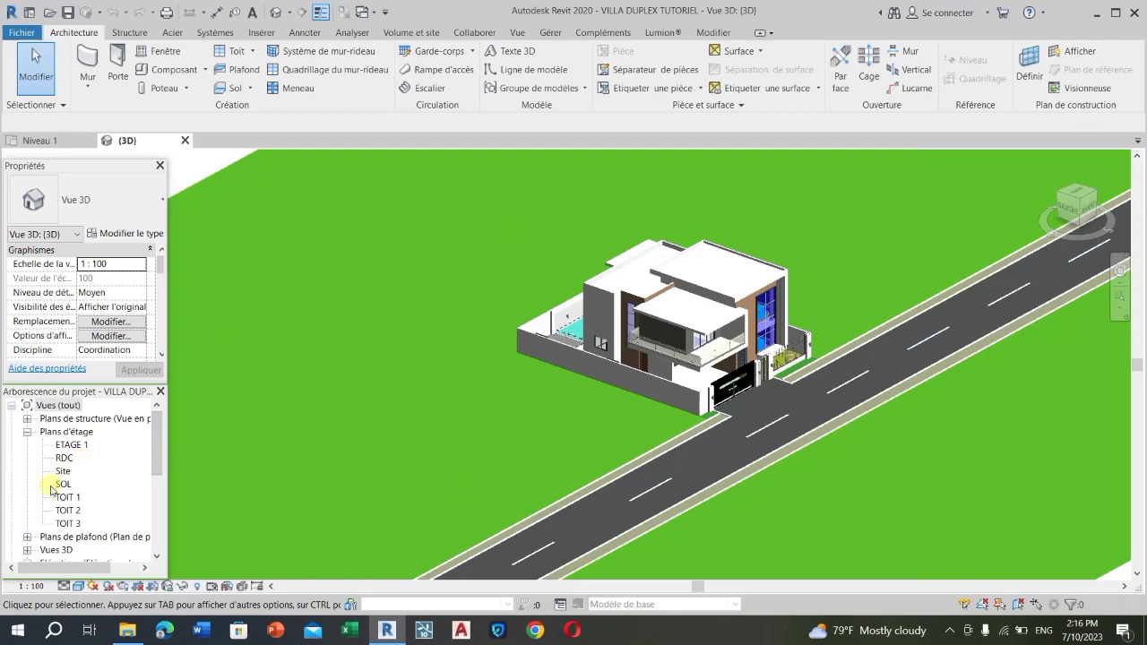
{"action": "scroll", "coordinate": [79, 476], "scroll_direction": "down", "scroll_amount": 1}
{"action": "scroll", "coordinate": [87, 515], "scroll_direction": "down", "scroll_amount": 1}
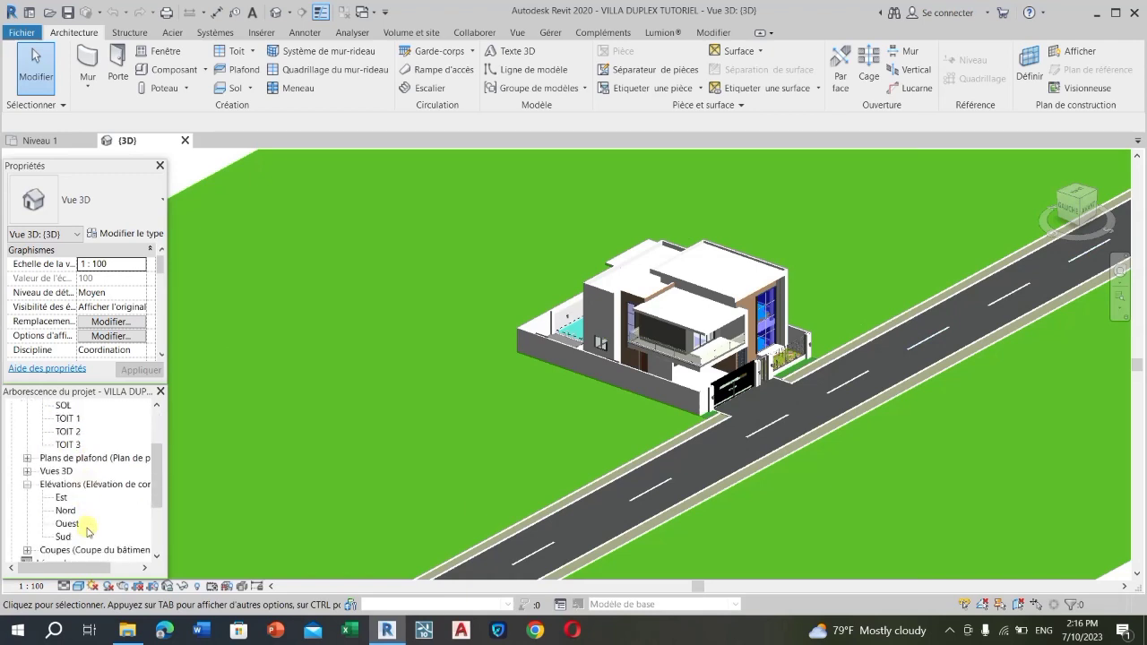
{"action": "double_click", "coordinate": [63, 498]}
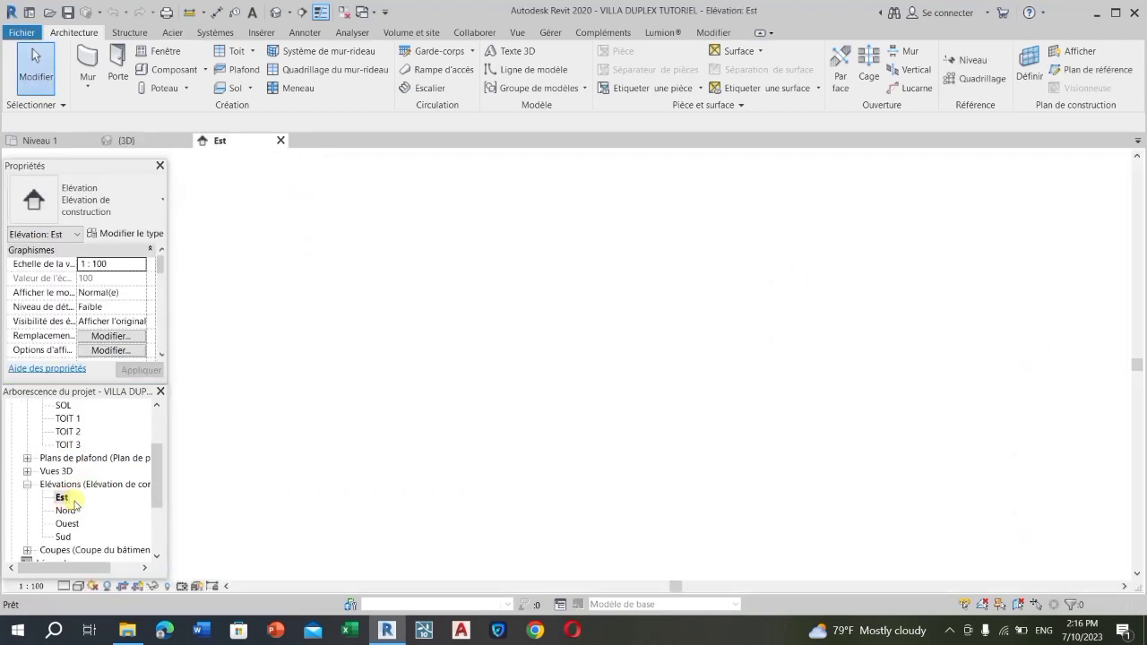
{"action": "scroll", "coordinate": [654, 473], "scroll_direction": "down", "scroll_amount": 2}
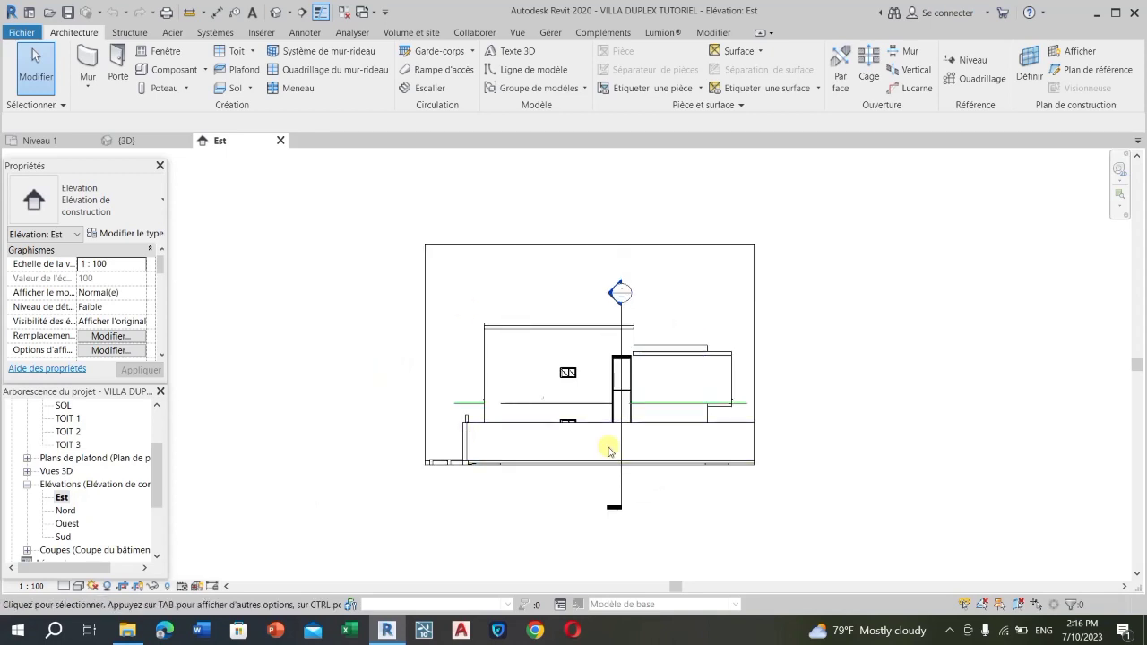
- Open the villa's Nord, Ouest and Sud elevations one after another
{"action": "double_click", "coordinate": [63, 514]}
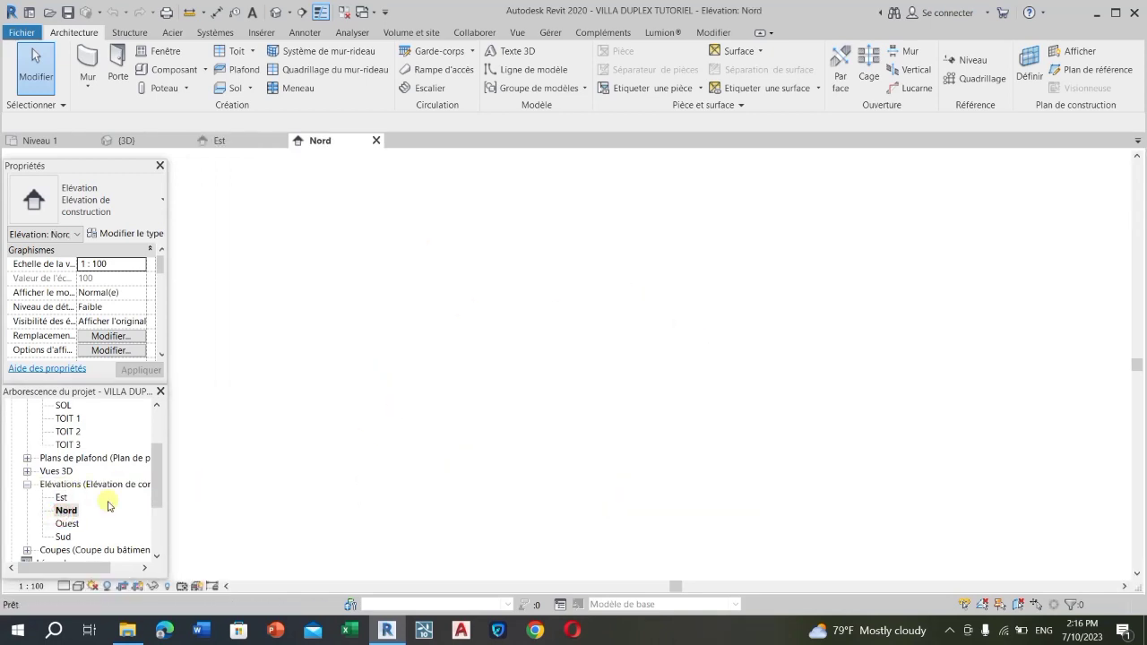
{"action": "double_click", "coordinate": [67, 524]}
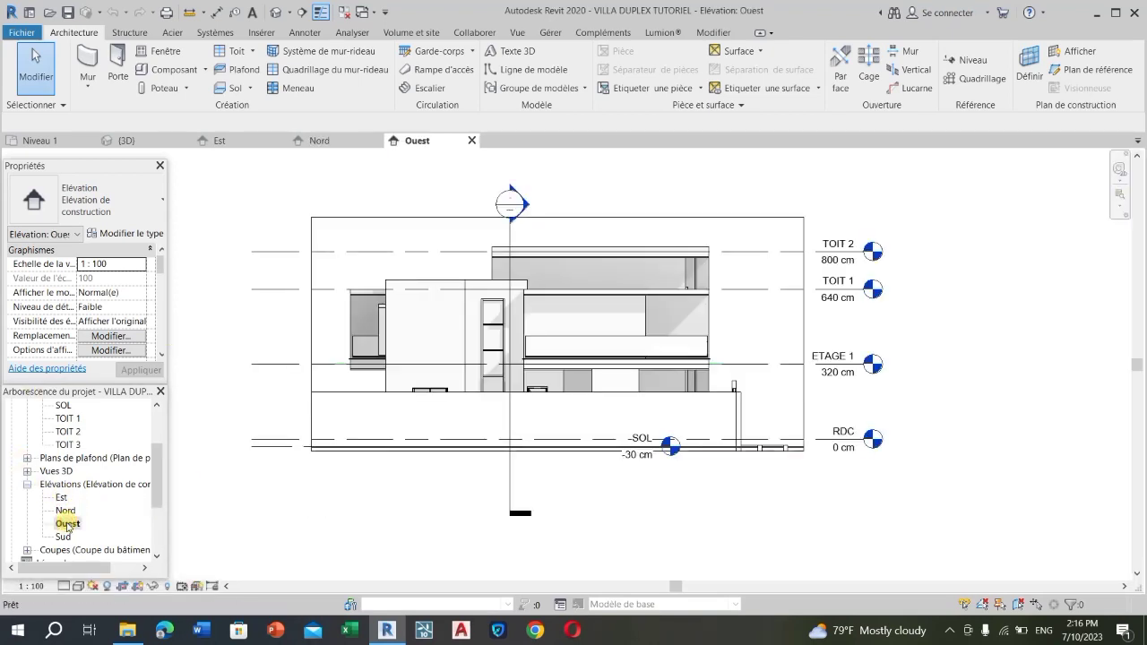
{"action": "double_click", "coordinate": [63, 538]}
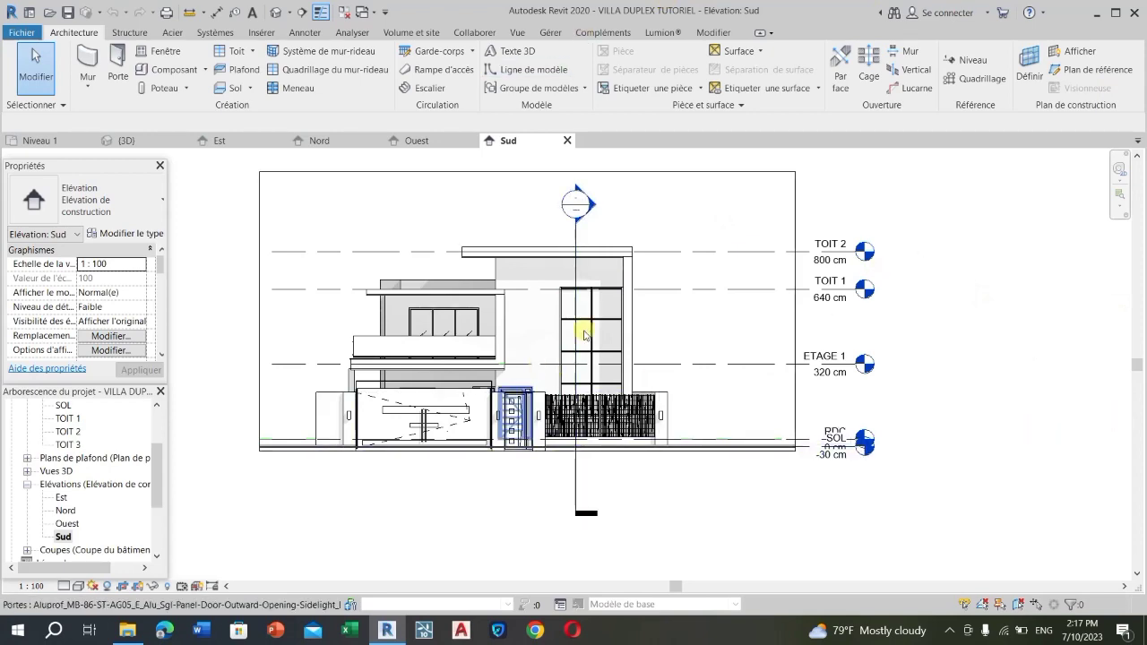
- Examine the level lines SOL, RDC, ETAGE 1, TOIT 1 and TOIT 2 against the facade in the Sud elevation
{"action": "scroll", "coordinate": [588, 332], "scroll_direction": "down", "scroll_amount": 1}
{"action": "scroll", "coordinate": [439, 341], "scroll_direction": "up", "scroll_amount": 1}
{"action": "scroll", "coordinate": [717, 403], "scroll_direction": "up", "scroll_amount": 1}
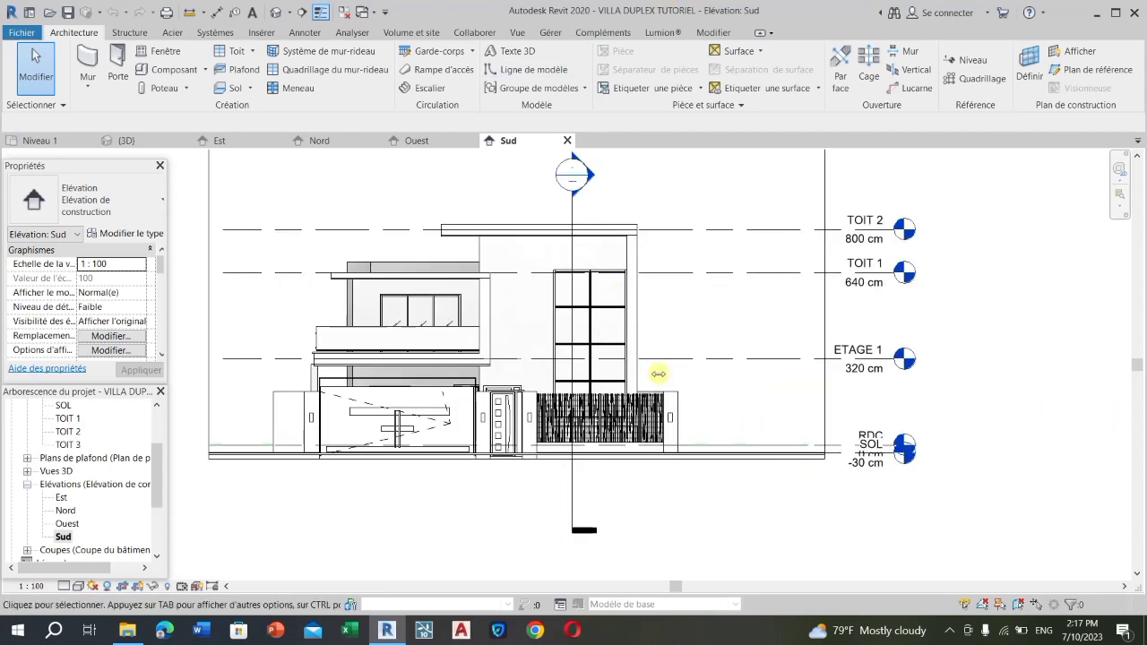
{"action": "scroll", "coordinate": [842, 466], "scroll_direction": "up", "scroll_amount": 1}
{"action": "scroll", "coordinate": [858, 464], "scroll_direction": "up", "scroll_amount": 1}
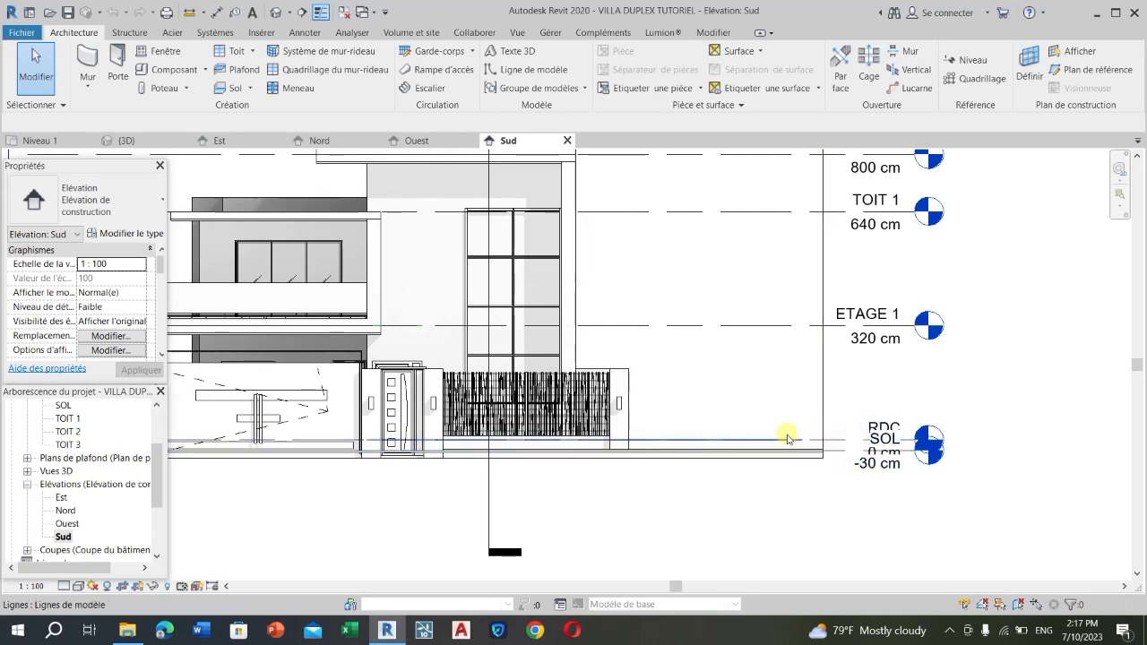
{"action": "scroll", "coordinate": [794, 346], "scroll_direction": "down", "scroll_amount": 1}
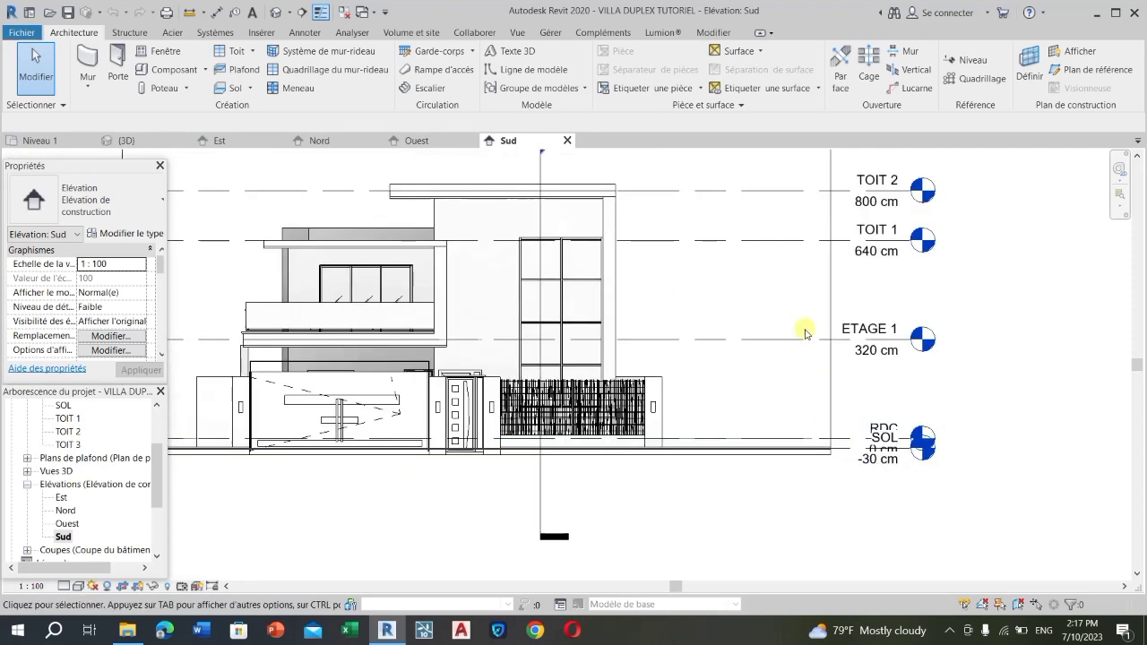
{"action": "scroll", "coordinate": [800, 337], "scroll_direction": "down", "scroll_amount": 1}
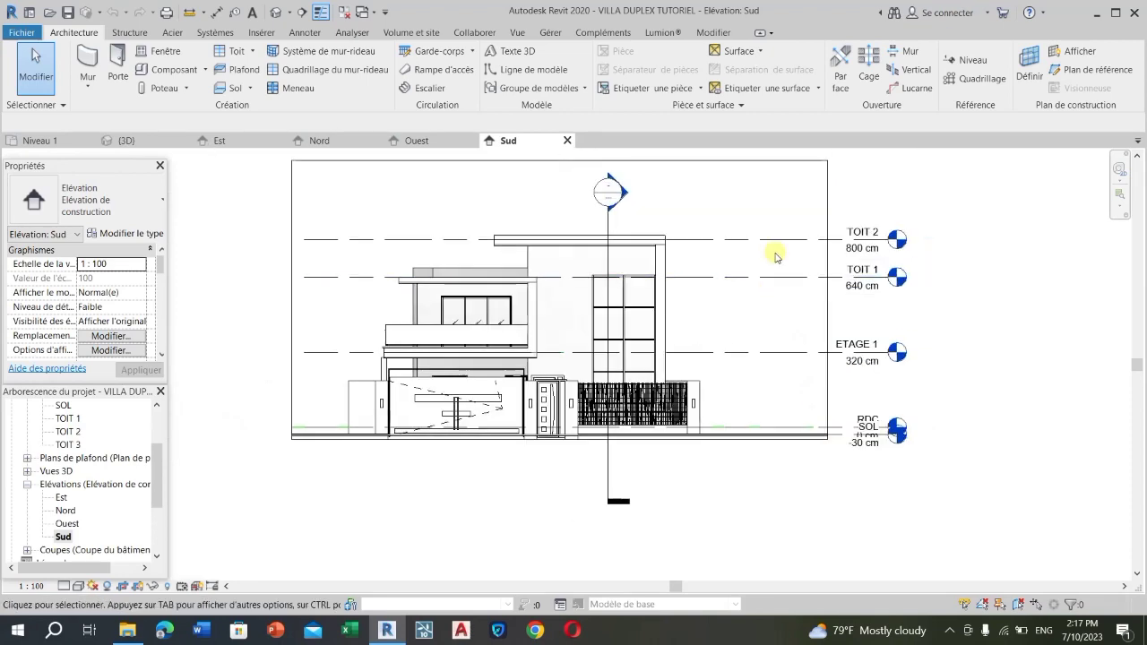
{"action": "scroll", "coordinate": [759, 292], "scroll_direction": "up", "scroll_amount": 1}
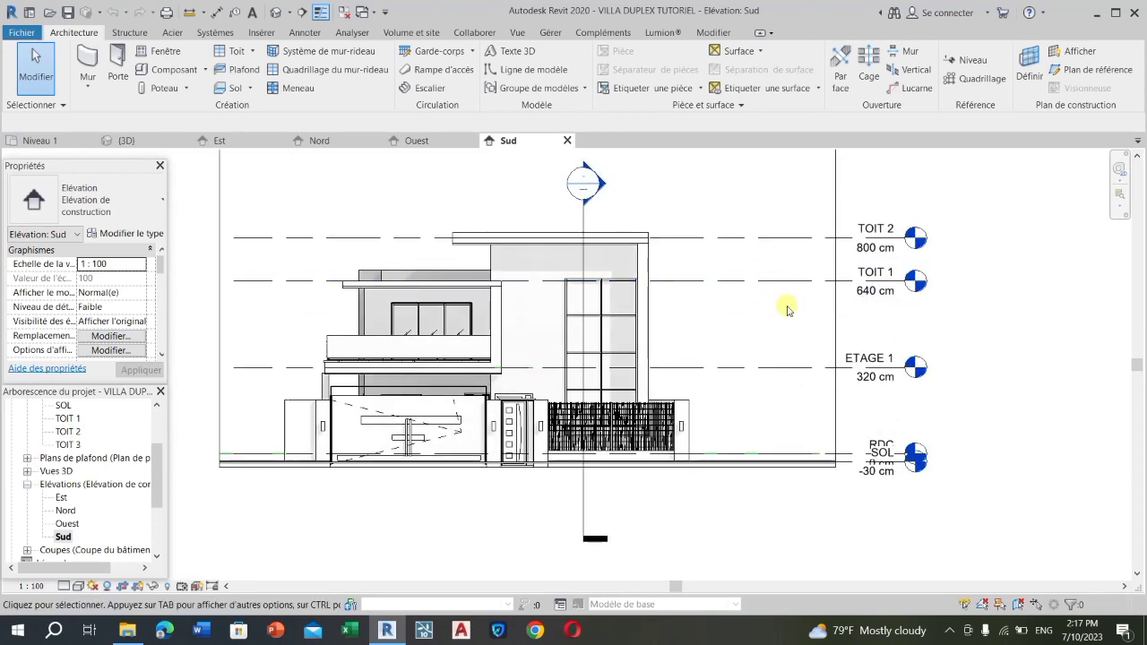
{"action": "scroll", "coordinate": [770, 269], "scroll_direction": "down", "scroll_amount": 2}
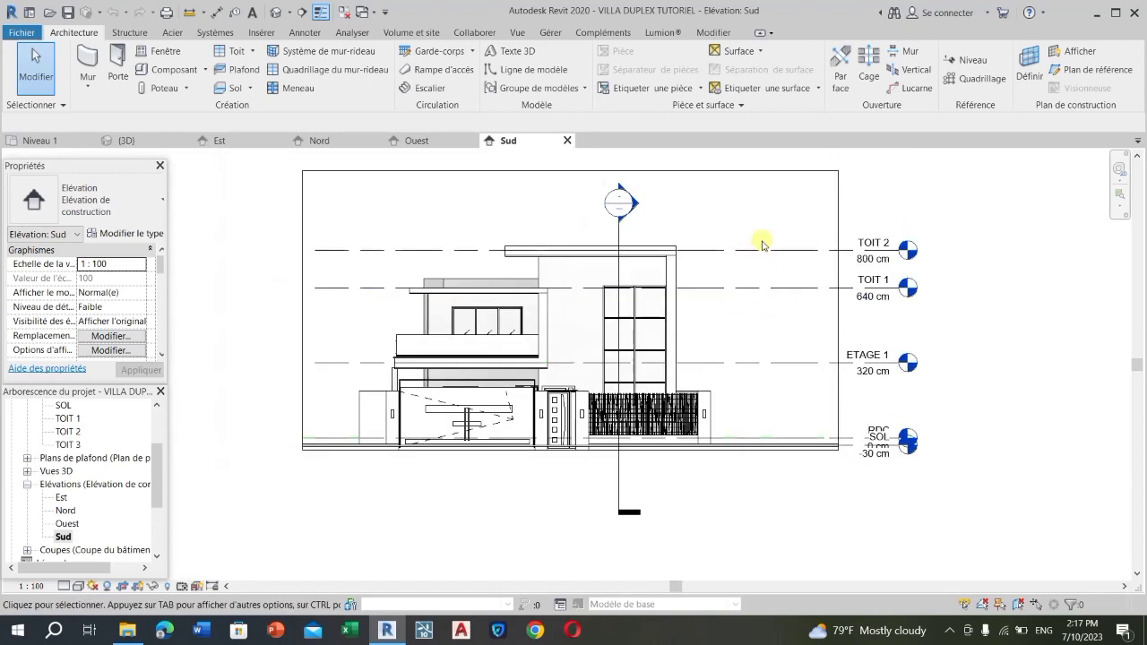
{"action": "scroll", "coordinate": [797, 302], "scroll_direction": "up", "scroll_amount": 1}
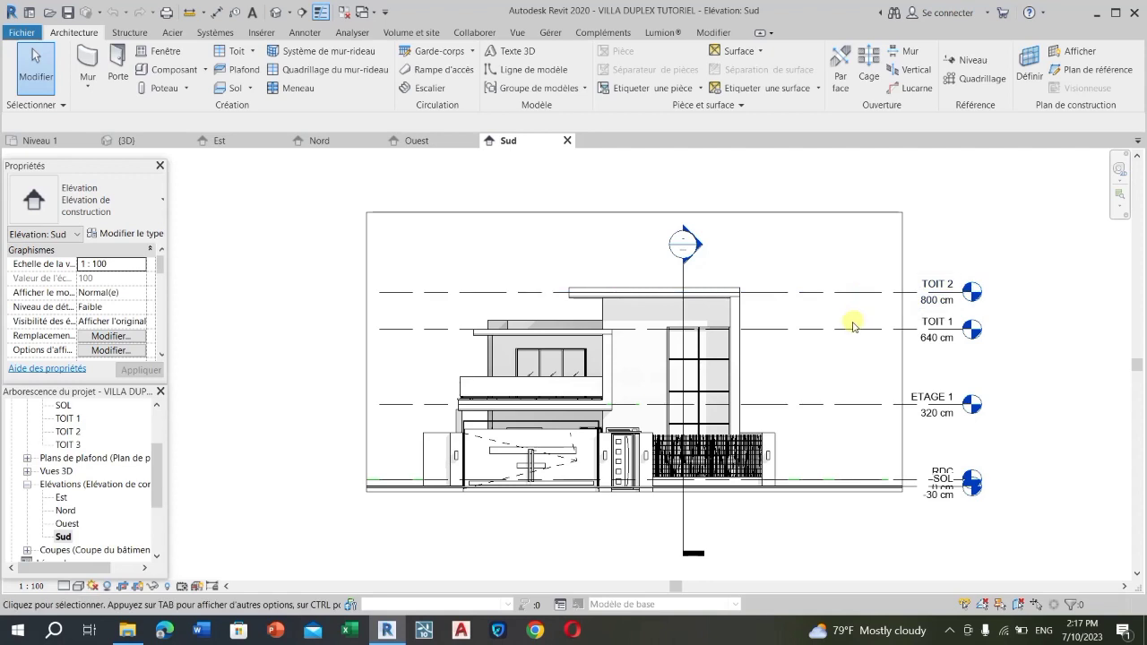
{"action": "scroll", "coordinate": [853, 328], "scroll_direction": "up", "scroll_amount": 2}
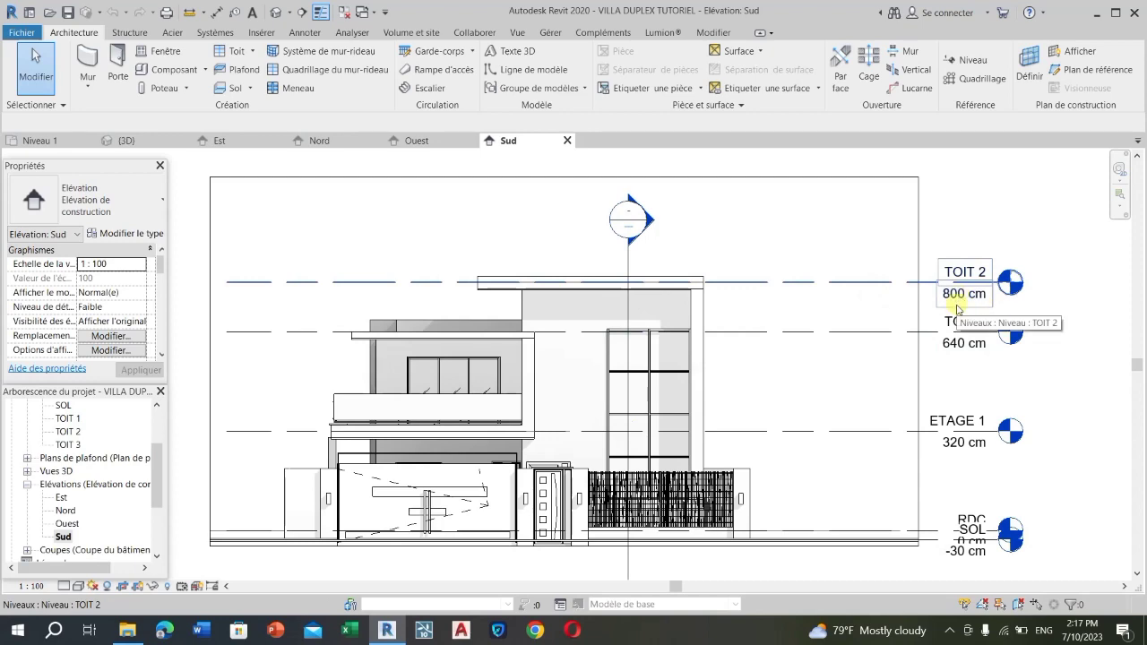
{"action": "scroll", "coordinate": [801, 258], "scroll_direction": "down", "scroll_amount": 3}
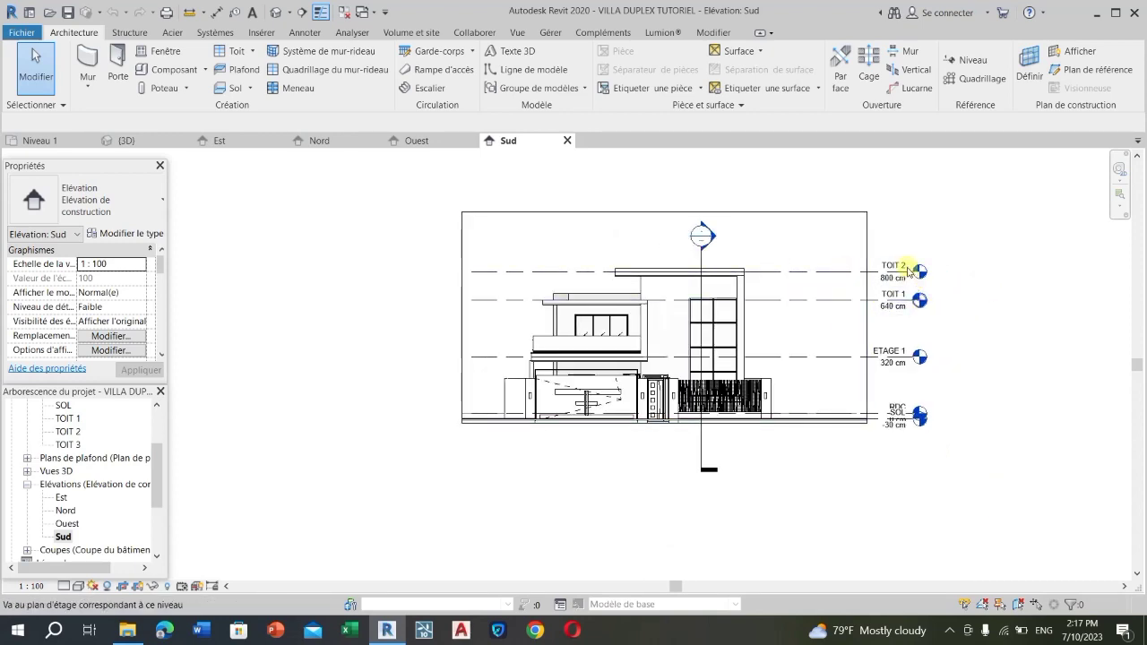
{"action": "scroll", "coordinate": [907, 270], "scroll_direction": "up", "scroll_amount": 2}
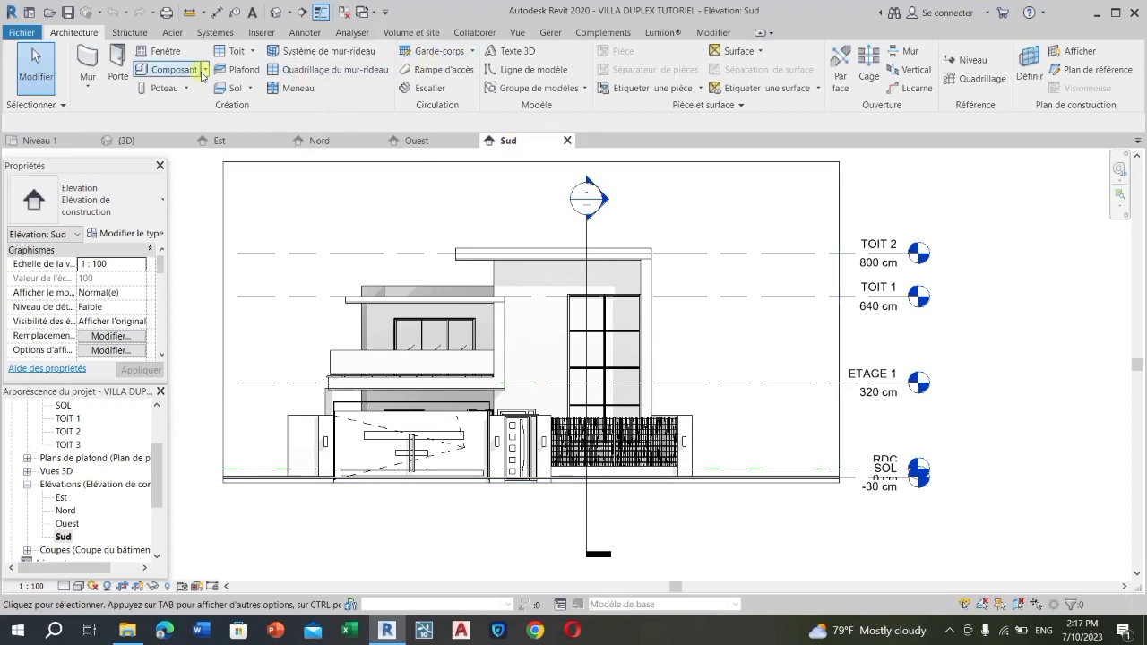
- Close the inactive views and return to the Niveau 1 floor plan of Projet4 with its four elevation markers
{"action": "left_click", "coordinate": [345, 12]}
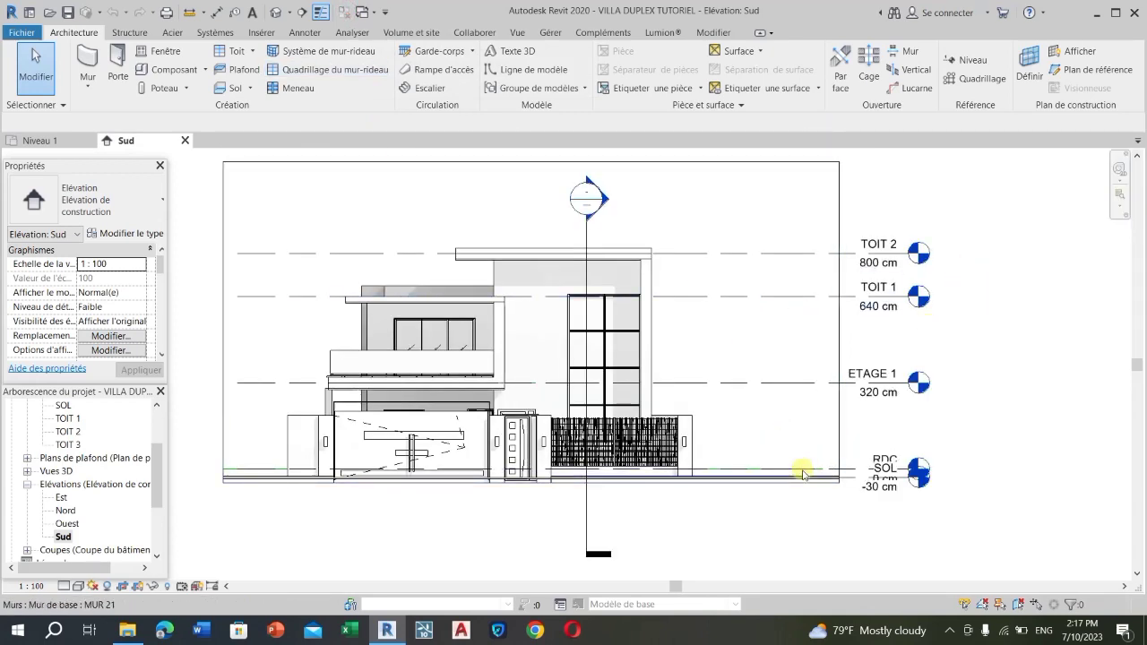
{"action": "scroll", "coordinate": [803, 473], "scroll_direction": "down", "scroll_amount": 2}
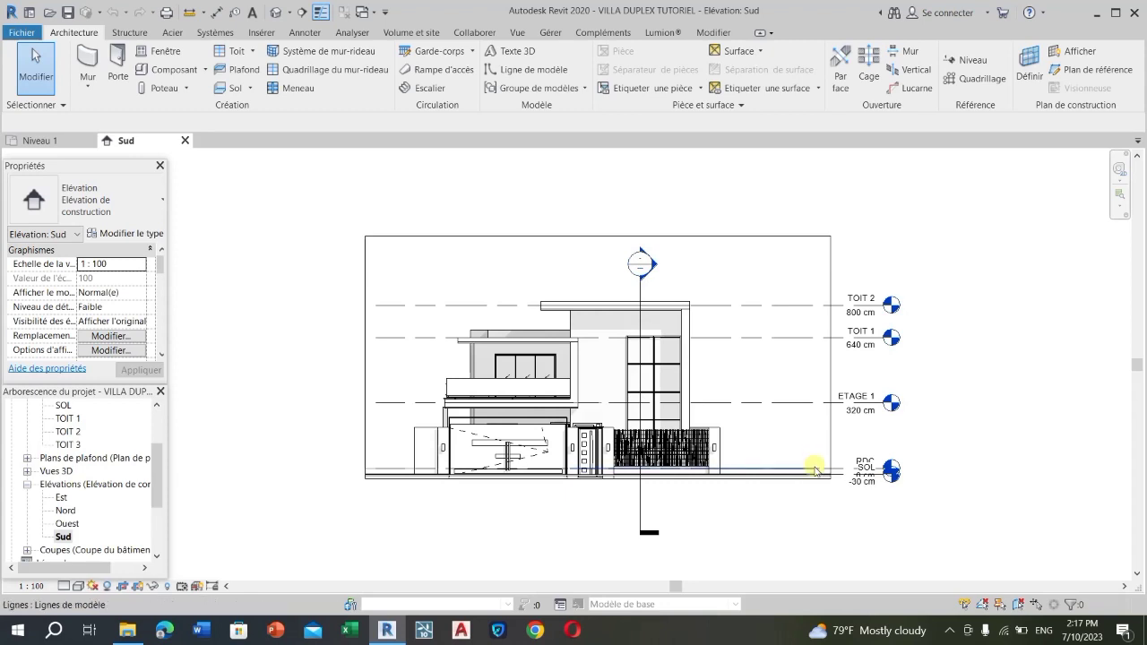
{"action": "left_click", "coordinate": [43, 140]}
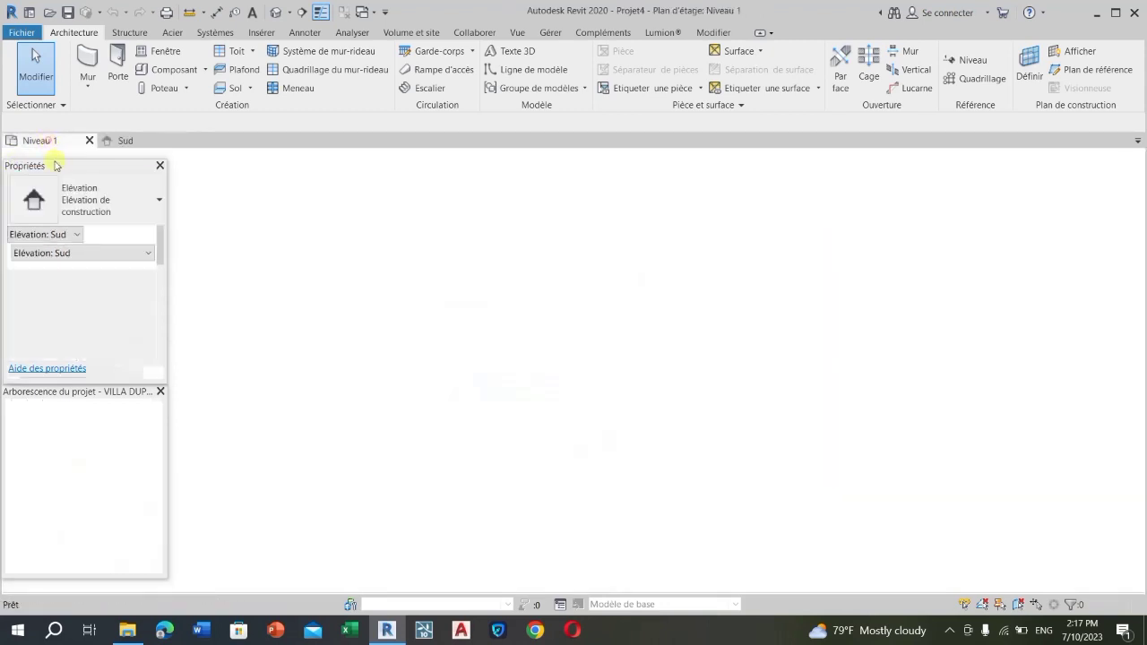
{"action": "scroll", "coordinate": [413, 458], "scroll_direction": "up", "scroll_amount": 2}
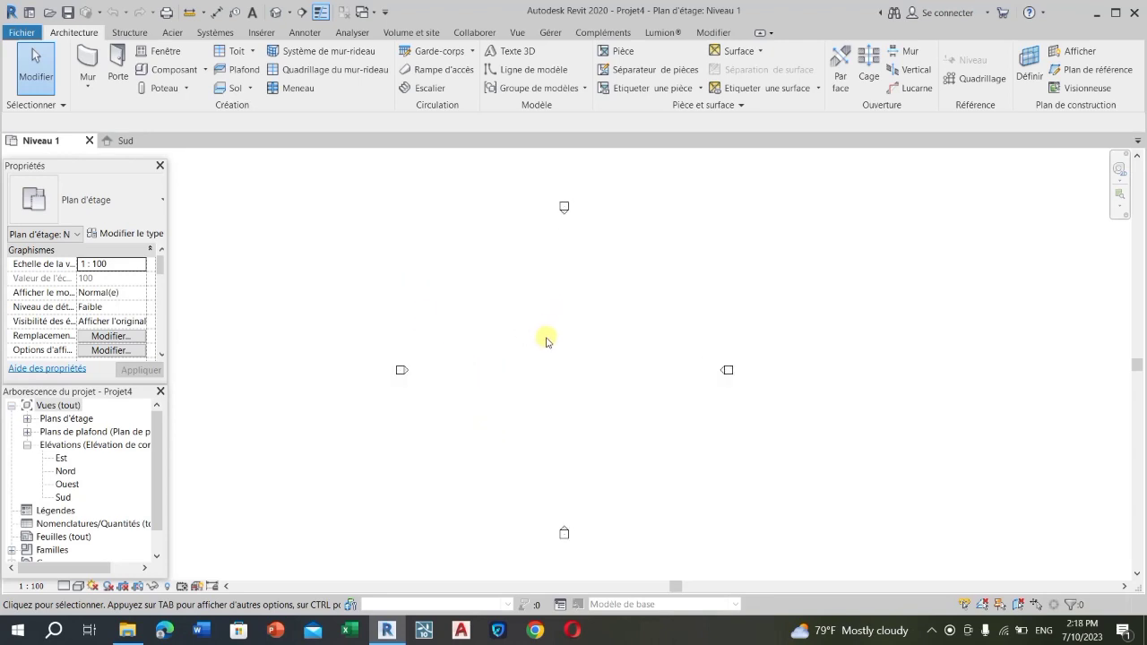
{"action": "scroll", "coordinate": [517, 305], "scroll_direction": "down", "scroll_amount": 1}
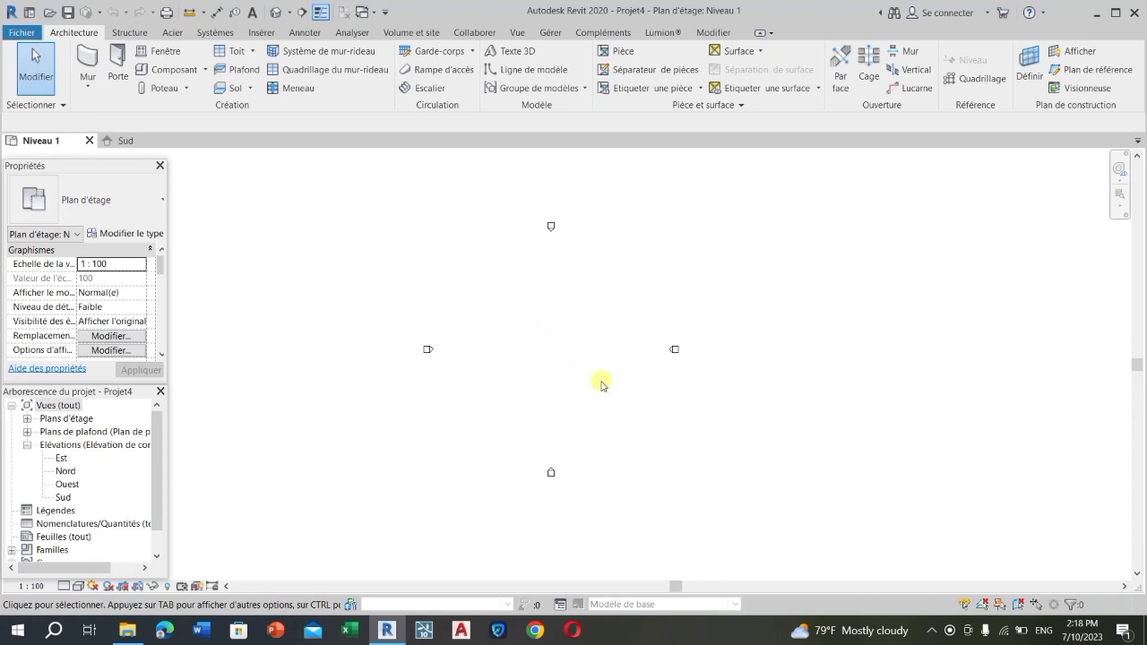
- Set the project's length (Longueur) format to centimetres with the unit symbol cm
{"action": "key", "text": "u"}
{"action": "key", "text": "n"}
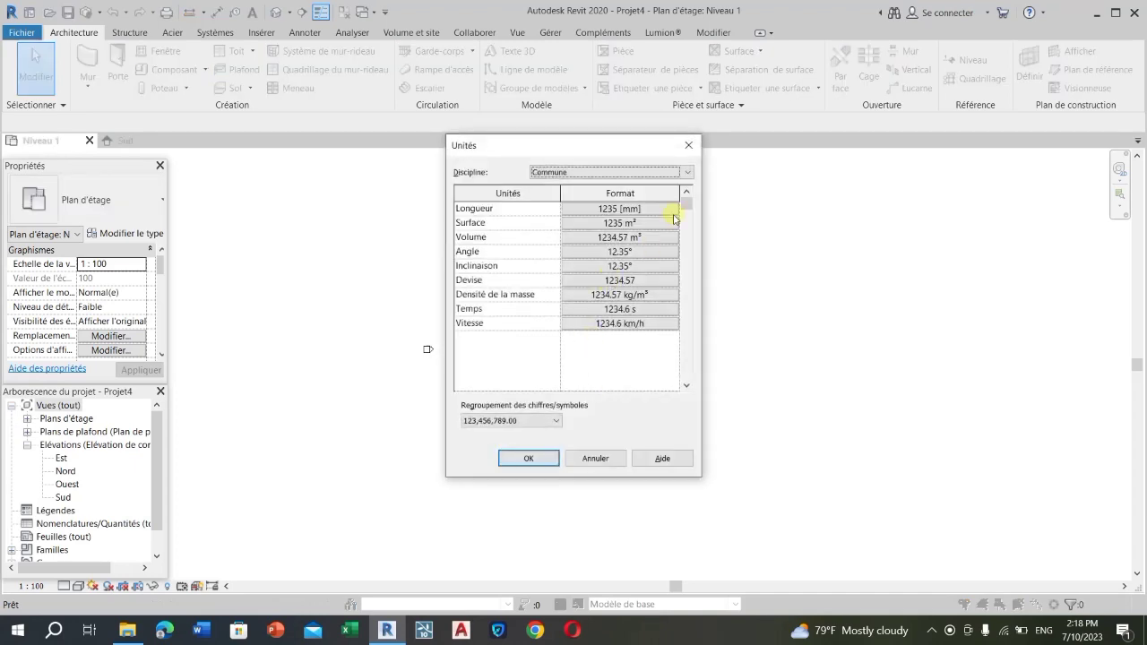
{"action": "left_click", "coordinate": [674, 213]}
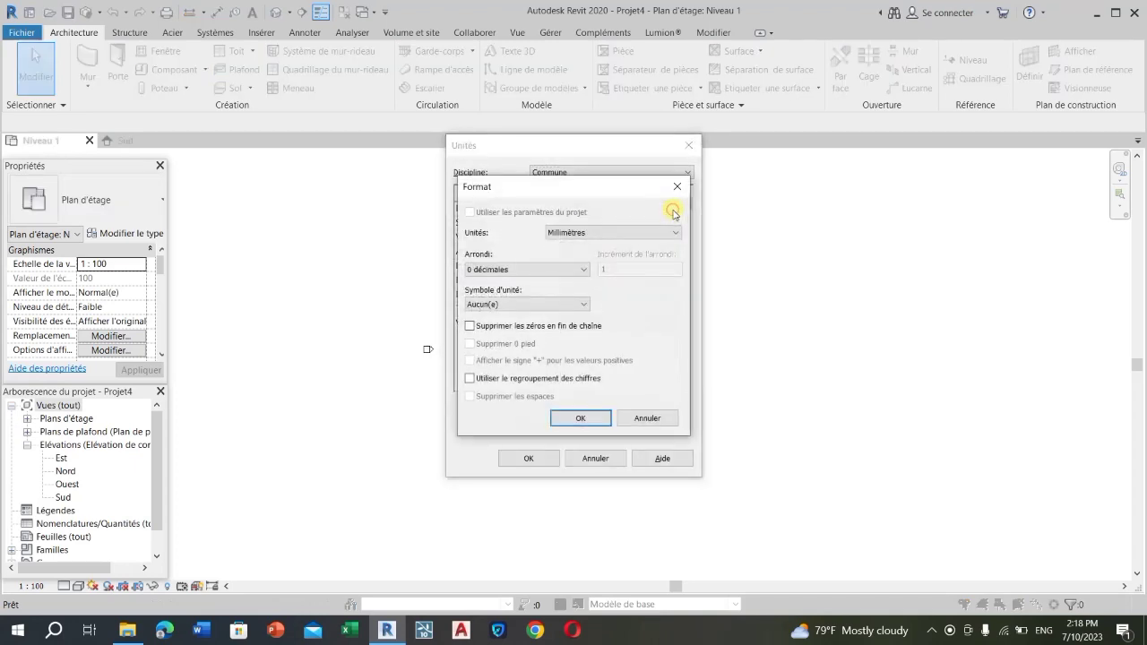
{"action": "left_click", "coordinate": [677, 235]}
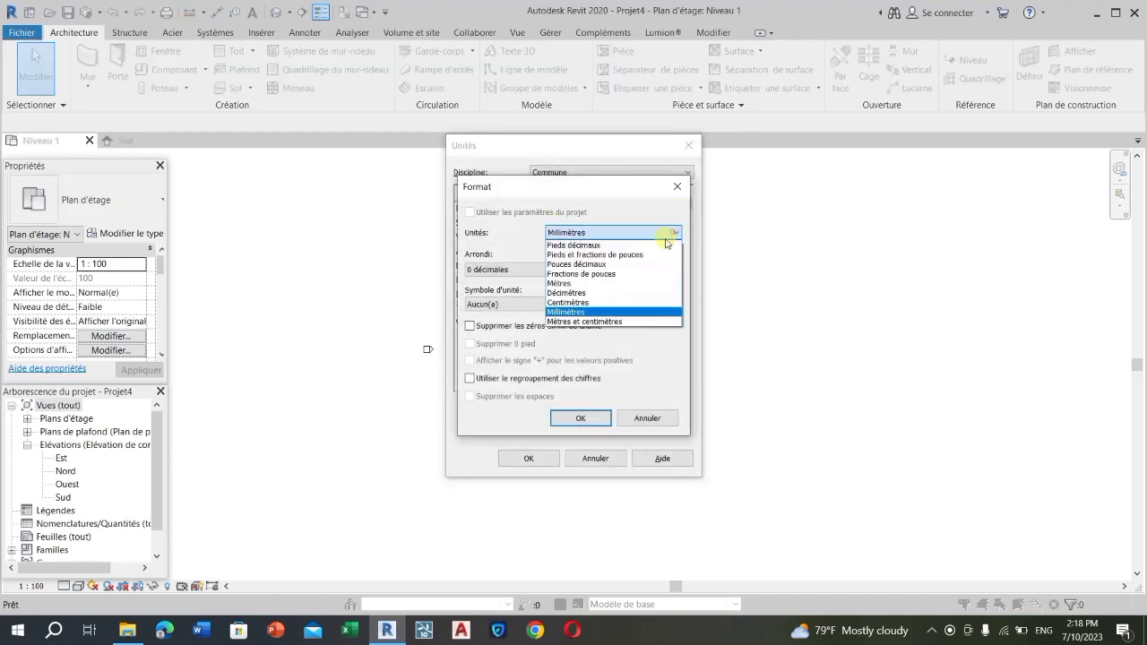
{"action": "left_click", "coordinate": [597, 303]}
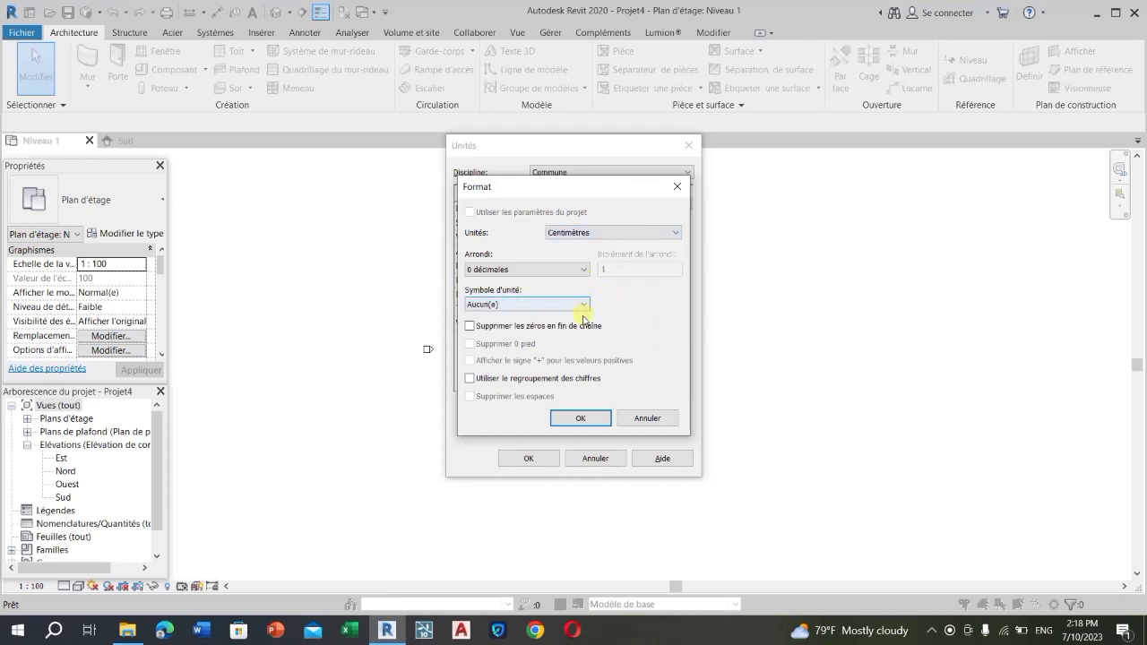
{"action": "left_click", "coordinate": [583, 270]}
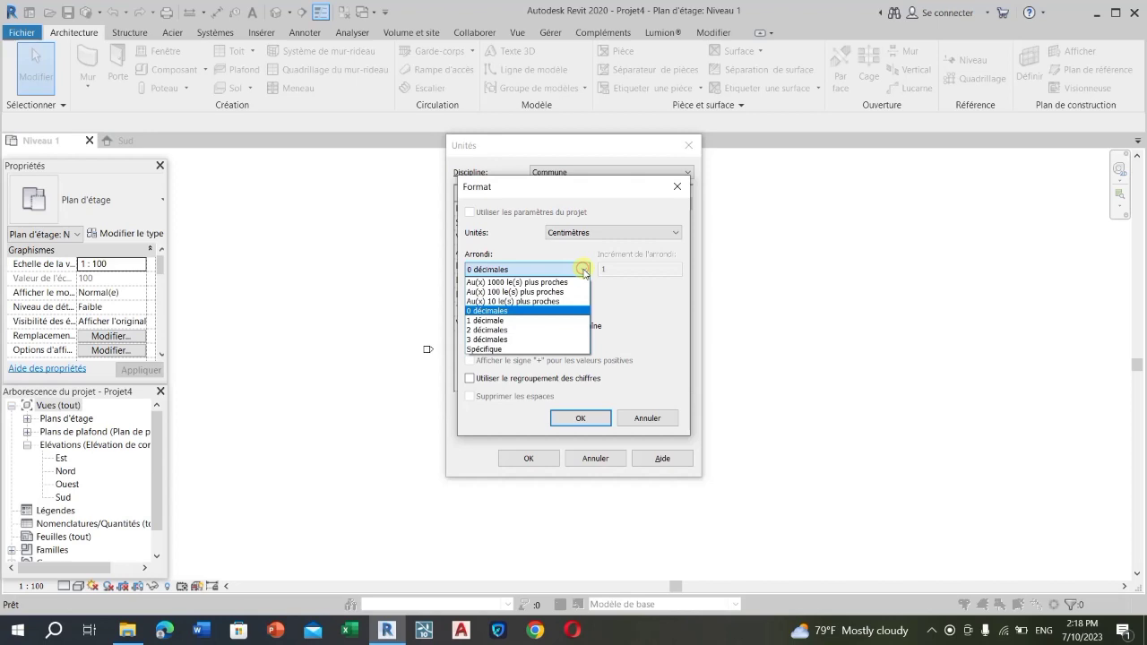
{"action": "left_click", "coordinate": [640, 307]}
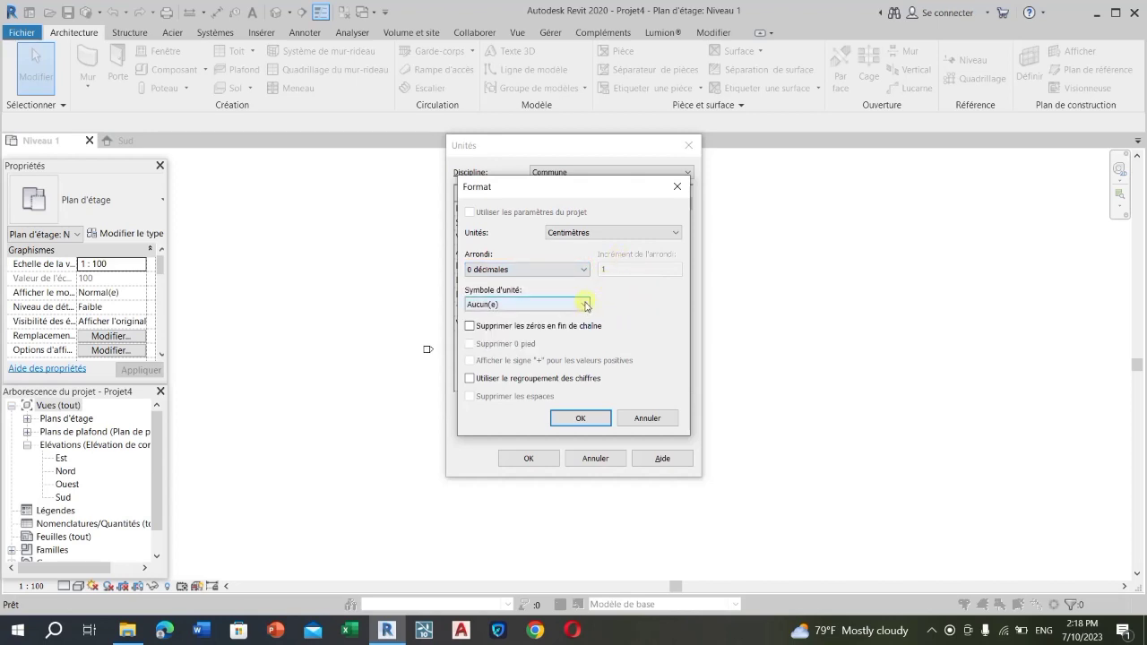
{"action": "left_click", "coordinate": [586, 305]}
{"action": "left_click", "coordinate": [475, 329]}
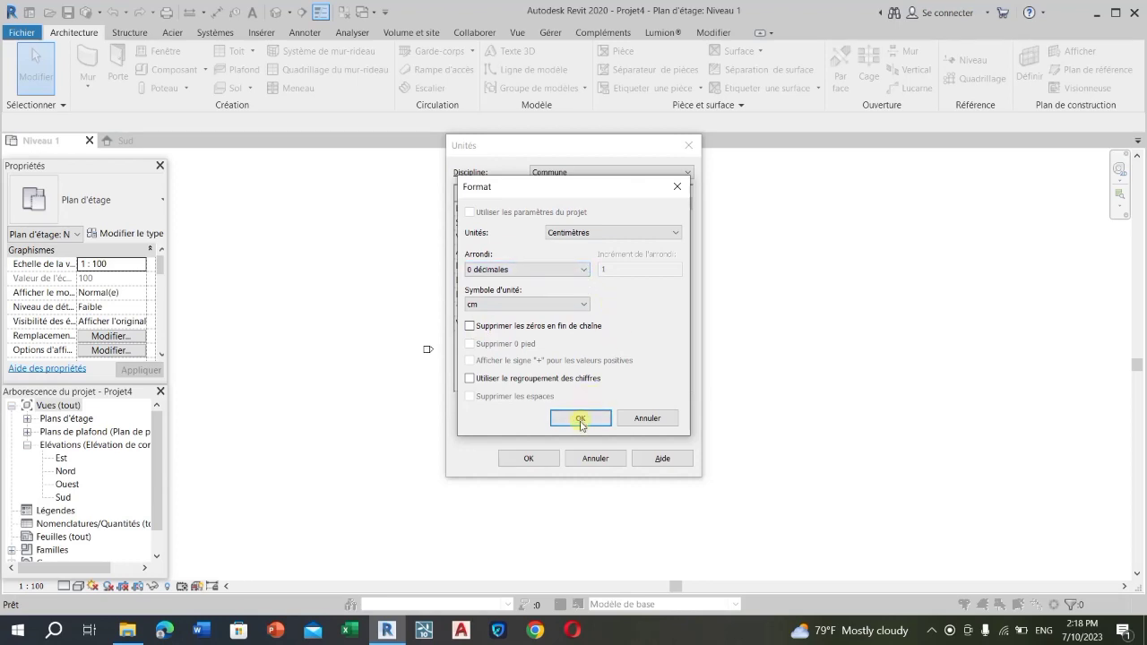
- Set the length rounding to 2 decimal places and apply the project units
{"action": "left_click", "coordinate": [584, 270]}
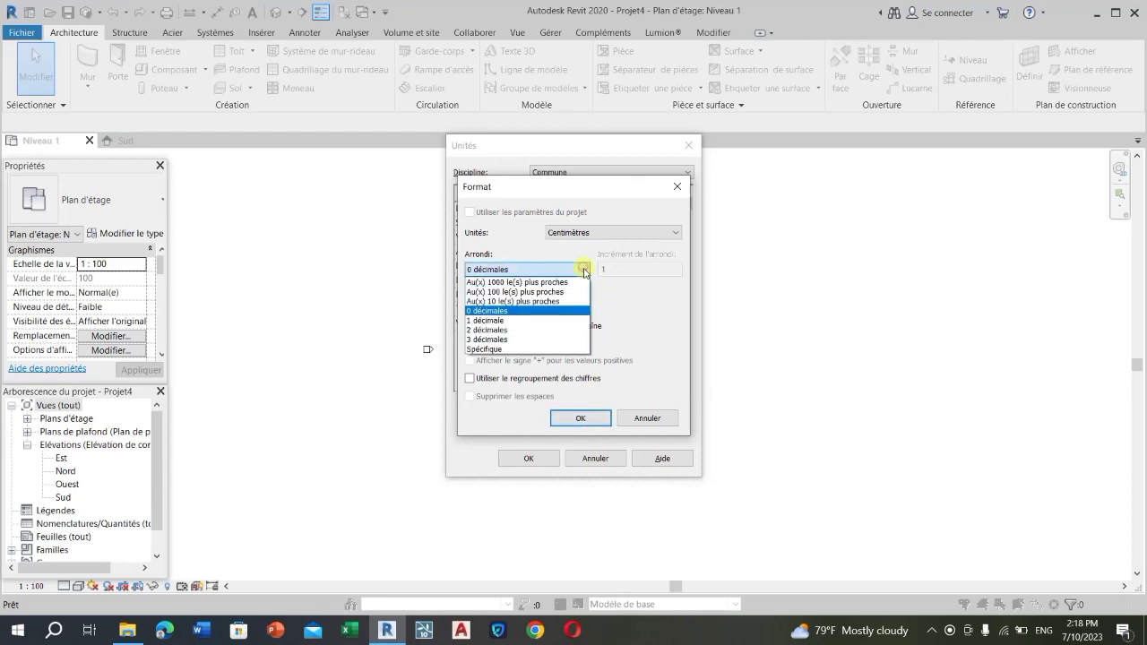
{"action": "left_click", "coordinate": [536, 330]}
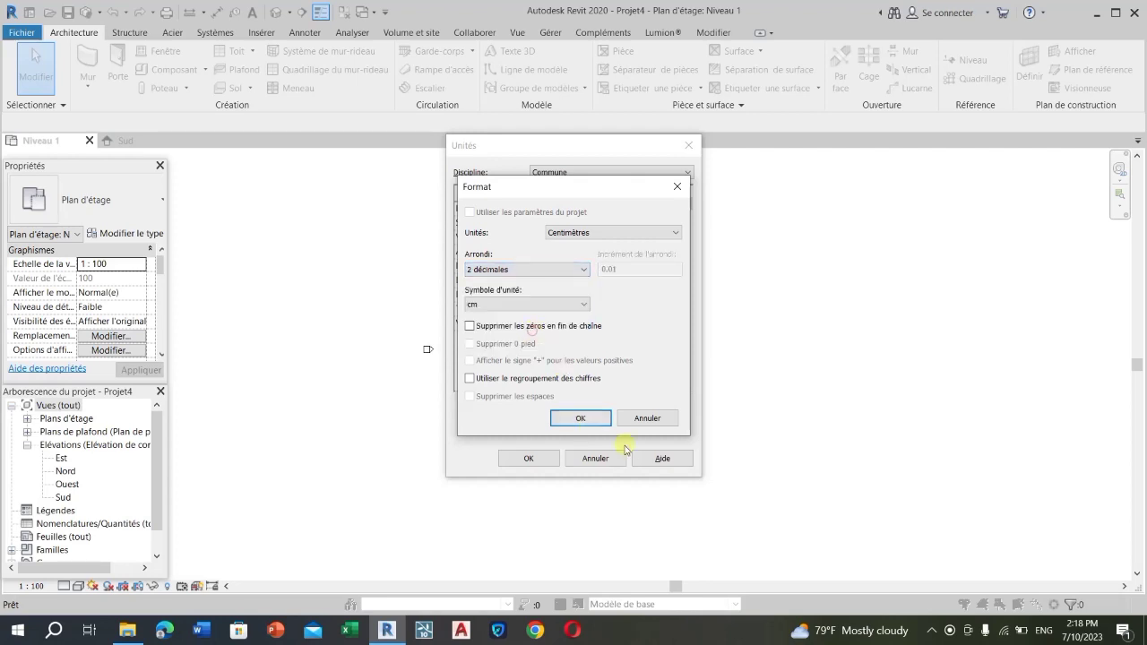
{"action": "left_click", "coordinate": [580, 418]}
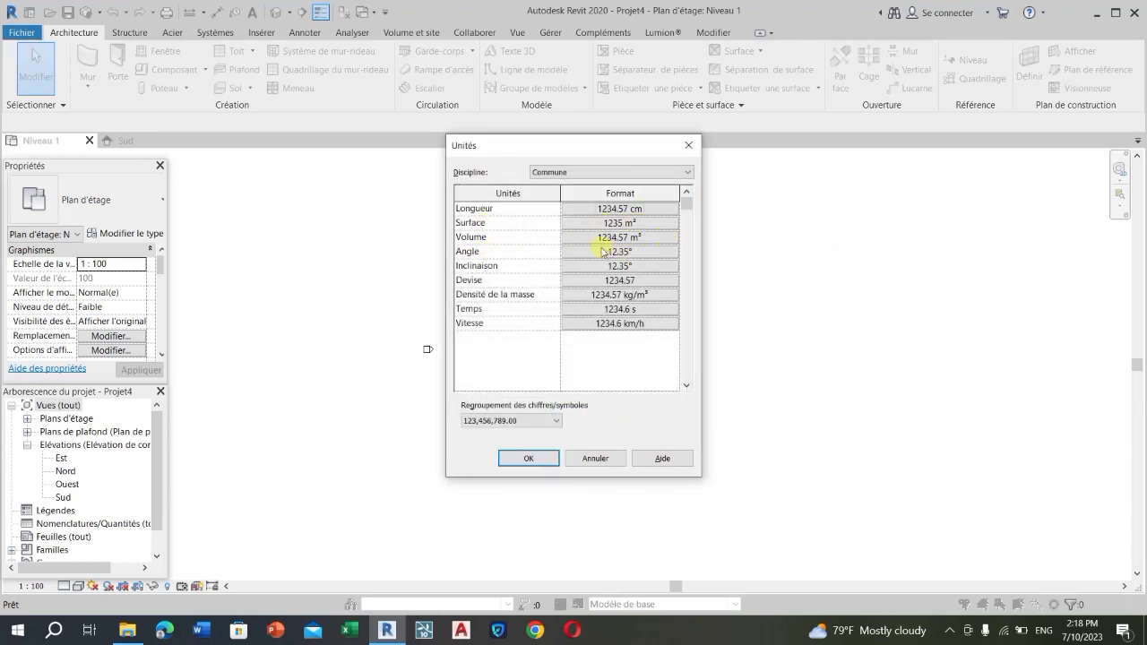
{"action": "left_click", "coordinate": [527, 458]}
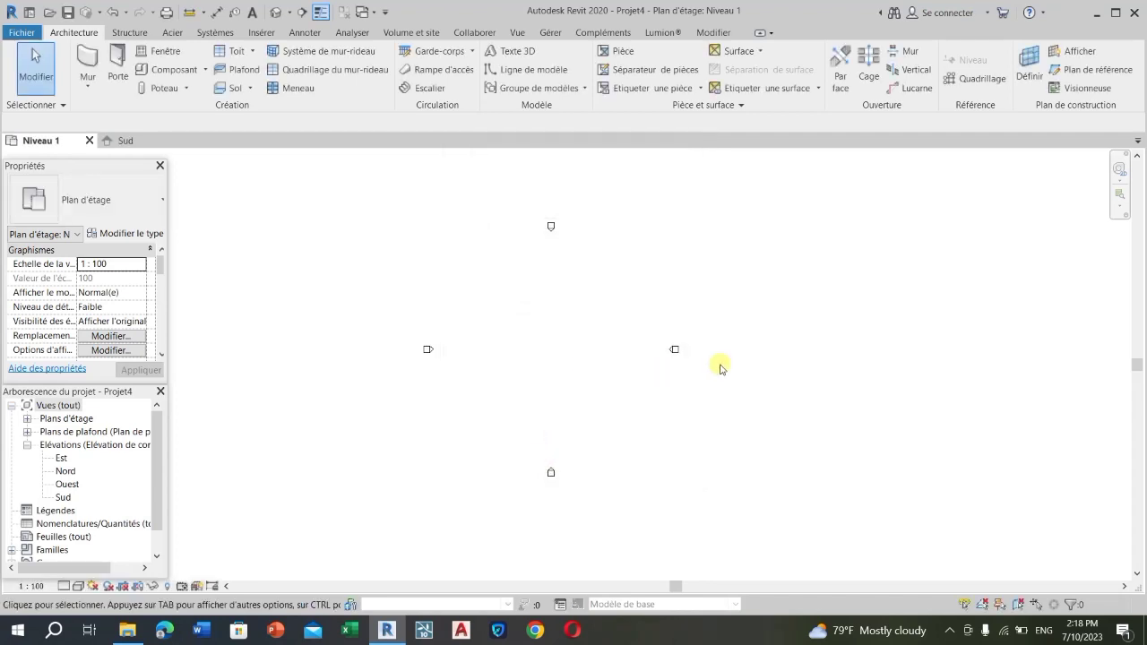
- Reopen the project units settings to review the length format, and close them again
{"action": "left_click", "coordinate": [551, 33]}
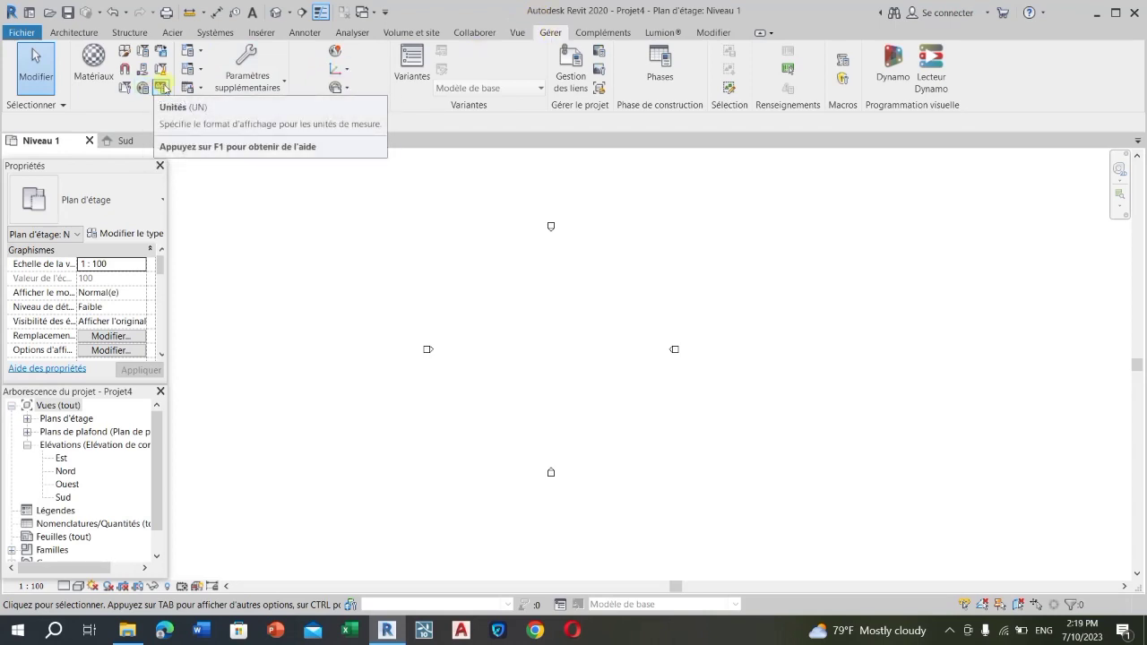
{"action": "left_click", "coordinate": [162, 87]}
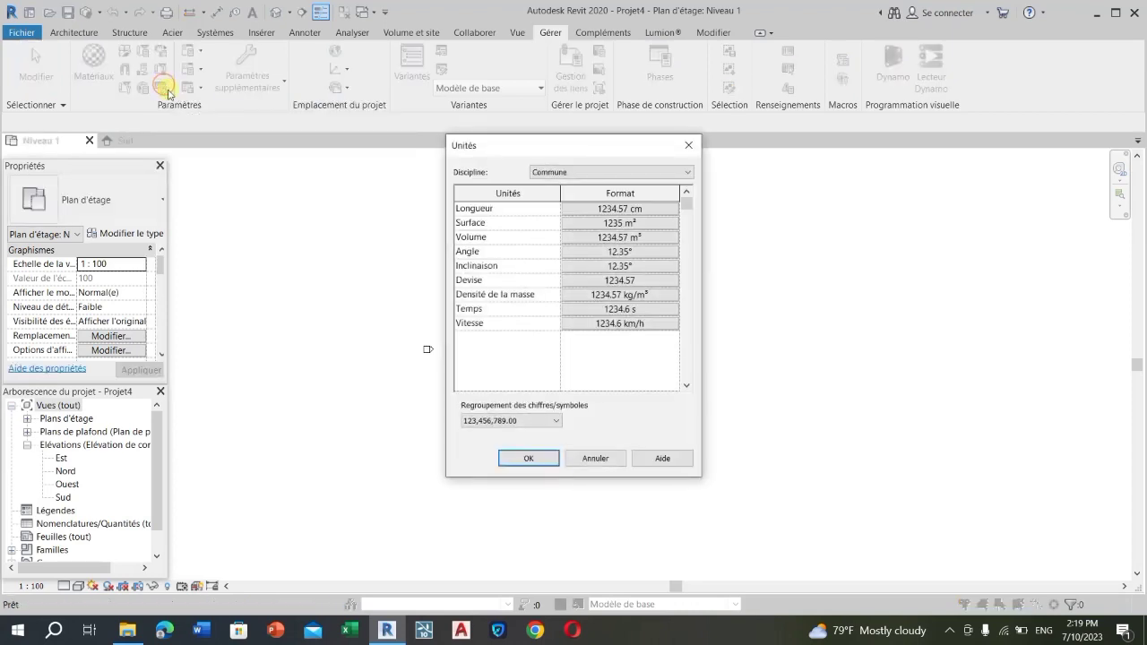
{"action": "left_click", "coordinate": [657, 216]}
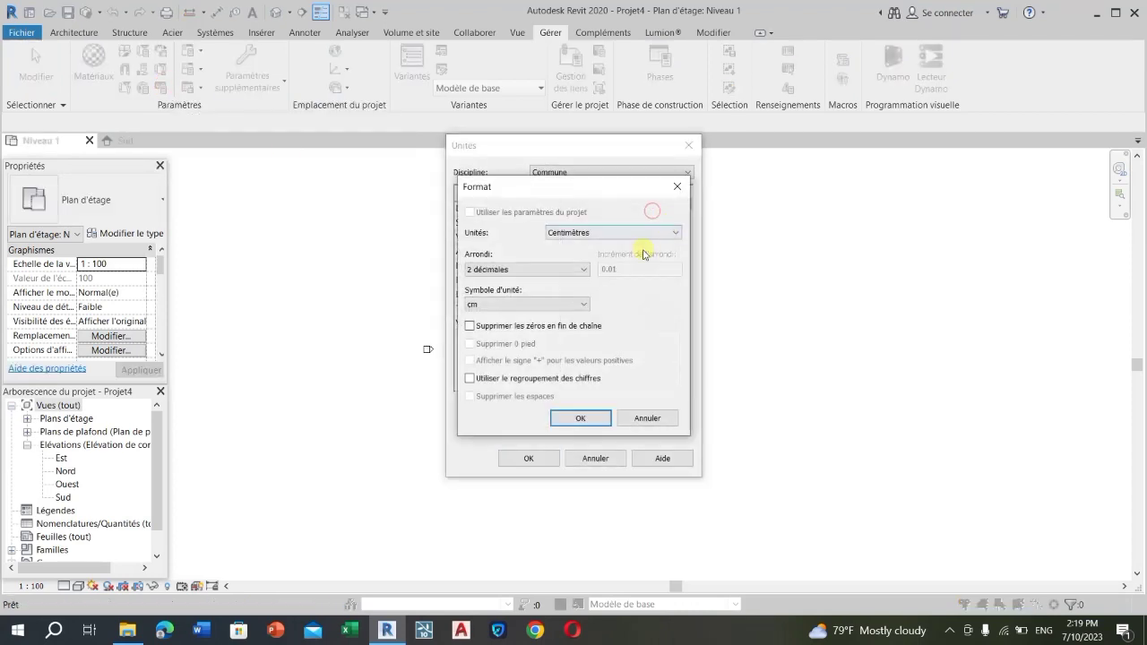
{"action": "left_click", "coordinate": [680, 190]}
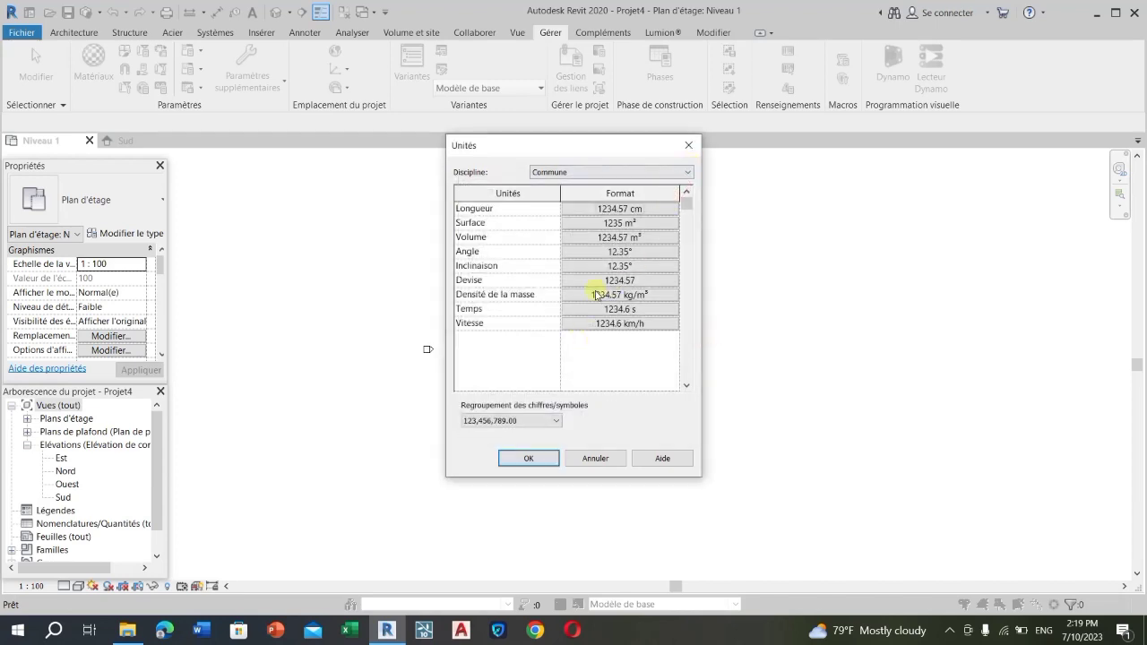
{"action": "left_click", "coordinate": [545, 460]}
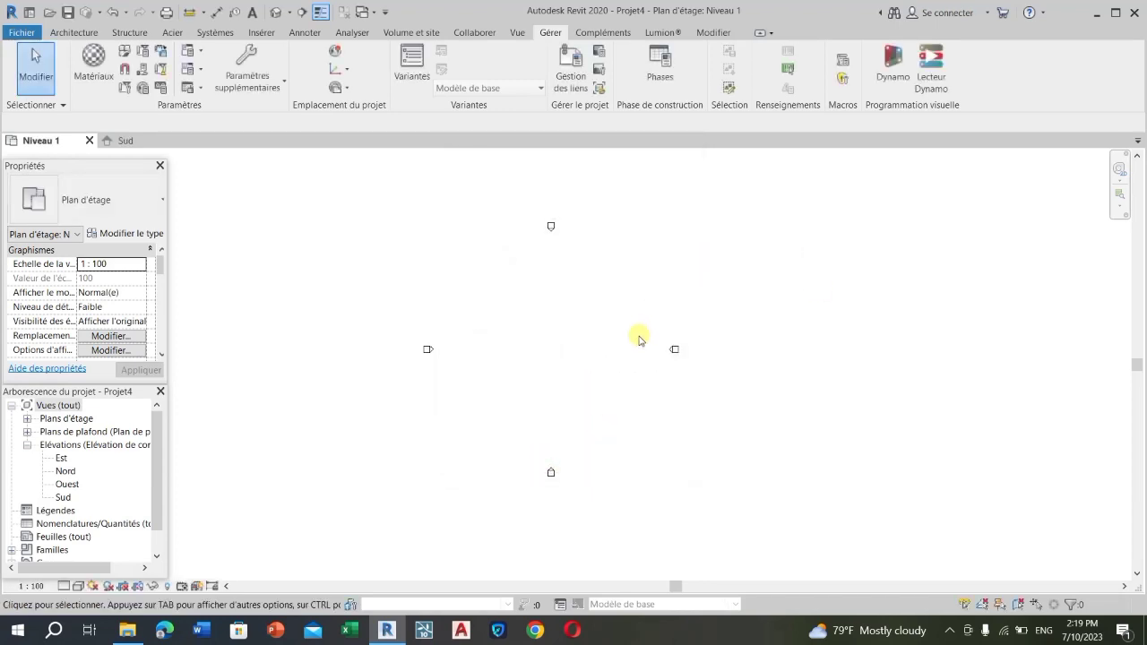
- Open the Est elevation of Projet4 and examine its Niveau 1 and Niveau 2 level lines
{"action": "scroll", "coordinate": [716, 354], "scroll_direction": "down", "scroll_amount": 1}
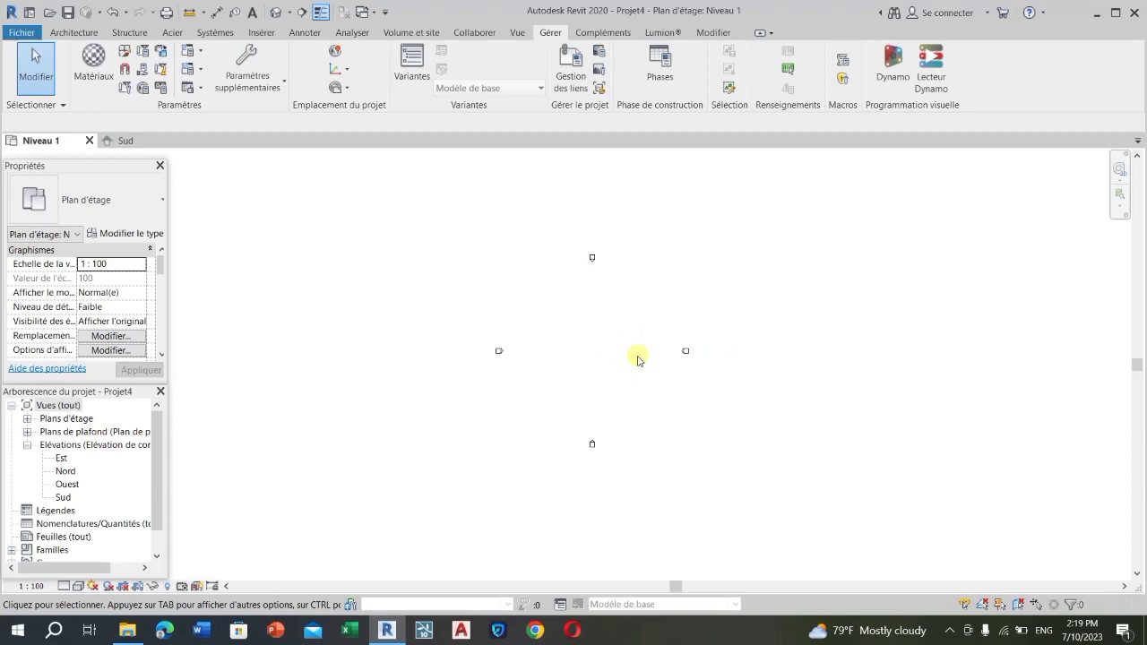
{"action": "scroll", "coordinate": [576, 326], "scroll_direction": "up", "scroll_amount": 1}
{"action": "scroll", "coordinate": [576, 326], "scroll_direction": "up", "scroll_amount": 1}
{"action": "scroll", "coordinate": [630, 279], "scroll_direction": "up", "scroll_amount": 1}
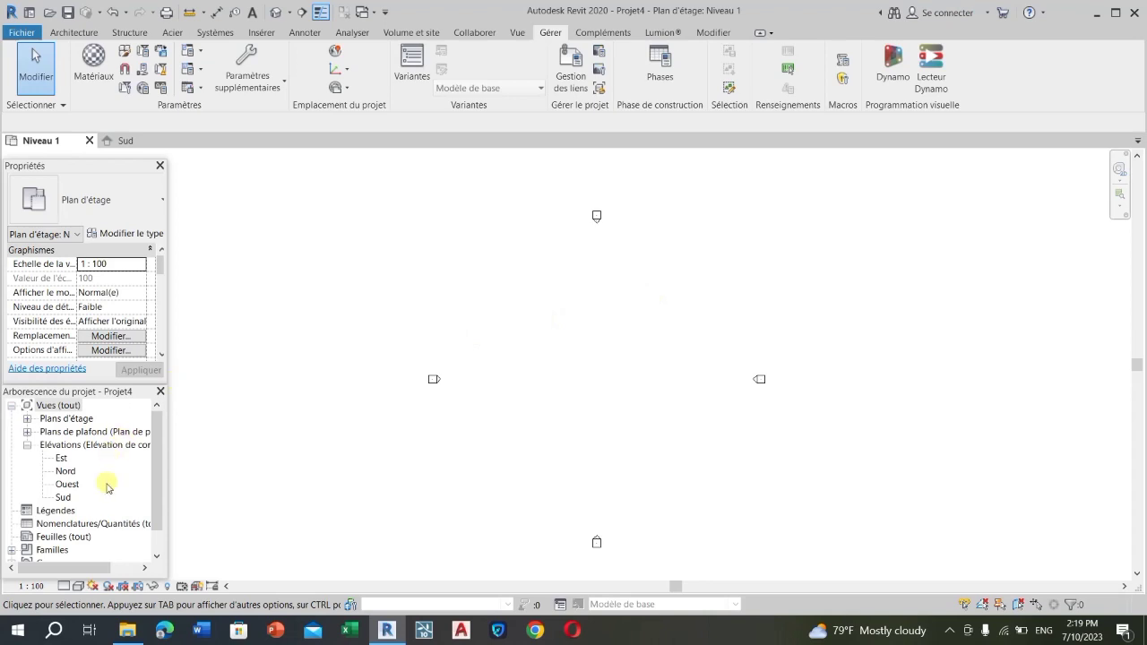
{"action": "double_click", "coordinate": [61, 459]}
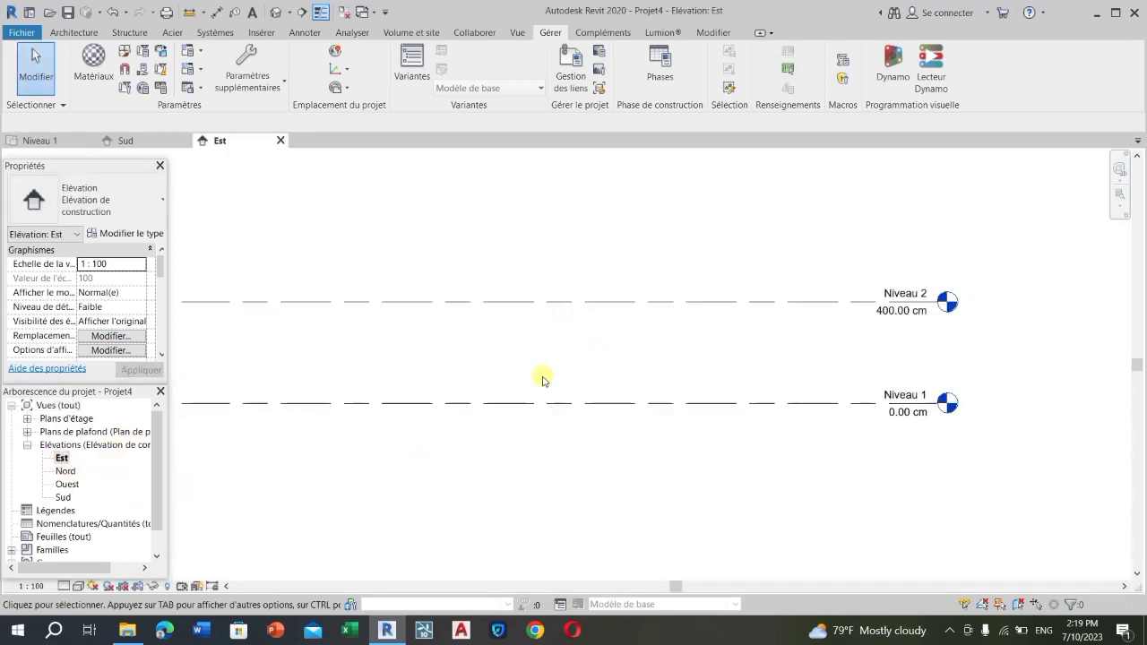
{"action": "scroll", "coordinate": [543, 379], "scroll_direction": "down", "scroll_amount": 2}
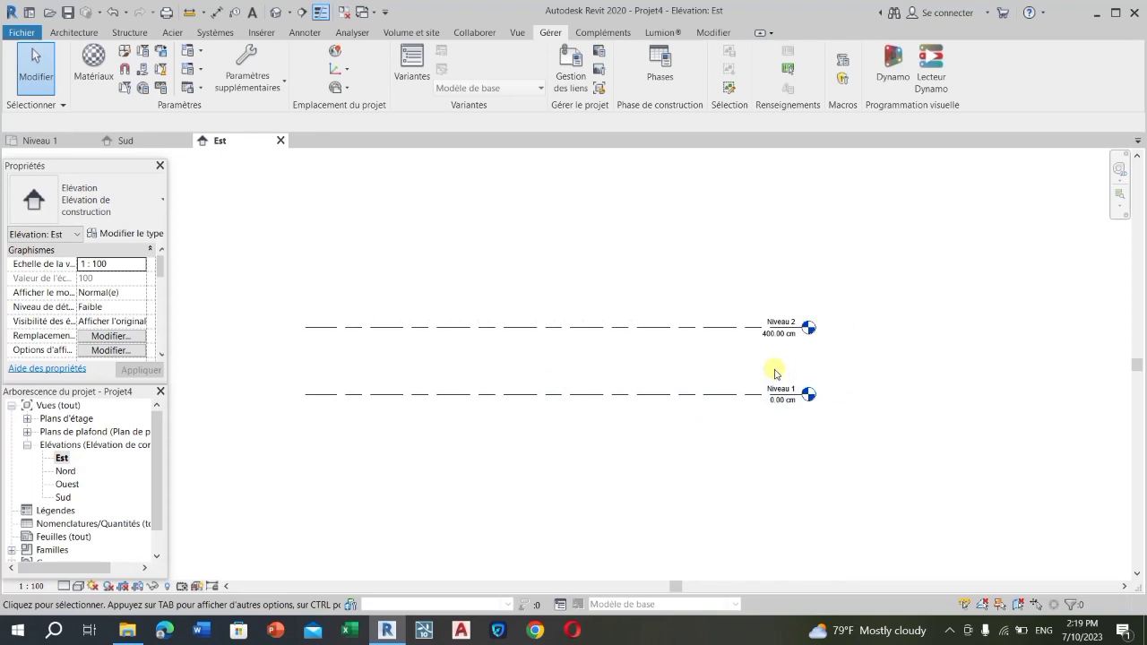
{"action": "scroll", "coordinate": [726, 415], "scroll_direction": "up", "scroll_amount": 1}
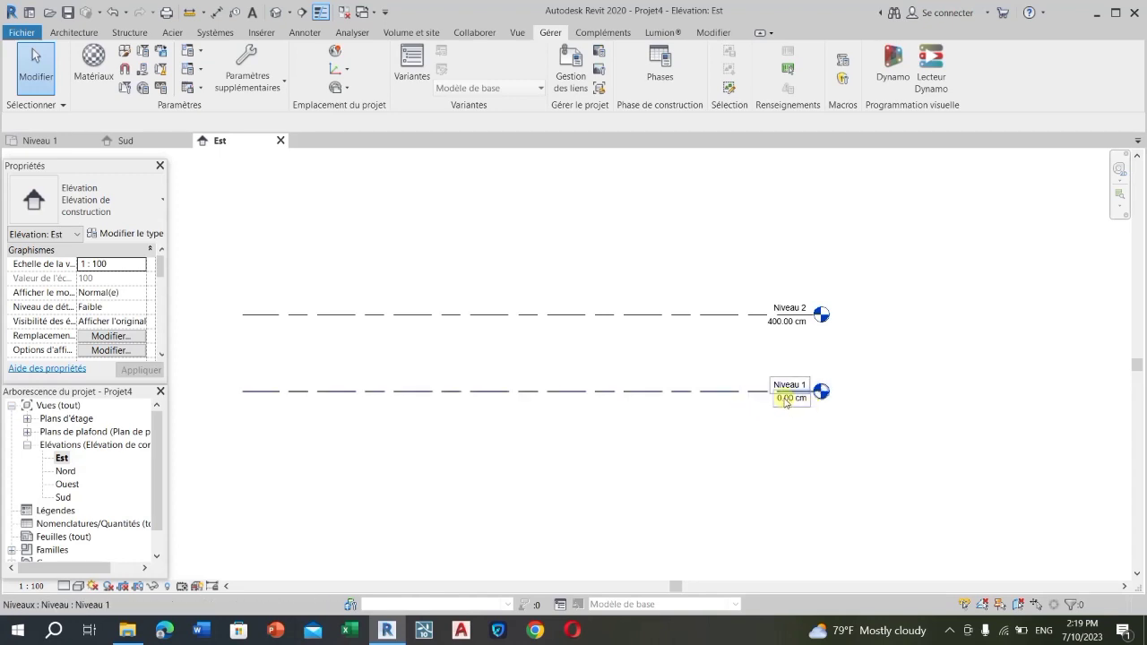
{"action": "scroll", "coordinate": [758, 427], "scroll_direction": "up", "scroll_amount": 2}
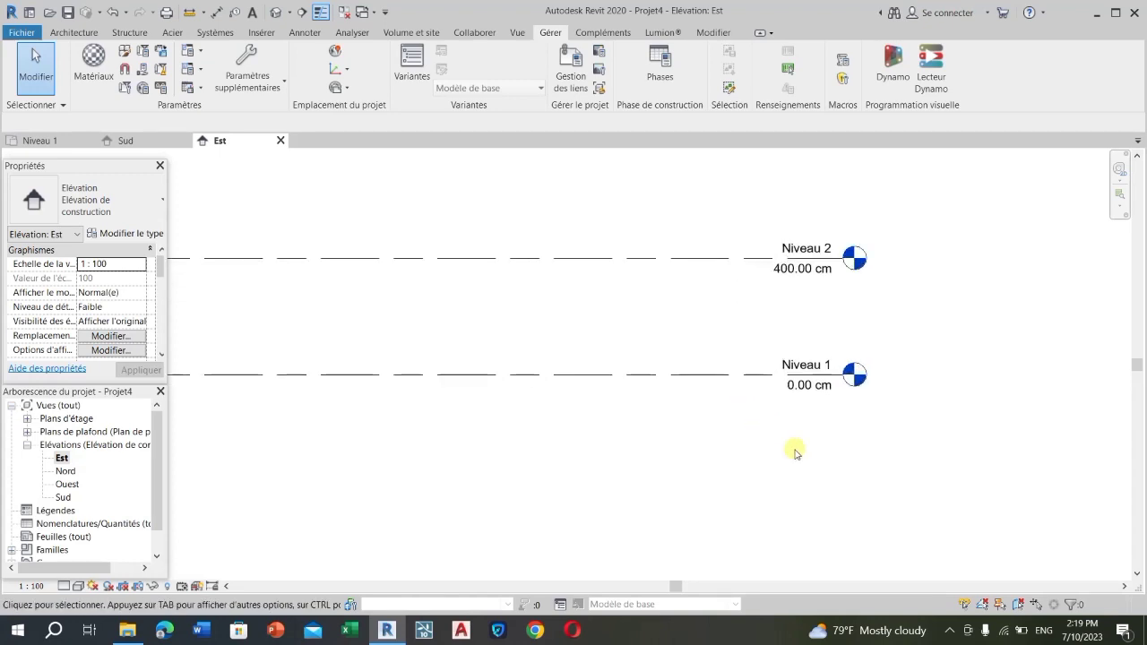
{"action": "scroll", "coordinate": [847, 454], "scroll_direction": "down", "scroll_amount": 3}
{"action": "scroll", "coordinate": [846, 444], "scroll_direction": "up", "scroll_amount": 4}
{"action": "scroll", "coordinate": [826, 365], "scroll_direction": "down", "scroll_amount": 2}
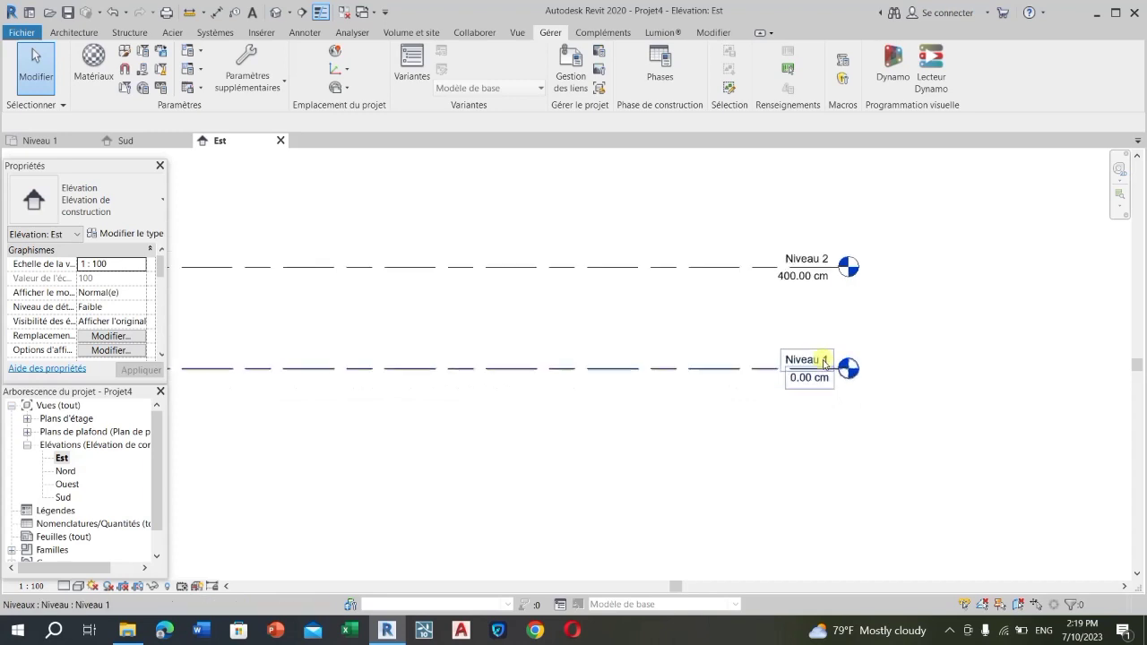
- Rename the level Niveau 1 as RDC and rename its corresponding views as well
{"action": "scroll", "coordinate": [808, 364], "scroll_direction": "up", "scroll_amount": 3}
{"action": "left_click", "coordinate": [806, 361]}
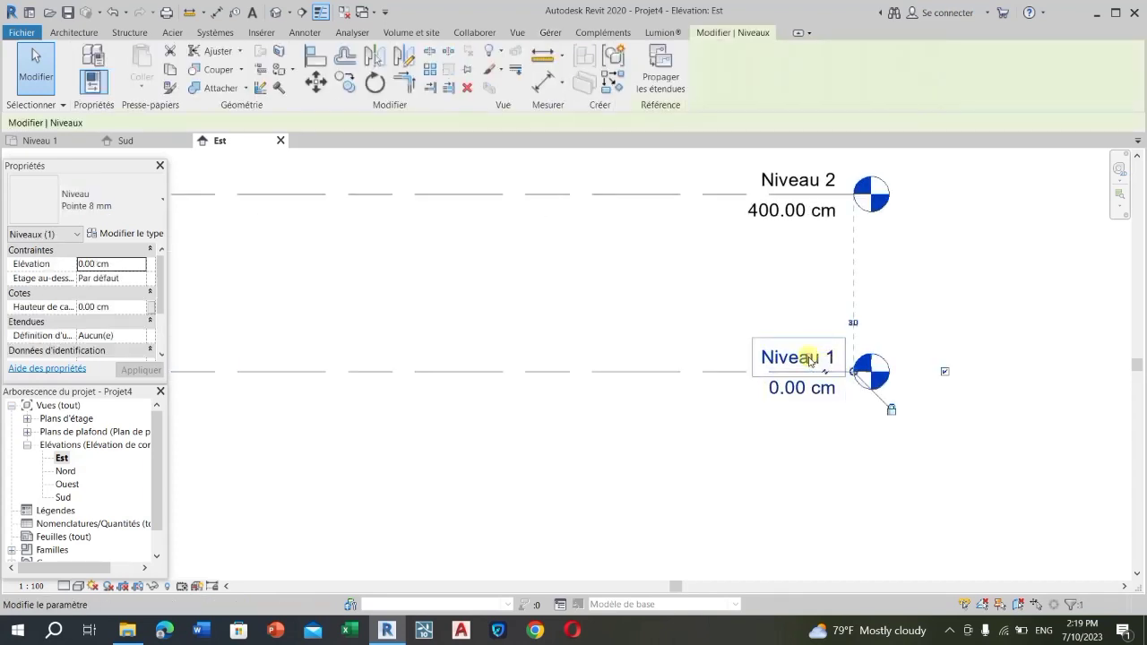
{"action": "left_click", "coordinate": [810, 359]}
{"action": "left_click", "coordinate": [771, 357]}
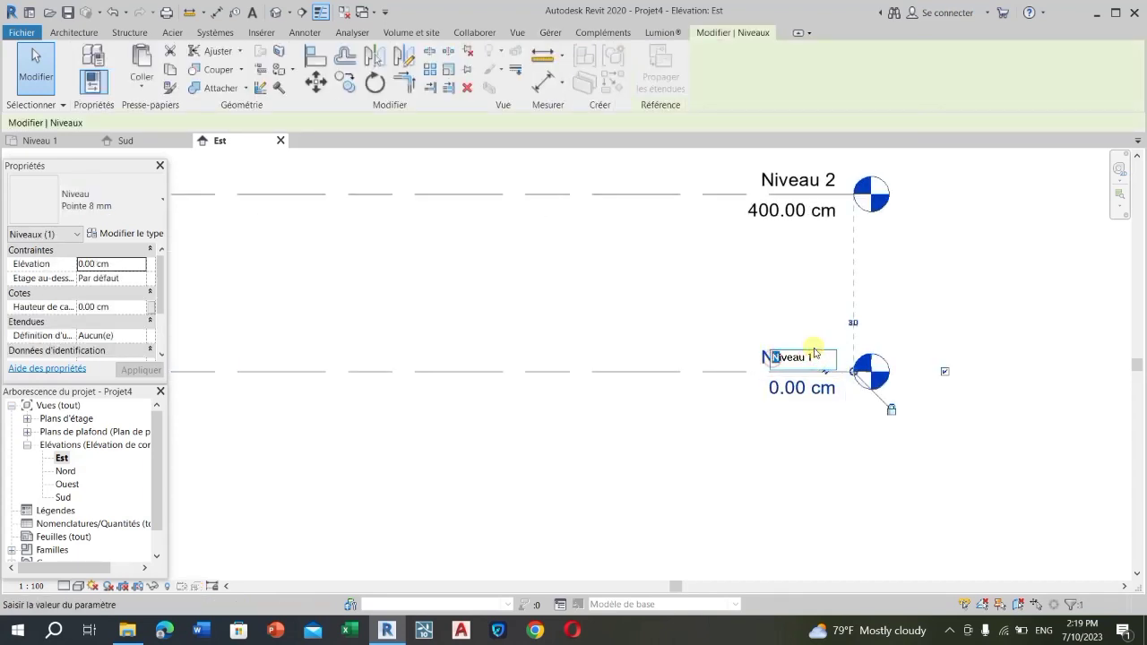
{"action": "left_click_drag", "start_coordinate": [813, 359], "coordinate": [760, 360]}
{"action": "left_click", "coordinate": [684, 288]}
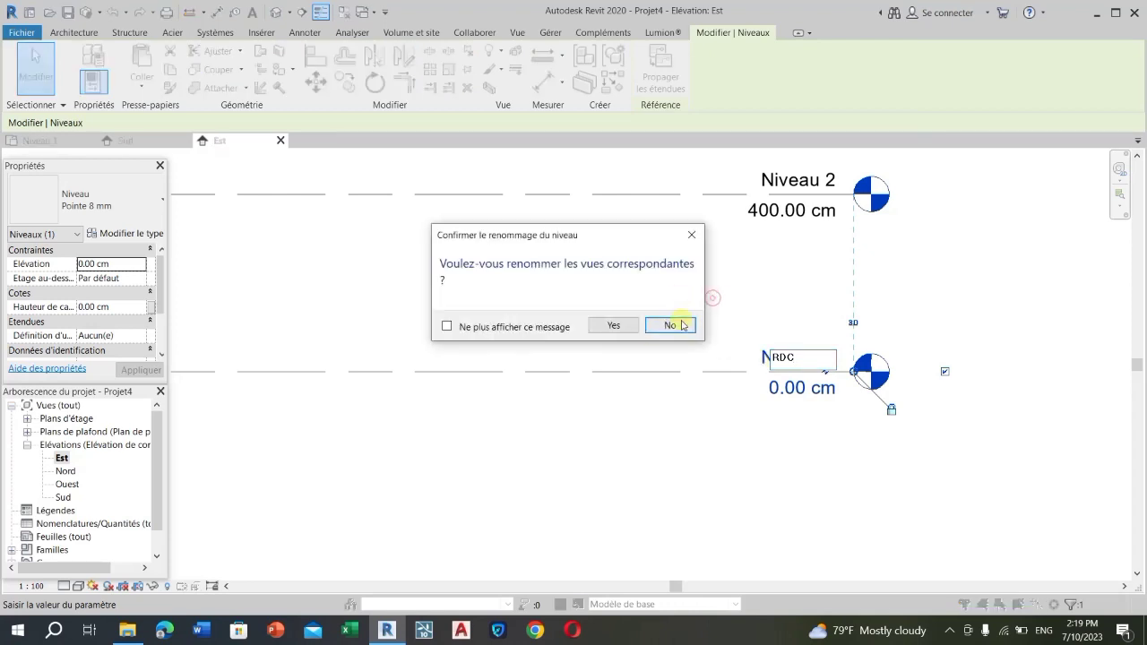
{"action": "left_click", "coordinate": [625, 326]}
{"action": "scroll", "coordinate": [704, 457], "scroll_direction": "down", "scroll_amount": 2}
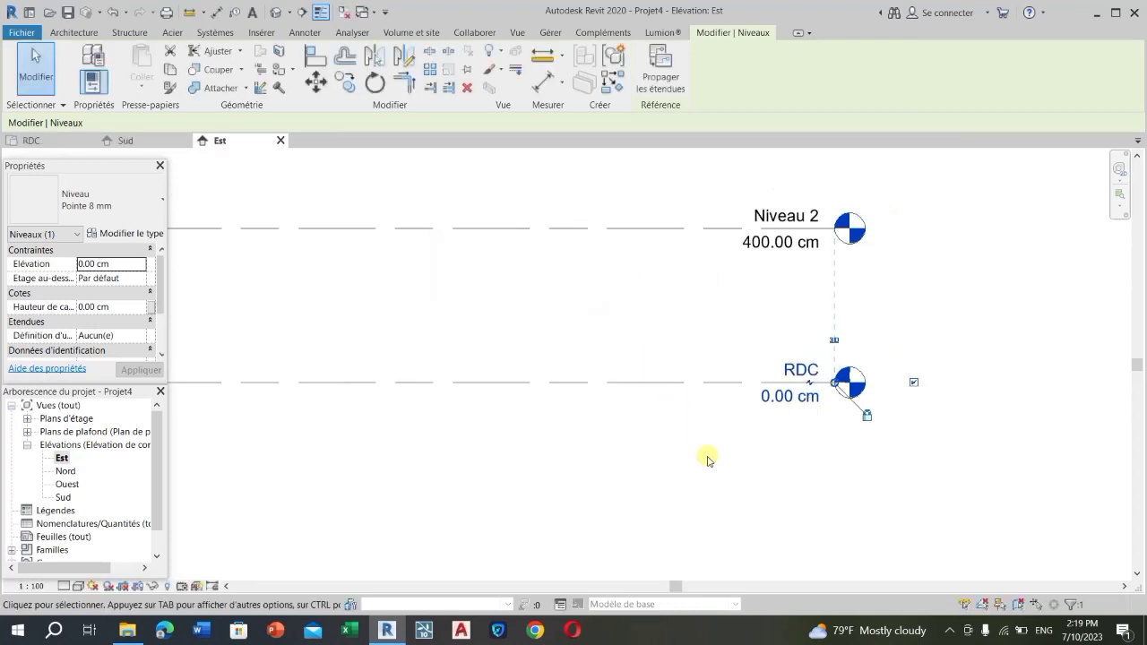
{"action": "left_click", "coordinate": [934, 309]}
- Rename the level Niveau 2 as ETAGE, including its corresponding views
{"action": "scroll", "coordinate": [914, 324], "scroll_direction": "down", "scroll_amount": 3}
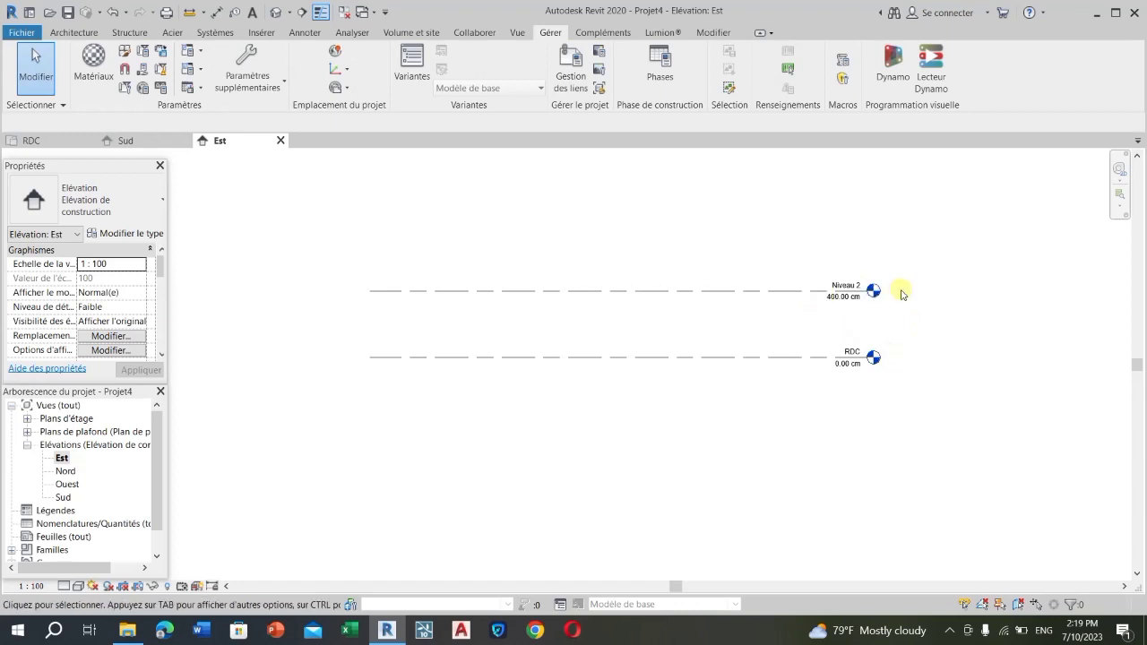
{"action": "scroll", "coordinate": [887, 291], "scroll_direction": "up", "scroll_amount": 3}
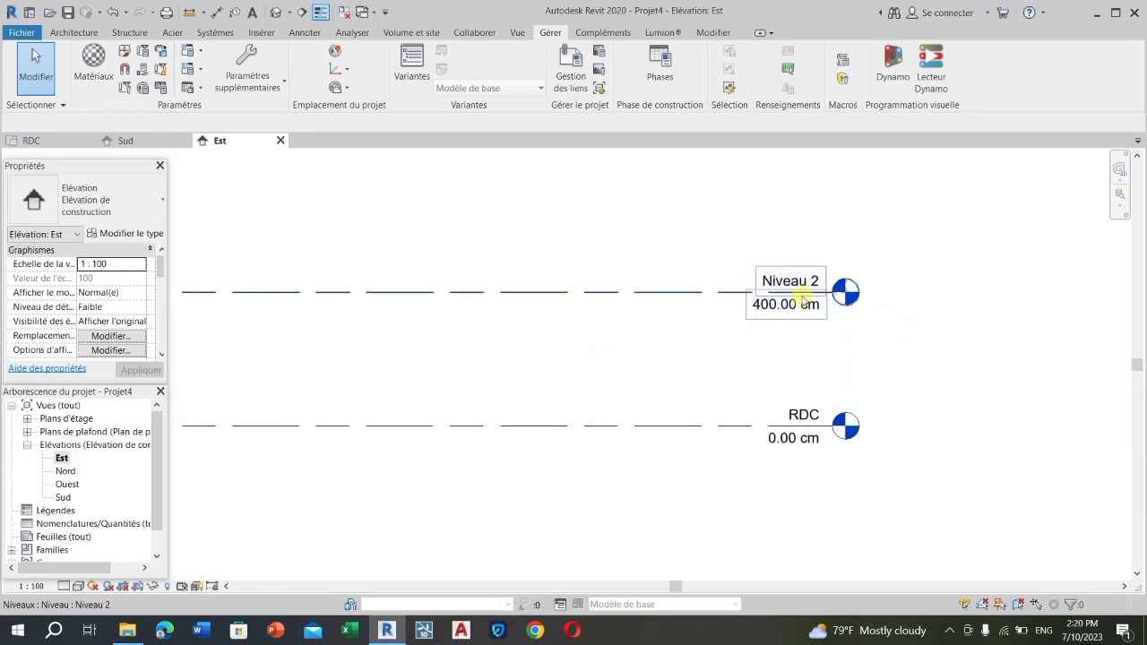
{"action": "scroll", "coordinate": [798, 287], "scroll_direction": "up", "scroll_amount": 2}
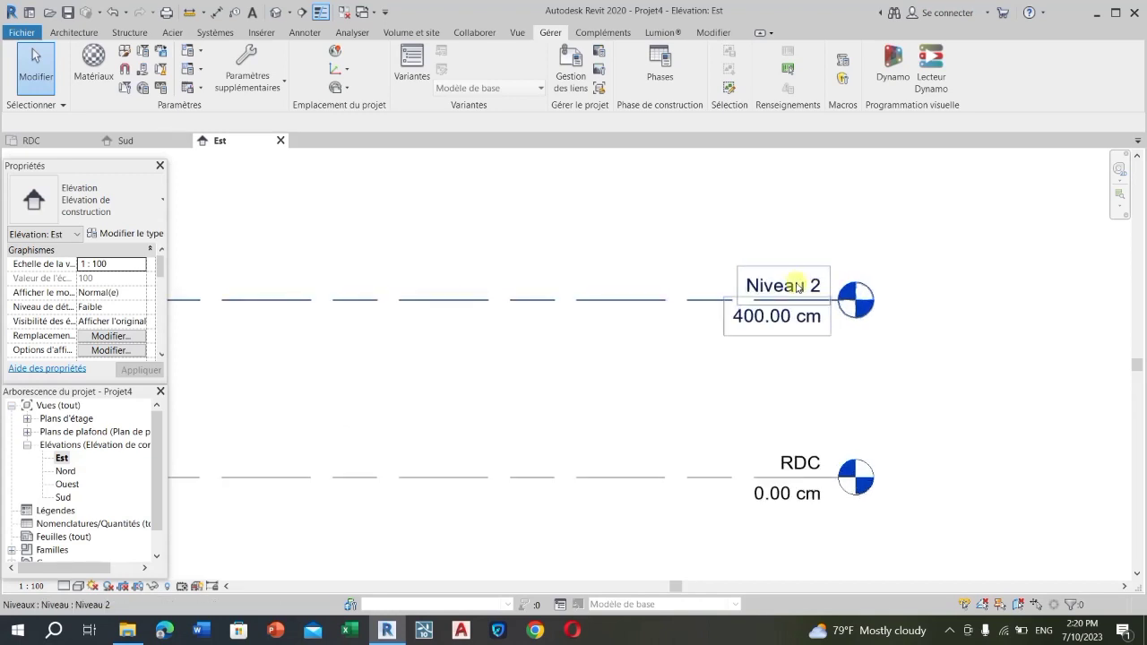
{"action": "left_click", "coordinate": [798, 287]}
{"action": "left_click", "coordinate": [801, 285]}
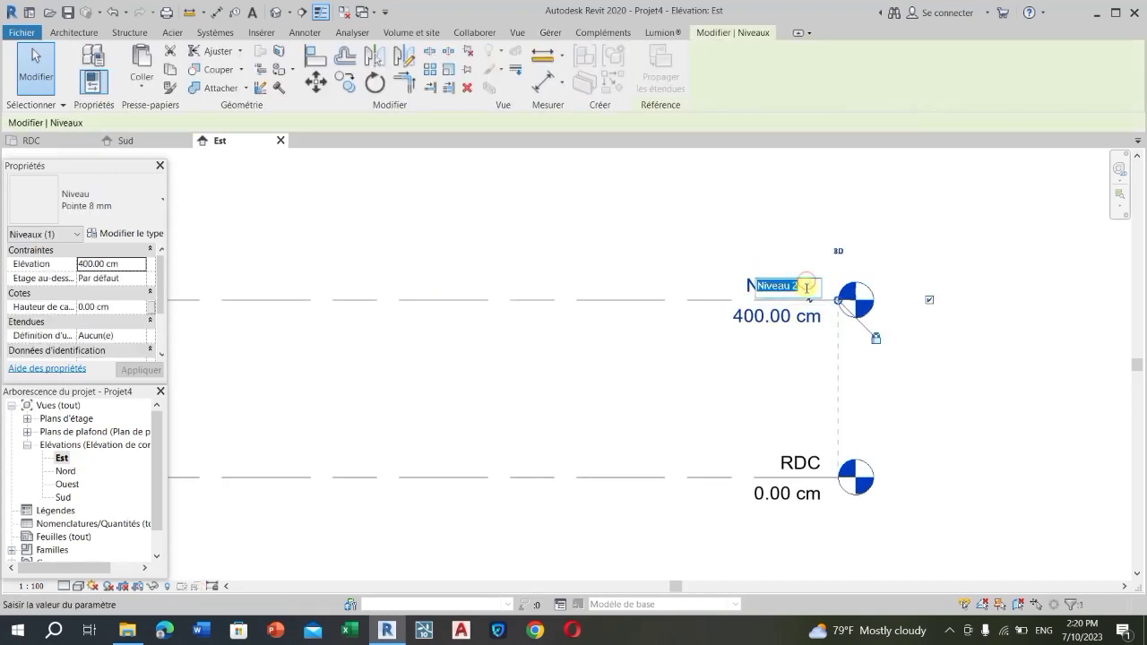
{"action": "left_click", "coordinate": [690, 259]}
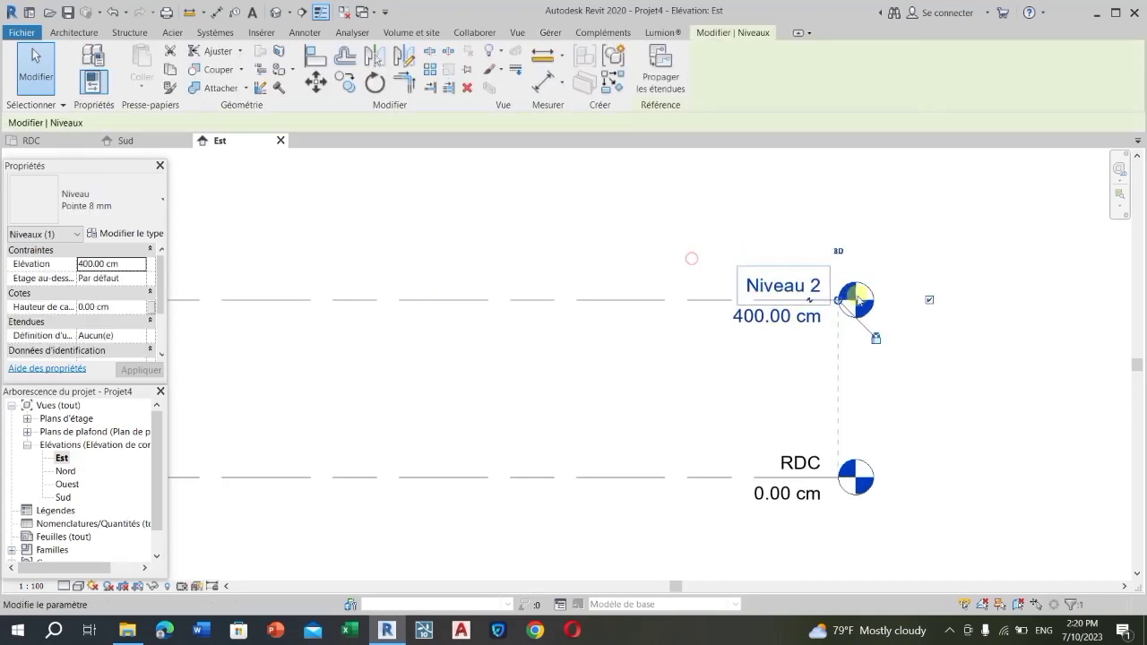
{"action": "left_click", "coordinate": [797, 285]}
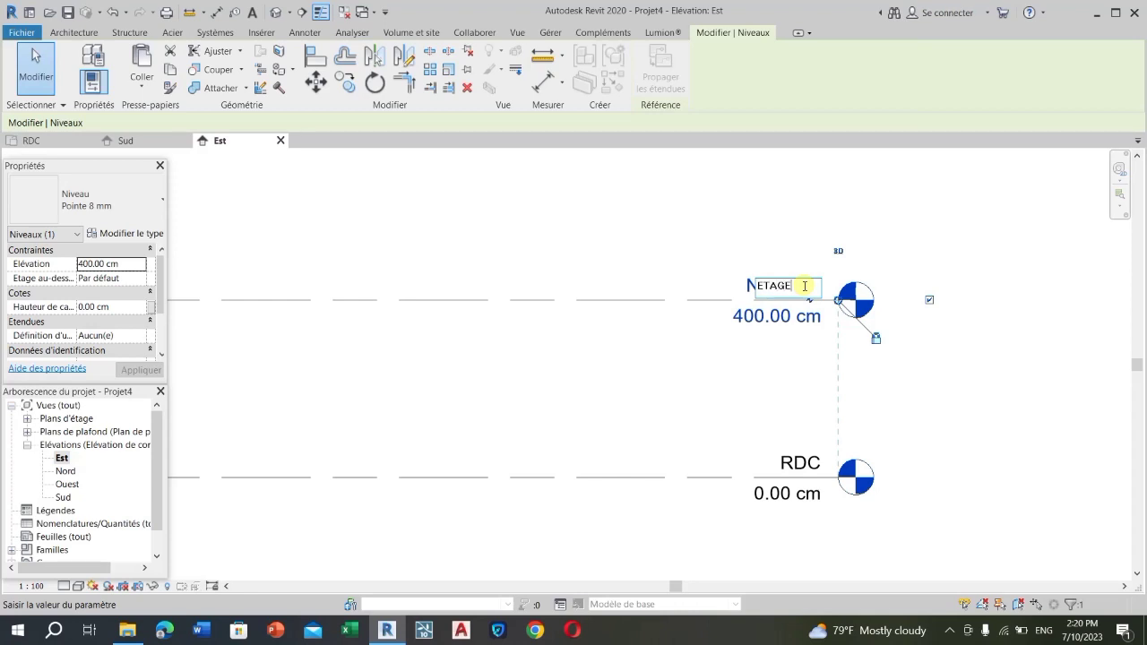
{"action": "left_click", "coordinate": [692, 249]}
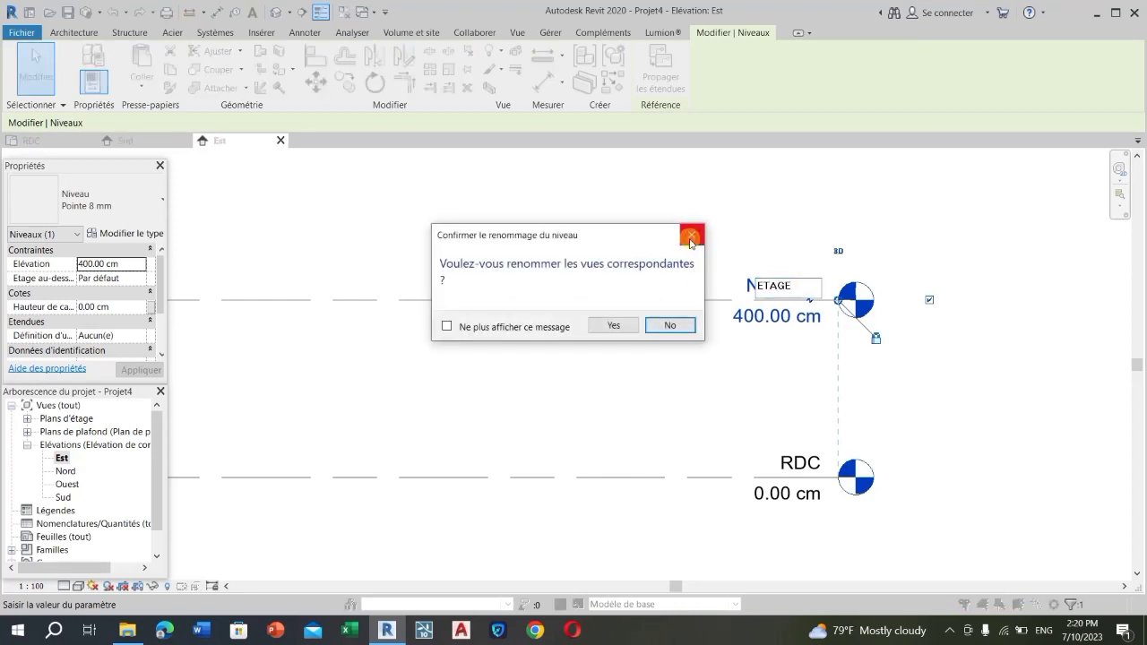
{"action": "left_click", "coordinate": [622, 327]}
{"action": "scroll", "coordinate": [1053, 311], "scroll_direction": "down", "scroll_amount": 4}
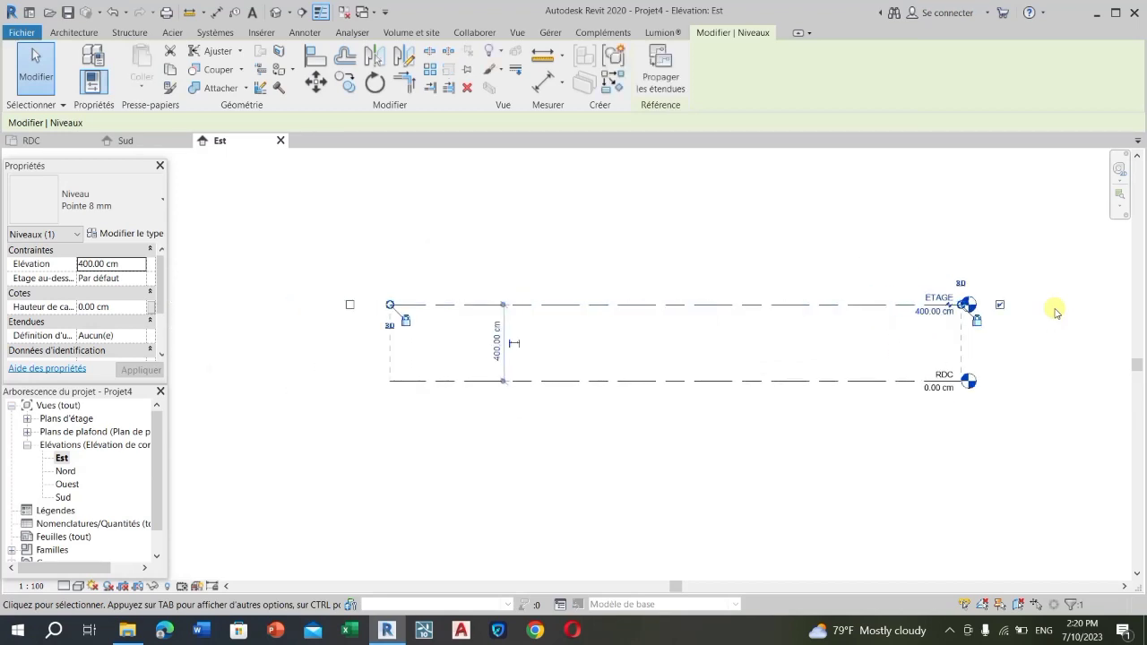
- Set the height between the RDC and ETAGE levels to 320 cm
{"action": "scroll", "coordinate": [950, 284], "scroll_direction": "up", "scroll_amount": 1}
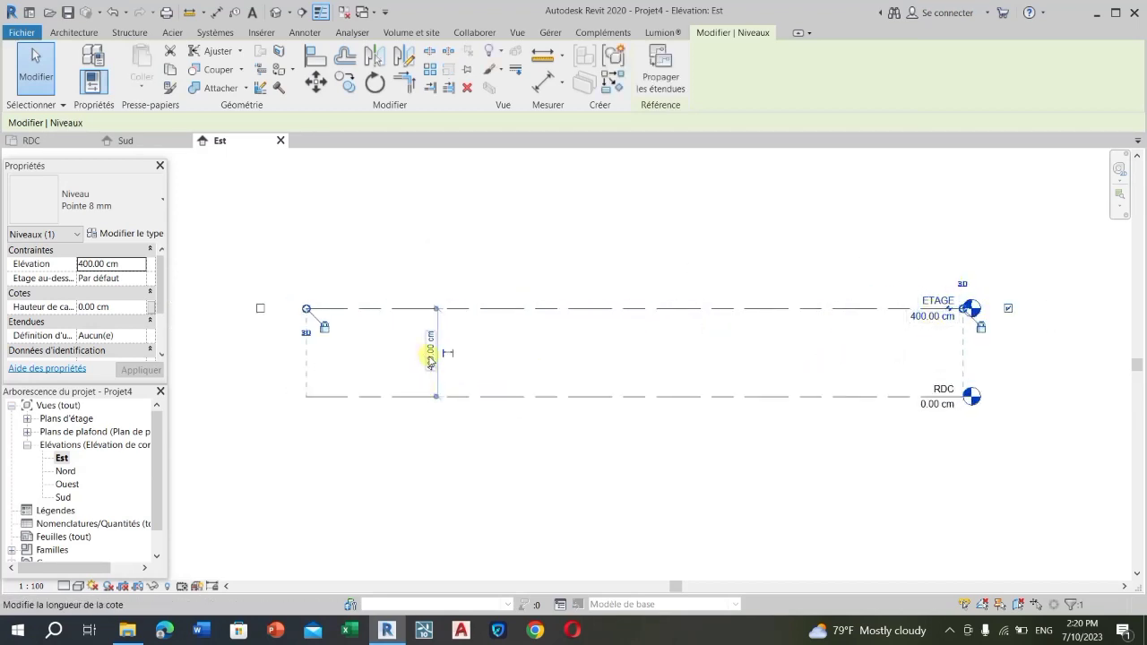
{"action": "left_click", "coordinate": [430, 358]}
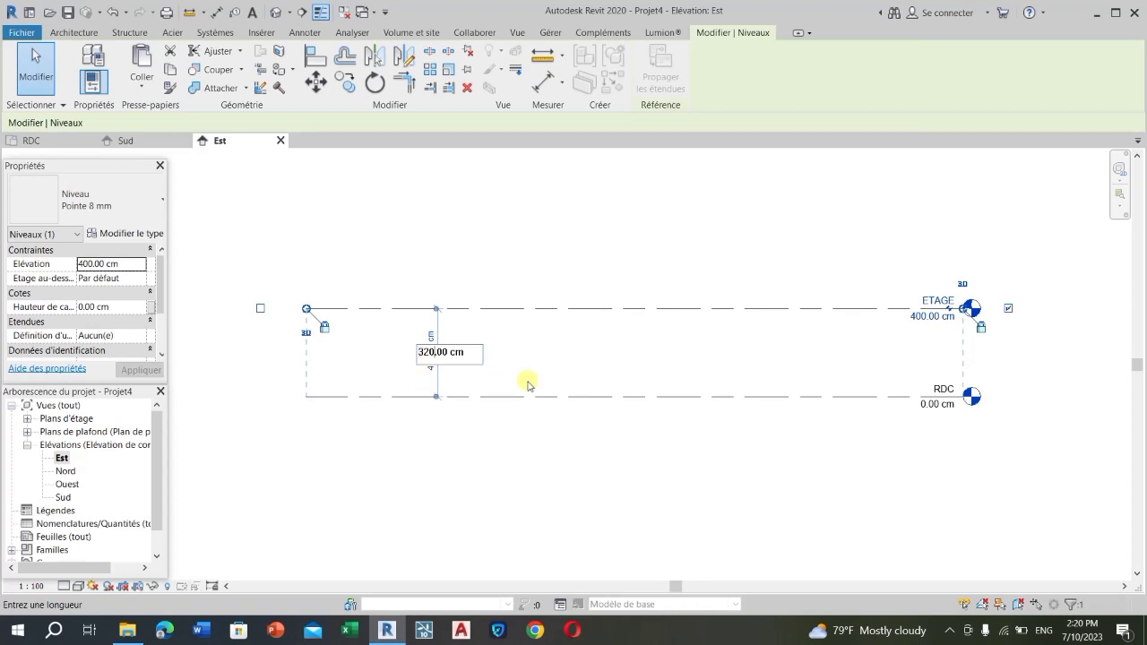
{"action": "key", "text": "Return"}
{"action": "scroll", "coordinate": [478, 239], "scroll_direction": "down", "scroll_amount": 2}
{"action": "left_click", "coordinate": [660, 411]}
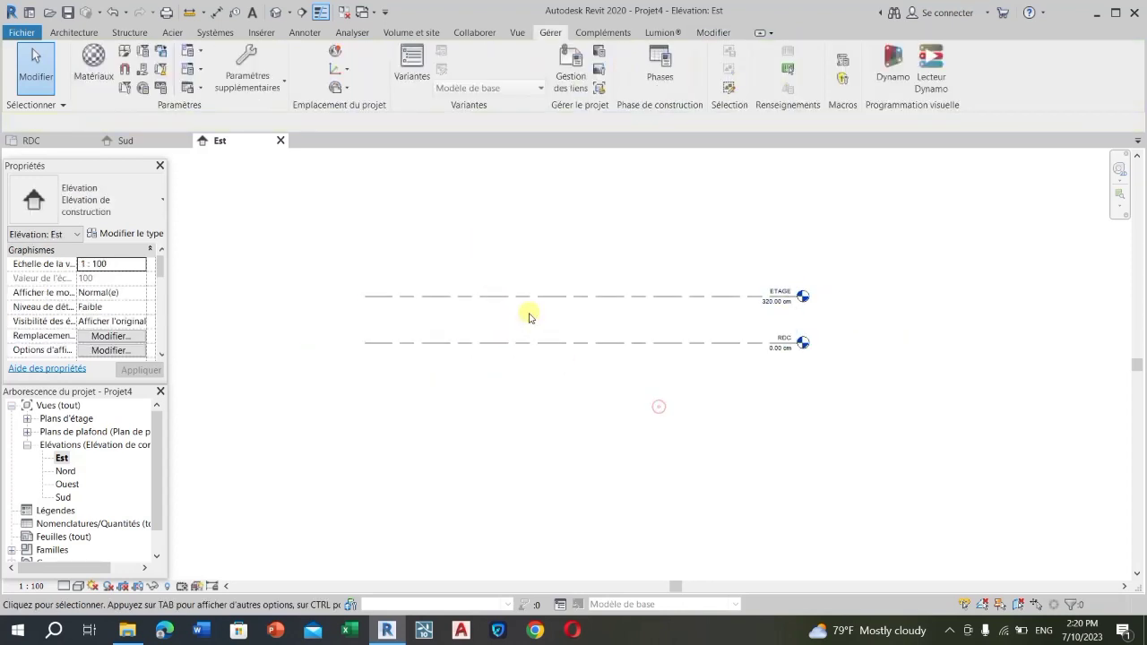
- Draw a new level line about 210 cm below RDC, aligned with both ends of the existing levels
{"action": "scroll", "coordinate": [743, 451], "scroll_direction": "up", "scroll_amount": 1}
{"action": "scroll", "coordinate": [741, 385], "scroll_direction": "up", "scroll_amount": 1}
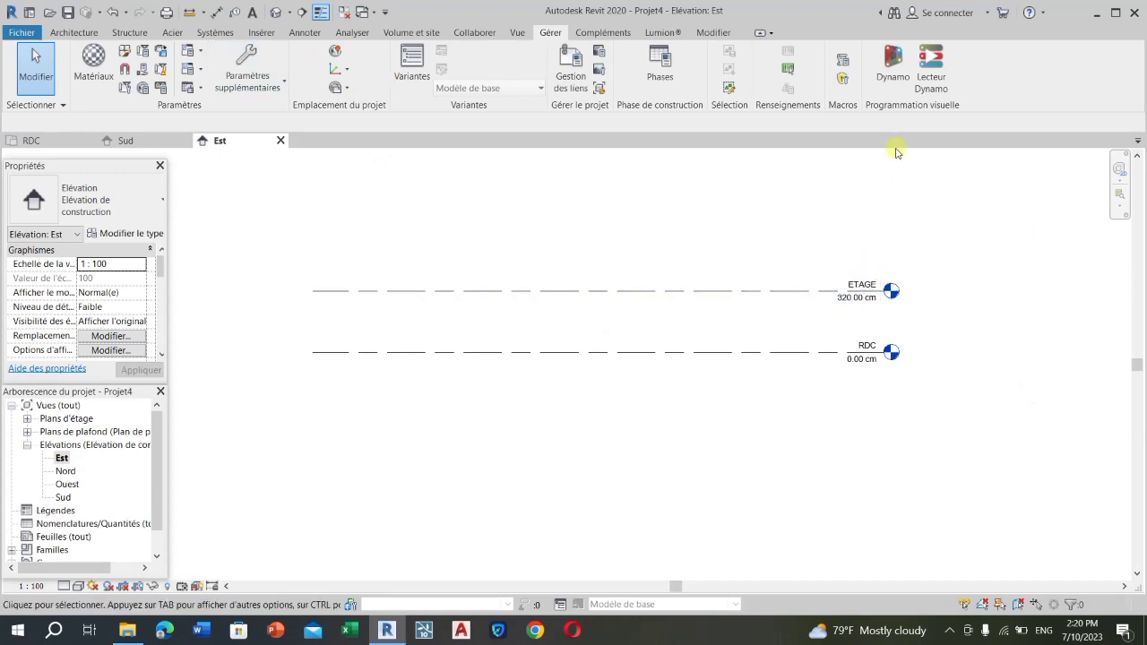
{"action": "left_click", "coordinate": [73, 32]}
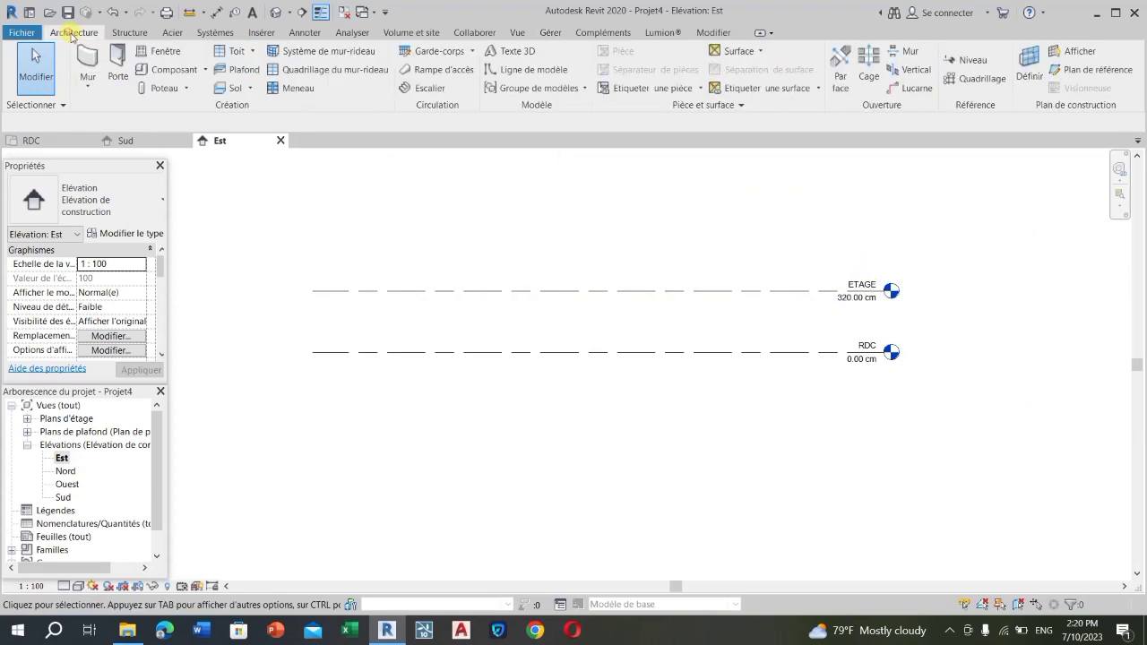
{"action": "left_click", "coordinate": [967, 59]}
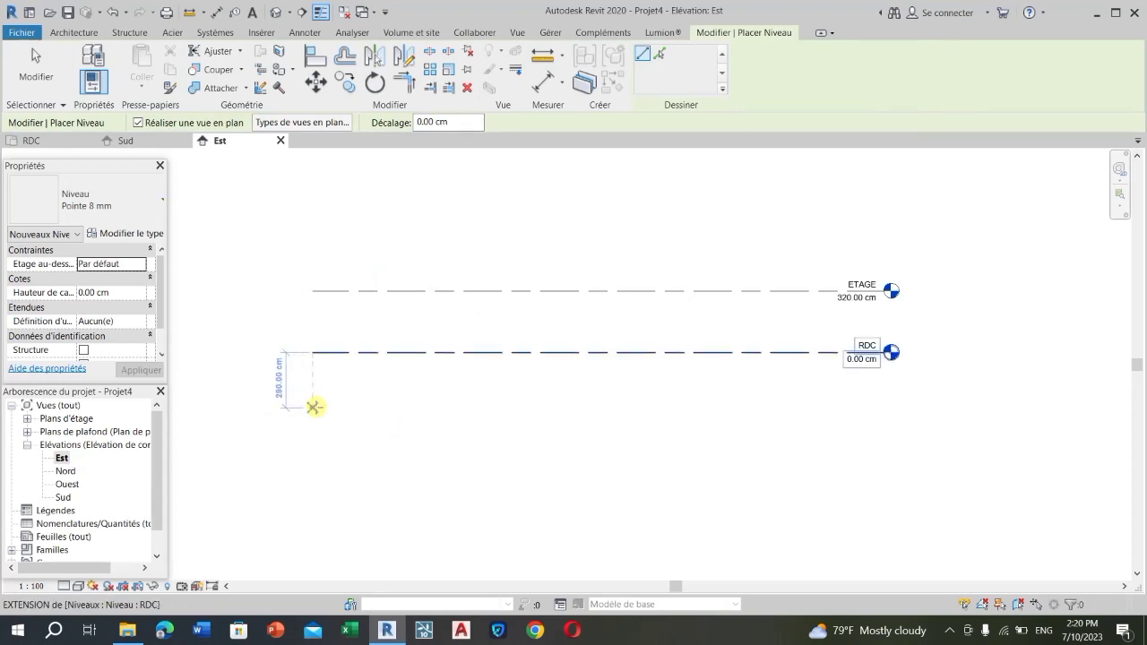
{"action": "key", "text": "Escape"}
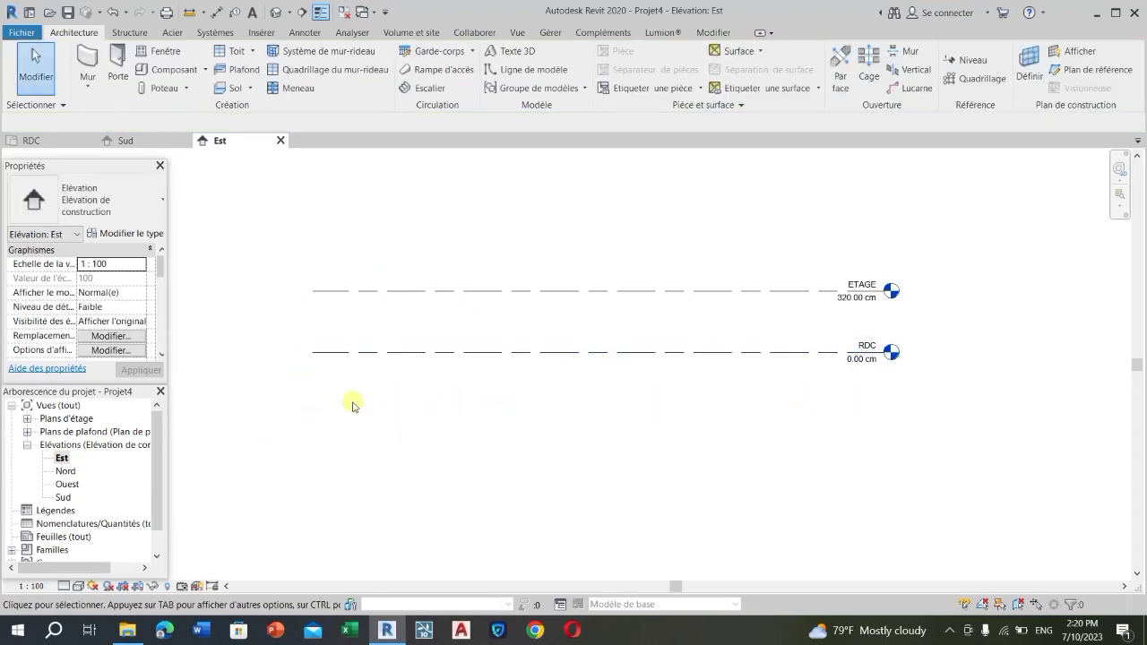
{"action": "left_click", "coordinate": [969, 57]}
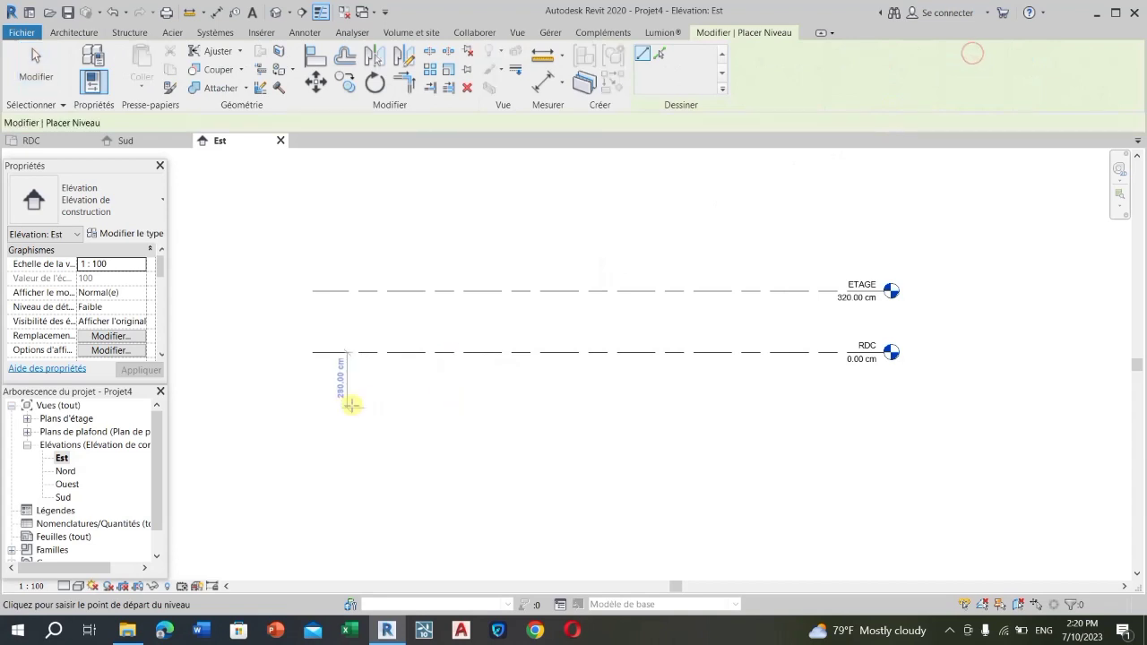
{"action": "left_click", "coordinate": [314, 391]}
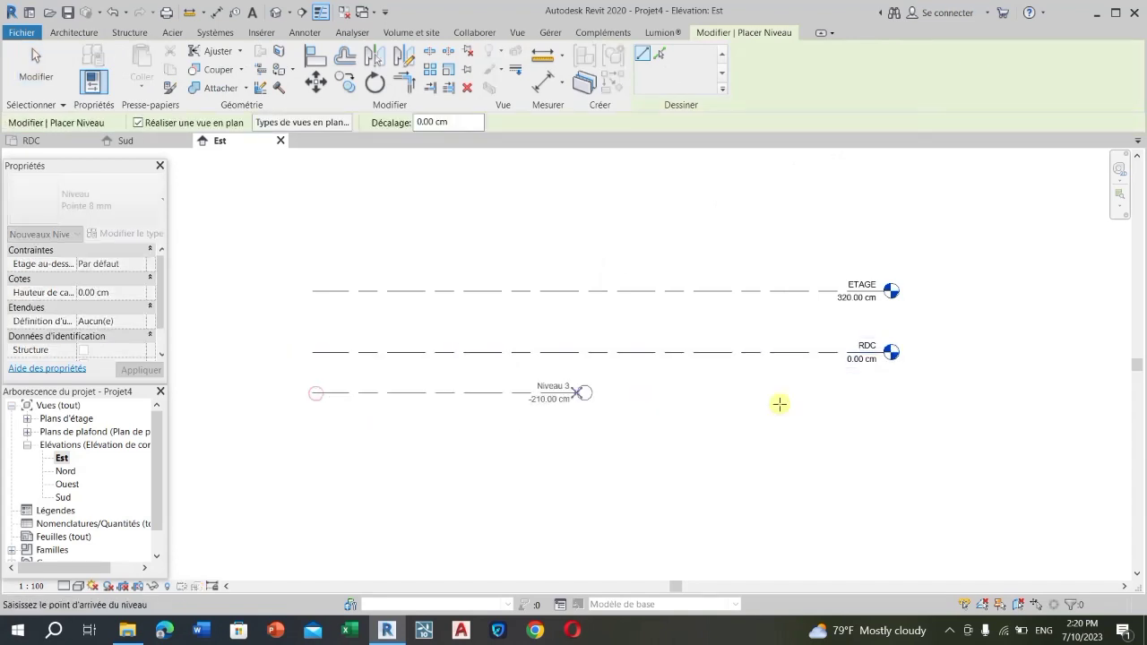
{"action": "left_click", "coordinate": [887, 393]}
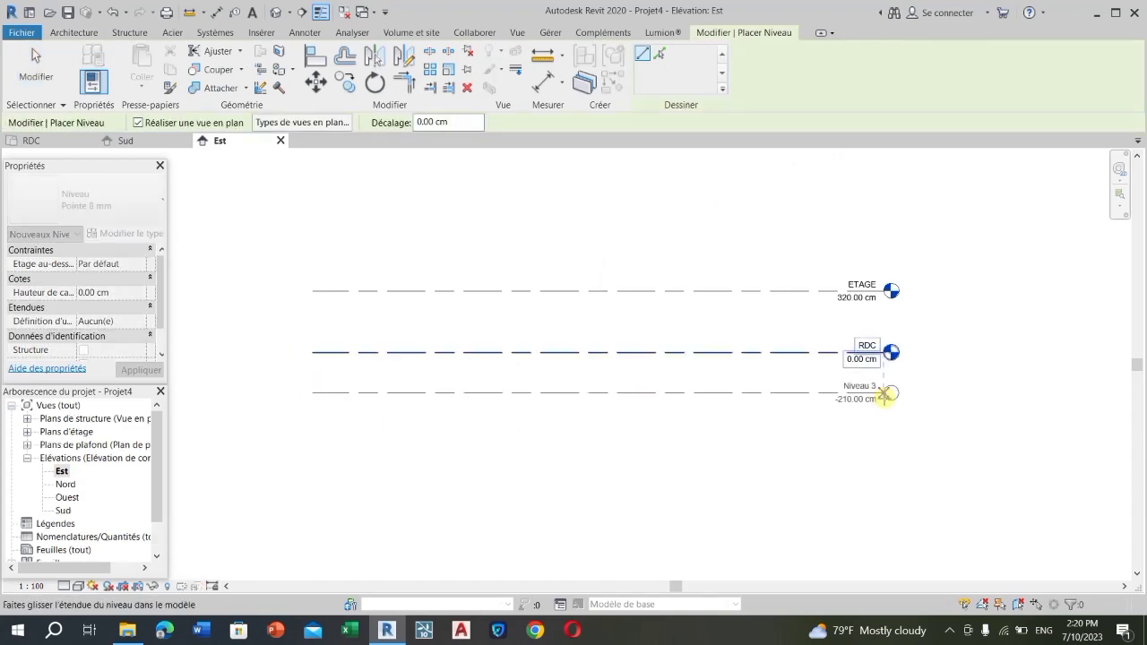
{"action": "key", "text": "Escape"}
{"action": "key", "text": "Escape"}
- Rename the new level below RDC as SOL, including its corresponding views
{"action": "scroll", "coordinate": [885, 383], "scroll_direction": "up", "scroll_amount": 5}
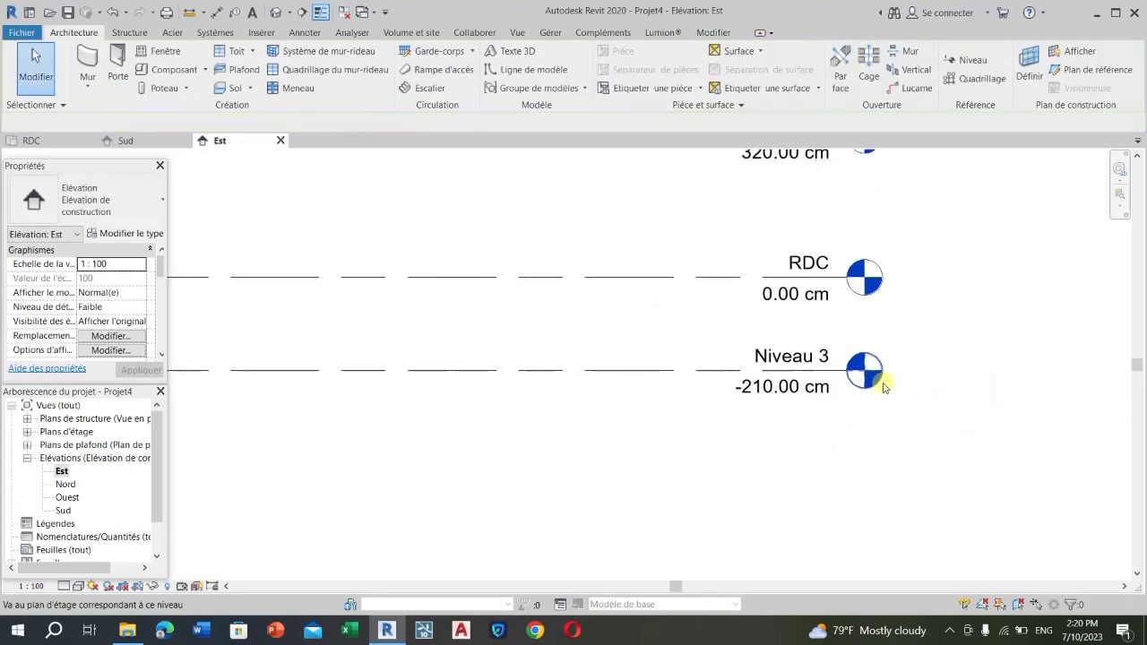
{"action": "left_click", "coordinate": [817, 349]}
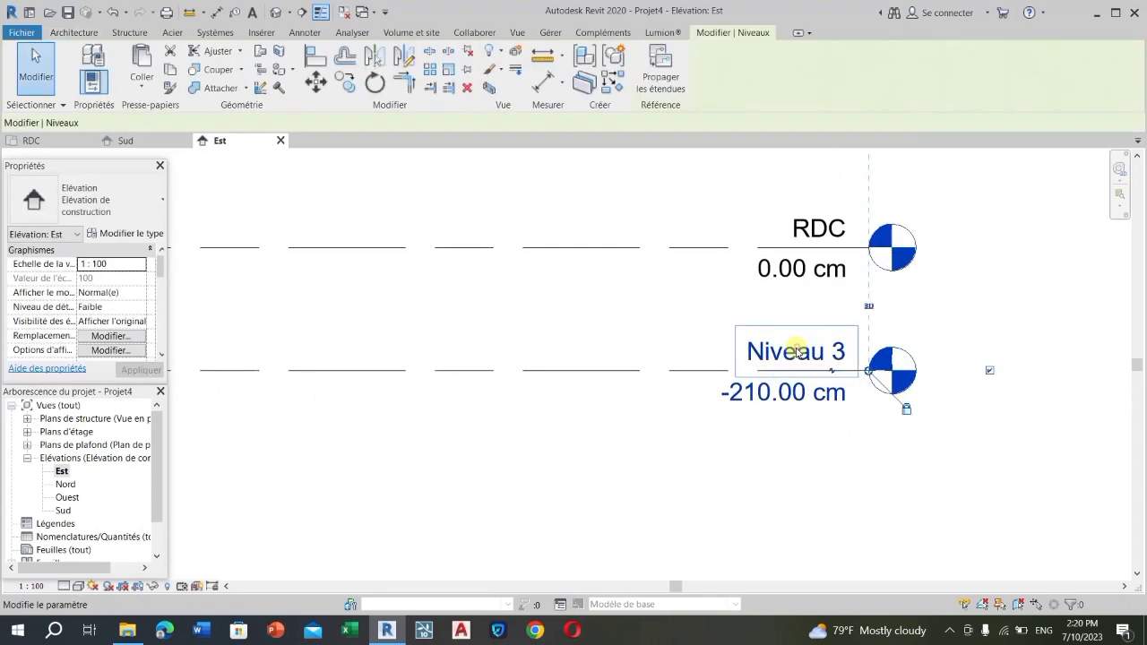
{"action": "left_click", "coordinate": [812, 352]}
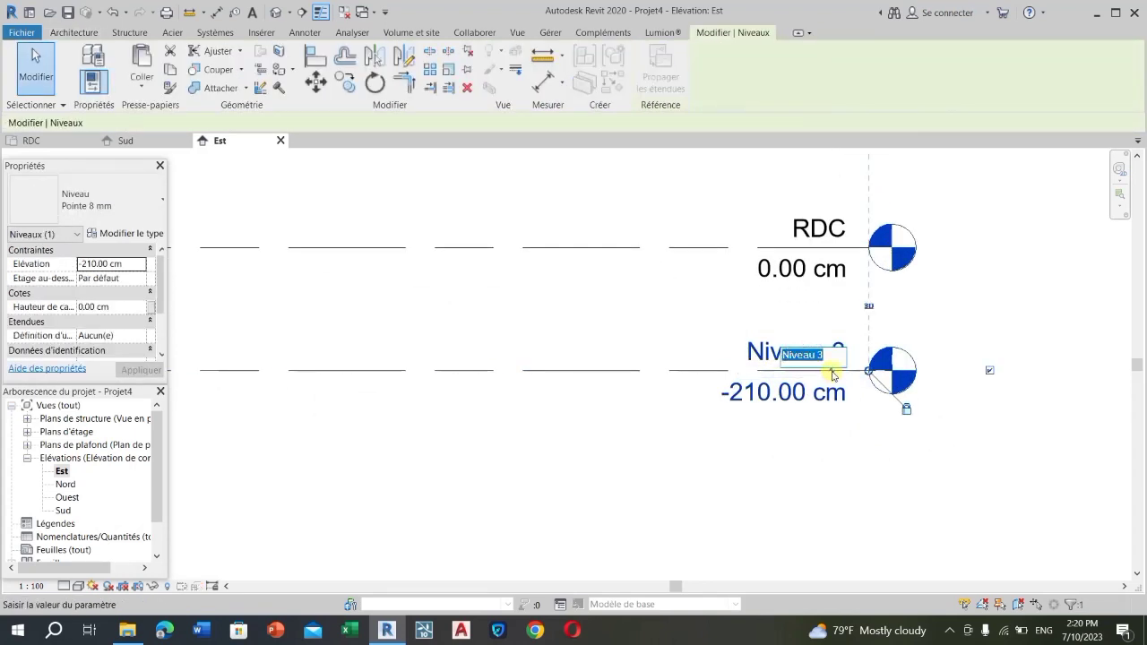
{"action": "type", "text": "so"}
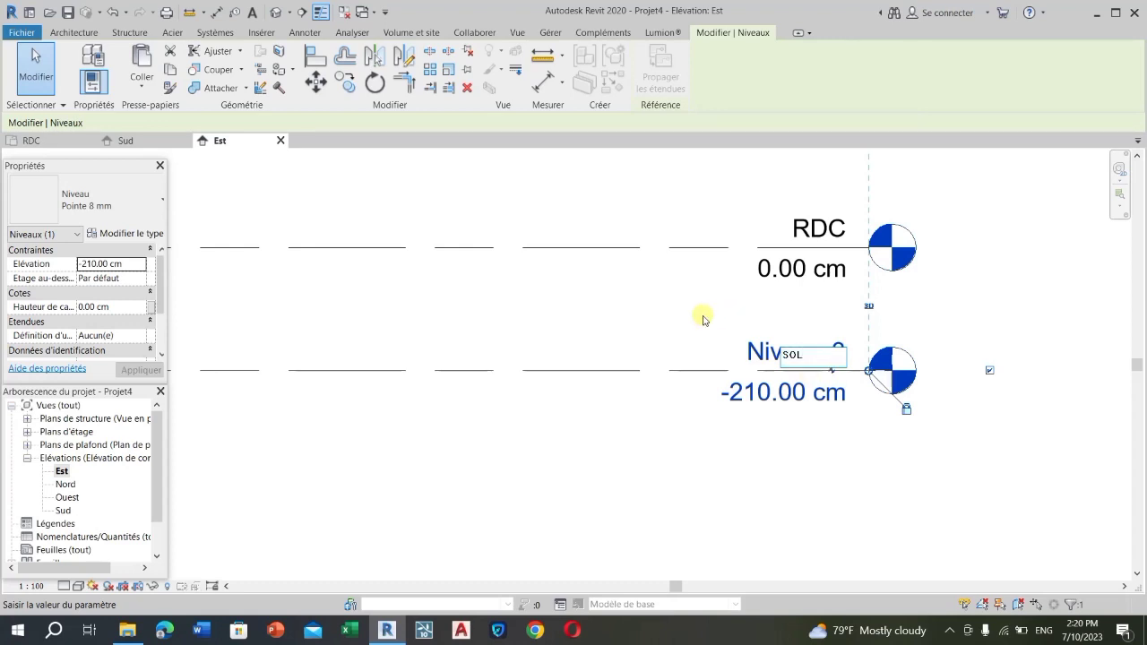
{"action": "key", "text": "Return"}
{"action": "left_click", "coordinate": [632, 327]}
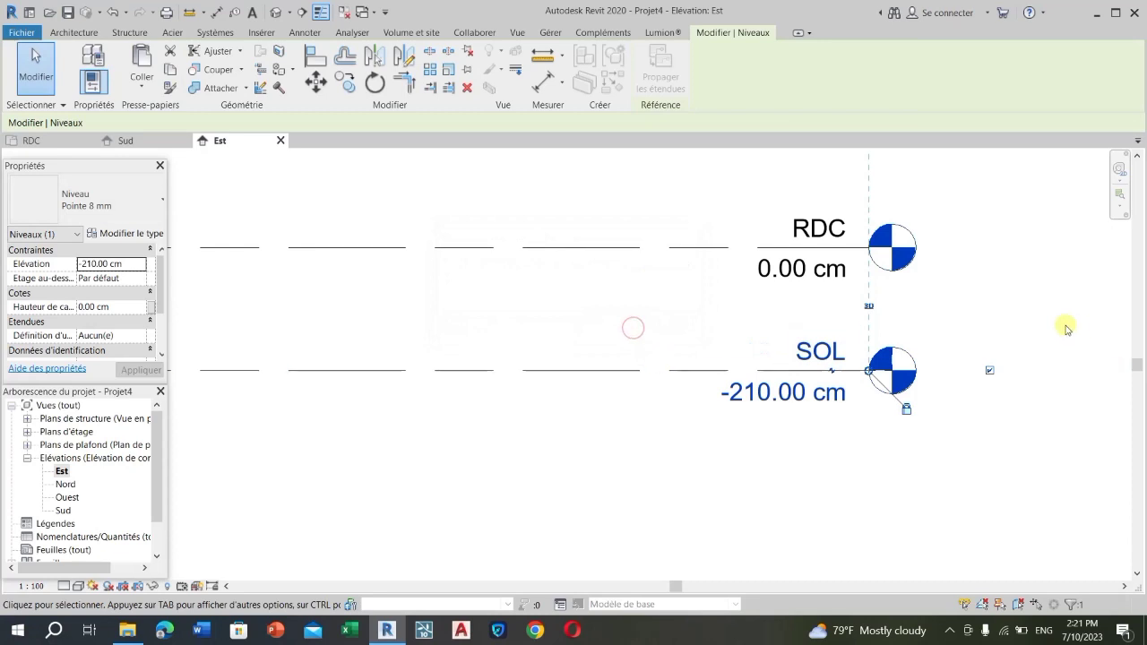
- Enter -30 cm as the distance between the SOL and RDC levels
{"action": "scroll", "coordinate": [878, 337], "scroll_direction": "down", "scroll_amount": 3}
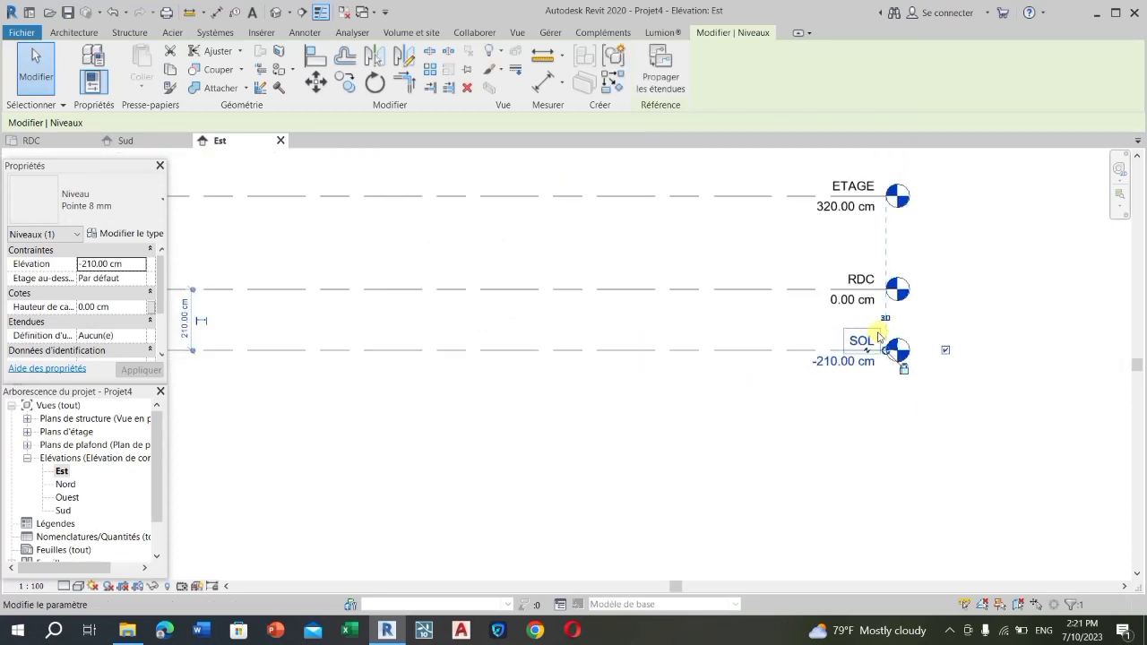
{"action": "scroll", "coordinate": [877, 334], "scroll_direction": "down", "scroll_amount": 2}
{"action": "scroll", "coordinate": [297, 325], "scroll_direction": "up", "scroll_amount": 2}
{"action": "scroll", "coordinate": [569, 336], "scroll_direction": "down", "scroll_amount": 1}
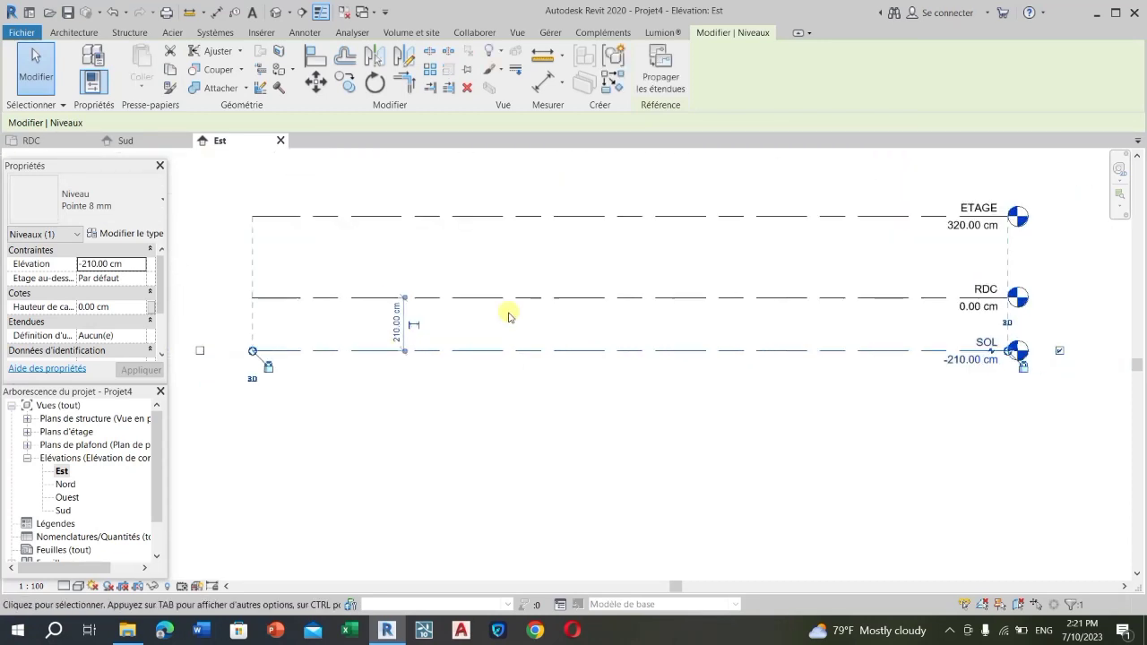
{"action": "scroll", "coordinate": [508, 316], "scroll_direction": "down", "scroll_amount": 1}
{"action": "left_click", "coordinate": [417, 319]}
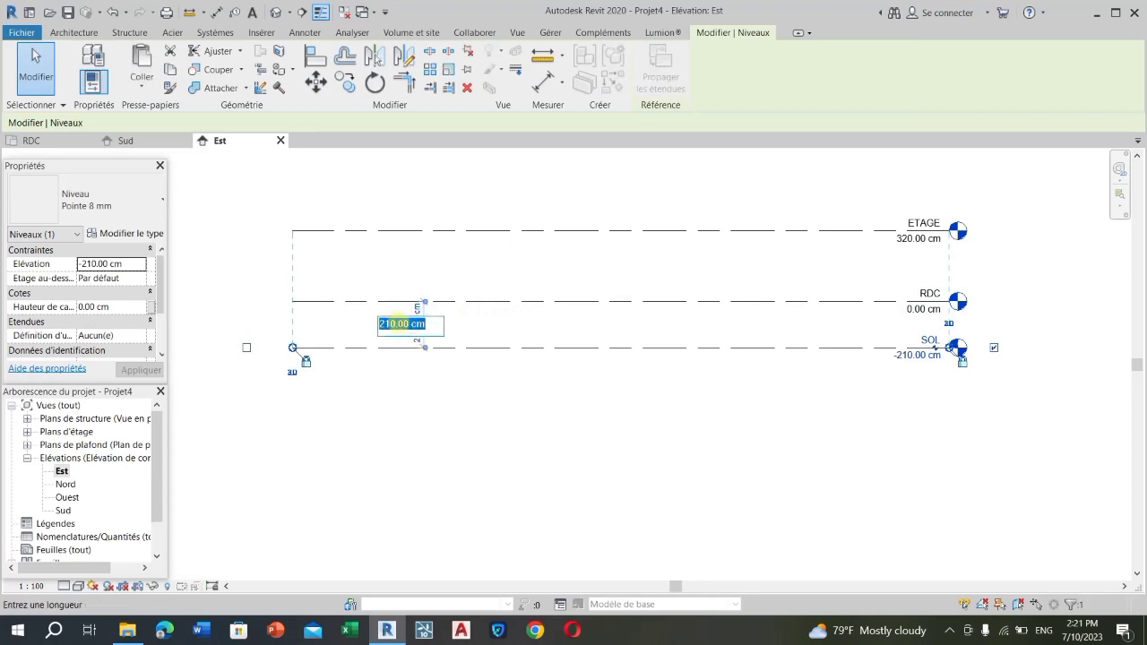
{"action": "left_click_drag", "start_coordinate": [395, 325], "coordinate": [374, 329]}
{"action": "type", "text": "-45"}
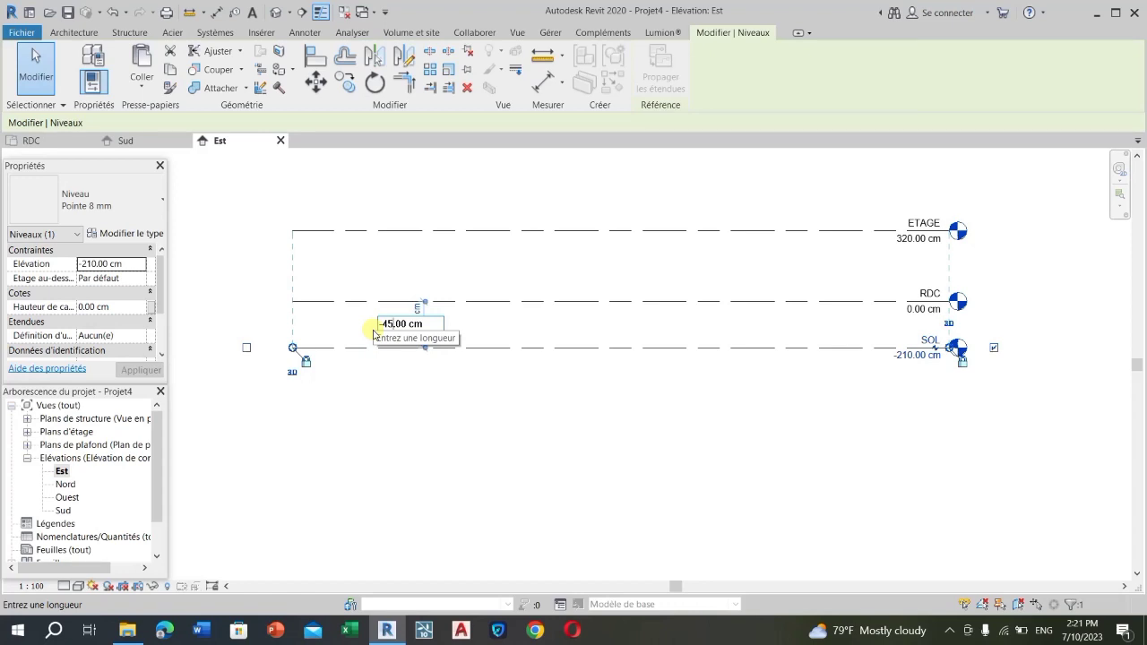
{"action": "key", "text": "BackSpace"}
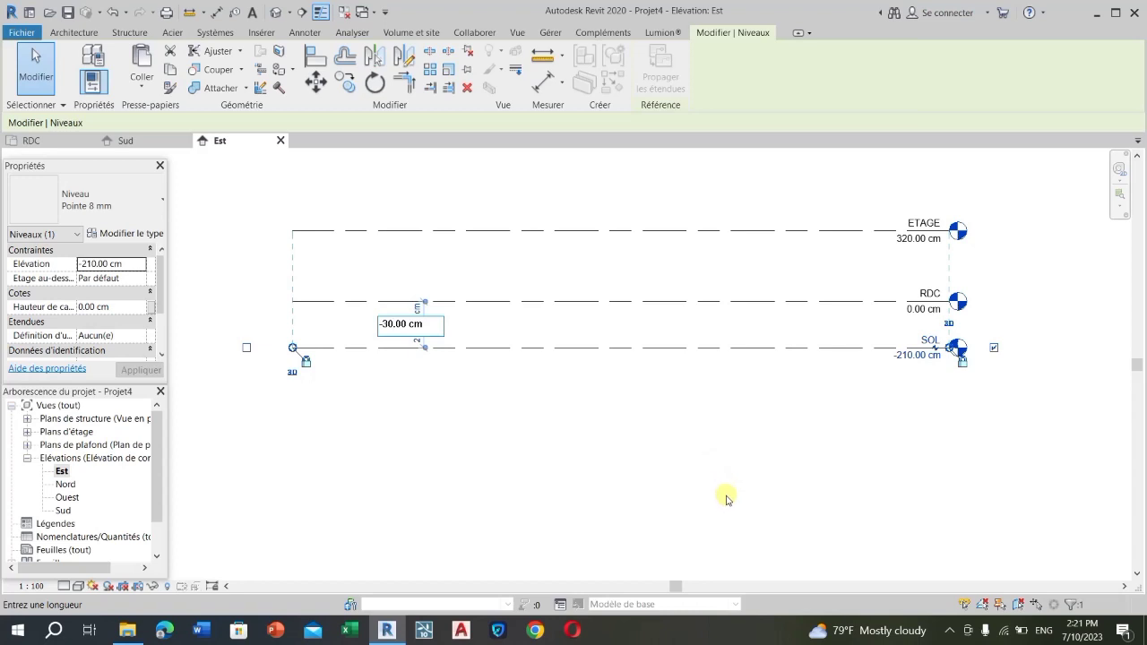
{"action": "key", "text": "Return"}
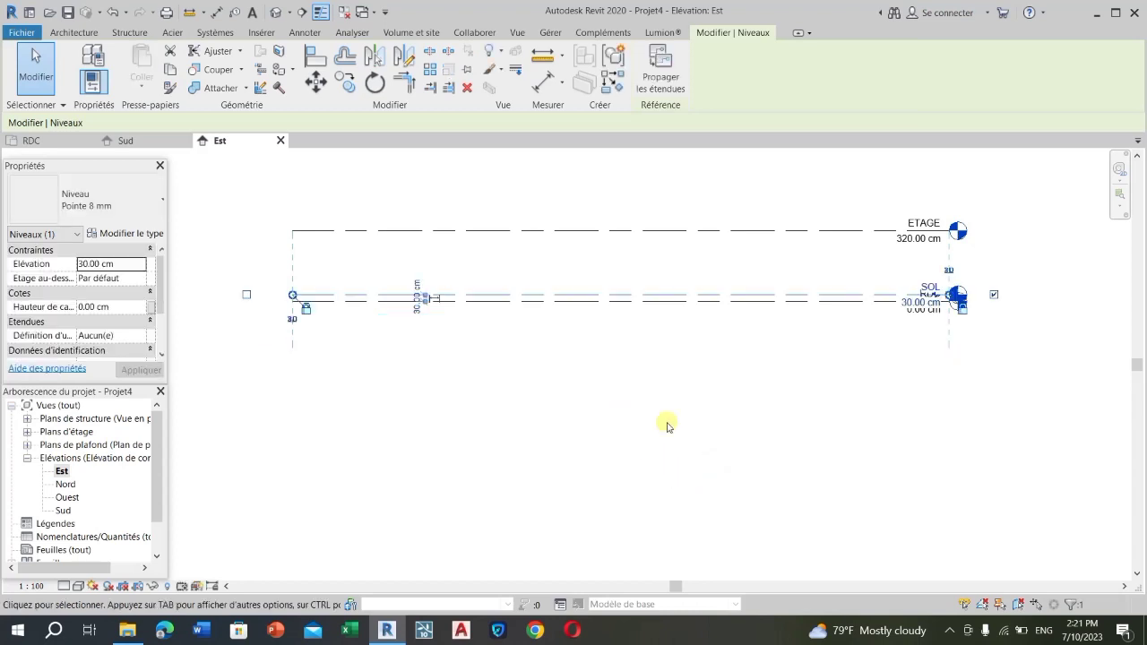
{"action": "left_click", "coordinate": [910, 348]}
- Examine the SOL, RDC and ETAGE level lines and list the floor plan views of the project
{"action": "scroll", "coordinate": [945, 358], "scroll_direction": "up", "scroll_amount": 3}
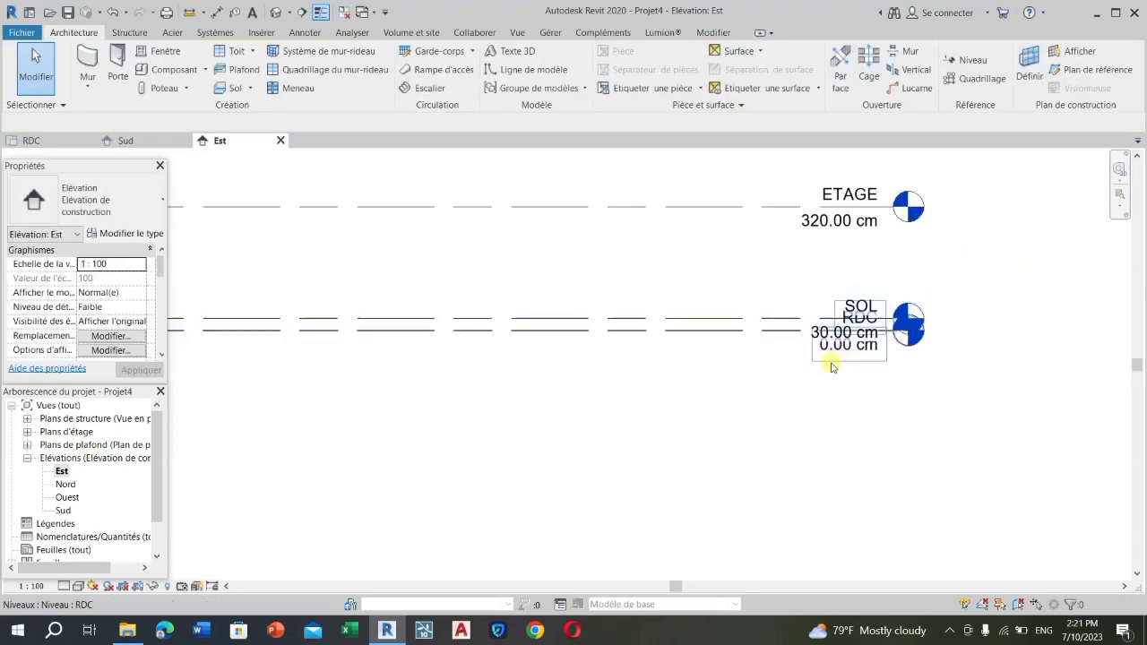
{"action": "scroll", "coordinate": [940, 354], "scroll_direction": "down", "scroll_amount": 1}
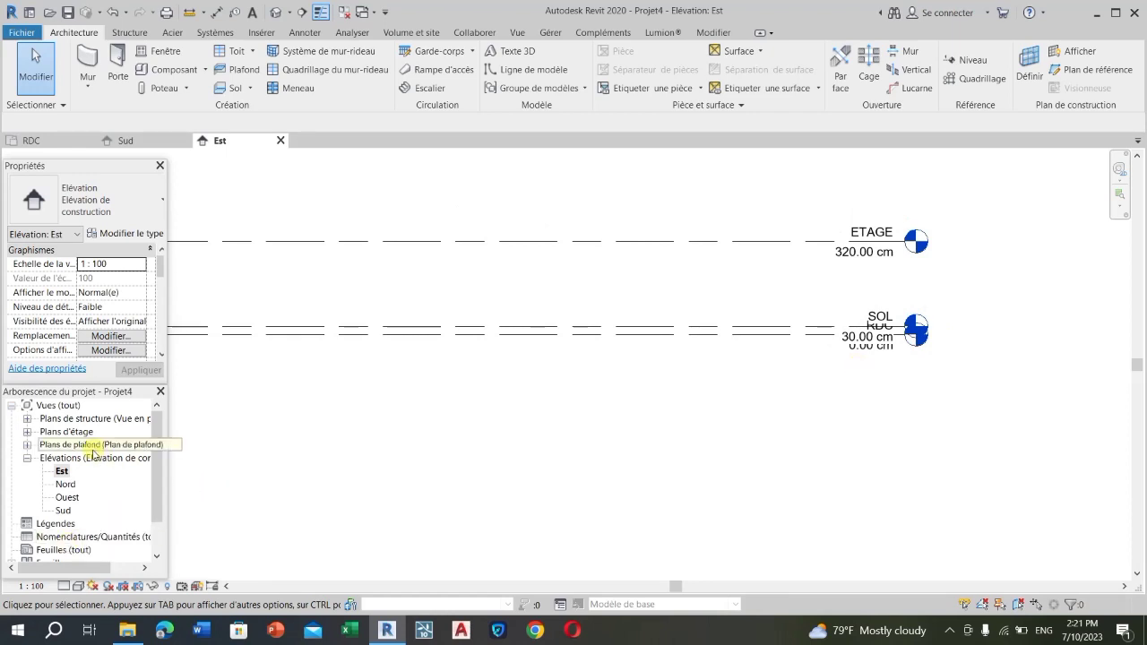
{"action": "left_click_drag", "start_coordinate": [157, 454], "coordinate": [157, 445]}
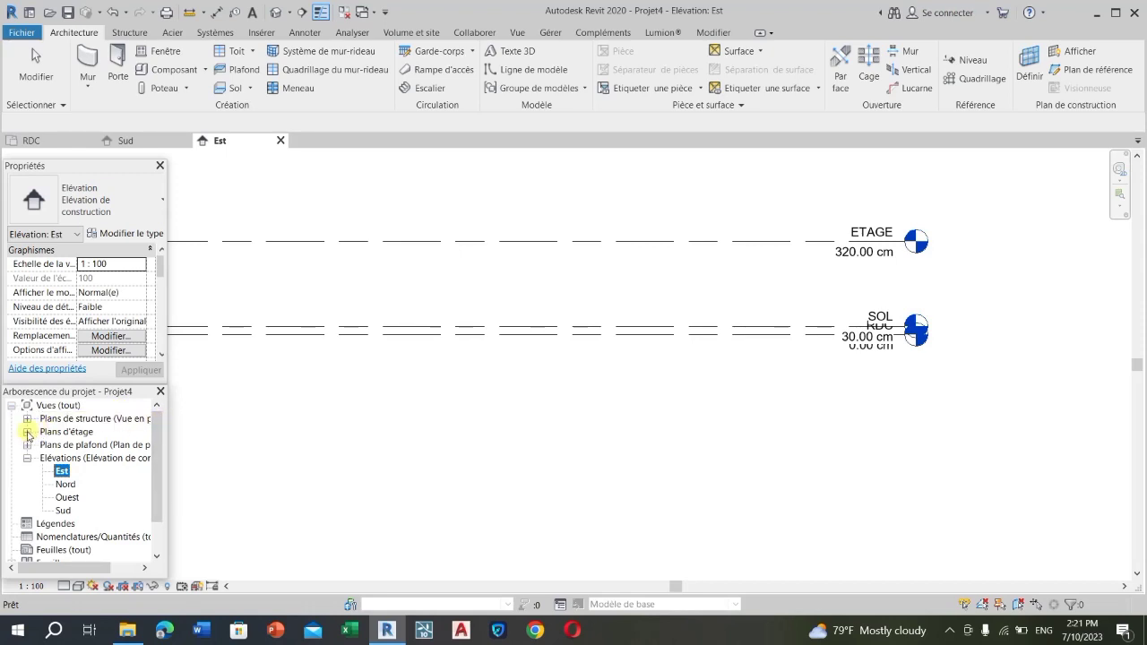
{"action": "left_click", "coordinate": [28, 433]}
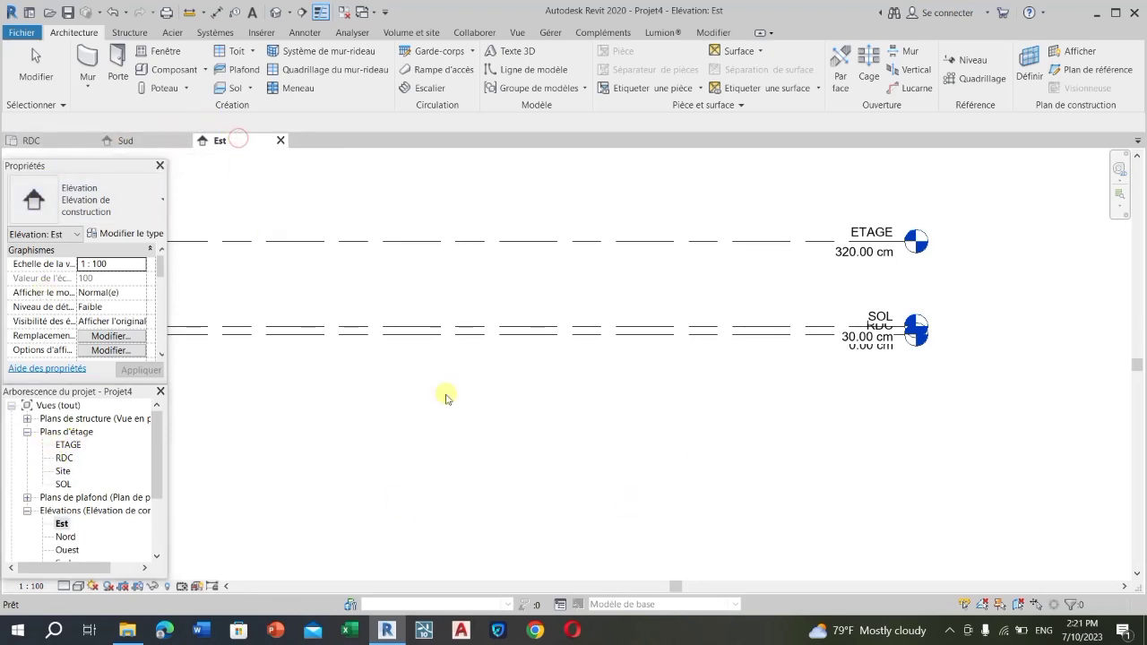
{"action": "scroll", "coordinate": [452, 412], "scroll_direction": "down", "scroll_amount": 1}
{"action": "scroll", "coordinate": [627, 267], "scroll_direction": "up", "scroll_amount": 2}
{"action": "scroll", "coordinate": [816, 413], "scroll_direction": "down", "scroll_amount": 4}
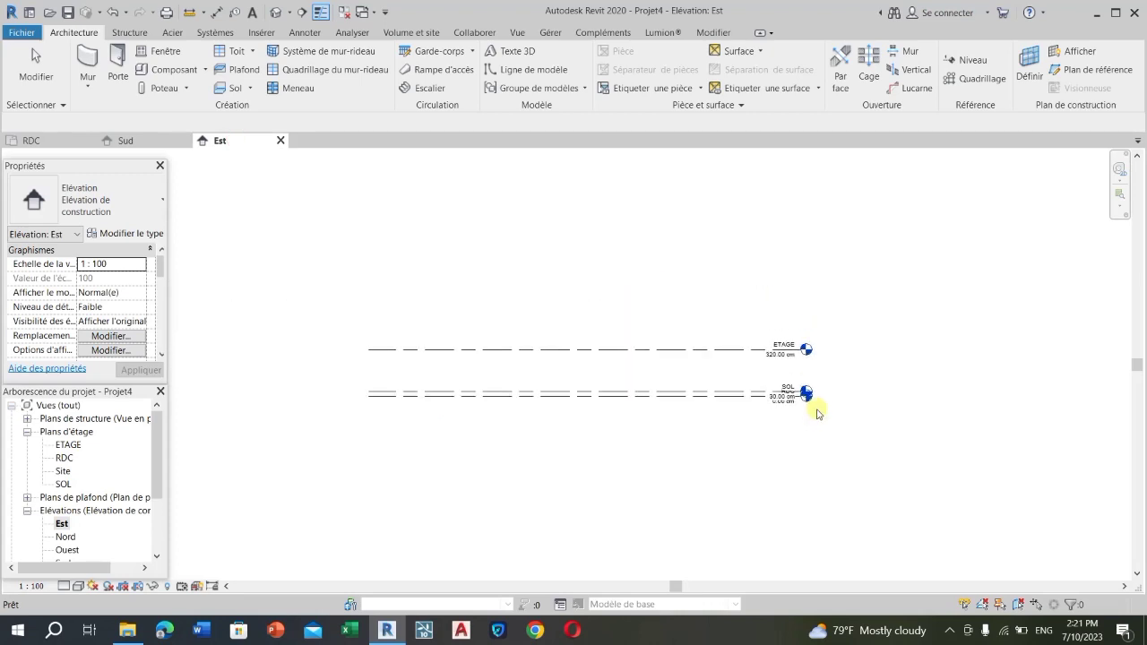
{"action": "scroll", "coordinate": [737, 340], "scroll_direction": "up", "scroll_amount": 1}
{"action": "scroll", "coordinate": [738, 354], "scroll_direction": "up", "scroll_amount": 1}
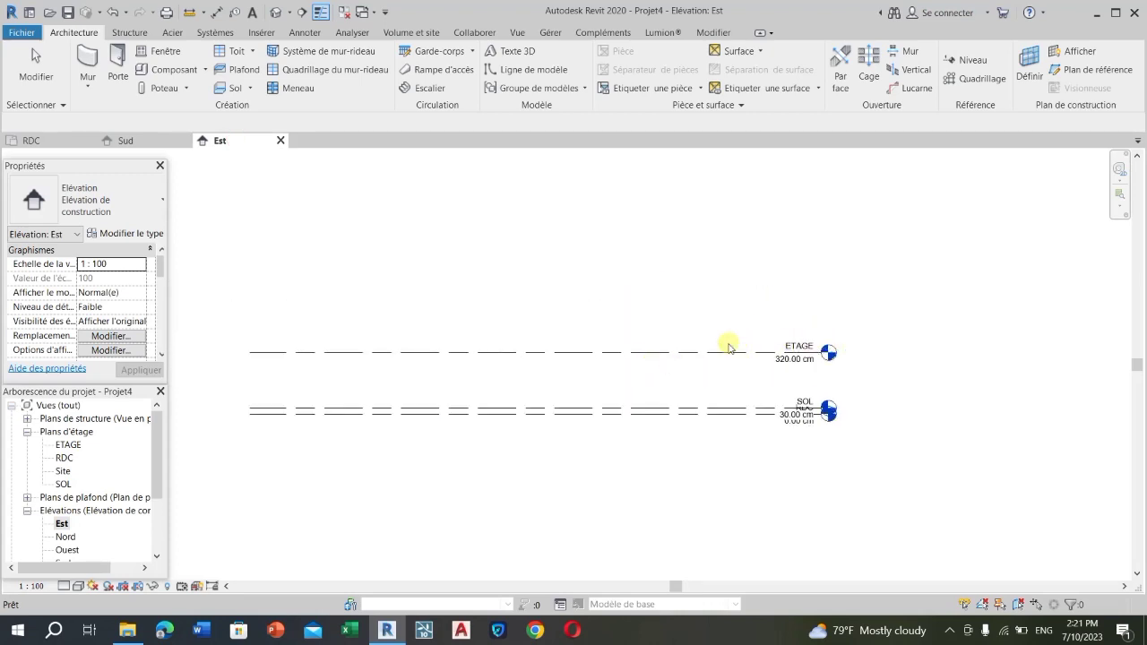
{"action": "scroll", "coordinate": [782, 377], "scroll_direction": "down", "scroll_amount": 2}
{"action": "scroll", "coordinate": [806, 347], "scroll_direction": "up", "scroll_amount": 1}
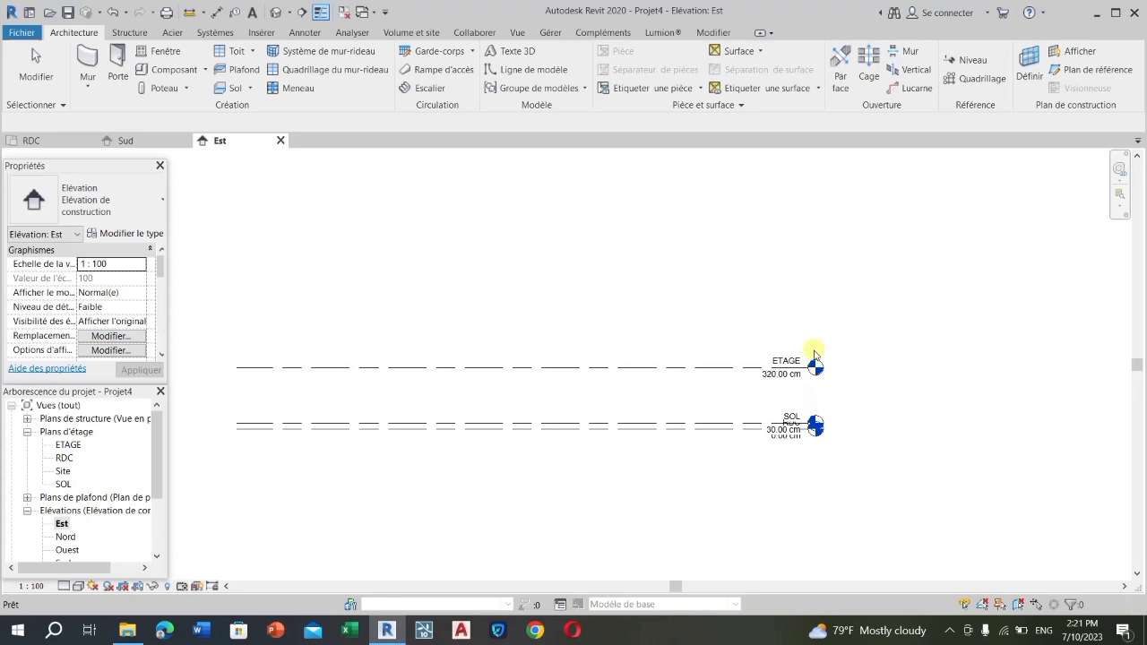
- Create a level similar to ETAGE about 340 cm above it, aligned with both ends of the existing levels
{"action": "left_click", "coordinate": [569, 367]}
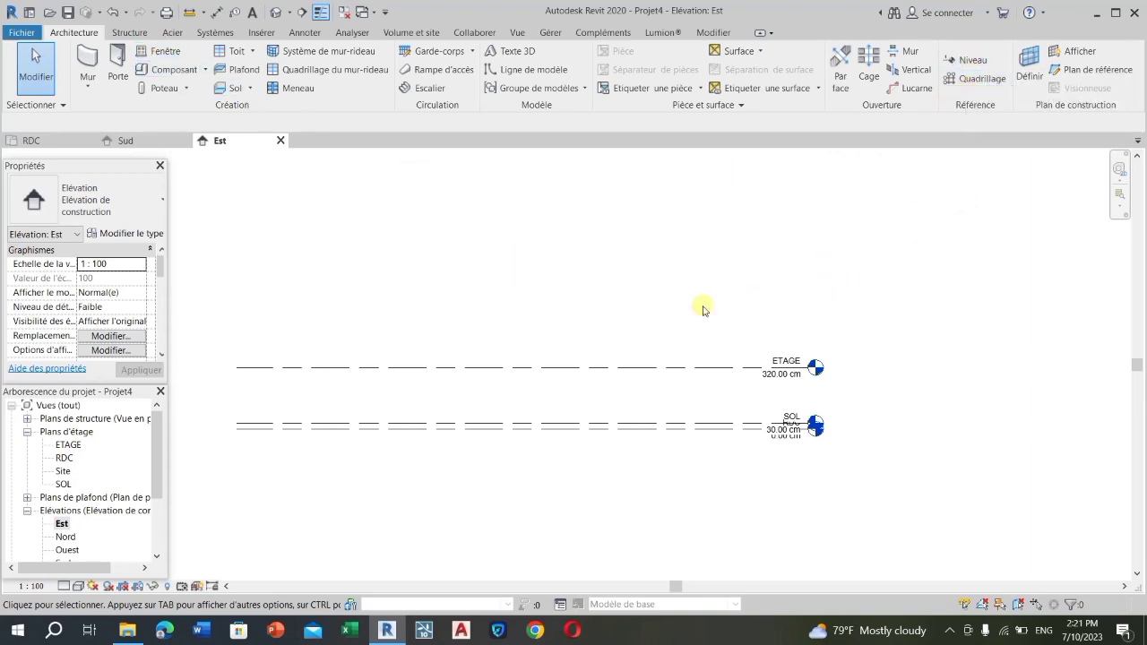
{"action": "left_click", "coordinate": [616, 367]}
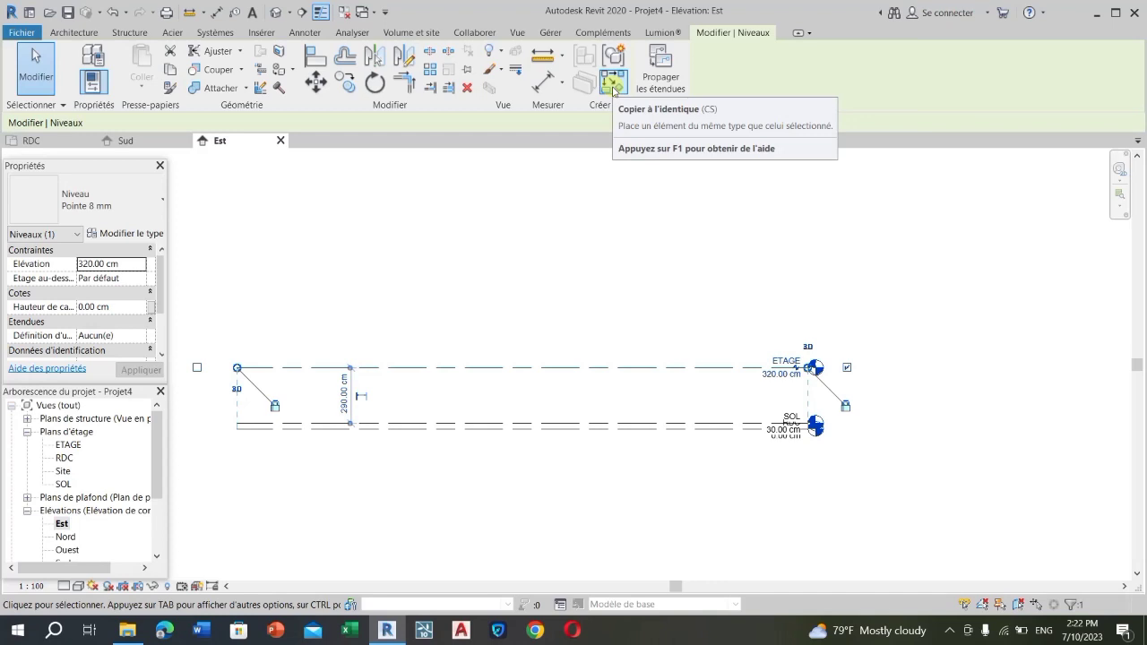
{"action": "left_click", "coordinate": [613, 85]}
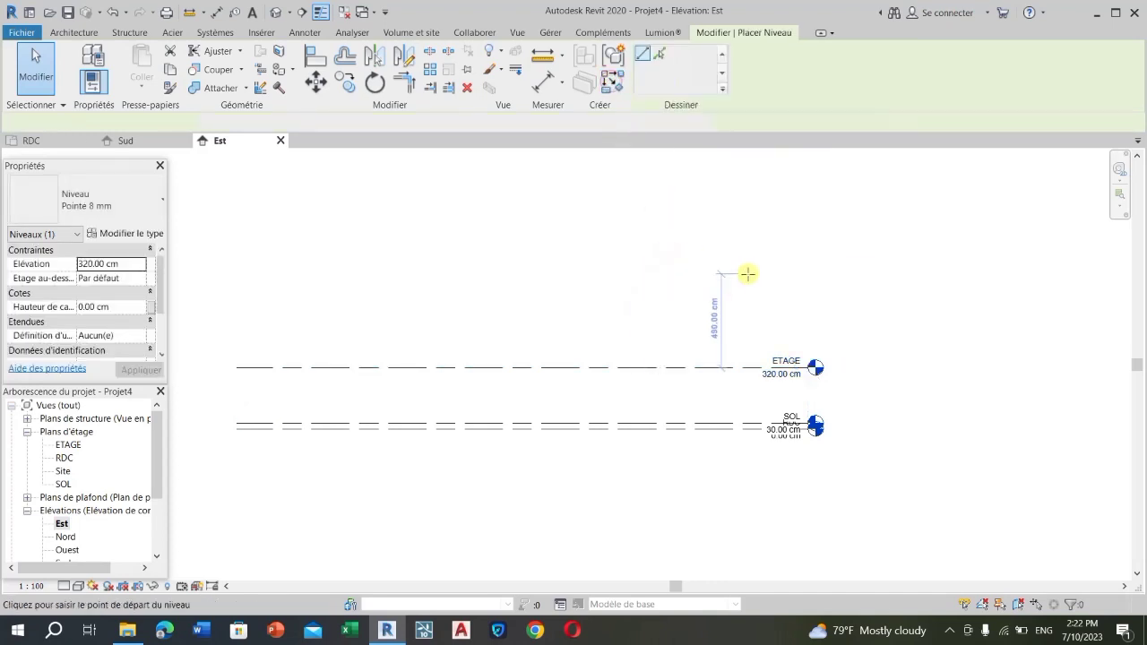
{"action": "scroll", "coordinate": [747, 273], "scroll_direction": "down", "scroll_amount": 2}
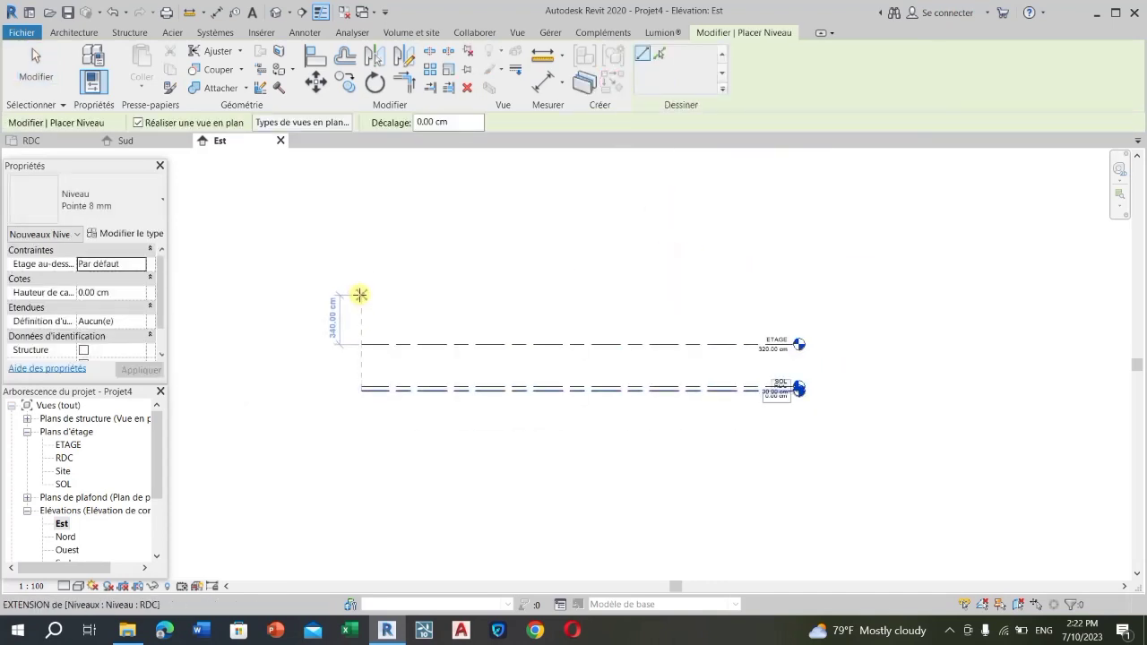
{"action": "left_click", "coordinate": [359, 295]}
{"action": "left_click", "coordinate": [796, 289]}
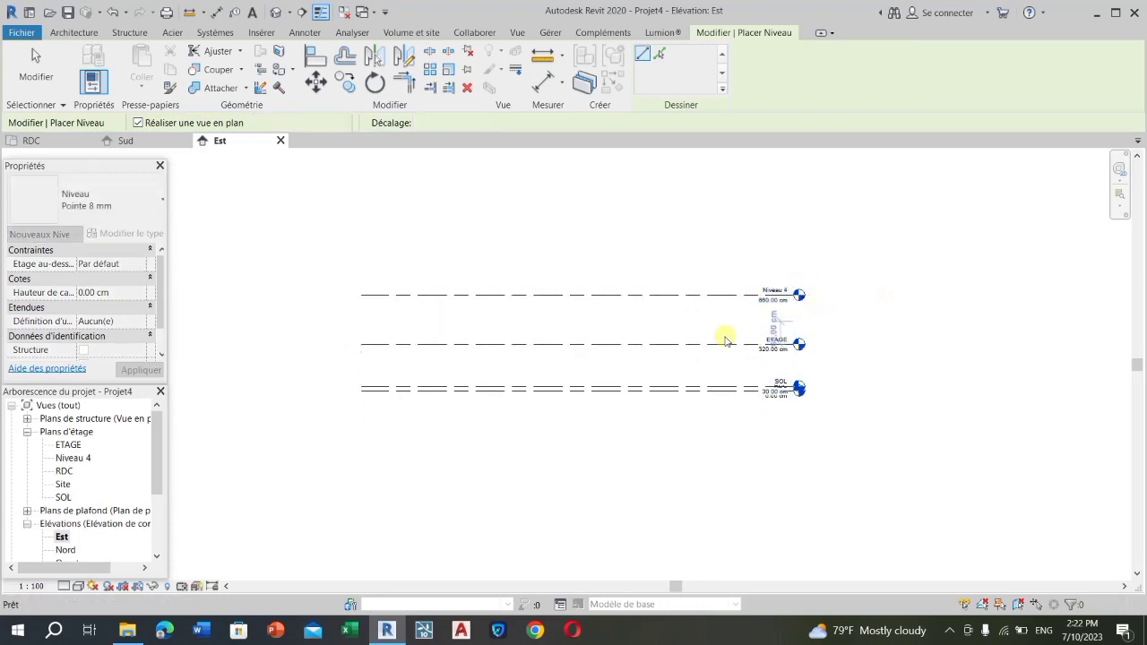
{"action": "key", "text": "Escape"}
- Rename the topmost level, Niveau 4, as TOIT 1, including its corresponding views
{"action": "scroll", "coordinate": [785, 335], "scroll_direction": "up", "scroll_amount": 2}
{"action": "scroll", "coordinate": [783, 287], "scroll_direction": "down", "scroll_amount": 2}
{"action": "scroll", "coordinate": [786, 292], "scroll_direction": "up", "scroll_amount": 2}
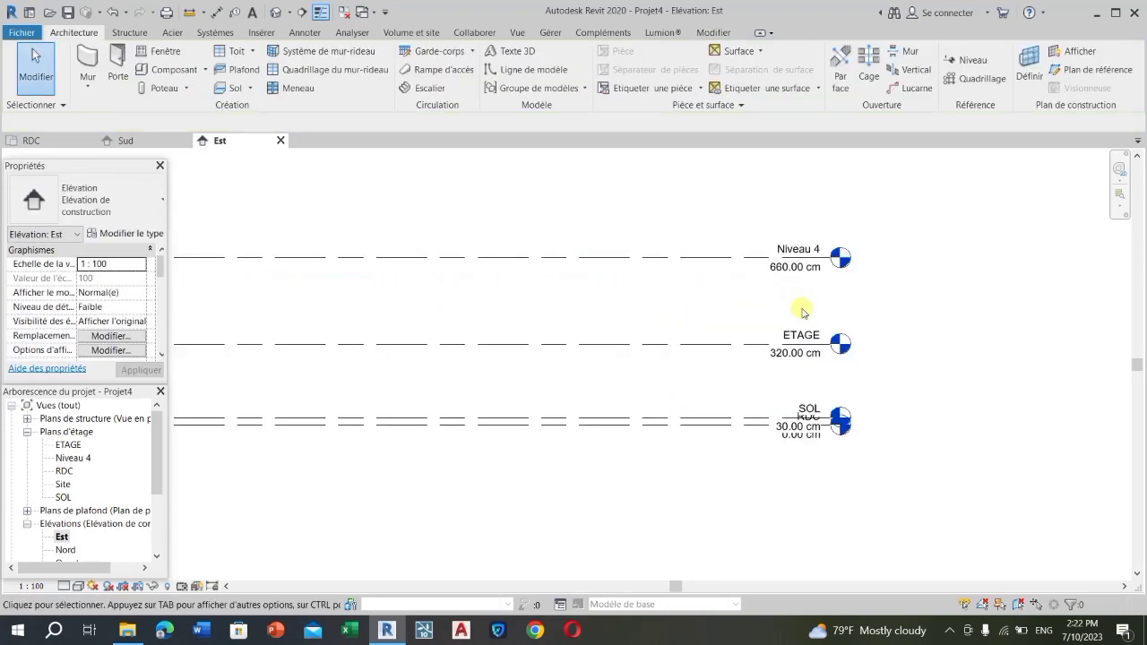
{"action": "scroll", "coordinate": [804, 264], "scroll_direction": "up", "scroll_amount": 1}
{"action": "left_click", "coordinate": [803, 248]}
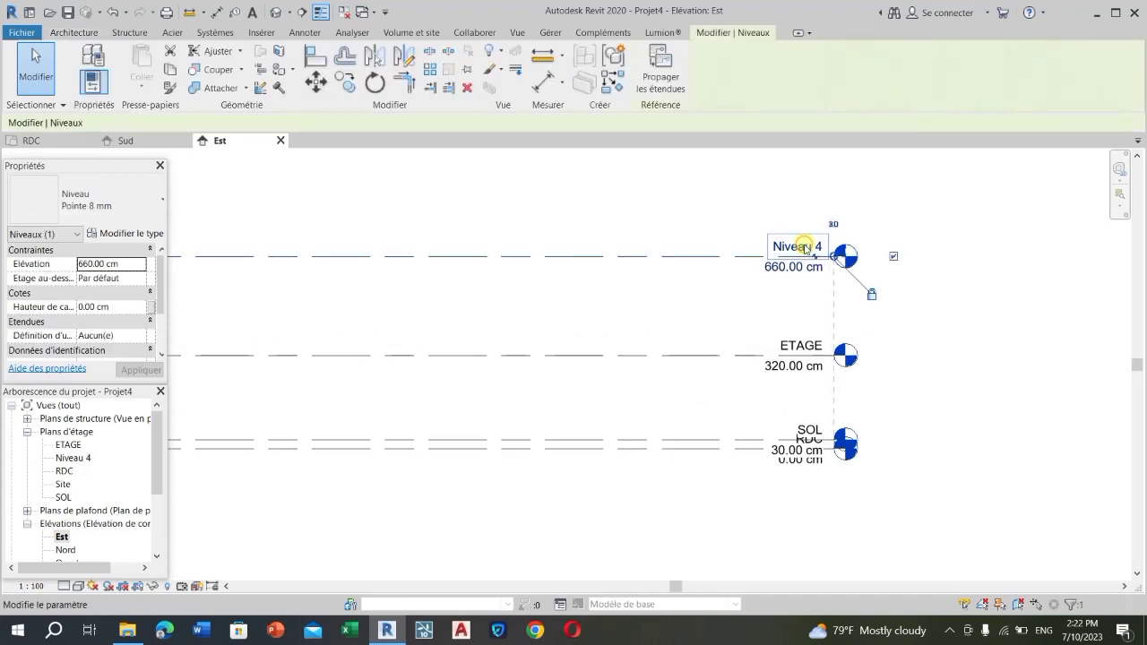
{"action": "left_click", "coordinate": [807, 247]}
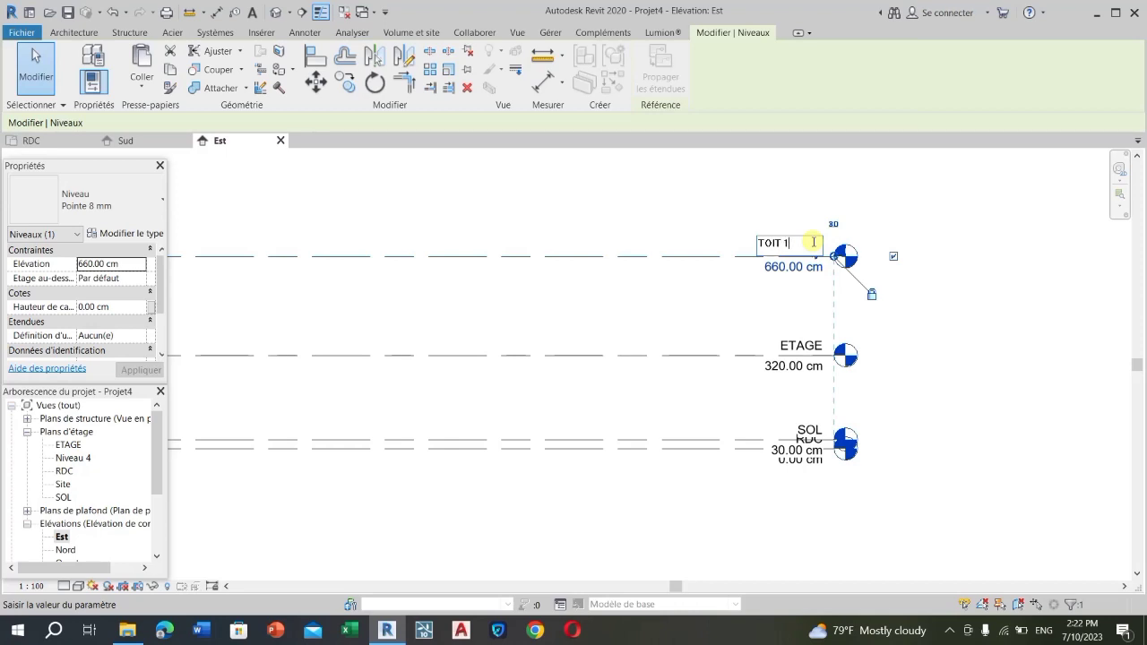
{"action": "type", "text": "TOIT 1"}
{"action": "left_click", "coordinate": [993, 319]}
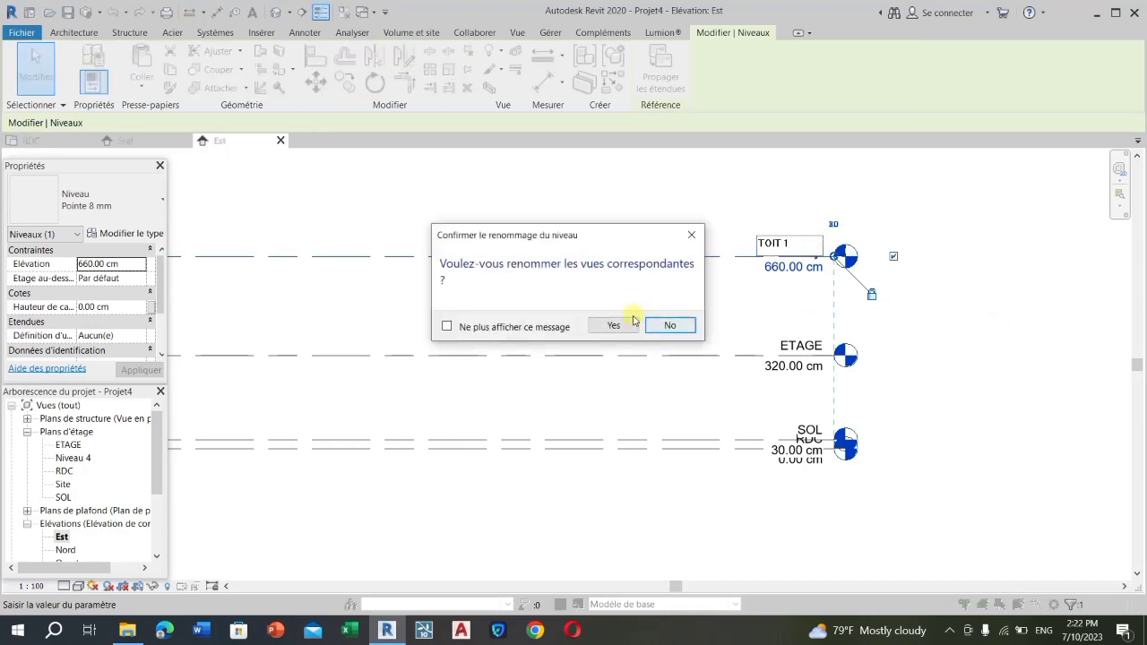
{"action": "left_click", "coordinate": [617, 325]}
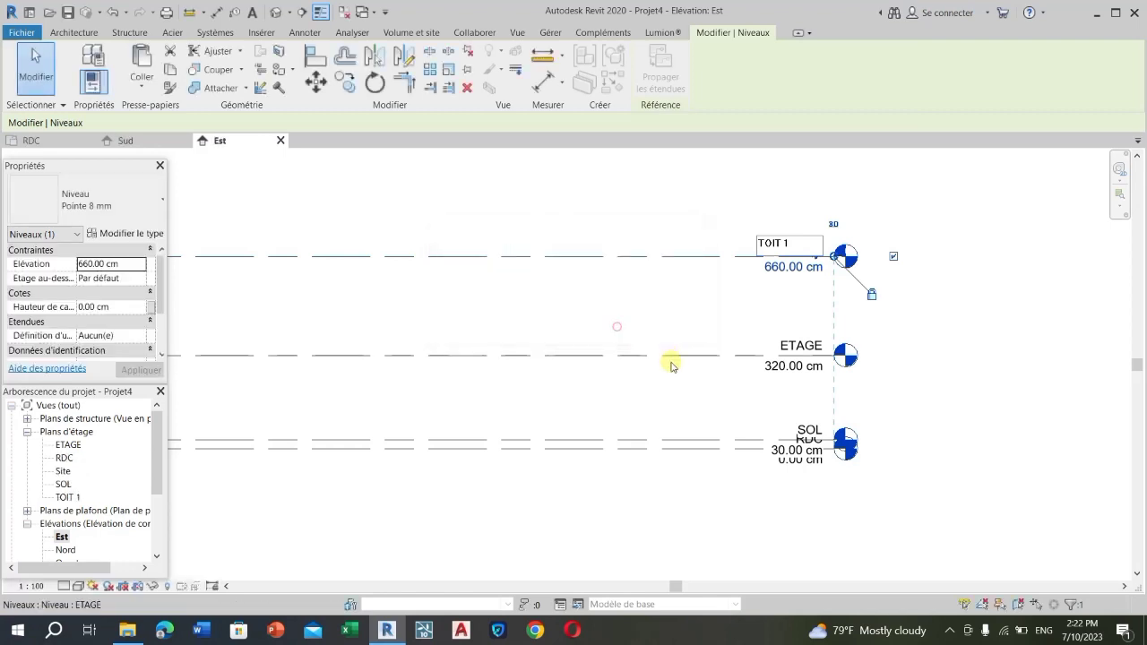
- Set the elevation of the TOIT 1 level to 640 cm
{"action": "scroll", "coordinate": [895, 309], "scroll_direction": "down", "scroll_amount": 3}
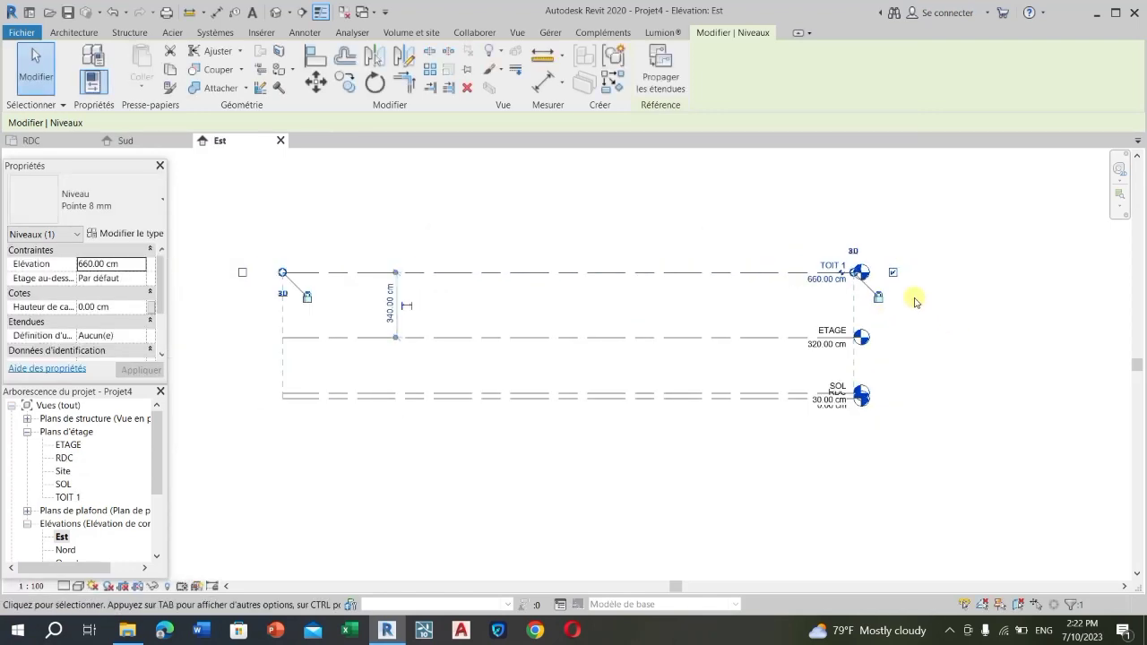
{"action": "scroll", "coordinate": [908, 299], "scroll_direction": "up", "scroll_amount": 2}
{"action": "left_click", "coordinate": [766, 272]}
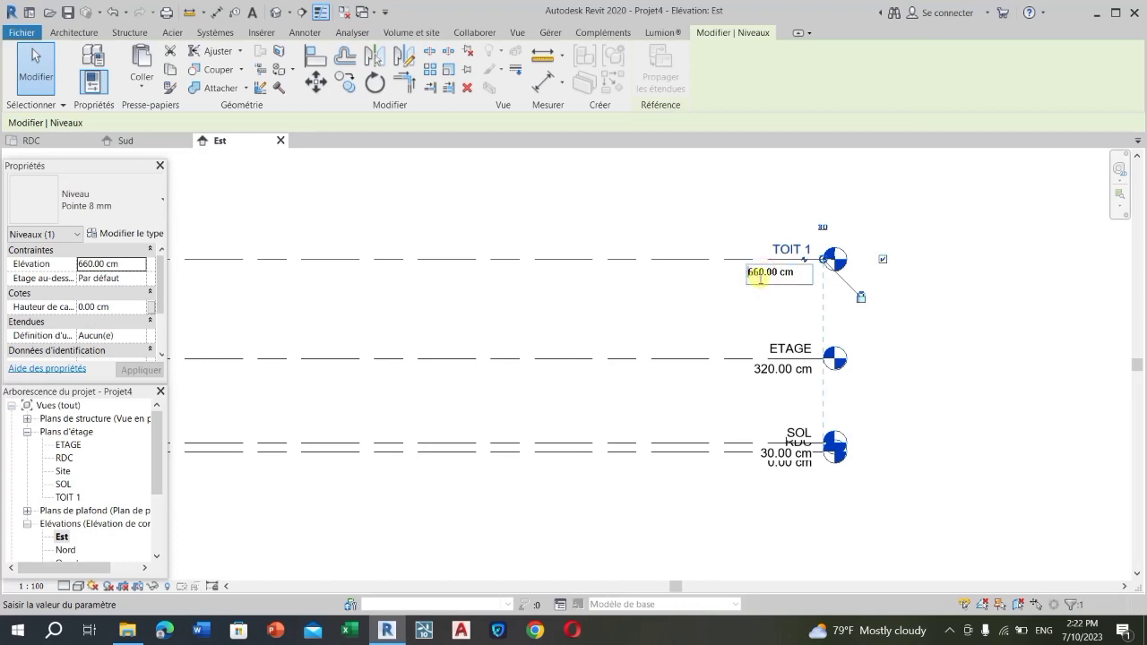
{"action": "left_click", "coordinate": [759, 272]}
{"action": "left_click", "coordinate": [665, 196]}
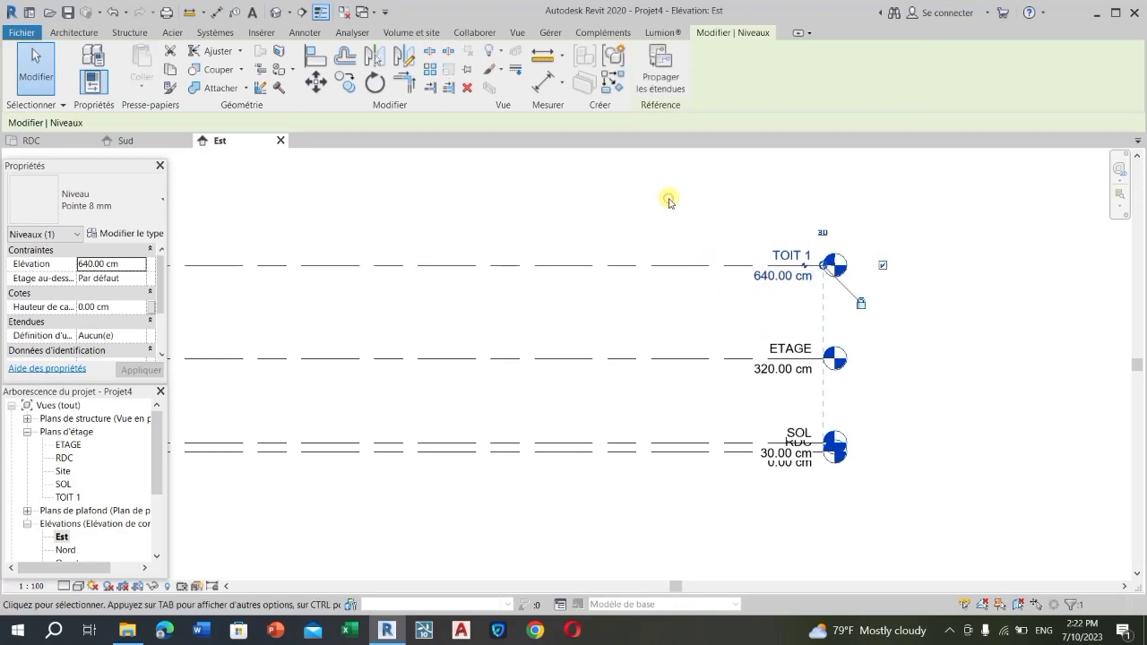
{"action": "left_click", "coordinate": [942, 309]}
{"action": "scroll", "coordinate": [945, 367], "scroll_direction": "down", "scroll_amount": 3}
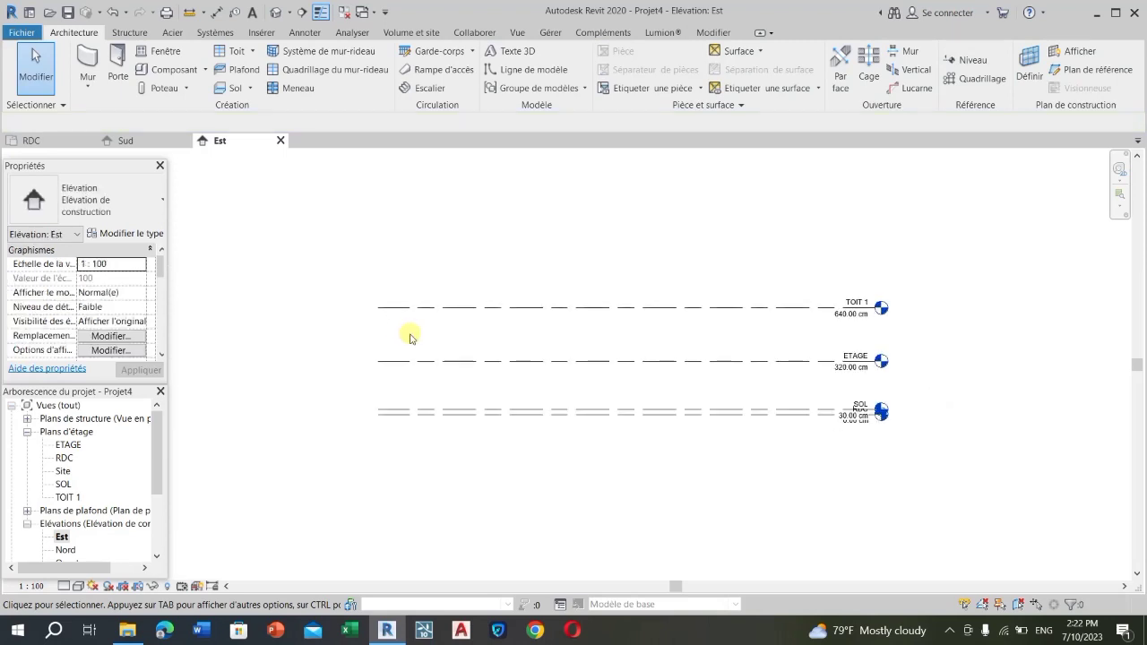
{"action": "scroll", "coordinate": [903, 363], "scroll_direction": "up", "scroll_amount": 2}
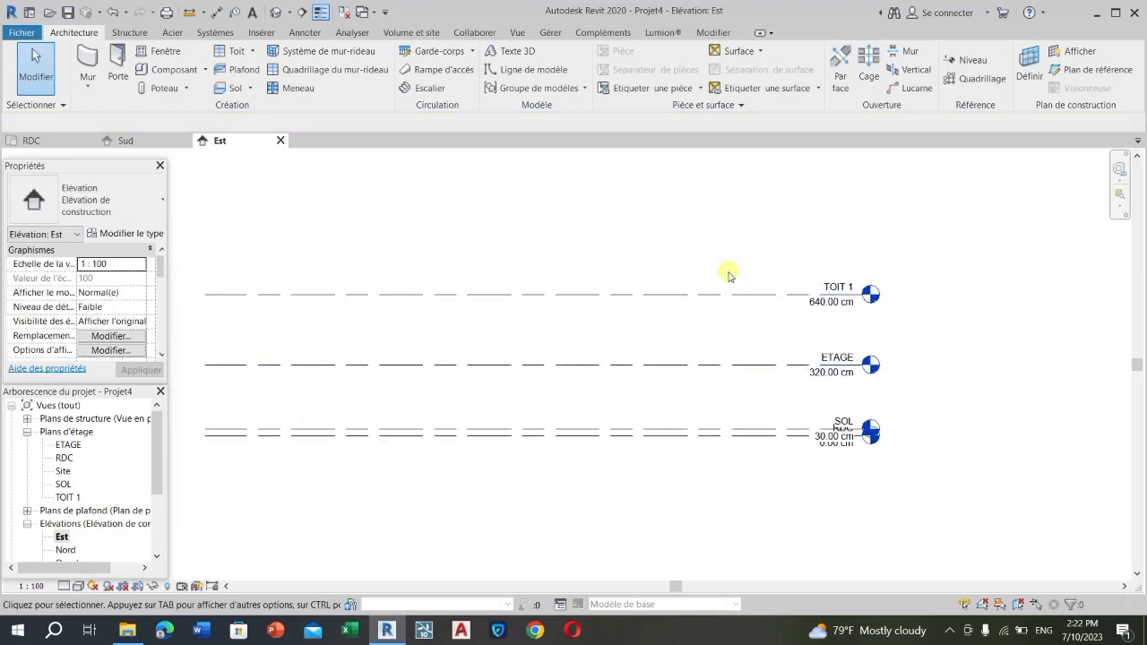
{"action": "left_click", "coordinate": [963, 60]}
{"action": "scroll", "coordinate": [928, 288], "scroll_direction": "down", "scroll_amount": 2}
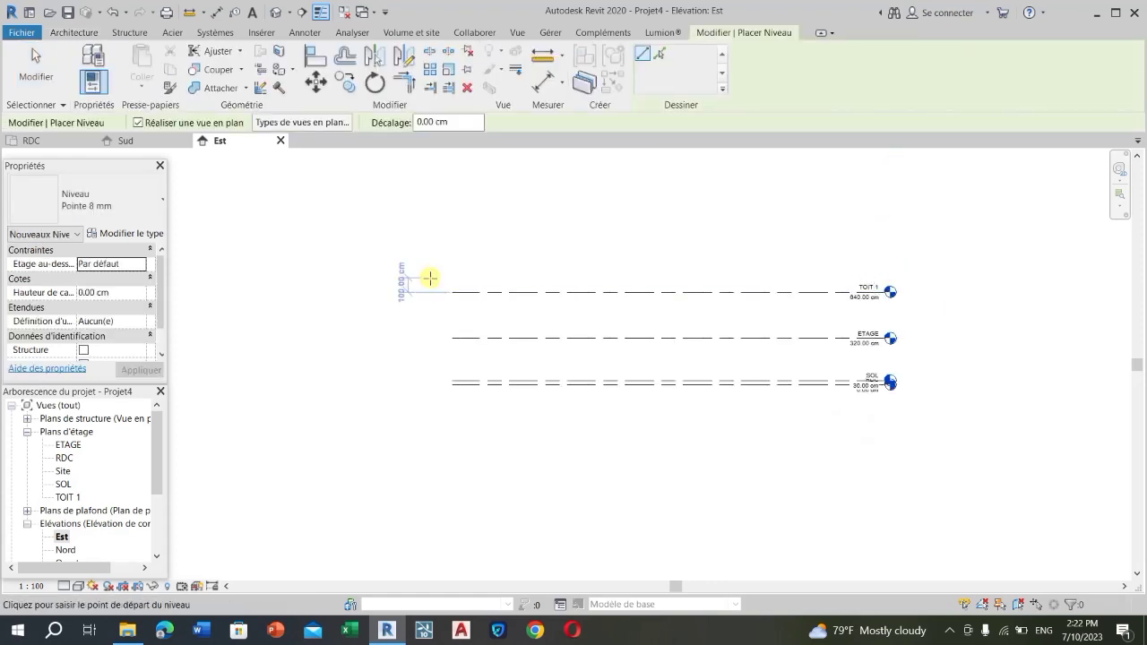
{"action": "left_click", "coordinate": [454, 253]}
{"action": "key", "text": "Escape"}
{"action": "key", "text": "Escape"}
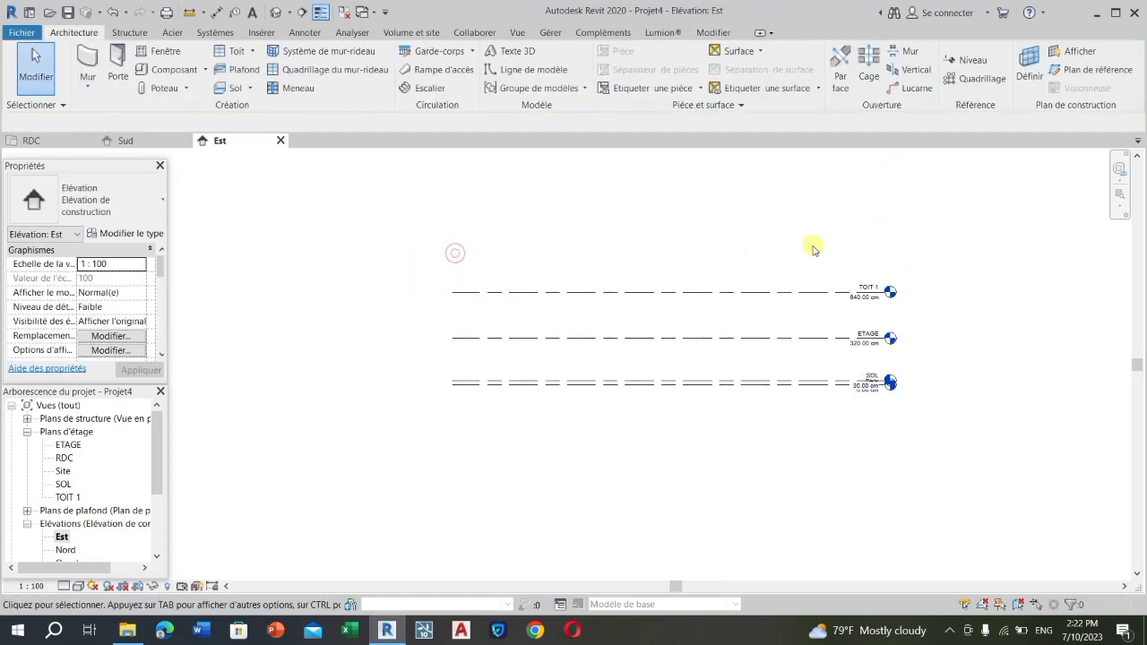
- Create a level about 220 cm above TOIT 1, aligned with both ends of the existing levels
{"action": "left_click", "coordinate": [963, 60]}
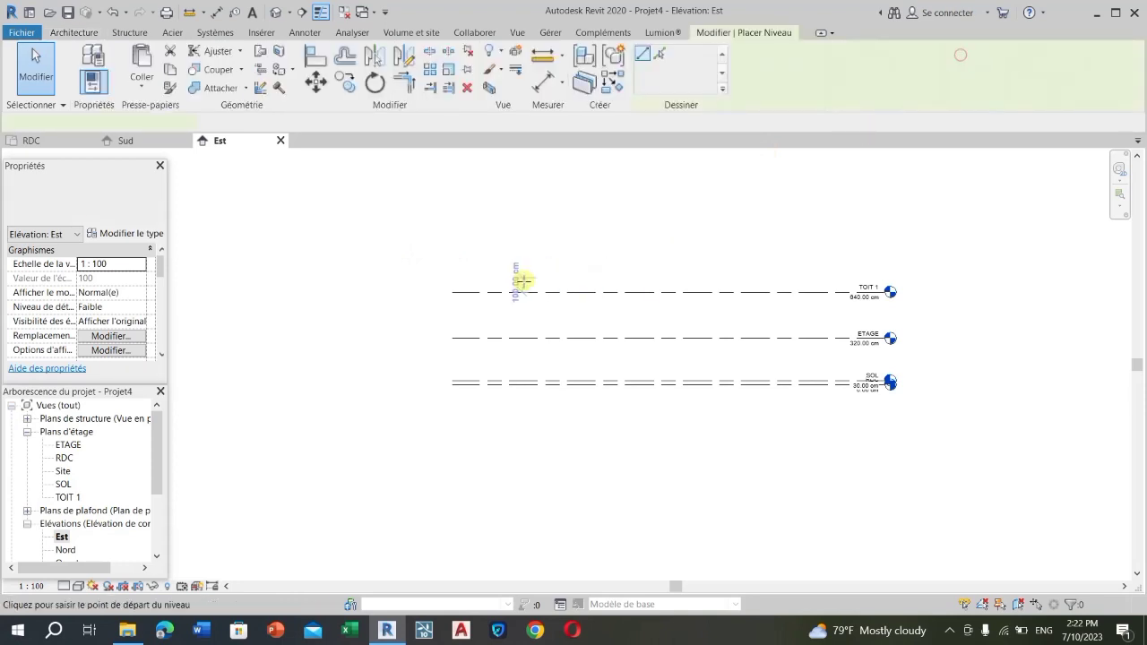
{"action": "left_click", "coordinate": [454, 260]}
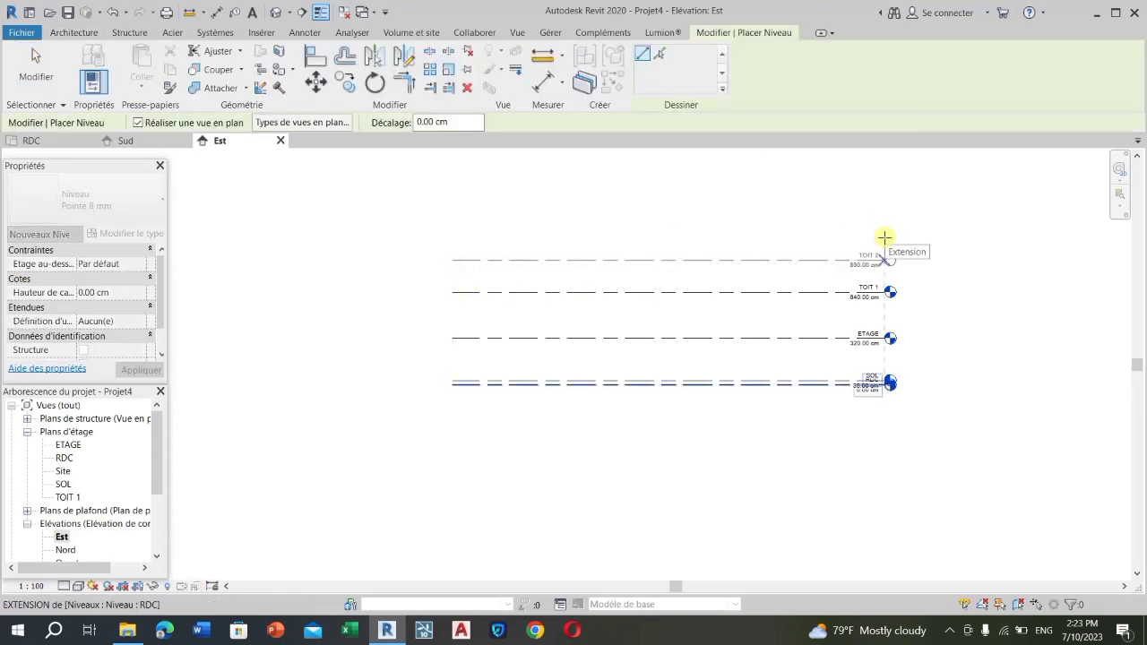
{"action": "left_click", "coordinate": [884, 237]}
{"action": "scroll", "coordinate": [932, 277], "scroll_direction": "up", "scroll_amount": 4}
{"action": "key", "text": "Escape"}
{"action": "key", "text": "Escape"}
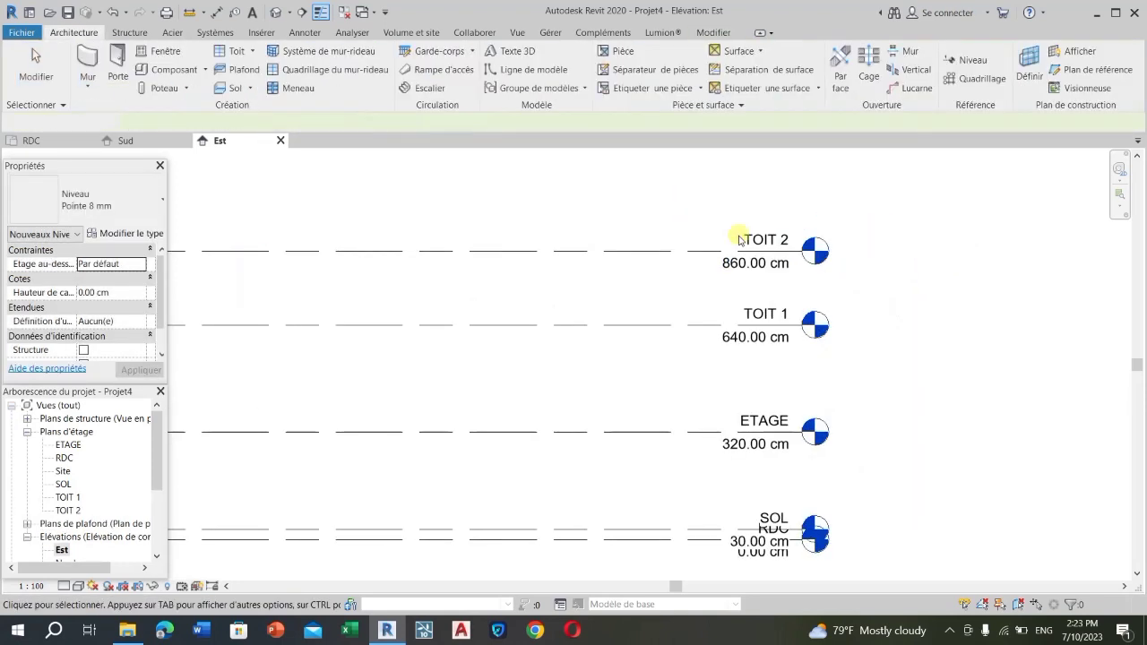
- Set the elevation of the TOIT 2 level to 800 cm
{"action": "scroll", "coordinate": [881, 218], "scroll_direction": "down", "scroll_amount": 1}
{"action": "scroll", "coordinate": [812, 229], "scroll_direction": "up", "scroll_amount": 2}
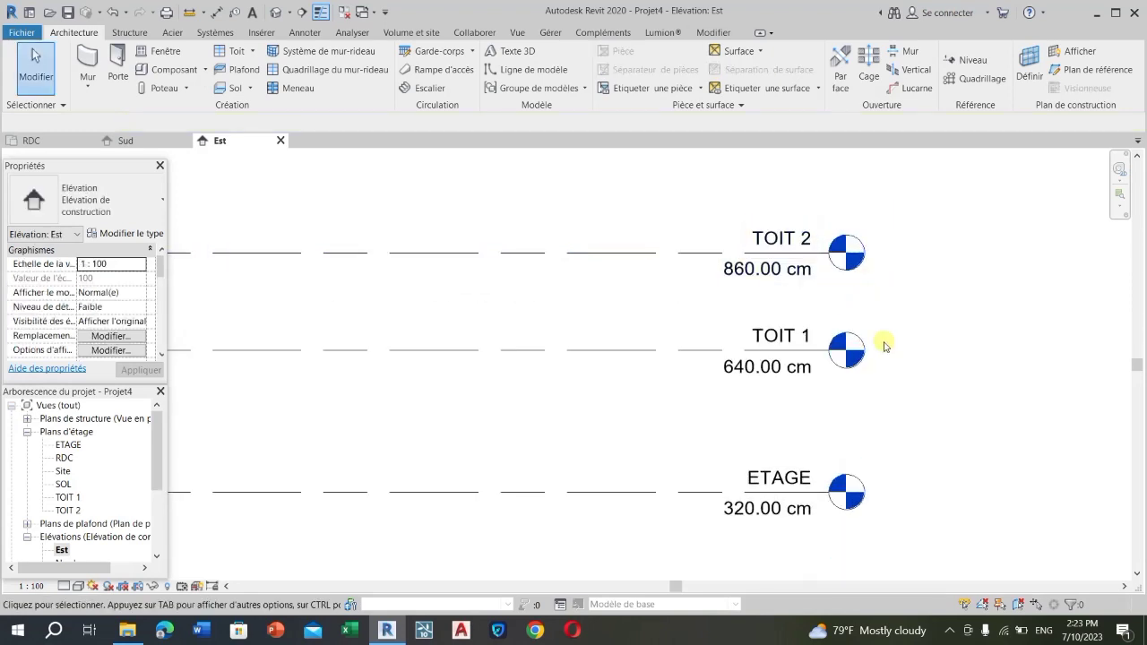
{"action": "scroll", "coordinate": [862, 302], "scroll_direction": "down", "scroll_amount": 3}
{"action": "scroll", "coordinate": [860, 305], "scroll_direction": "up", "scroll_amount": 2}
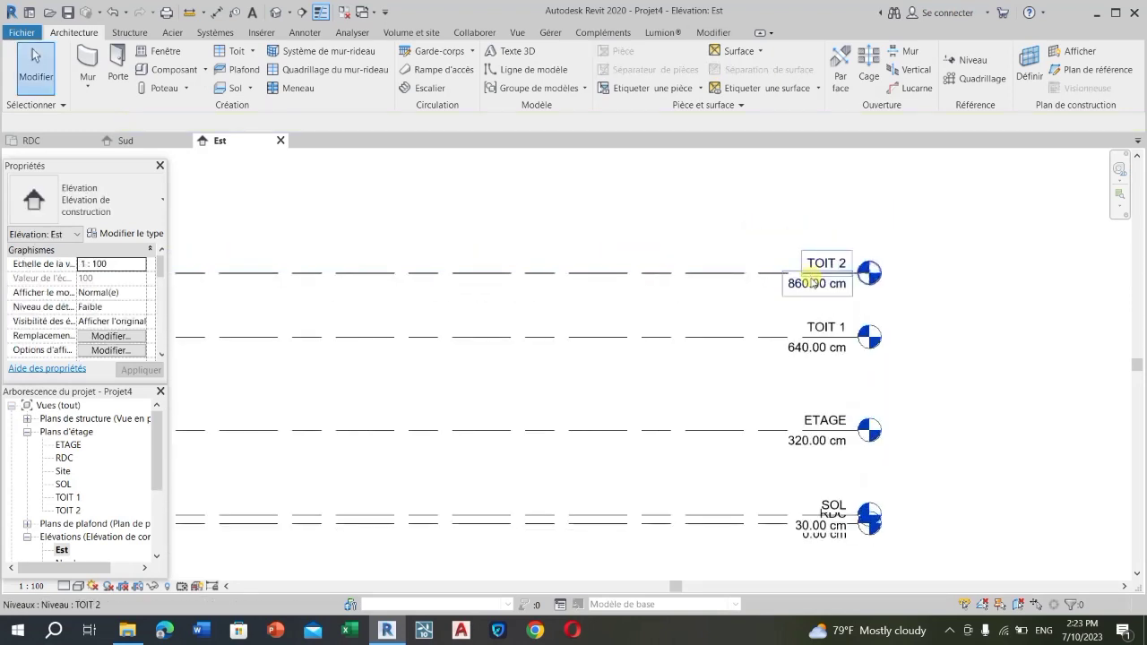
{"action": "scroll", "coordinate": [820, 291], "scroll_direction": "up", "scroll_amount": 2}
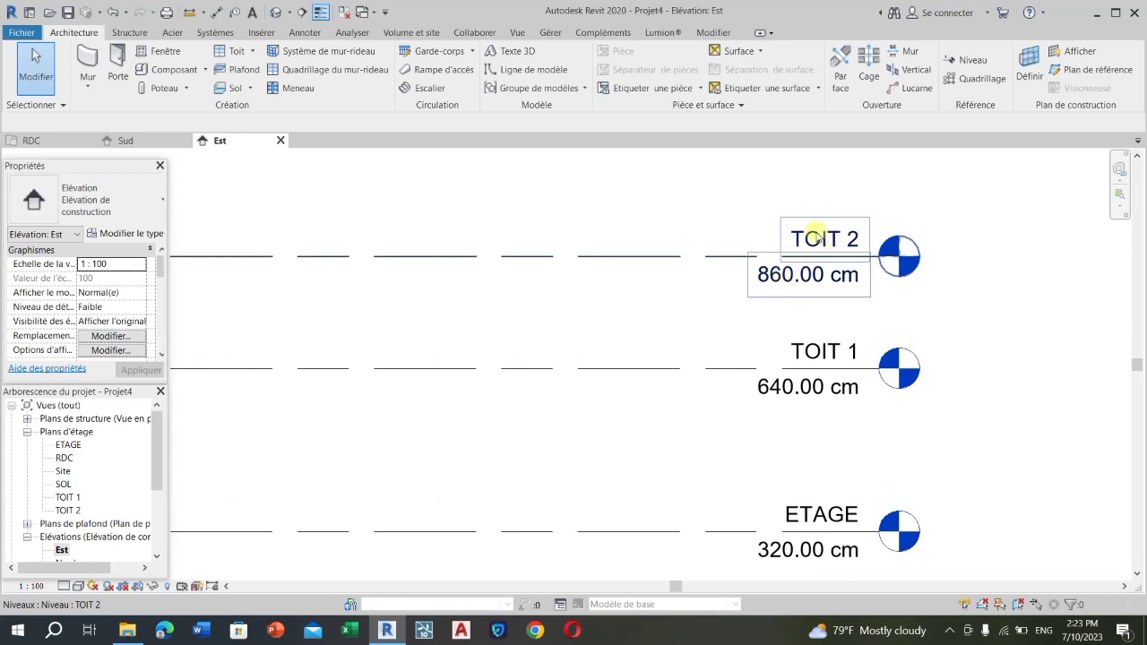
{"action": "left_click", "coordinate": [776, 274]}
{"action": "left_click", "coordinate": [777, 275]}
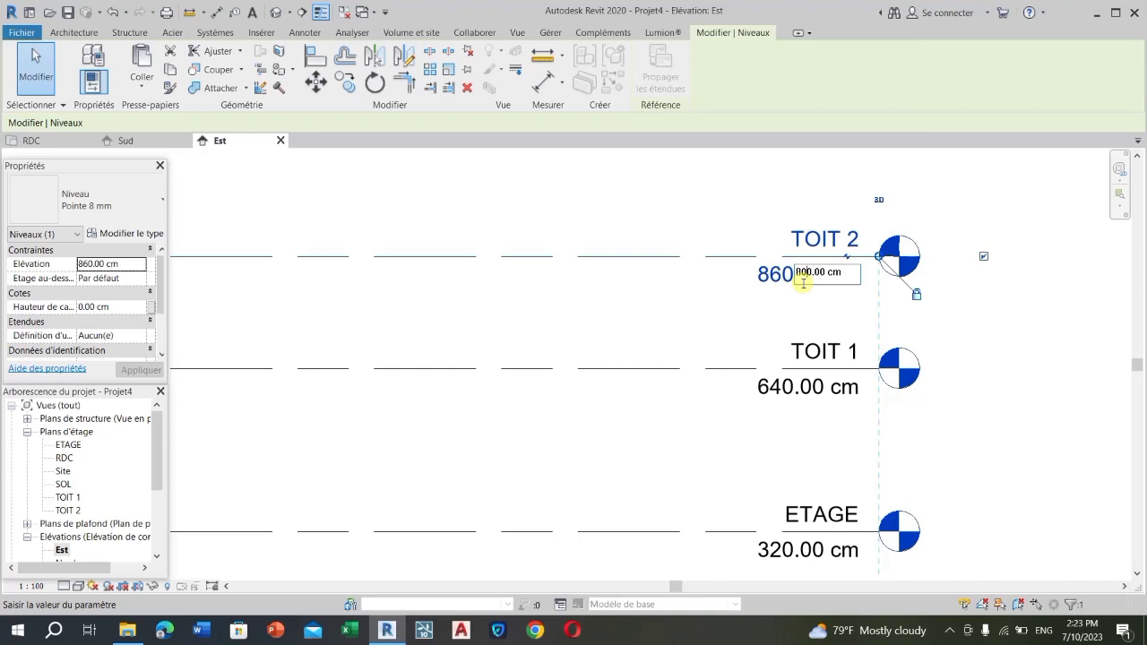
{"action": "key", "text": "Return"}
{"action": "scroll", "coordinate": [681, 219], "scroll_direction": "down", "scroll_amount": 3}
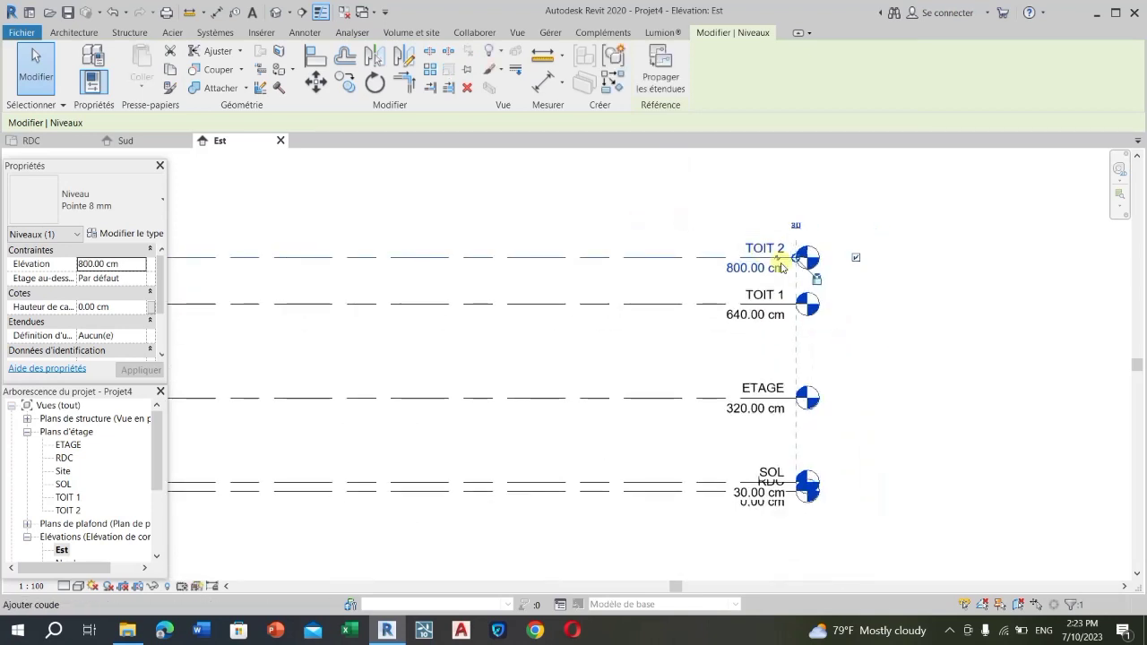
{"action": "left_click", "coordinate": [916, 332]}
- Review the level lines and the project's list of floor plans, and view the RDC floor plan
{"action": "scroll", "coordinate": [916, 327], "scroll_direction": "down", "scroll_amount": 2}
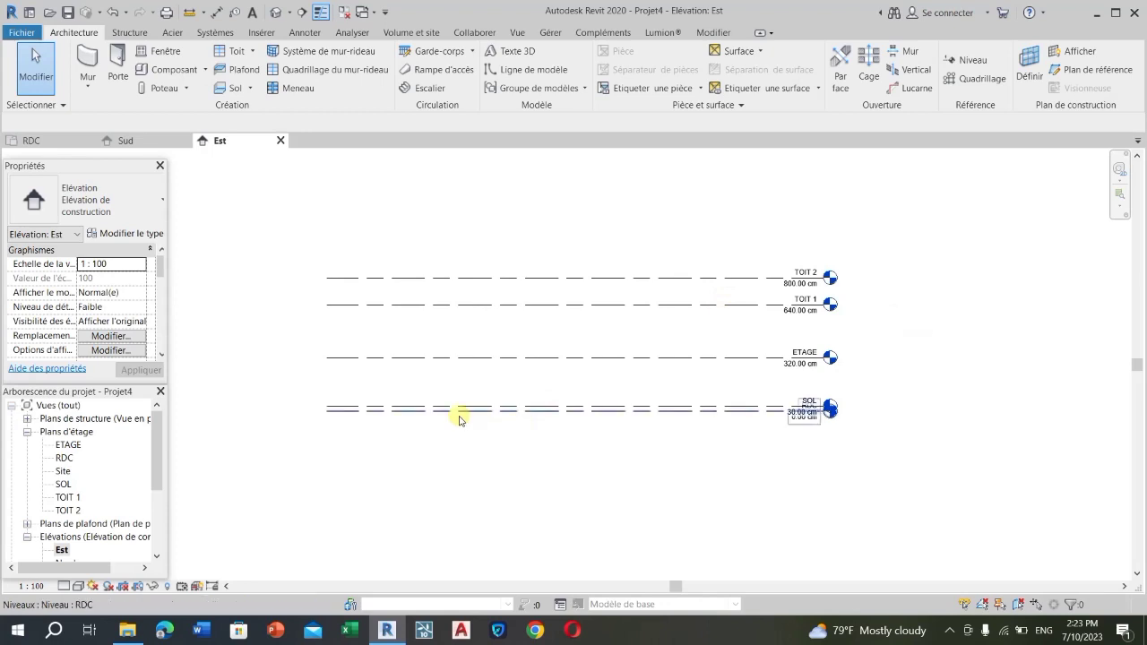
{"action": "scroll", "coordinate": [458, 419], "scroll_direction": "up", "scroll_amount": 2}
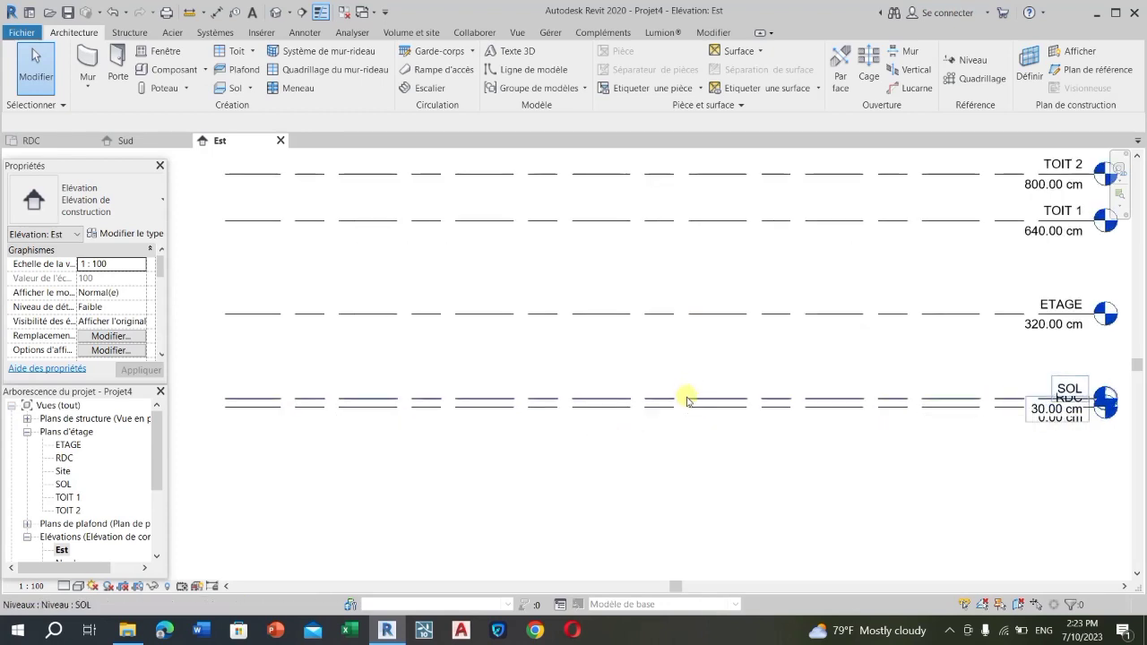
{"action": "scroll", "coordinate": [688, 344], "scroll_direction": "down", "scroll_amount": 1}
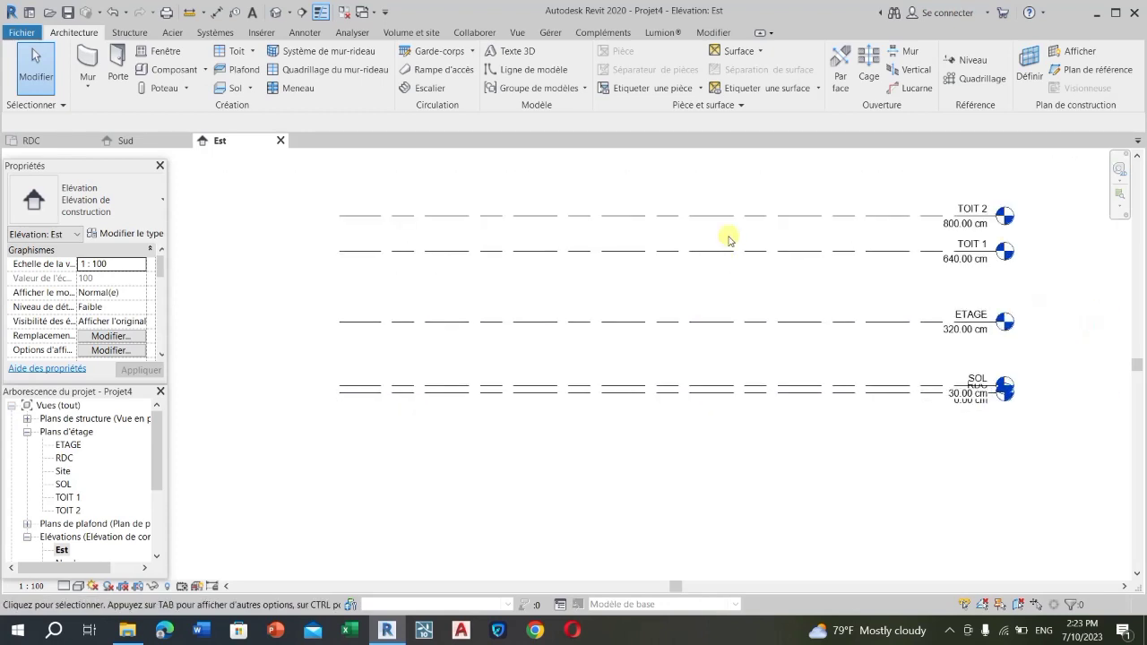
{"action": "scroll", "coordinate": [739, 315], "scroll_direction": "down", "scroll_amount": 1}
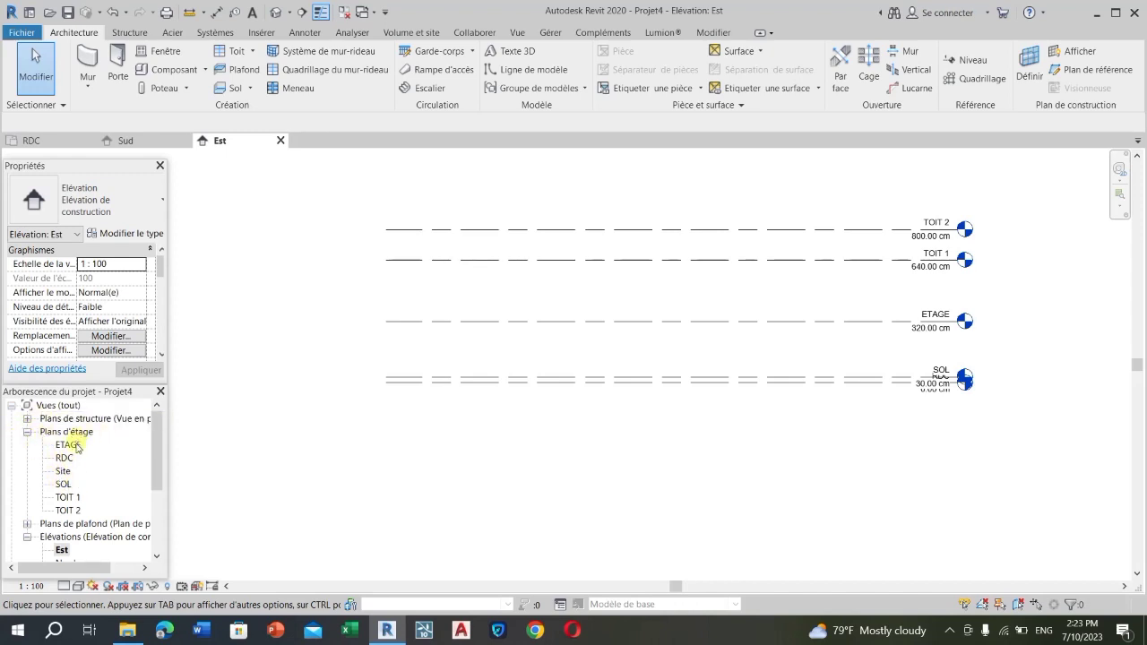
{"action": "scroll", "coordinate": [77, 484], "scroll_direction": "down", "scroll_amount": 1}
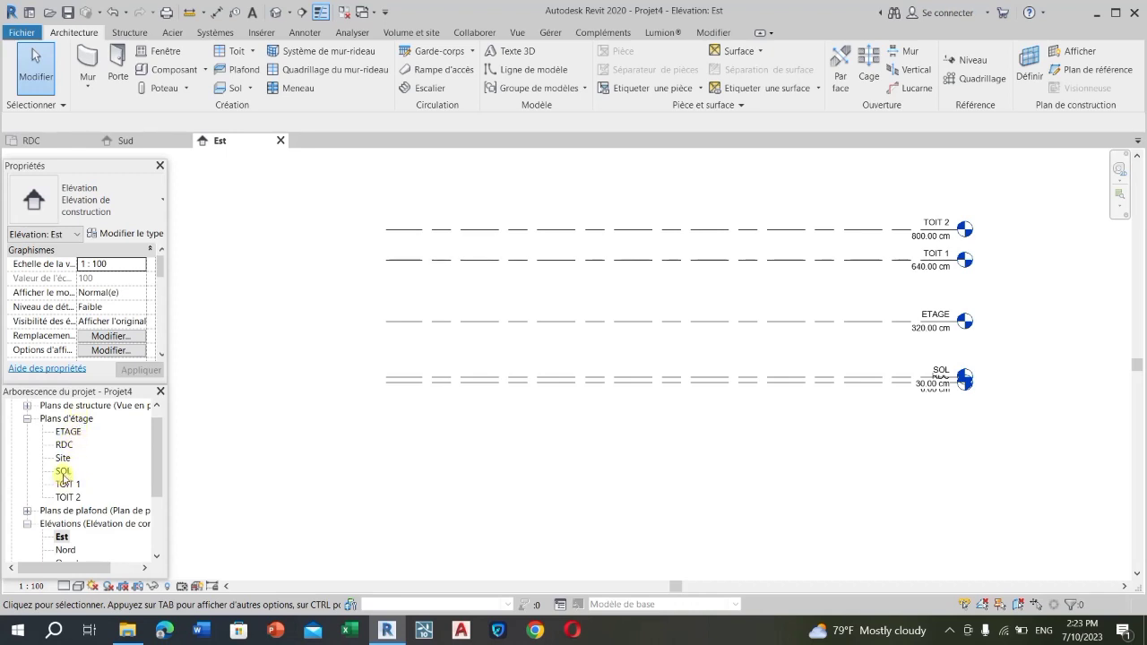
{"action": "scroll", "coordinate": [64, 478], "scroll_direction": "up", "scroll_amount": 1}
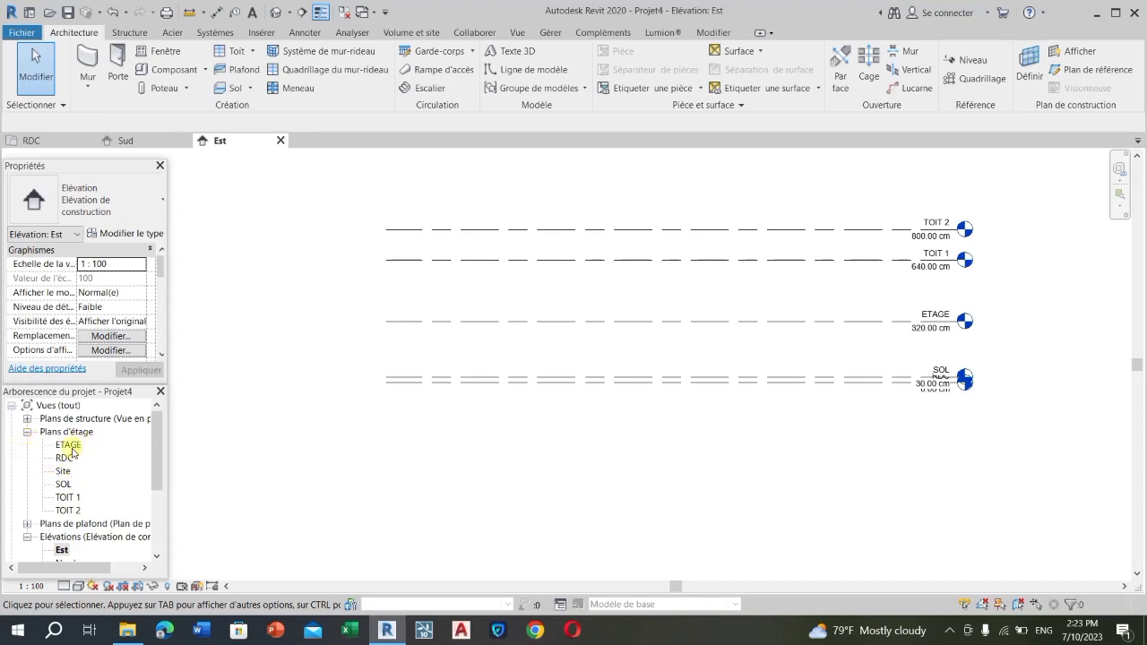
{"action": "double_click", "coordinate": [66, 459]}
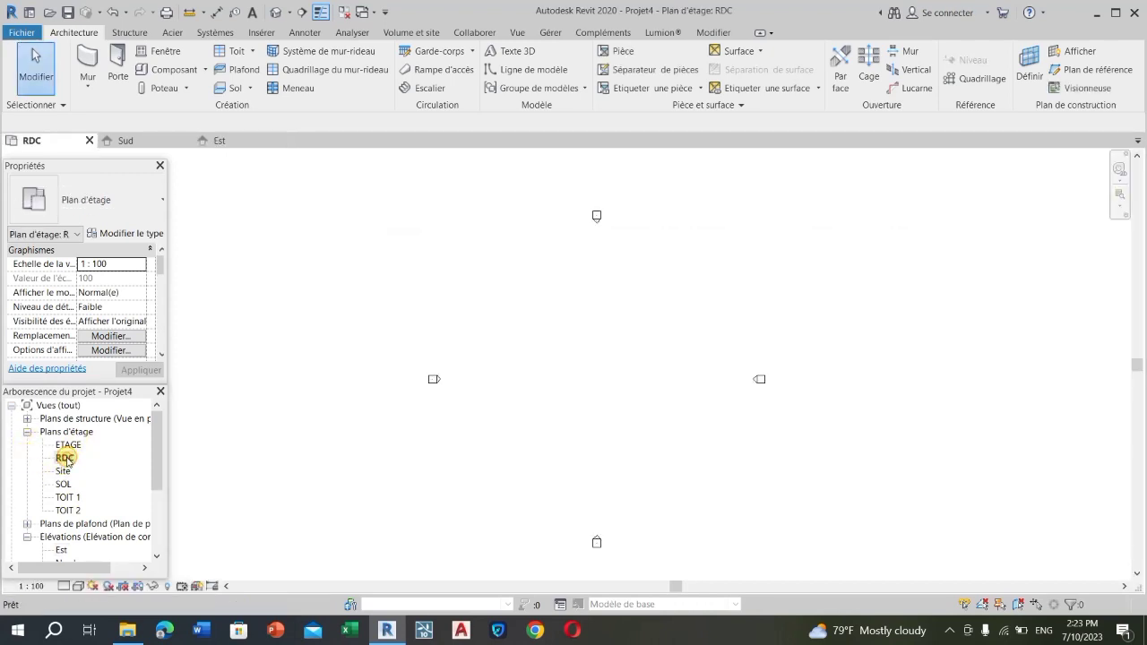
{"action": "scroll", "coordinate": [679, 450], "scroll_direction": "up", "scroll_amount": 2}
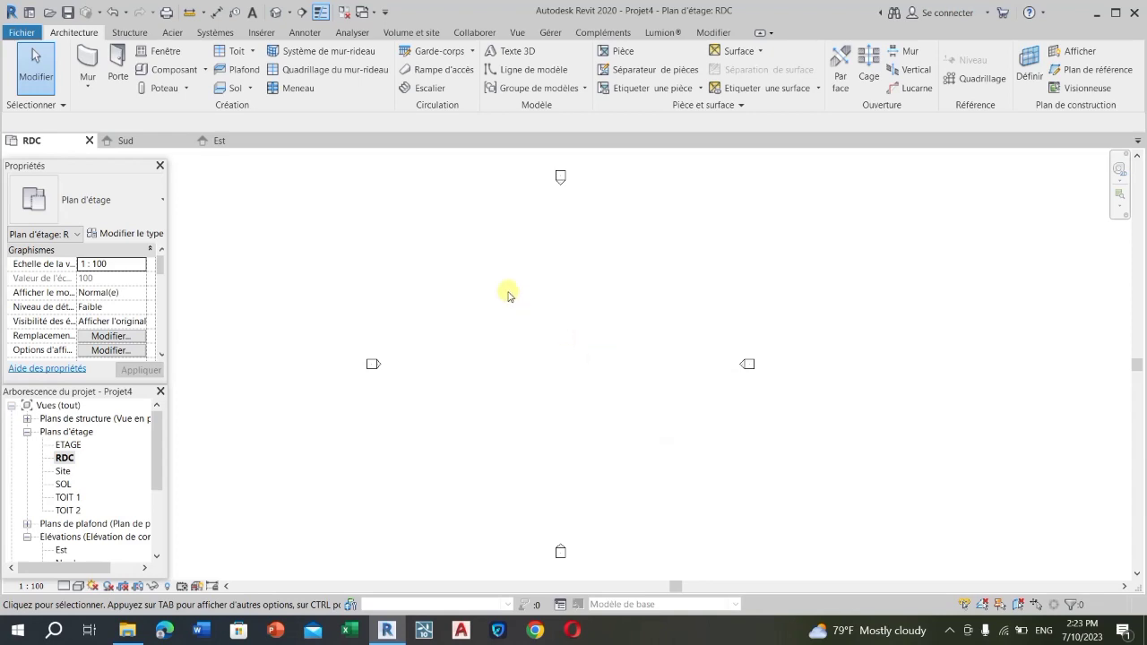
{"action": "scroll", "coordinate": [508, 292], "scroll_direction": "up", "scroll_amount": 1}
{"action": "scroll", "coordinate": [635, 240], "scroll_direction": "down", "scroll_amount": 1}
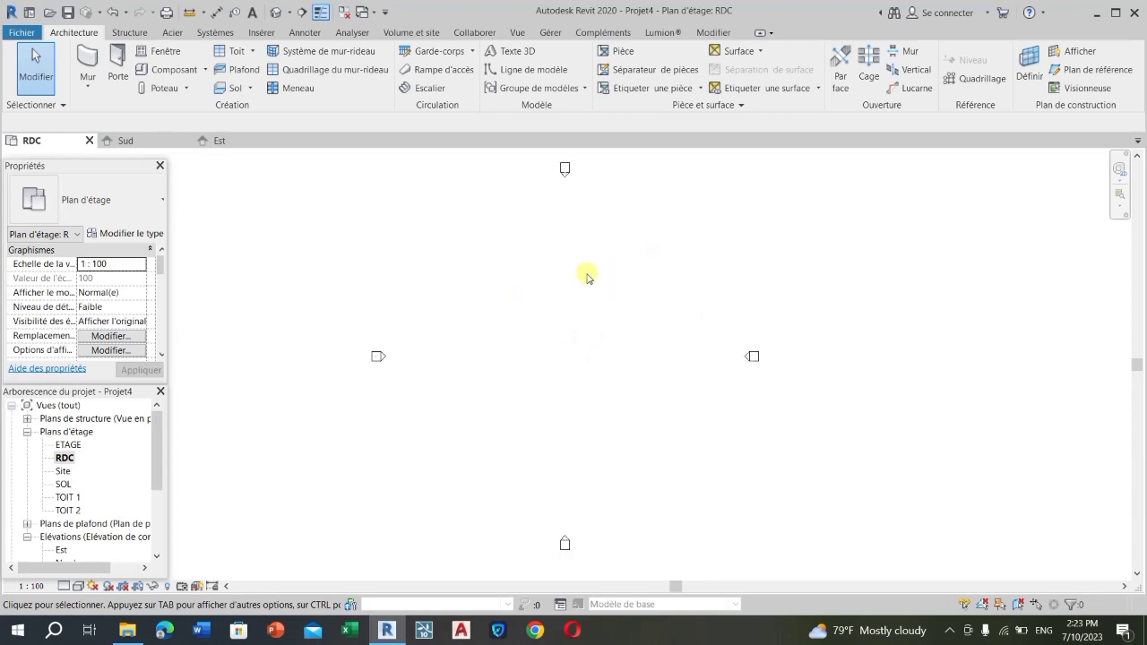
{"action": "scroll", "coordinate": [508, 269], "scroll_direction": "up", "scroll_amount": 1}
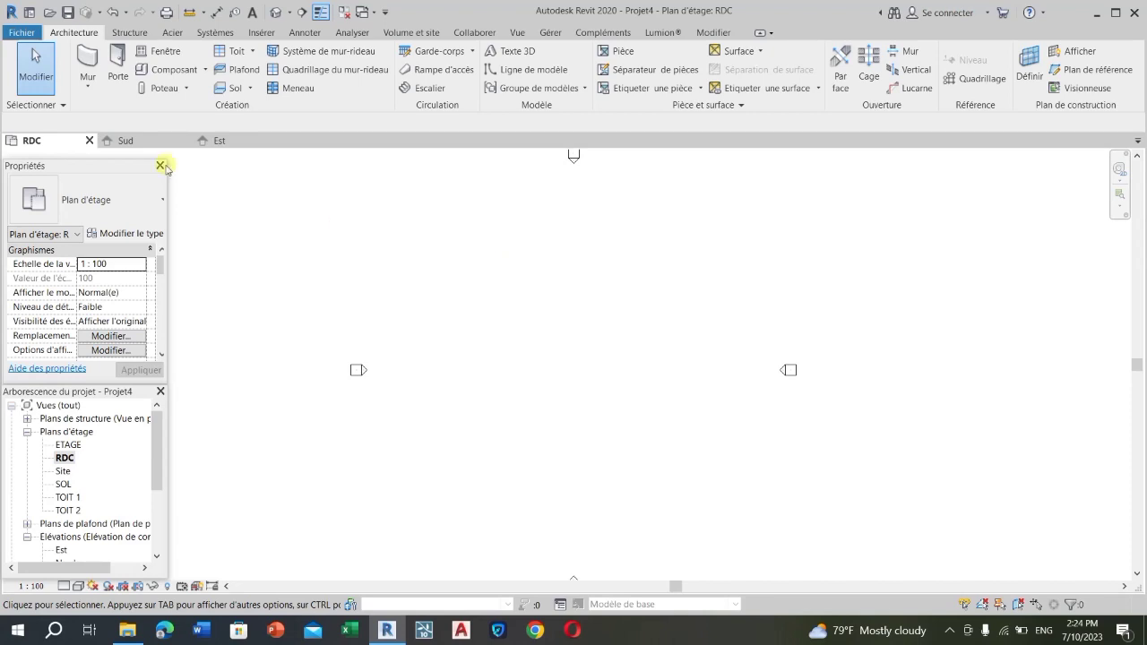
- View the VILLA DUPLEX TUTORIEL project's Sud elevation and default 3D view, and close the inactive views
{"action": "left_click", "coordinate": [235, 141]}
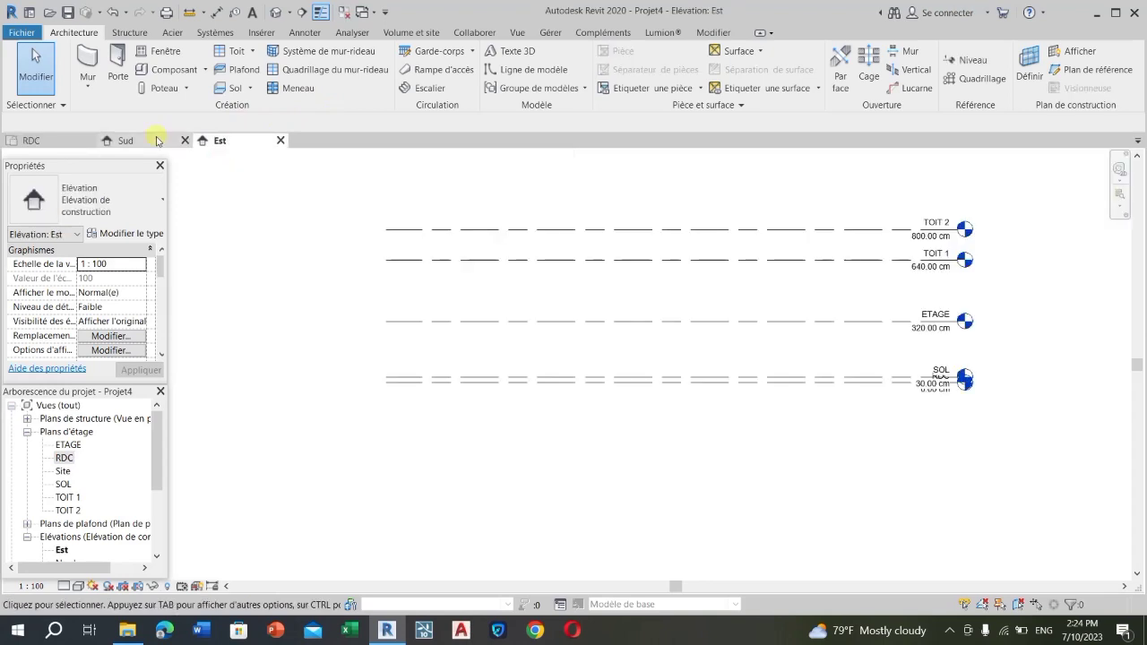
{"action": "left_click", "coordinate": [156, 139]}
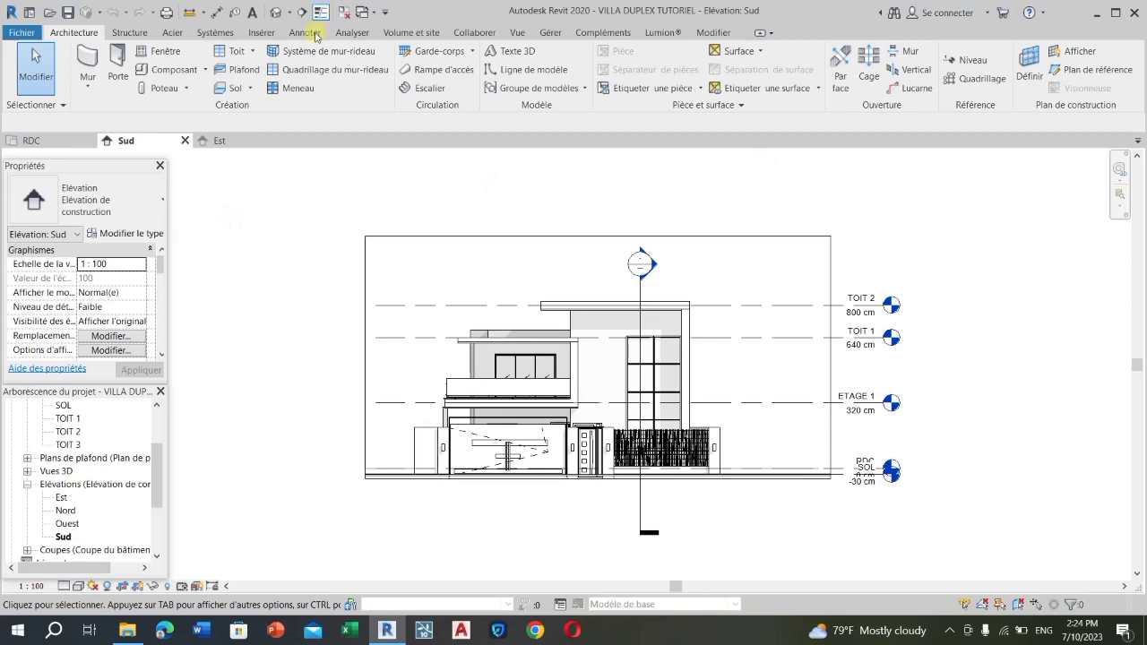
{"action": "left_click", "coordinate": [276, 12]}
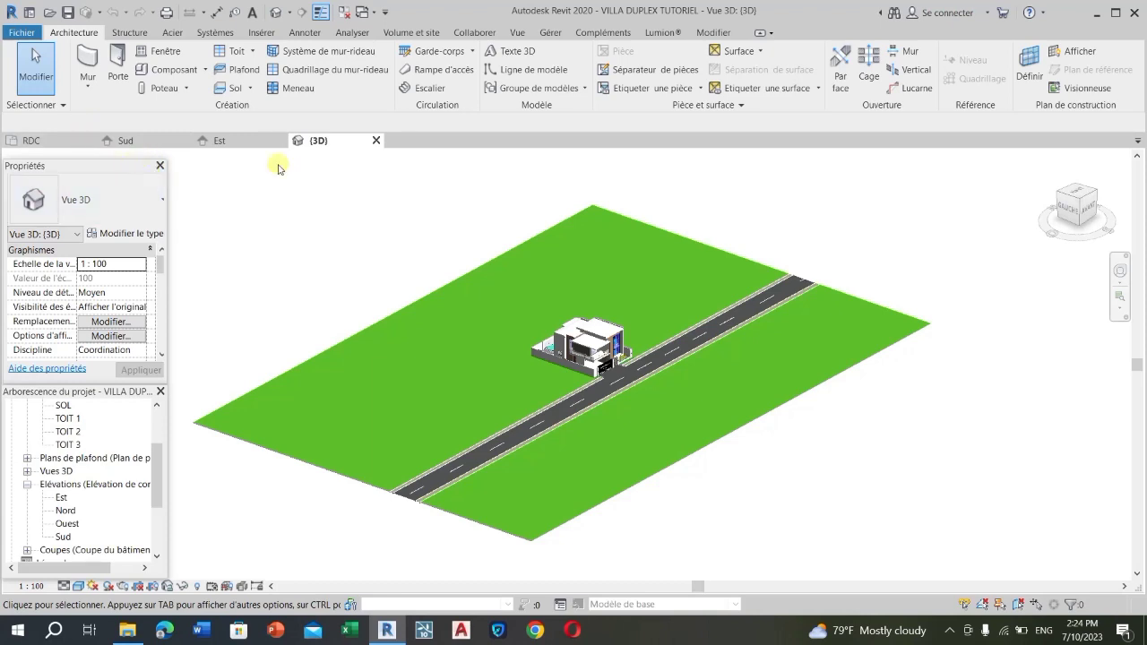
{"action": "scroll", "coordinate": [602, 380], "scroll_direction": "up", "scroll_amount": 4}
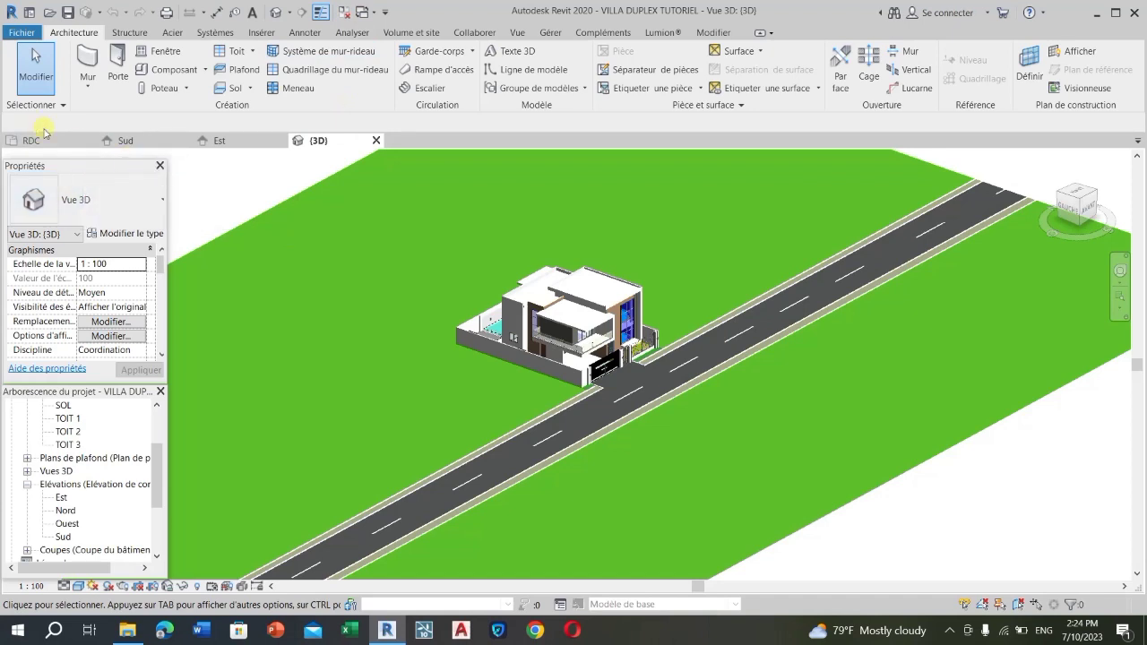
{"action": "left_click", "coordinate": [349, 17]}
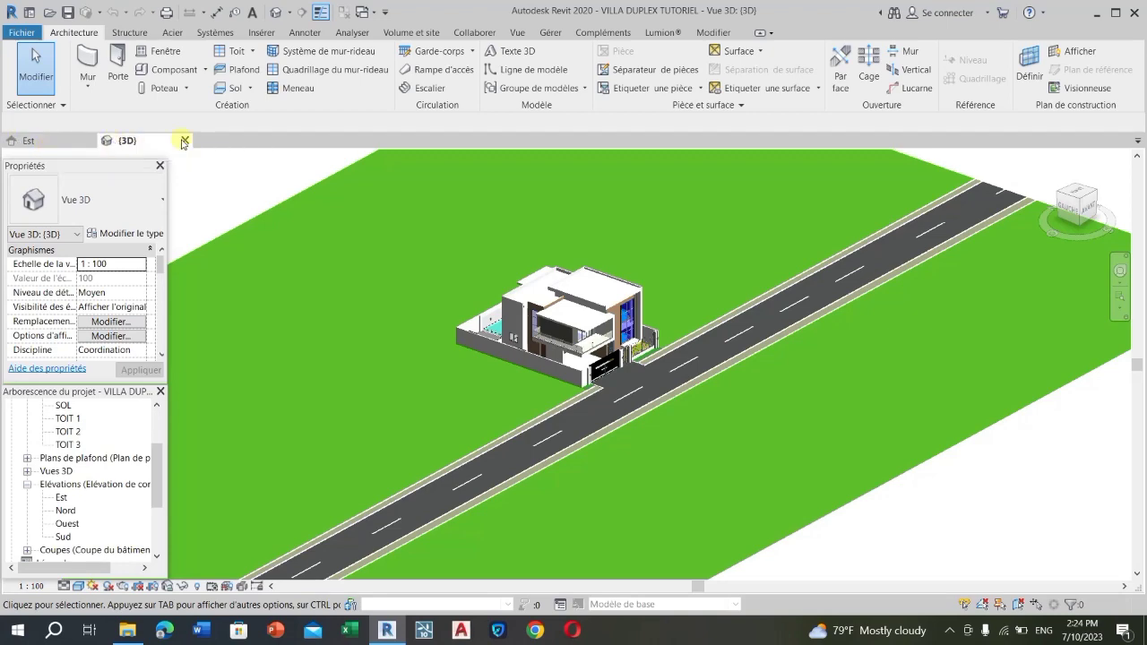
- Compare the reference villa's massing in its 3D view with the level lines in Projet4's Est elevation
{"action": "scroll", "coordinate": [549, 256], "scroll_direction": "up", "scroll_amount": 3}
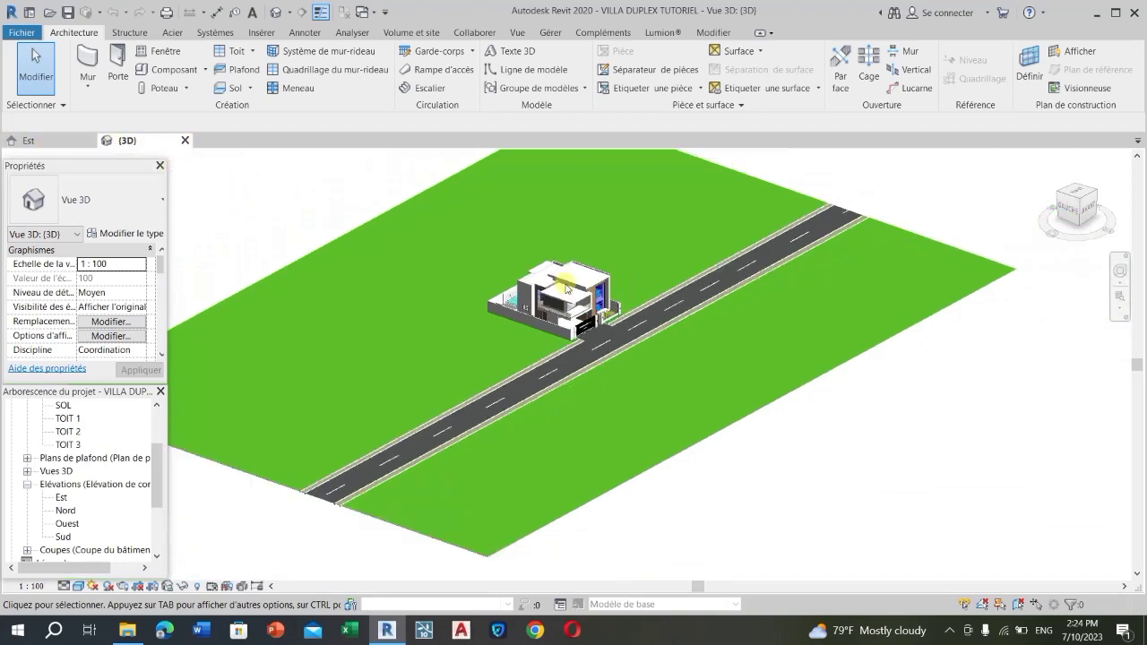
{"action": "scroll", "coordinate": [549, 255], "scroll_direction": "up", "scroll_amount": 2}
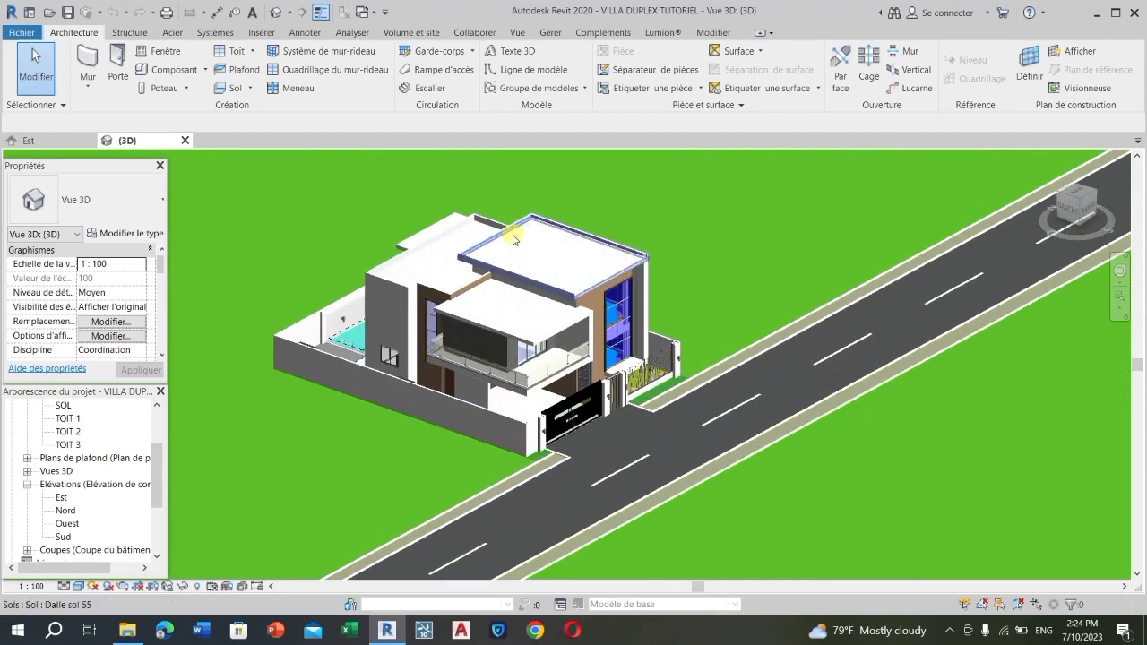
{"action": "left_click", "coordinate": [51, 145]}
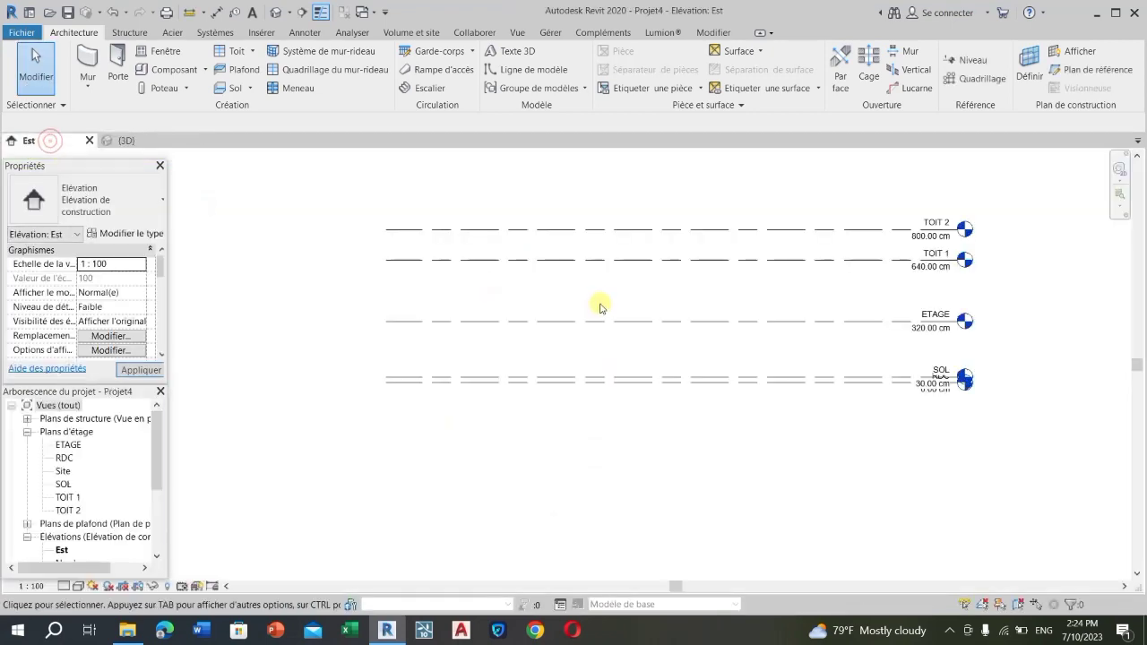
{"action": "scroll", "coordinate": [853, 236], "scroll_direction": "up", "scroll_amount": 2}
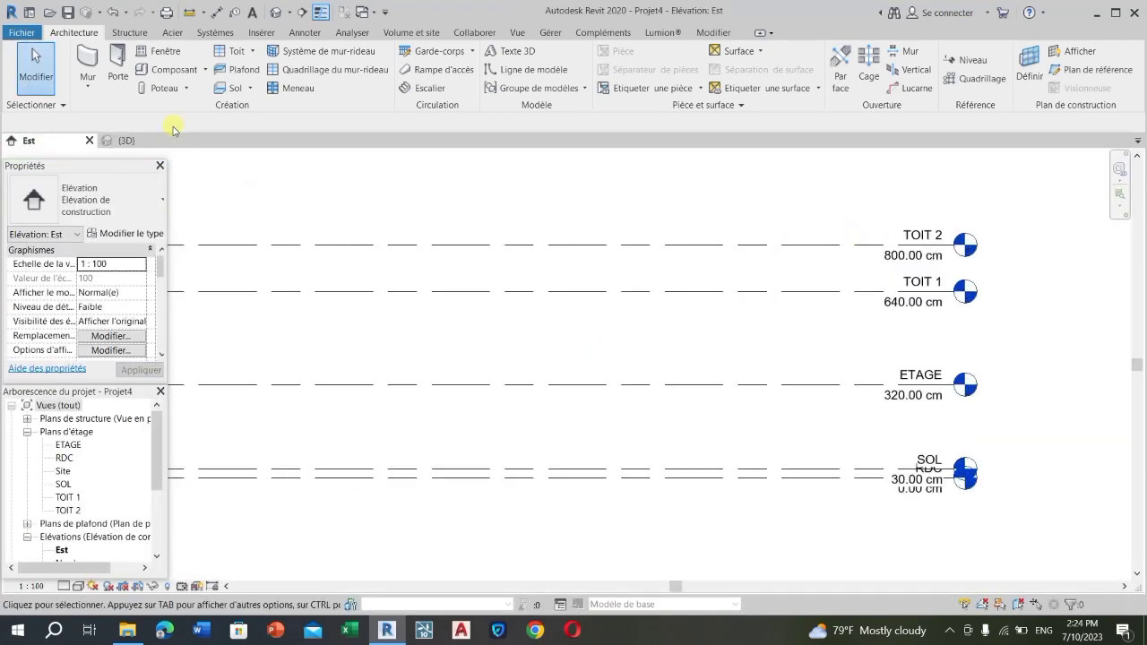
- Open the RDC floor plan of VILLA DUPLEX TUTORIEL and examine the ground-floor layout
{"action": "left_click", "coordinate": [126, 140]}
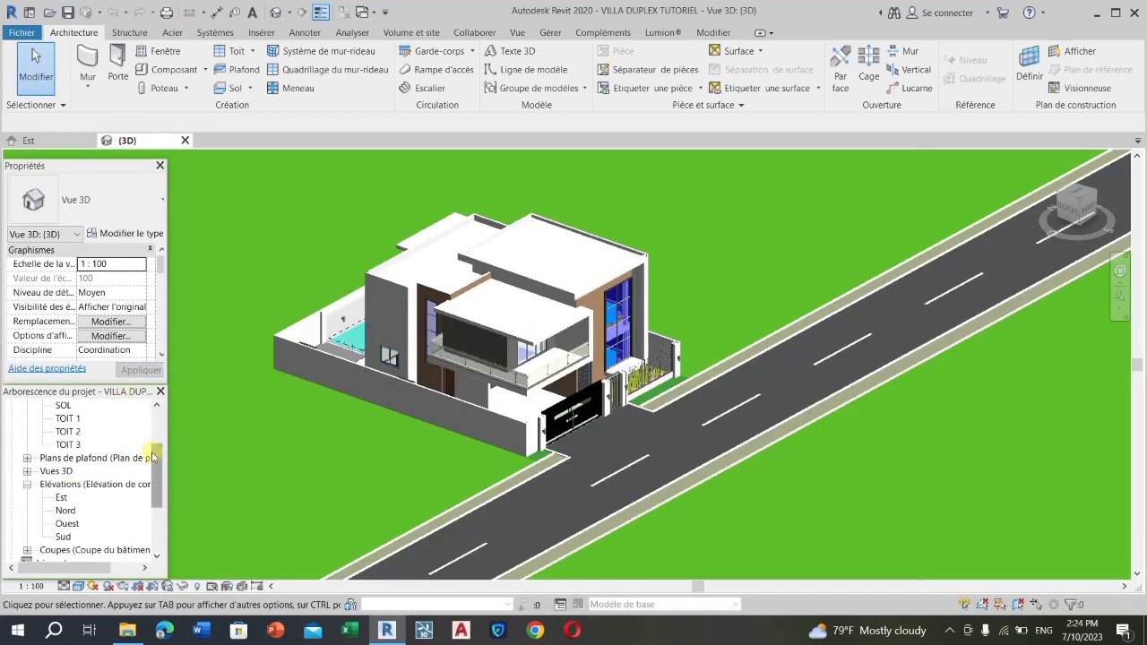
{"action": "left_click_drag", "start_coordinate": [152, 457], "coordinate": [152, 431]}
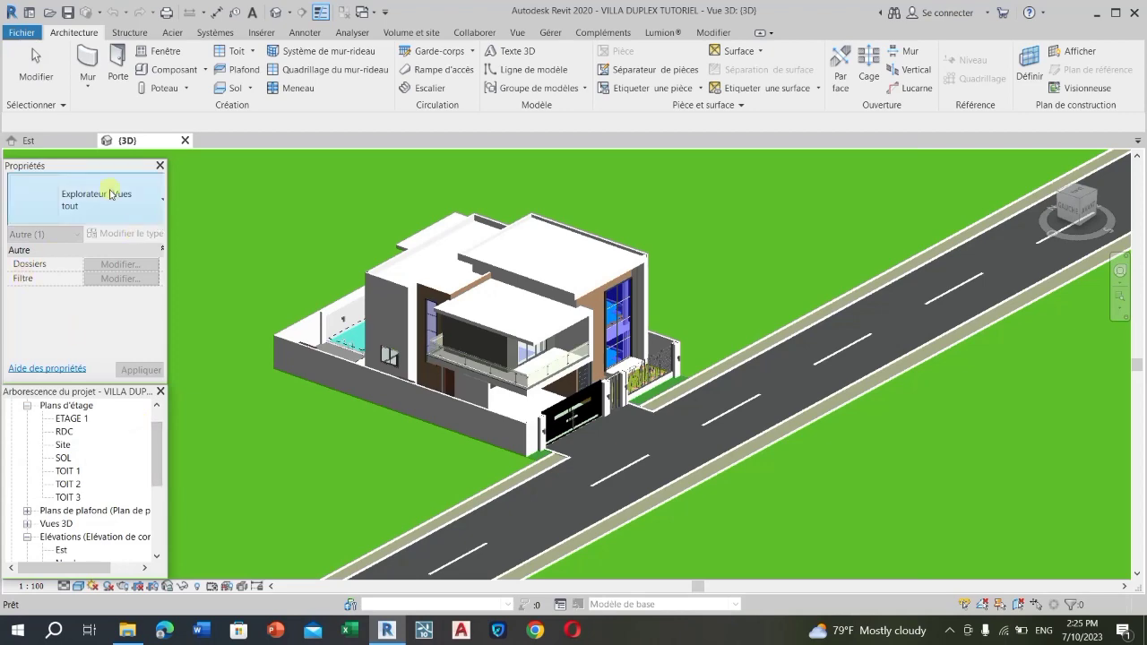
{"action": "double_click", "coordinate": [76, 436]}
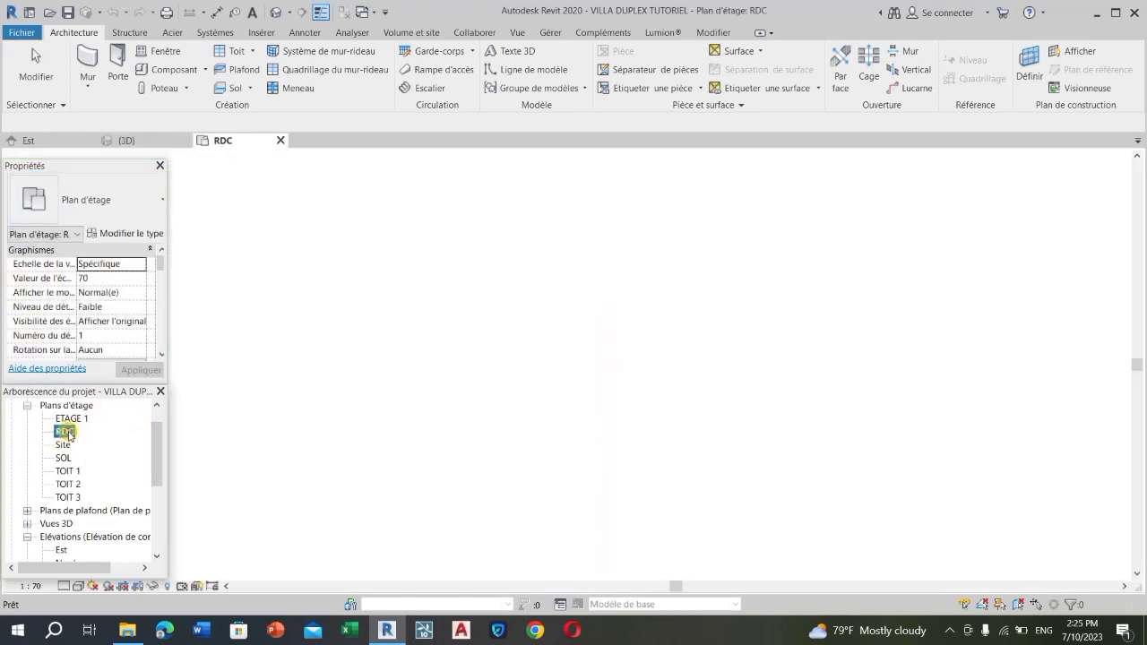
{"action": "scroll", "coordinate": [666, 433], "scroll_direction": "up", "scroll_amount": 5}
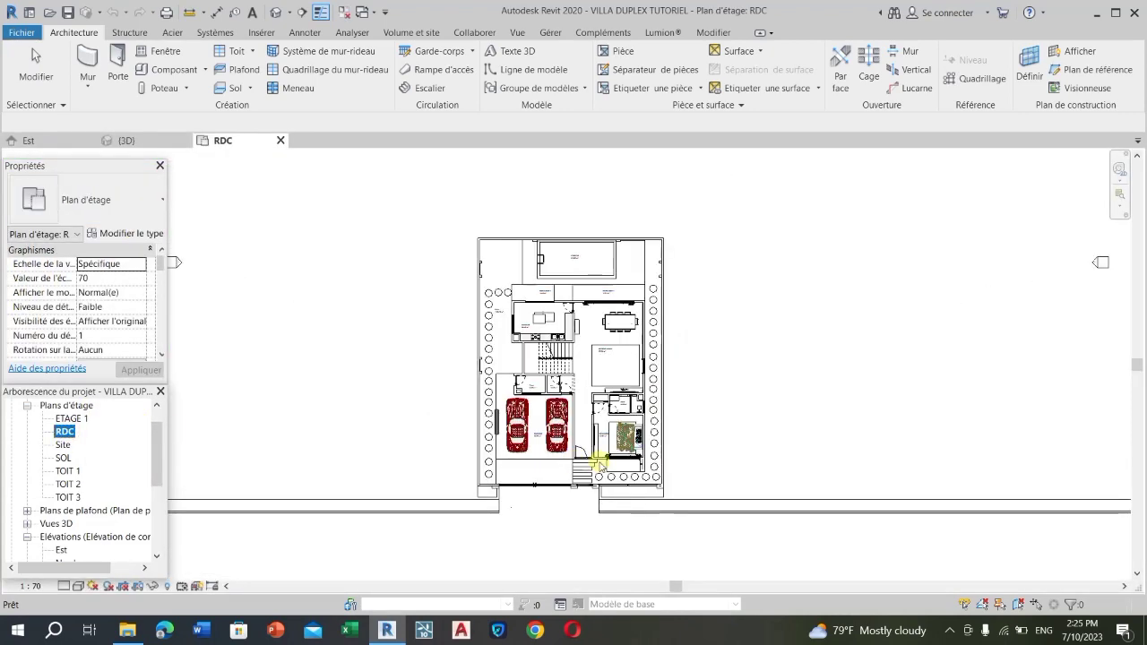
{"action": "scroll", "coordinate": [501, 481], "scroll_direction": "down", "scroll_amount": 3}
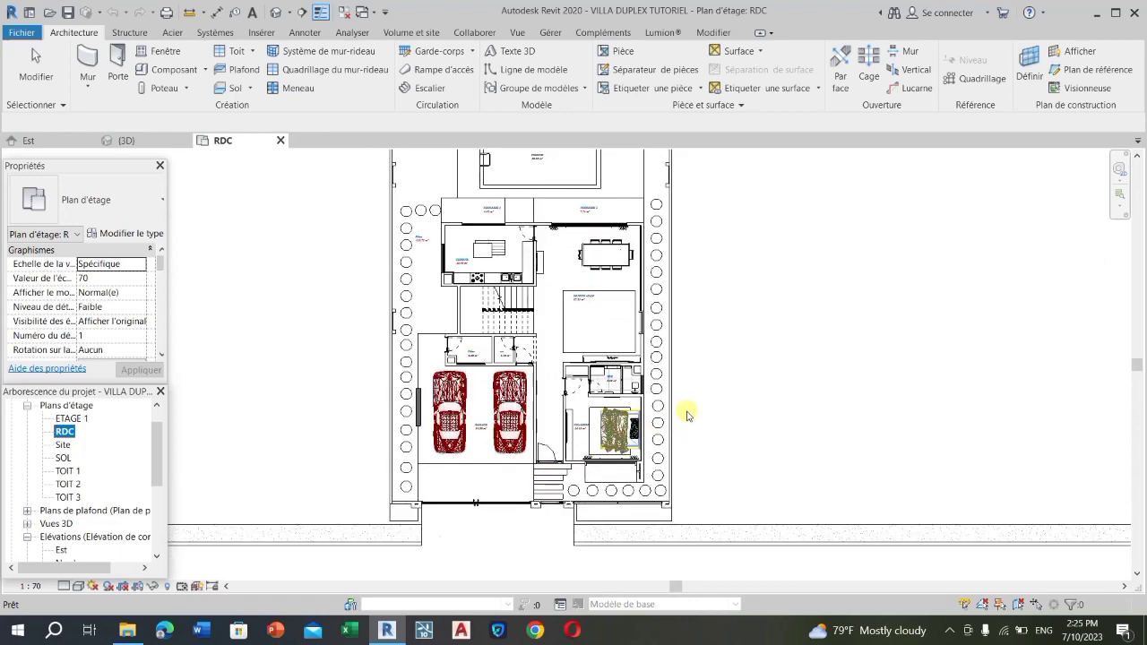
{"action": "scroll", "coordinate": [613, 349], "scroll_direction": "down", "scroll_amount": 2}
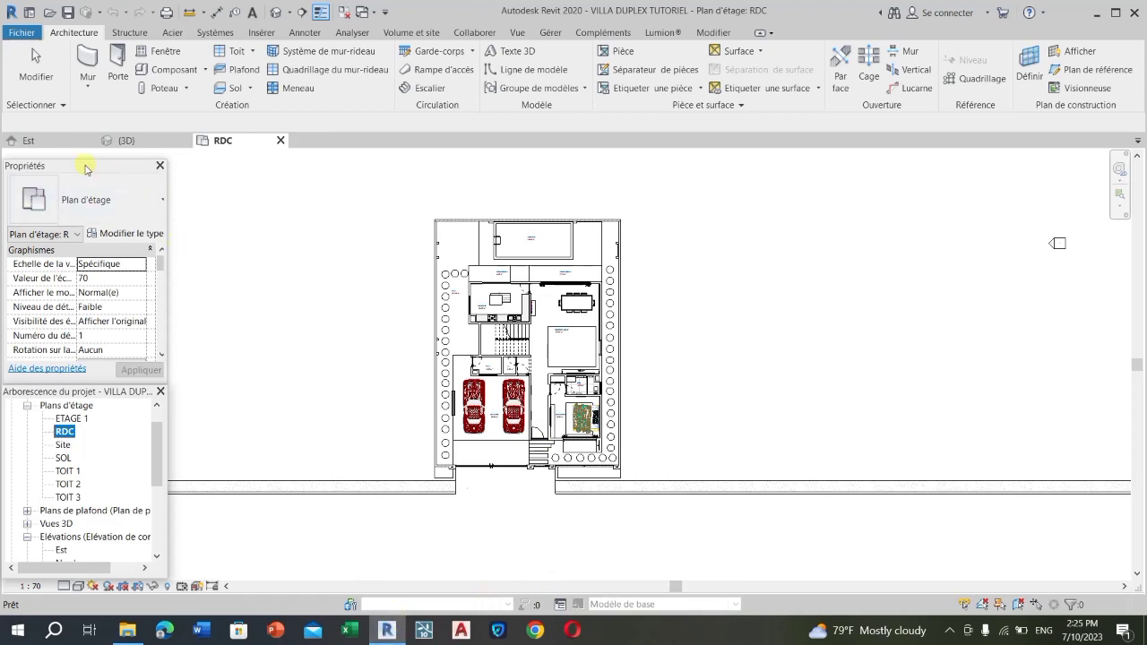
- Close the reference villa's 3D view and open the RDC floor plan of Projet4
{"action": "left_click", "coordinate": [45, 141]}
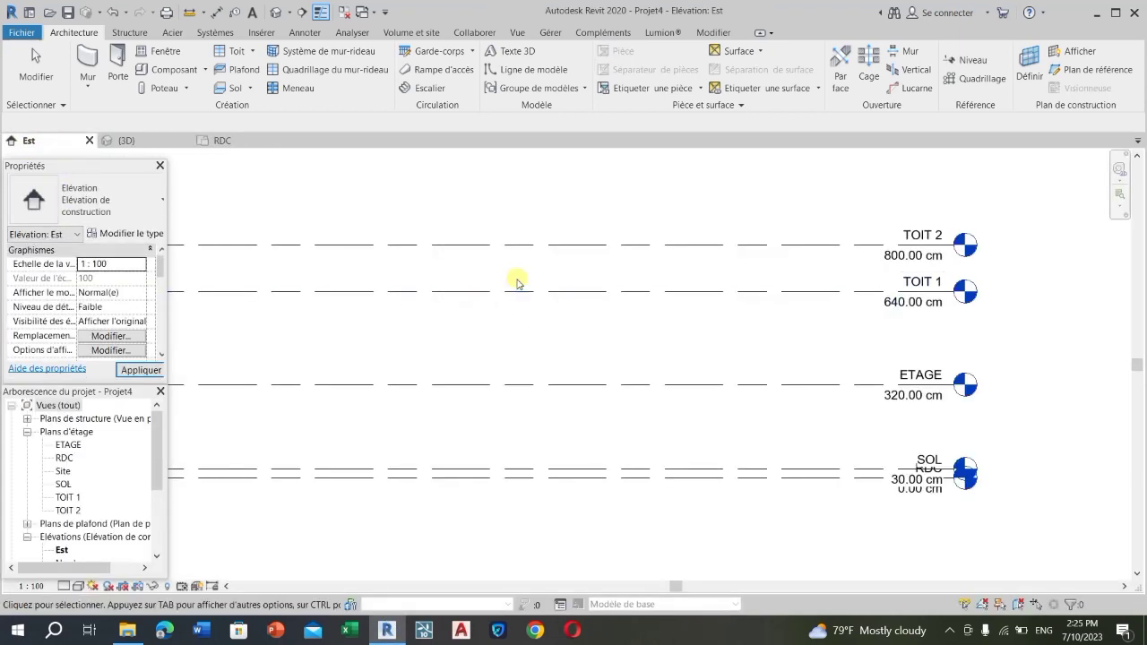
{"action": "left_click", "coordinate": [186, 140]}
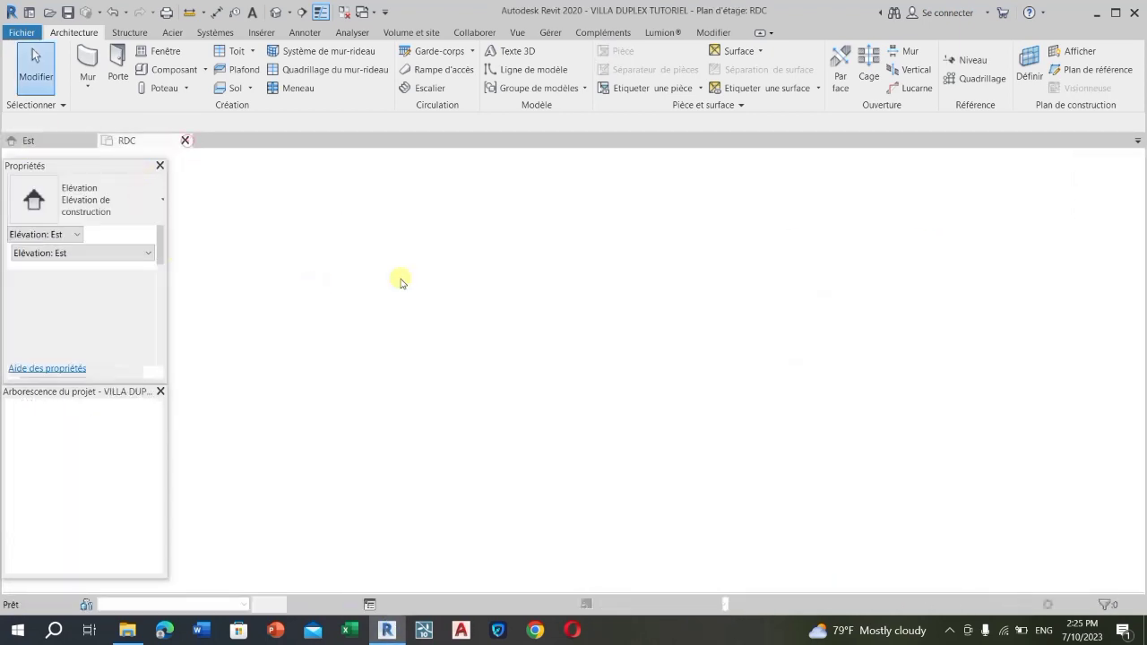
{"action": "left_click", "coordinate": [95, 141]}
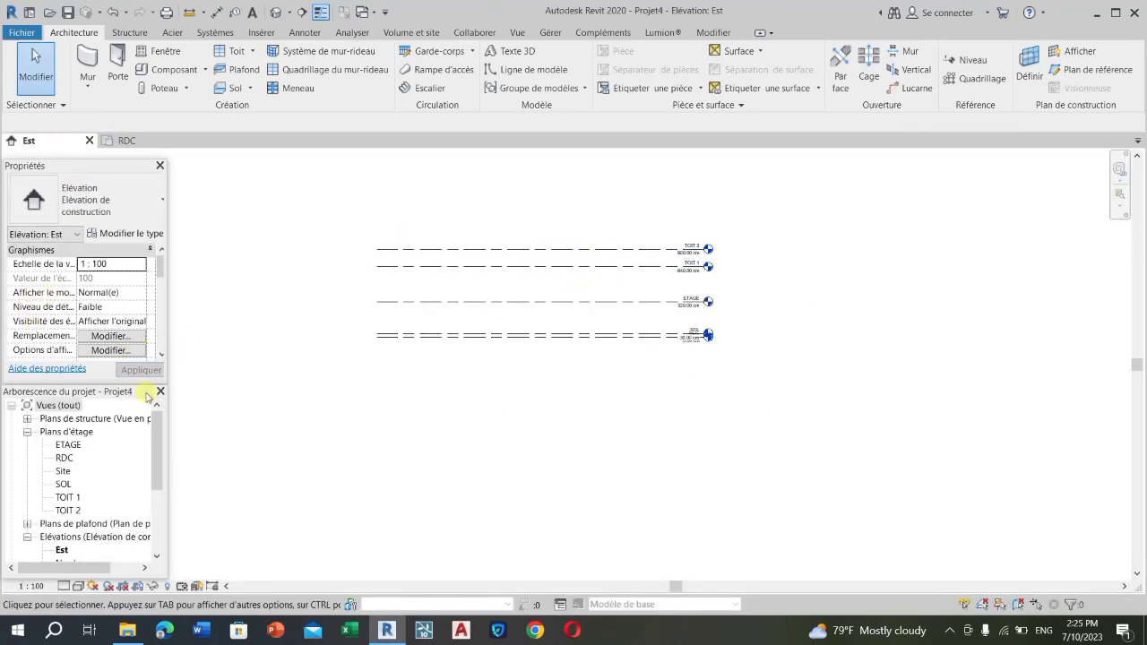
{"action": "left_click", "coordinate": [64, 458]}
{"action": "double_click", "coordinate": [64, 458]}
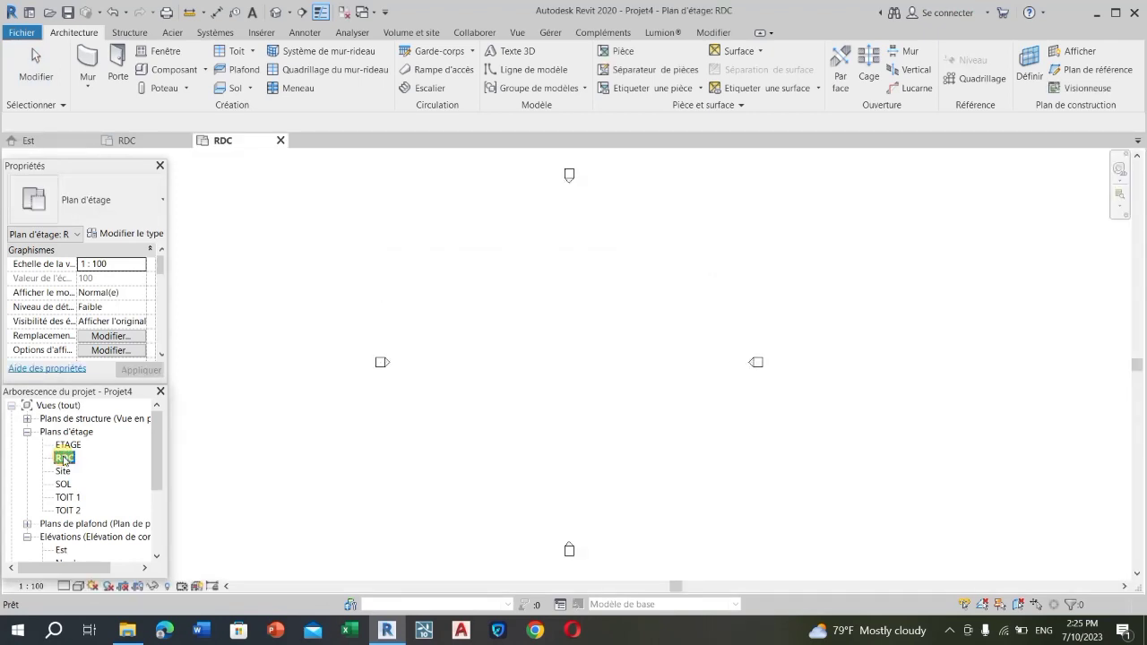
{"action": "scroll", "coordinate": [564, 403], "scroll_direction": "down", "scroll_amount": 3}
{"action": "left_click", "coordinate": [576, 387]}
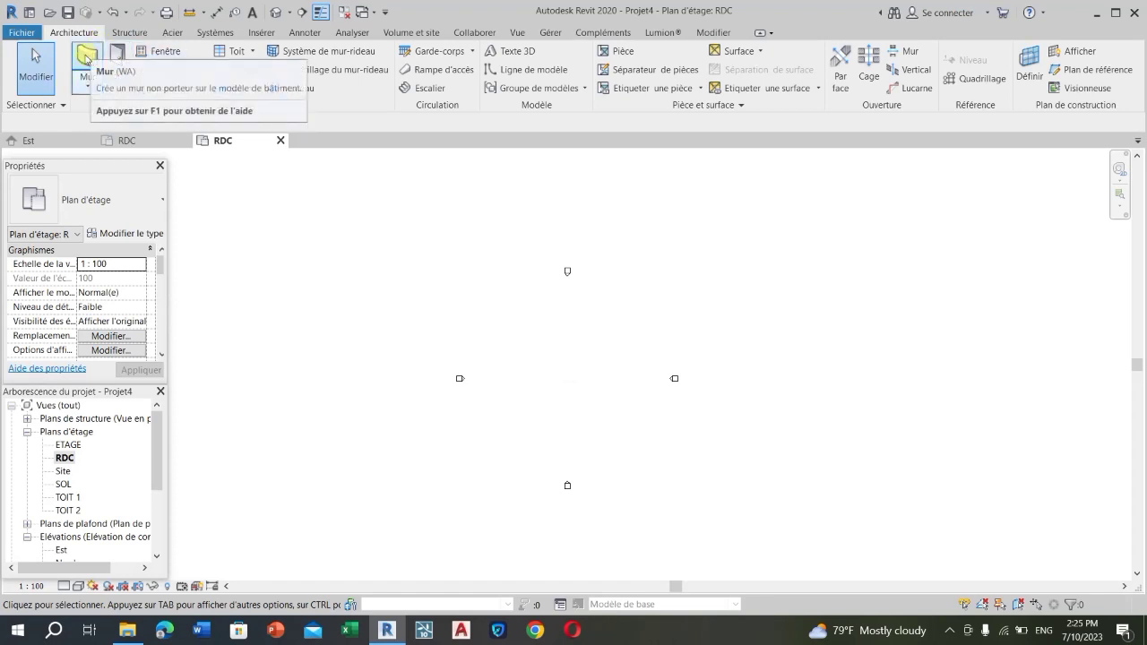
- Start the Wall tool and duplicate the Générique - 200 mm wall type under the name MUR 18
{"action": "left_click", "coordinate": [86, 57]}
{"action": "scroll", "coordinate": [570, 429], "scroll_direction": "up", "scroll_amount": 1}
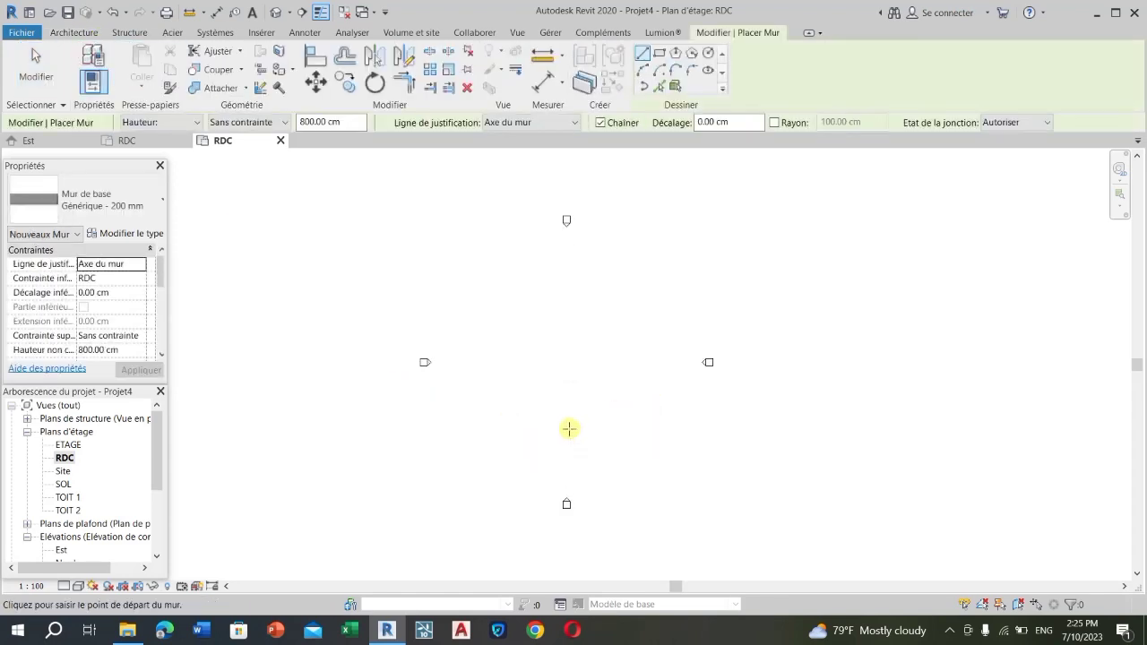
{"action": "scroll", "coordinate": [569, 429], "scroll_direction": "up", "scroll_amount": 1}
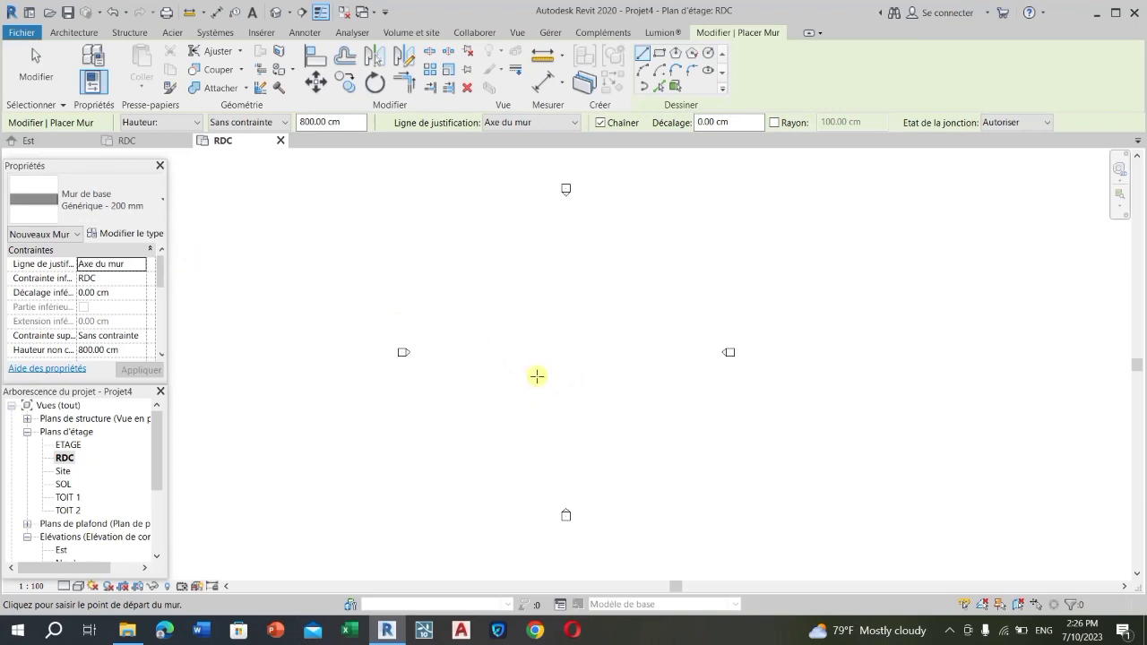
{"action": "left_click", "coordinate": [125, 235]}
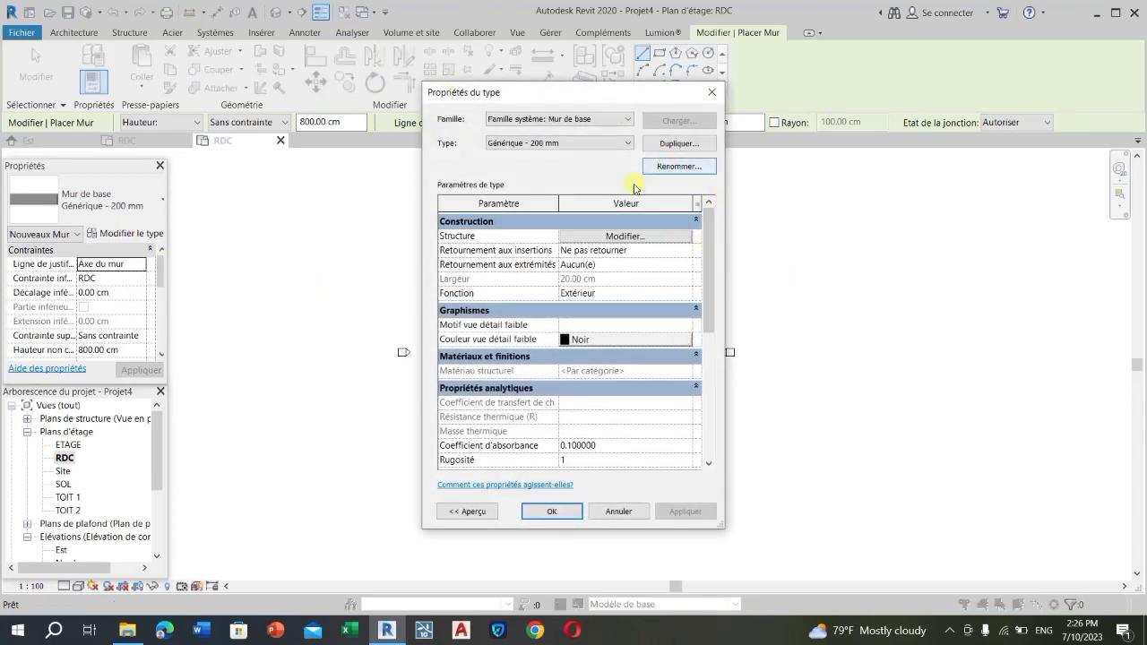
{"action": "left_click", "coordinate": [686, 145]}
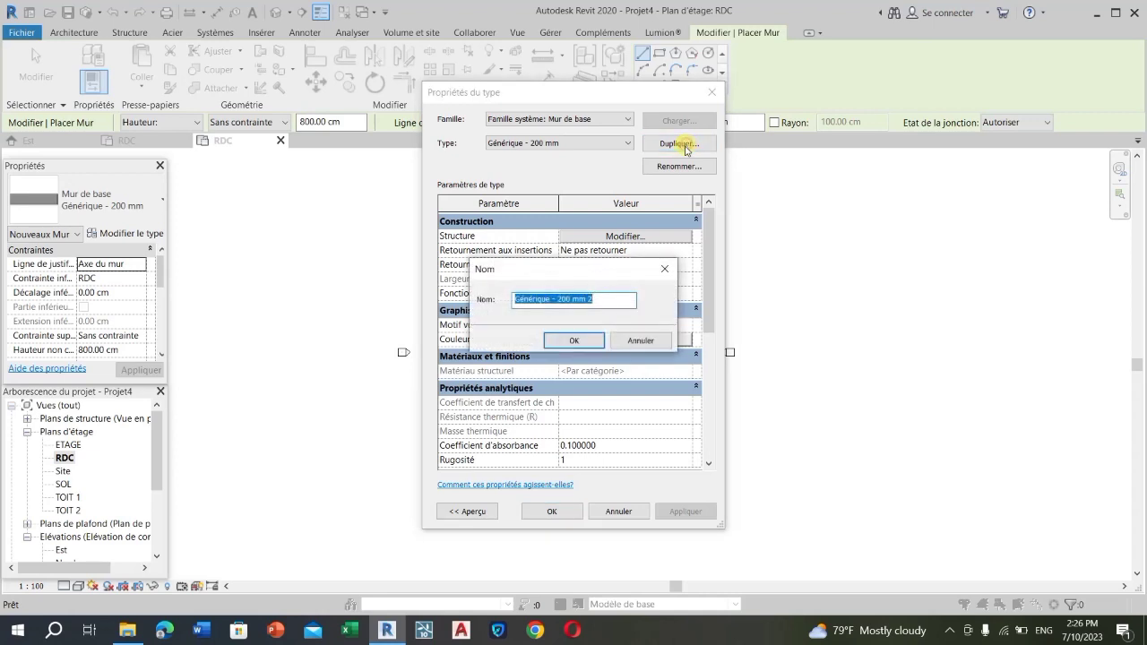
{"action": "left_click", "coordinate": [604, 301]}
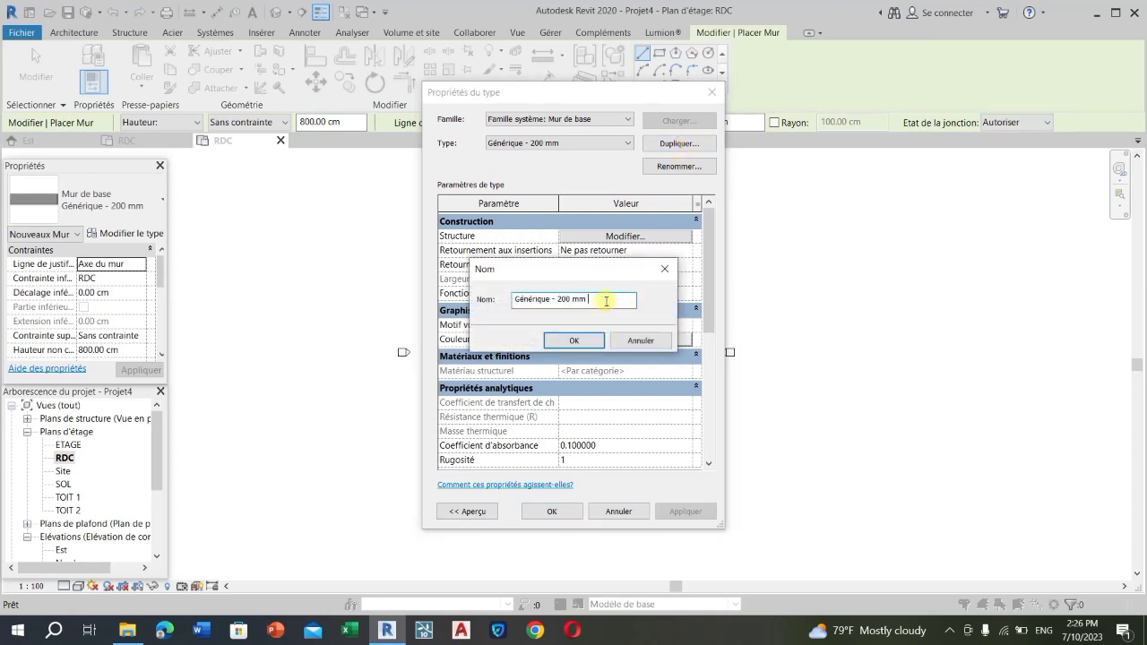
{"action": "key", "text": "BackSpace"}
{"action": "key", "text": "BackSpace"}
{"action": "key", "text": "BackSpace"}
{"action": "key", "text": "BackSpace"}
{"action": "key", "text": "BackSpace"}
{"action": "key", "text": "BackSpace"}
{"action": "key", "text": "BackSpace"}
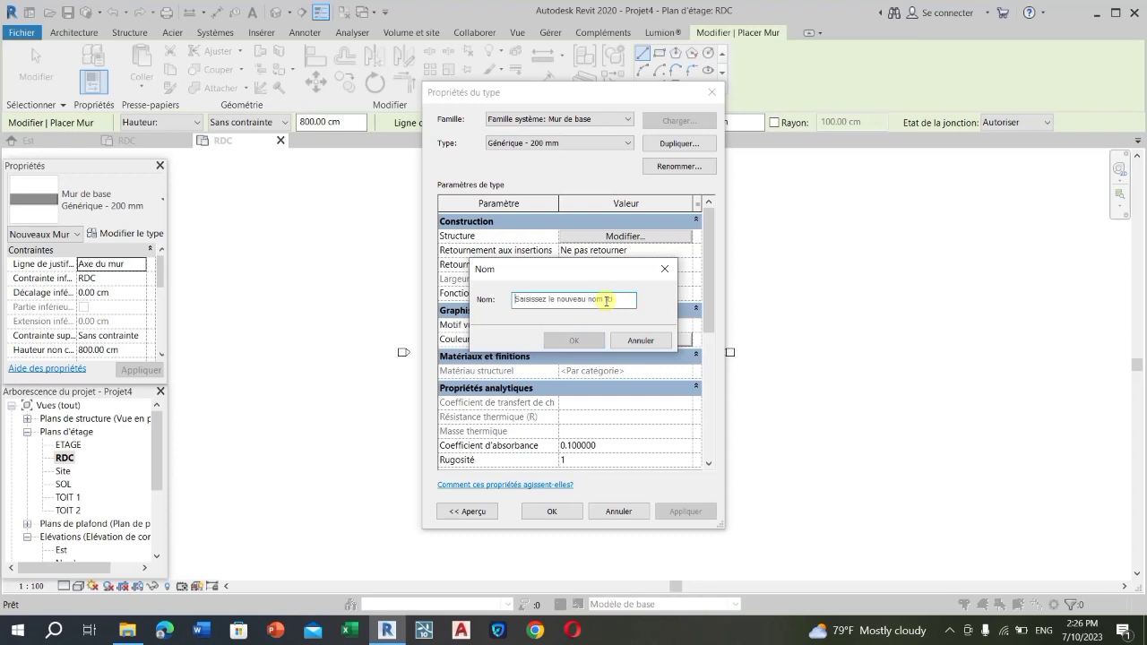
{"action": "type", "text": "MUR 18"}
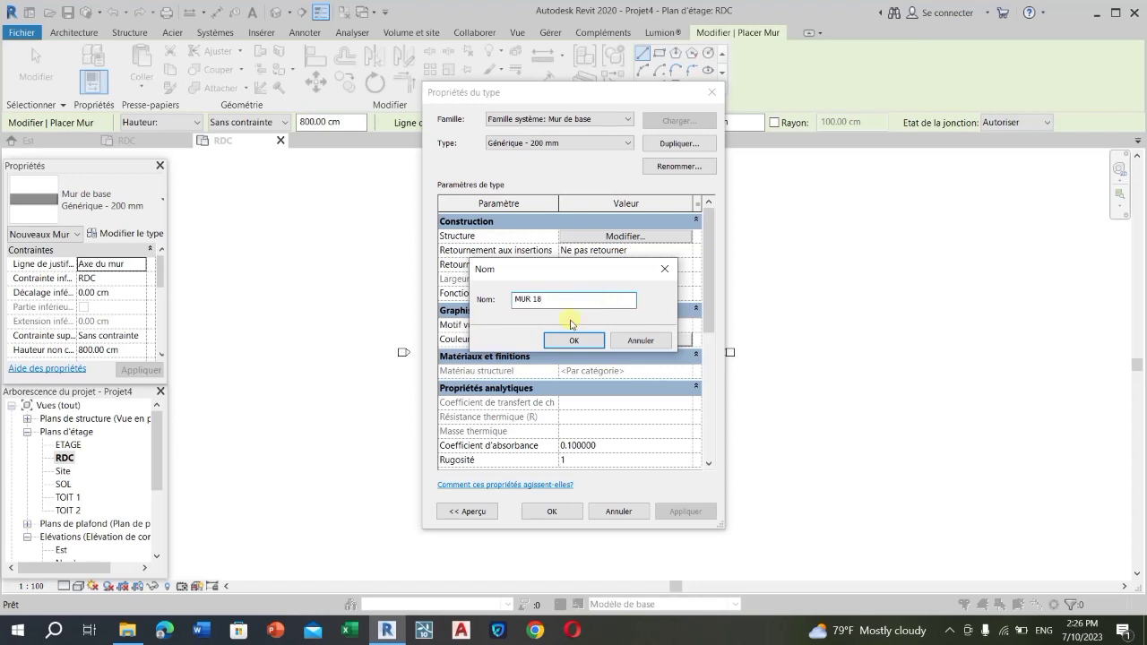
{"action": "left_click", "coordinate": [573, 340]}
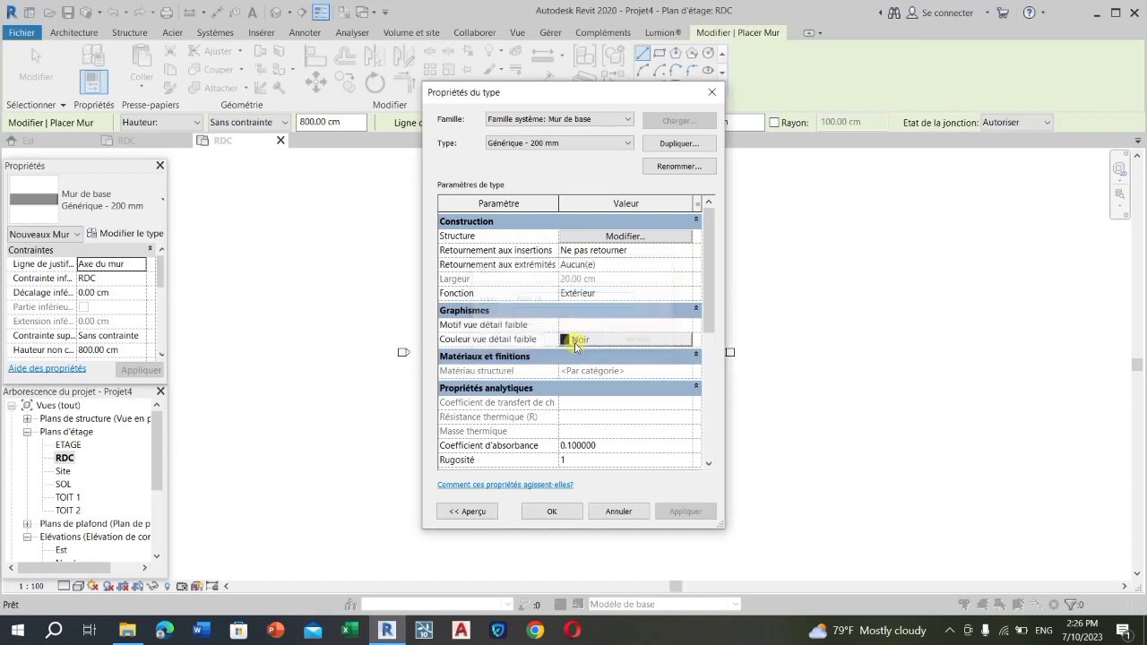
- Open the layer structure of MUR 18 and set the structural core layer's thickness to 15 cm
{"action": "left_click", "coordinate": [624, 238]}
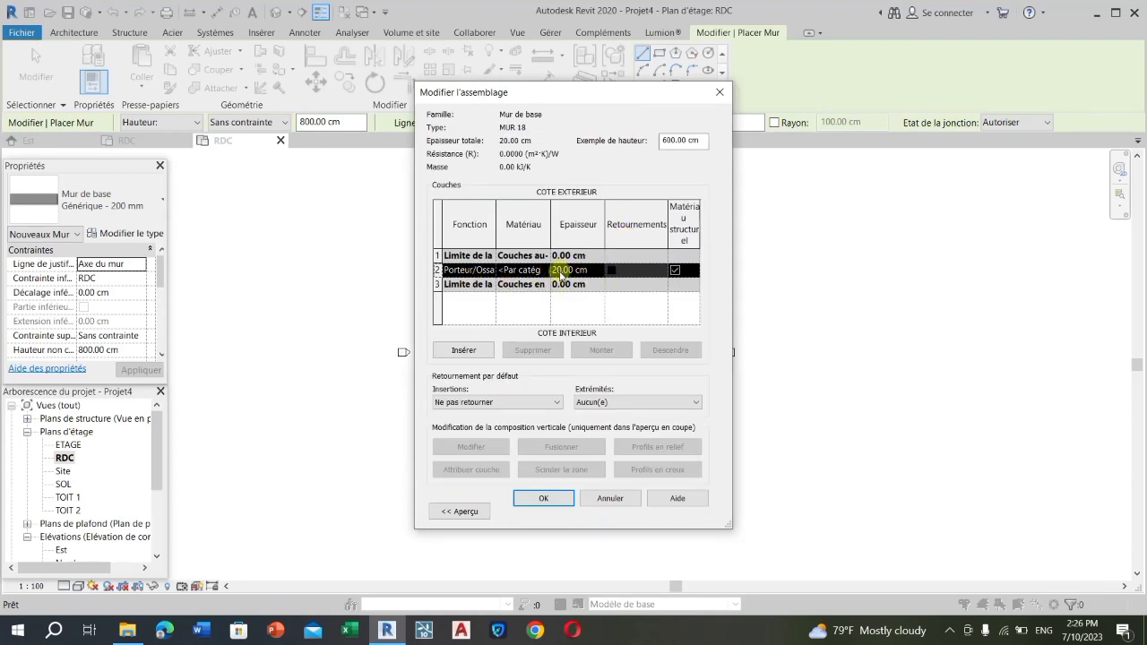
{"action": "left_click", "coordinate": [557, 271]}
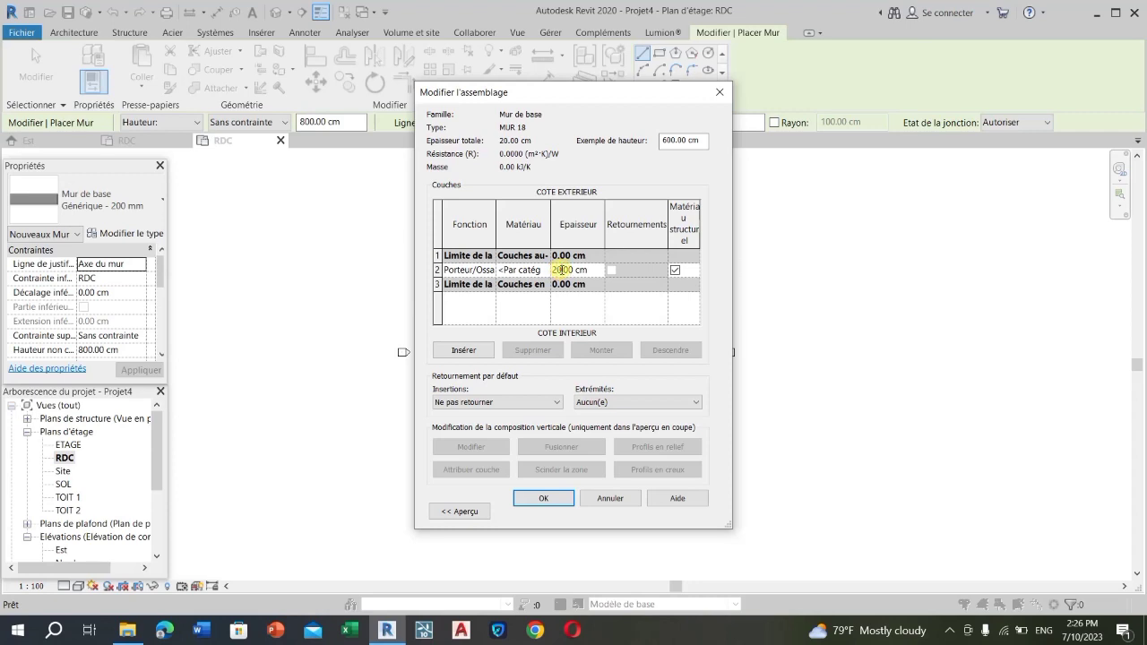
{"action": "left_click_drag", "start_coordinate": [561, 269], "coordinate": [552, 271]}
{"action": "type", "text": "15"}
- Insert a layer on the exterior side of MUR 18, outside the core boundary, with a thickness of 1.5 cm
{"action": "left_click", "coordinate": [438, 255]}
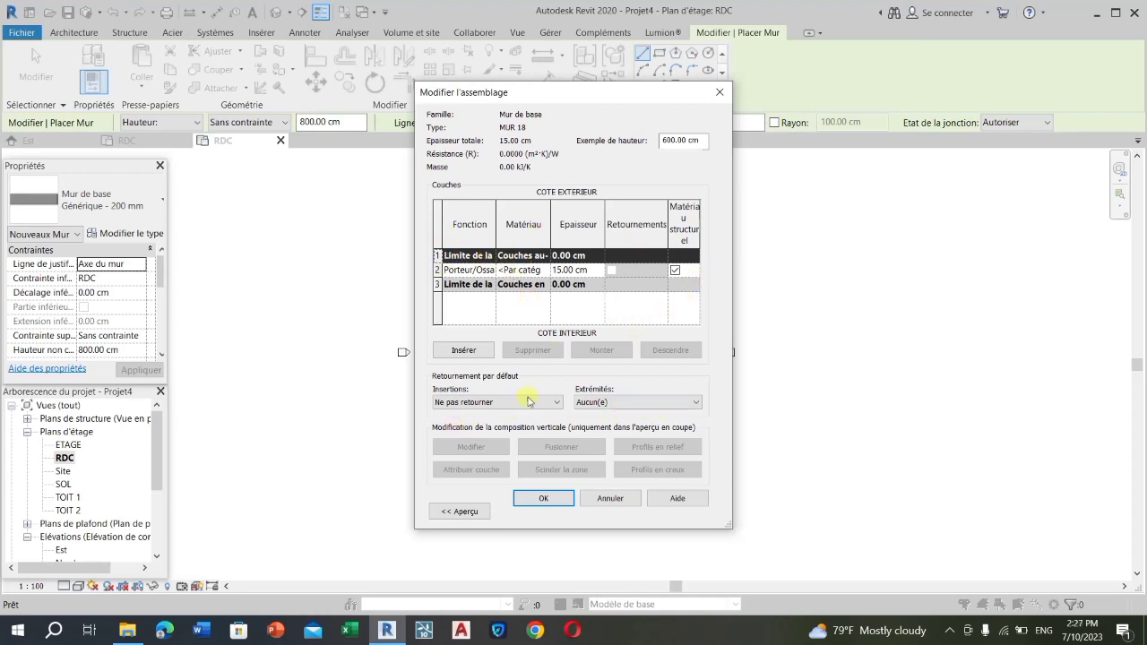
{"action": "left_click", "coordinate": [471, 352]}
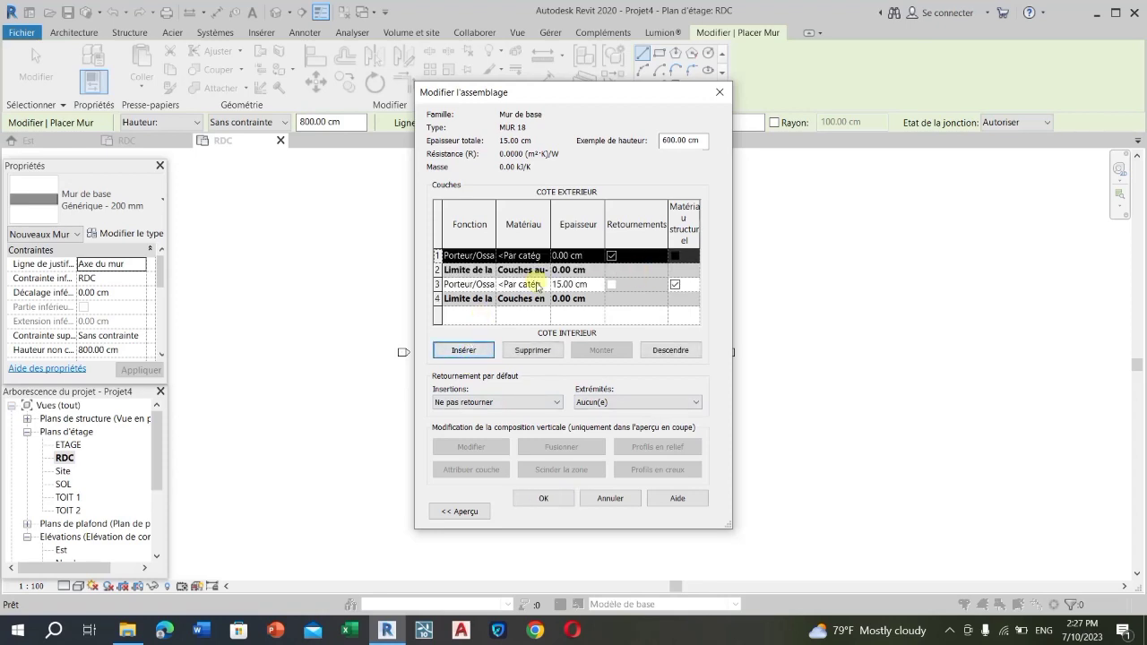
{"action": "left_click", "coordinate": [446, 268]}
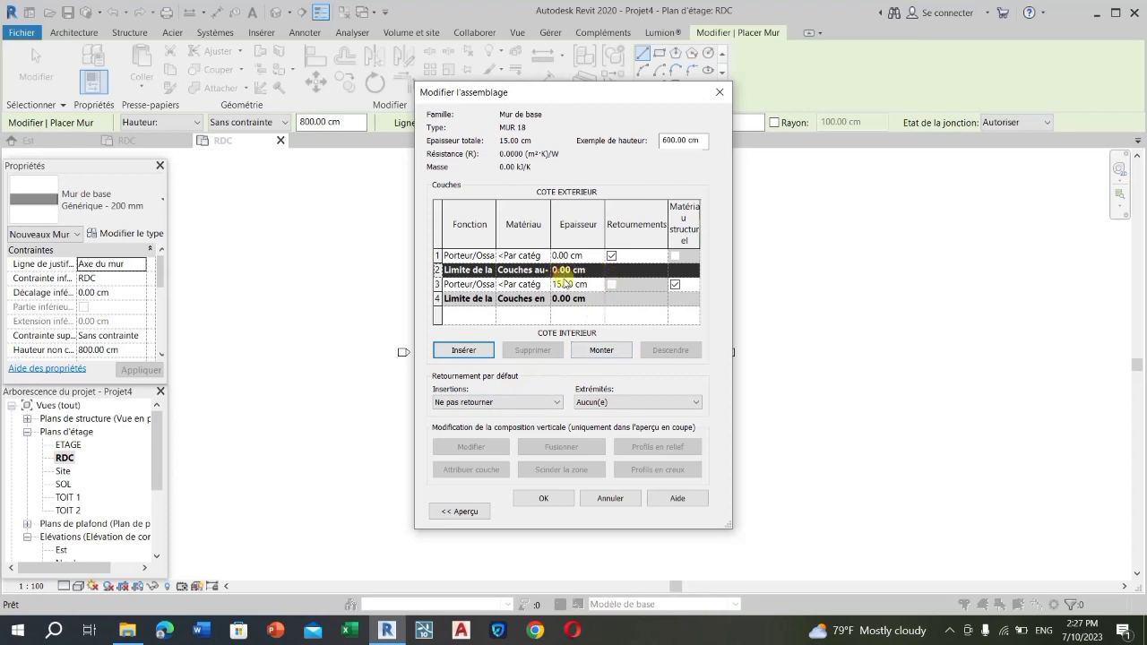
{"action": "left_click", "coordinate": [611, 257]}
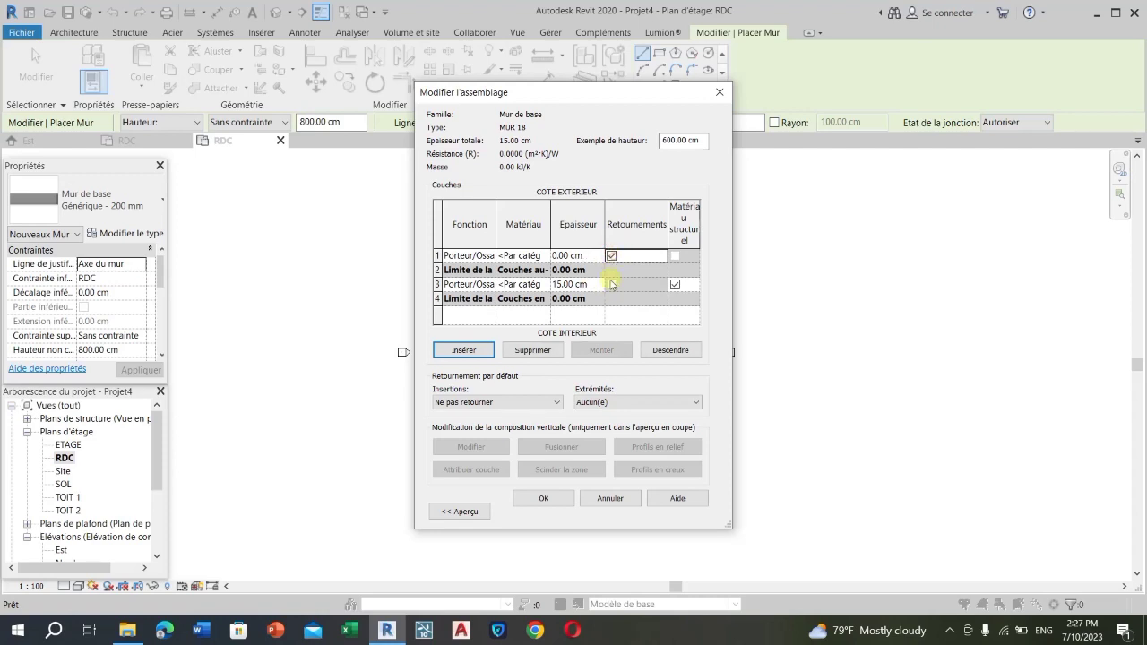
{"action": "left_click", "coordinate": [611, 256]}
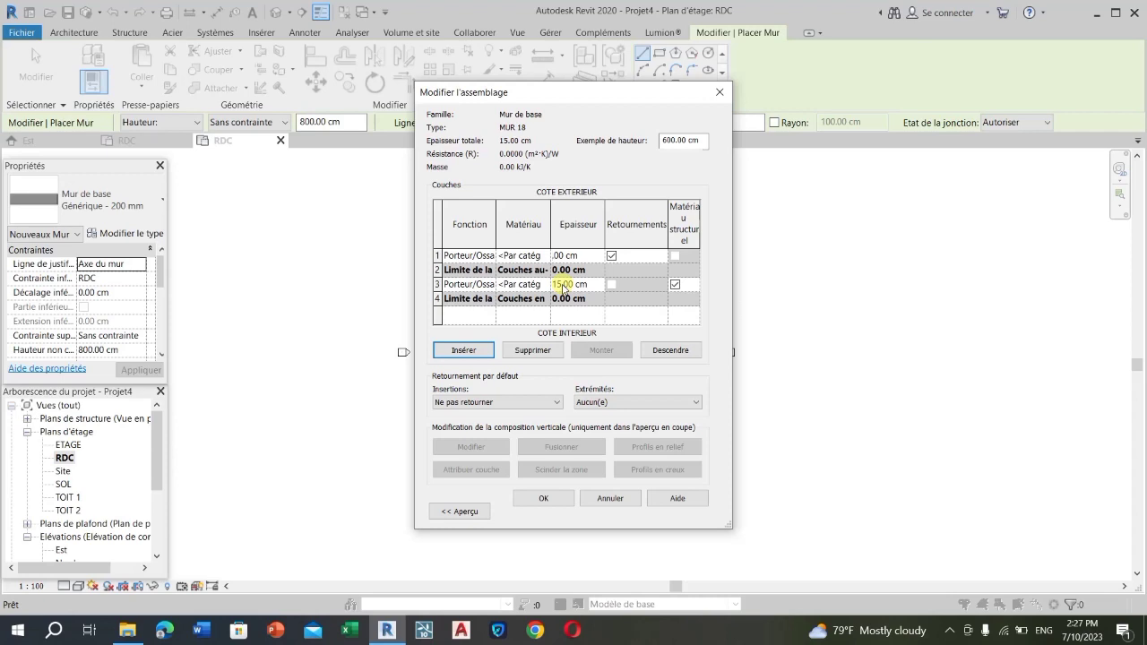
{"action": "type", "text": "1.5"}
{"action": "key", "text": "Delete"}
{"action": "left_click", "coordinate": [437, 269]}
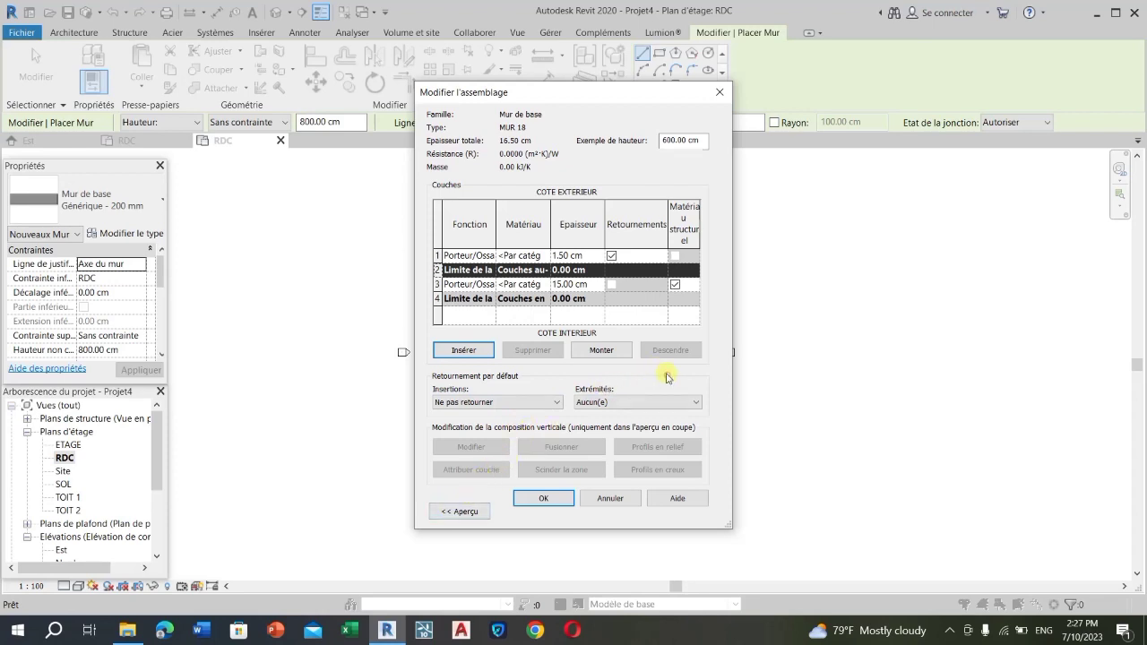
- Insert a 1.5 cm layer in MUR 18 between the 15 cm layer and the interior core boundary
{"action": "left_click", "coordinate": [441, 300]}
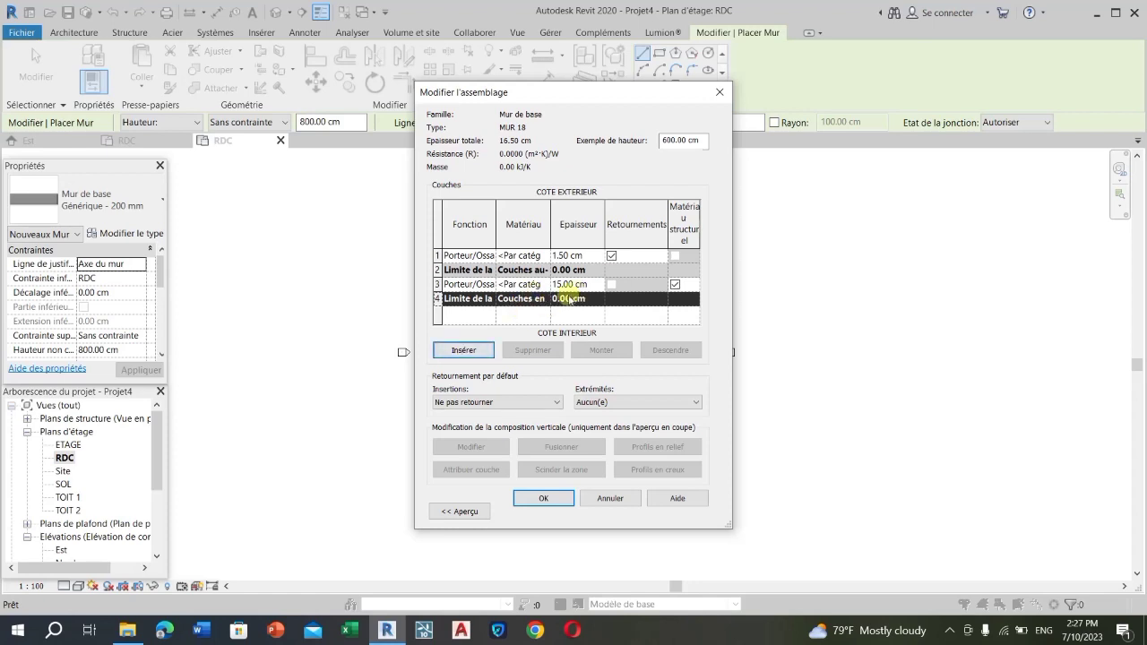
{"action": "left_click", "coordinate": [463, 350]}
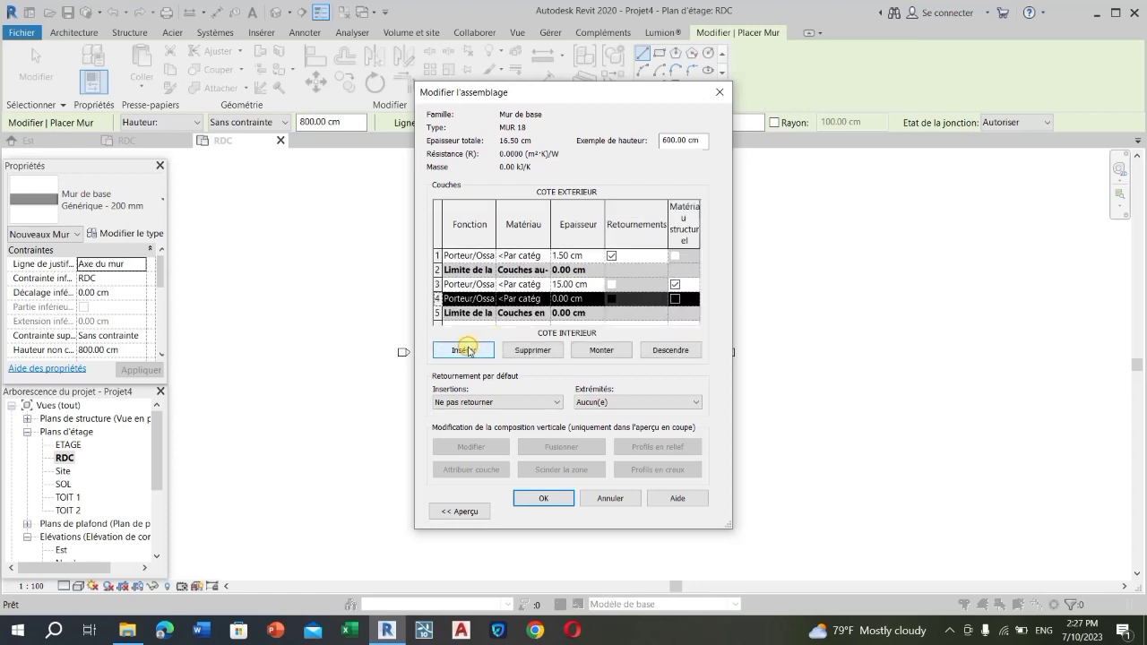
{"action": "left_click", "coordinate": [564, 299]}
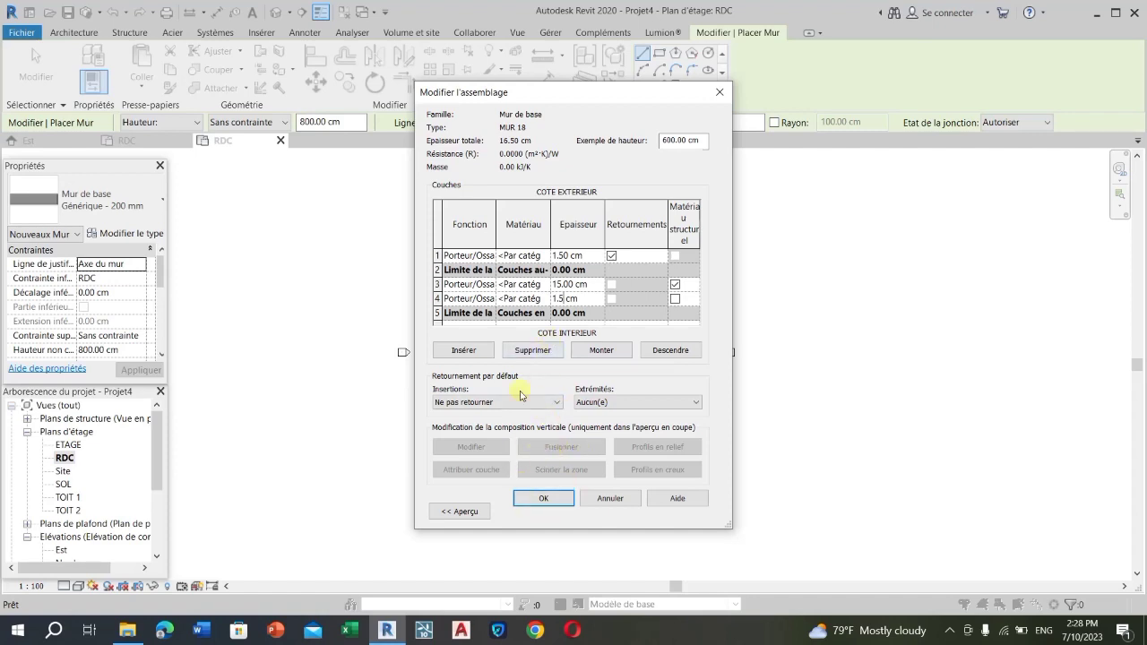
{"action": "left_click", "coordinate": [516, 313]}
{"action": "left_click", "coordinate": [439, 312]}
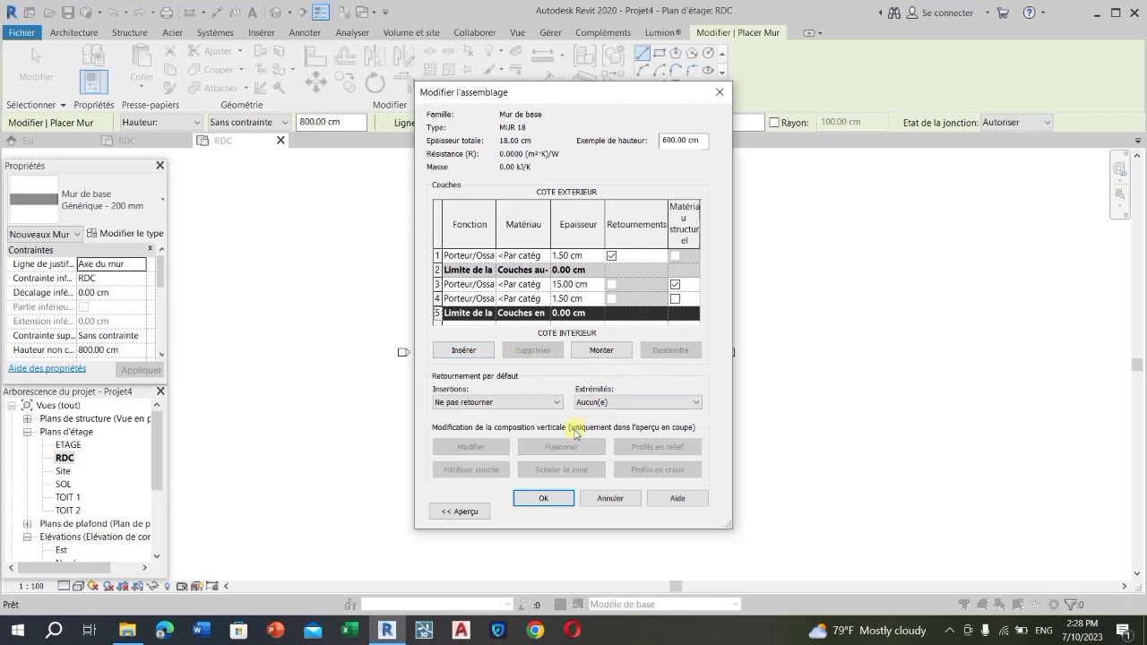
- Confirm the layer structure of MUR 18 and apply it as the current wall type
{"action": "left_click", "coordinate": [546, 499]}
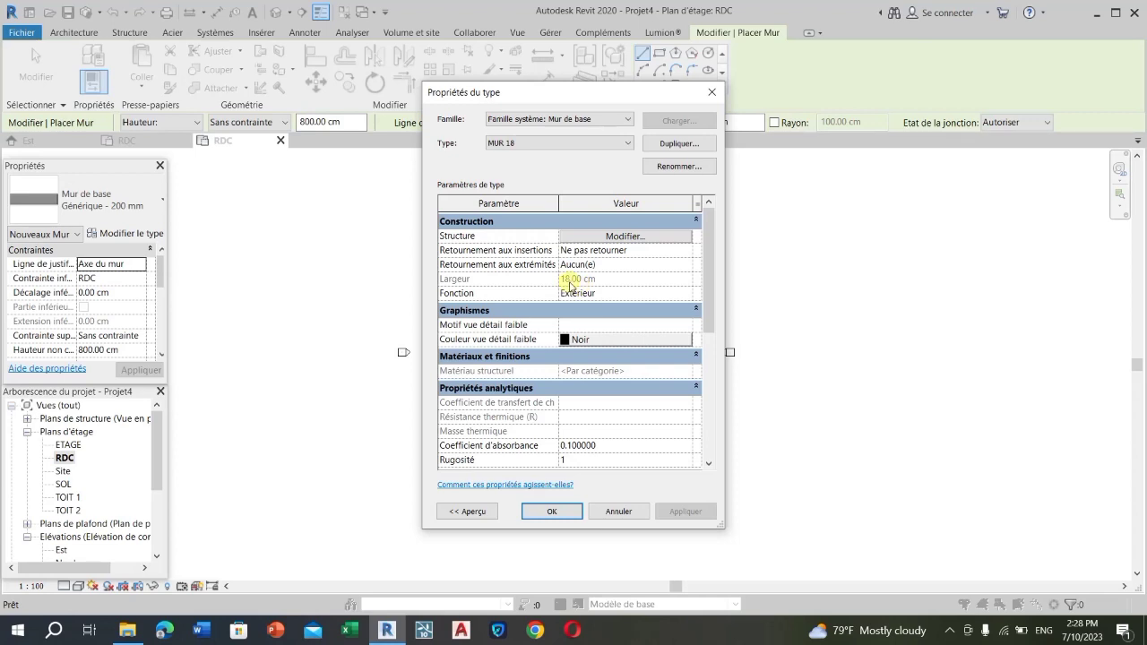
{"action": "left_click", "coordinate": [552, 510]}
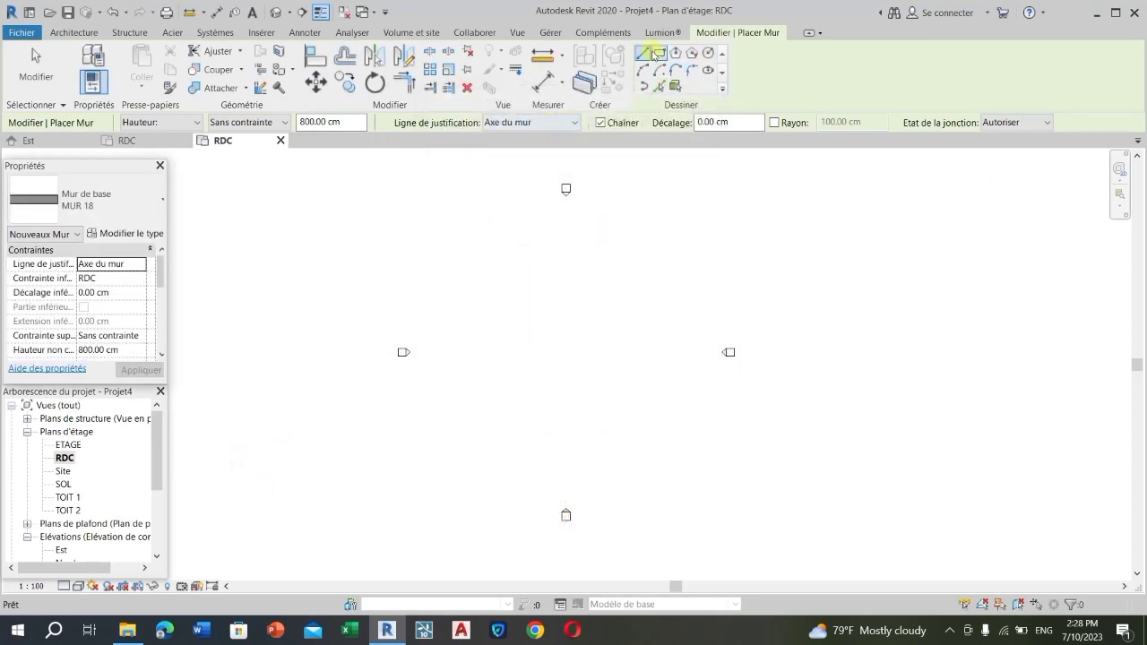
- Draw a closed rectangle of straight MUR 18 walls on the RDC plan, about 3400 cm wide and 4000 cm high, between the elevation markers
{"action": "left_click", "coordinate": [639, 54]}
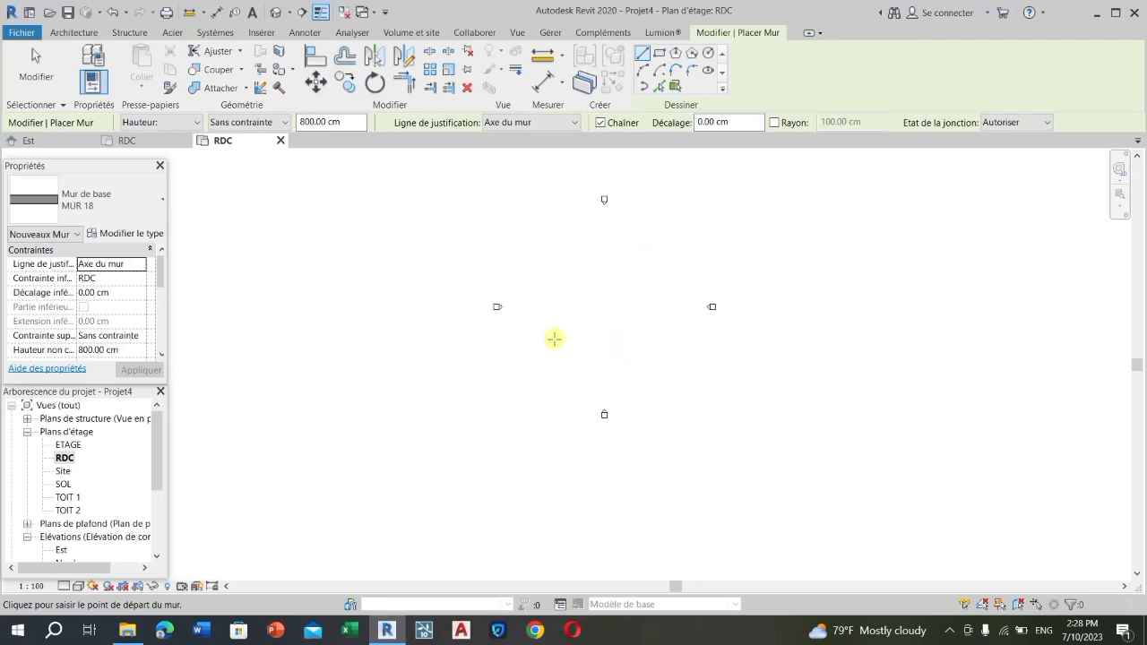
{"action": "left_click", "coordinate": [520, 397]}
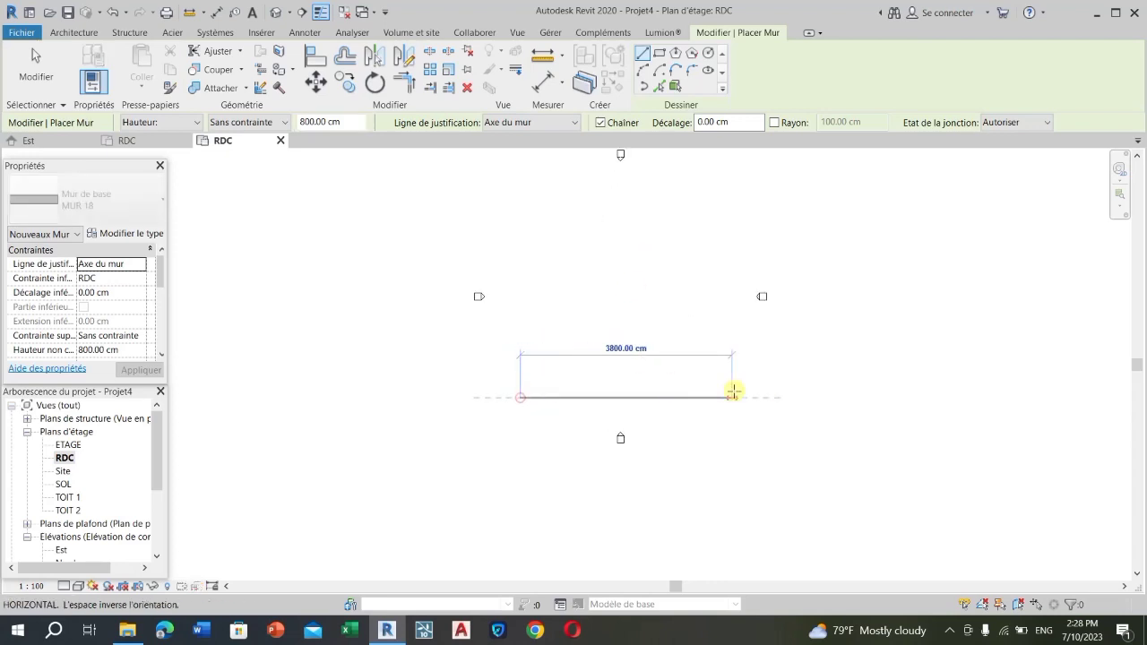
{"action": "left_click", "coordinate": [709, 398]}
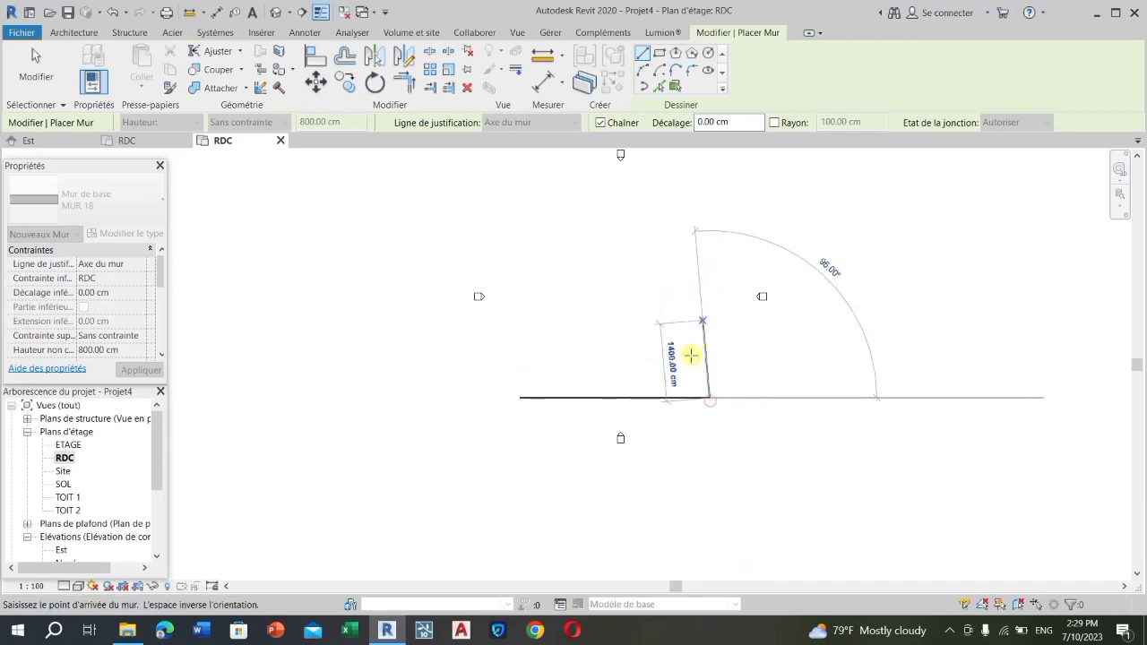
{"action": "scroll", "coordinate": [697, 359], "scroll_direction": "down", "scroll_amount": 2}
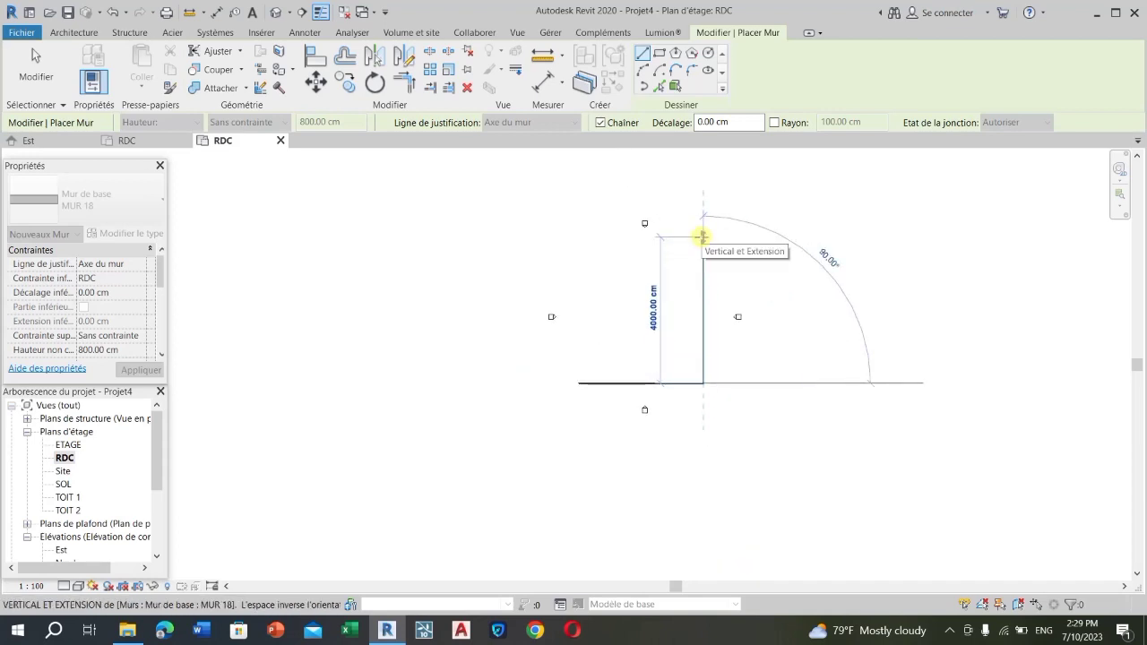
{"action": "left_click", "coordinate": [703, 237]}
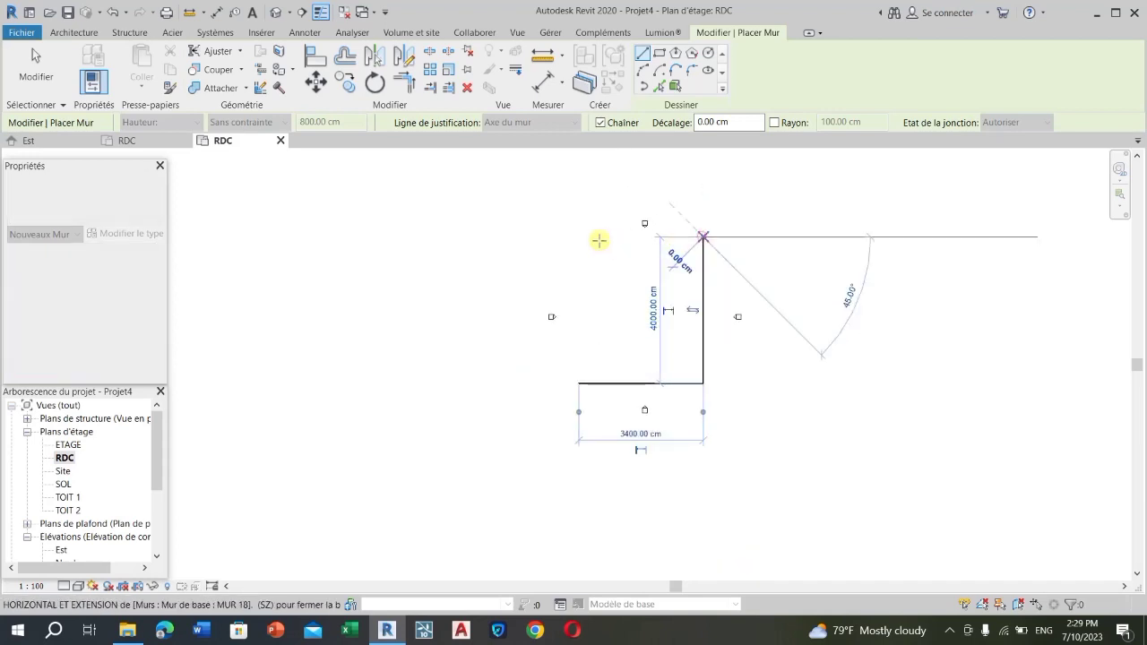
{"action": "left_click", "coordinate": [561, 236]}
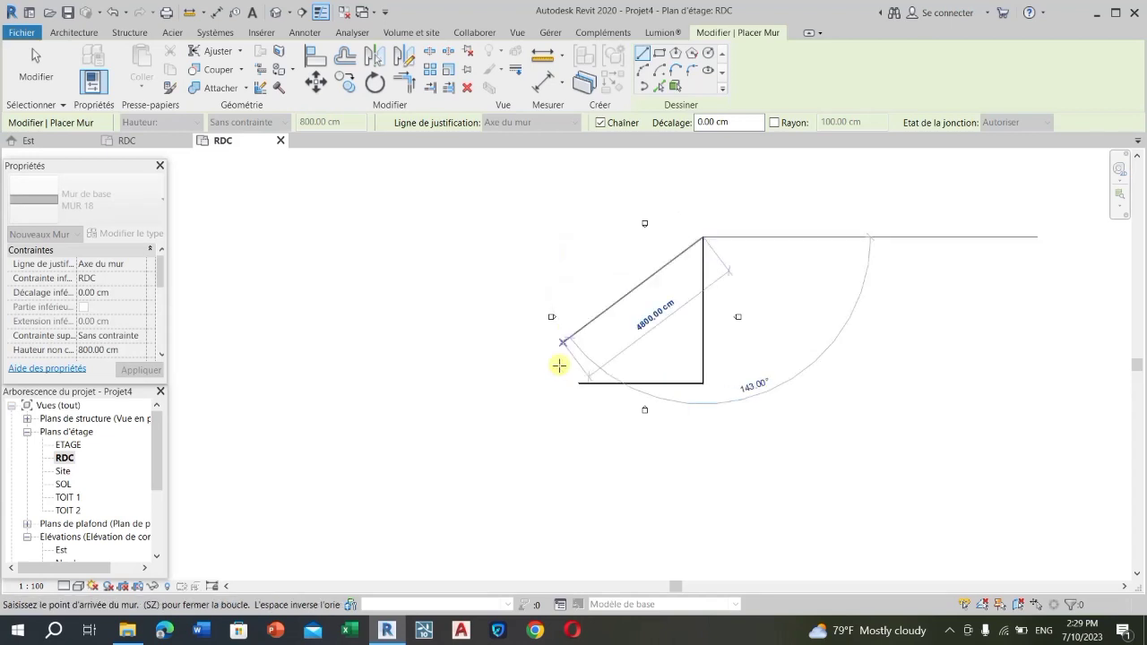
{"action": "left_click", "coordinate": [581, 236]}
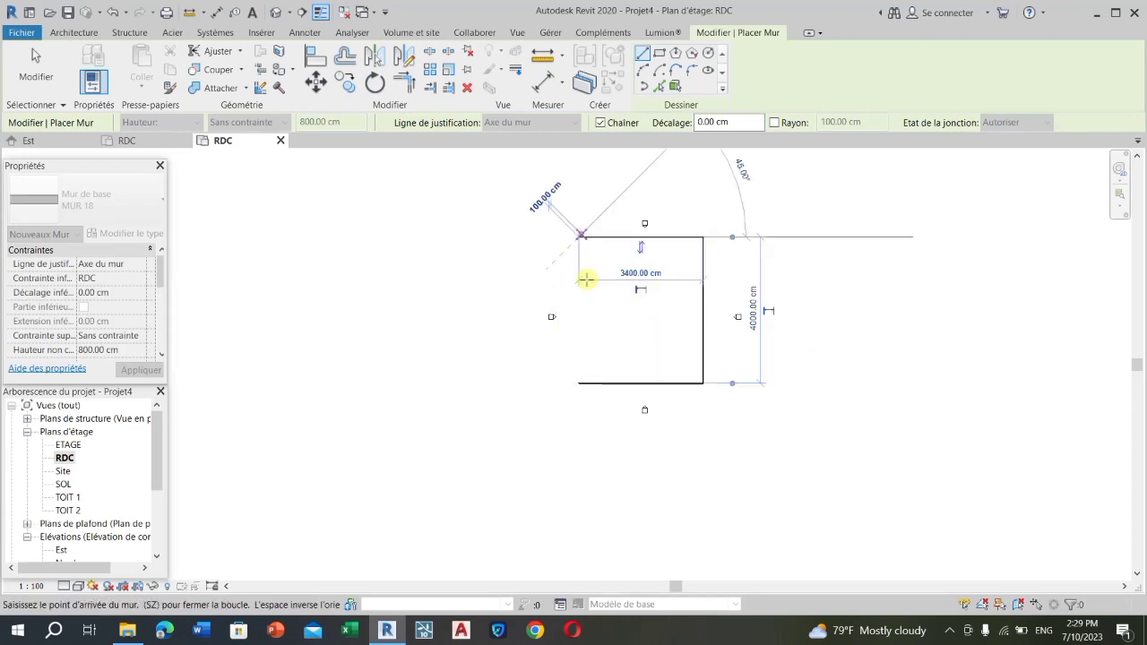
{"action": "left_click", "coordinate": [579, 384]}
{"action": "scroll", "coordinate": [791, 347], "scroll_direction": "up", "scroll_amount": 1}
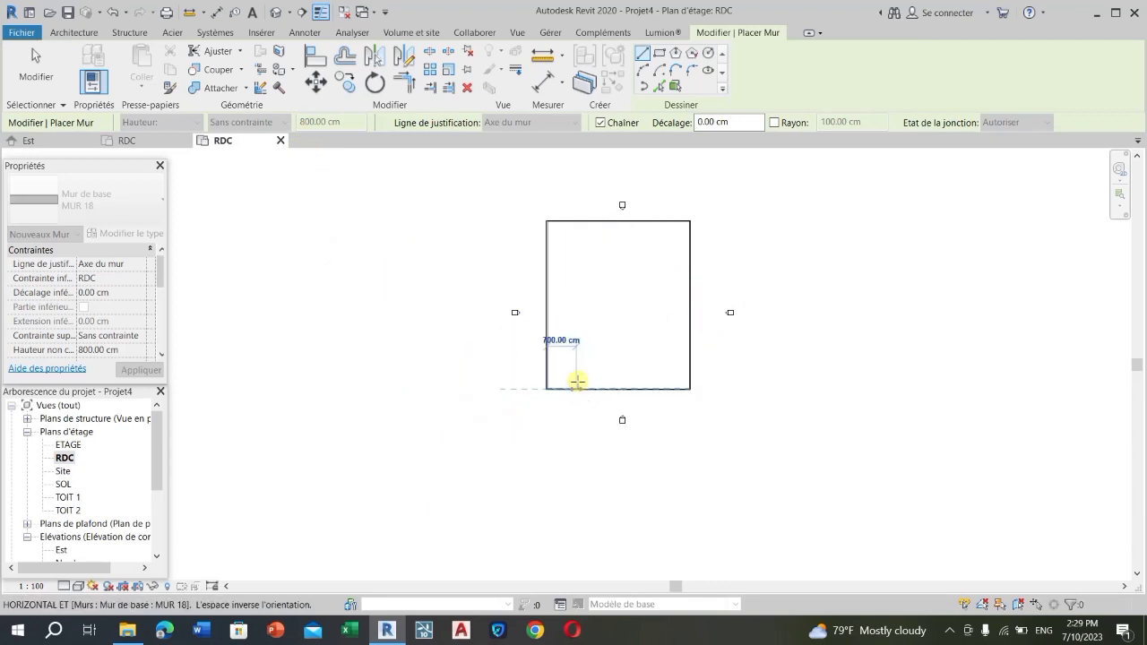
{"action": "scroll", "coordinate": [579, 379], "scroll_direction": "up", "scroll_amount": 3}
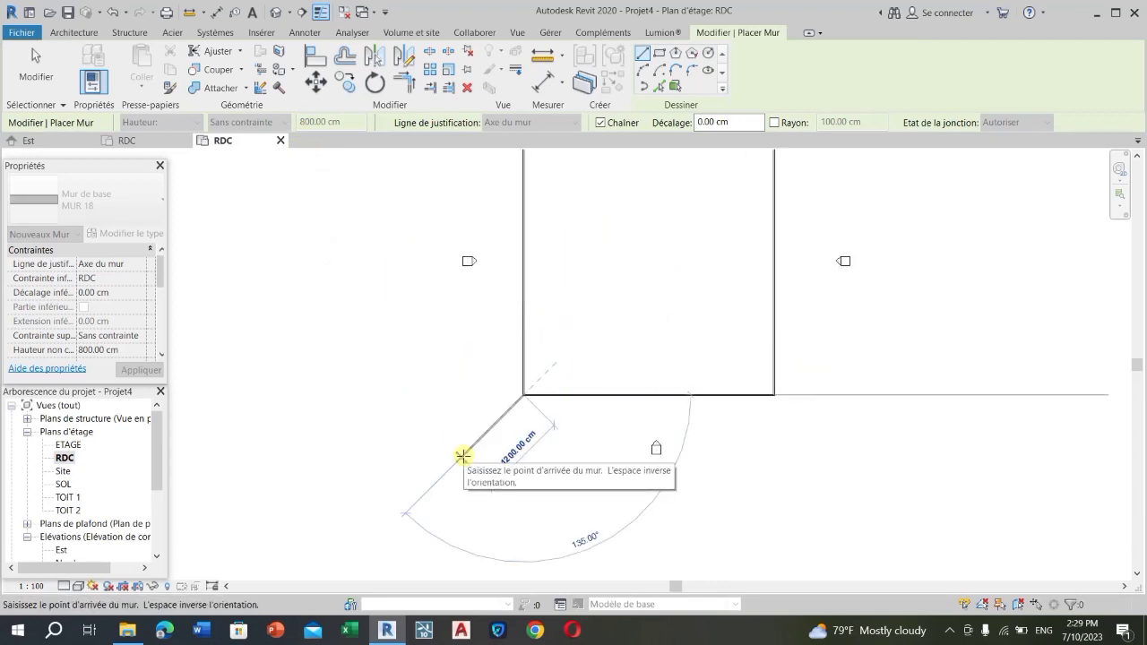
{"action": "key", "text": "Escape"}
{"action": "scroll", "coordinate": [583, 317], "scroll_direction": "down", "scroll_amount": 5}
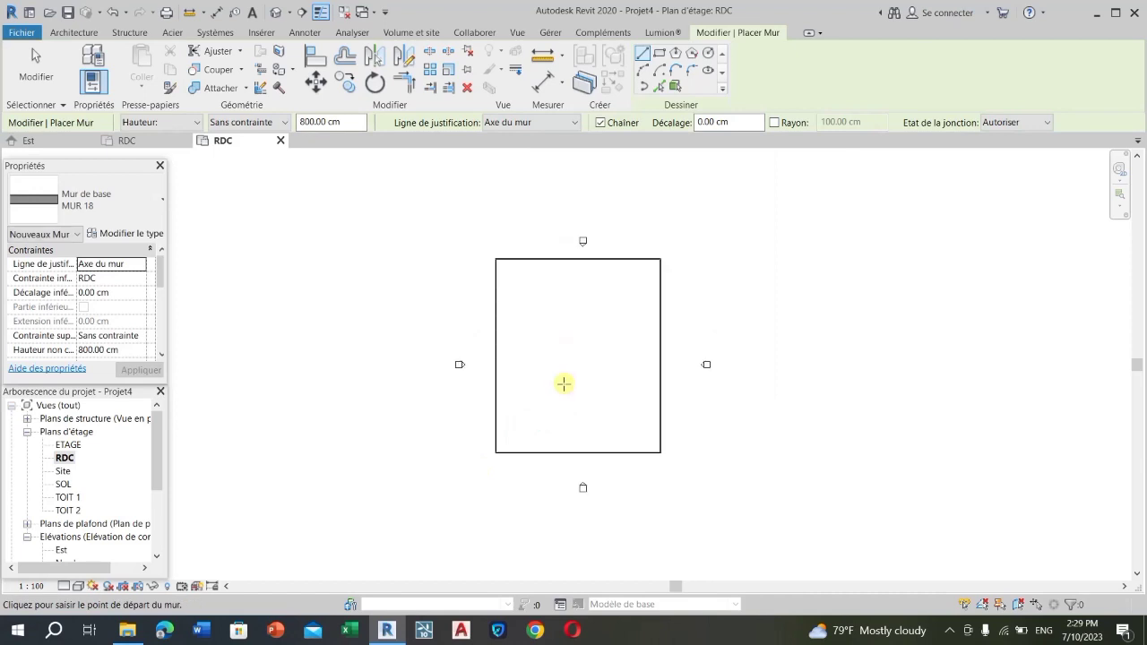
{"action": "scroll", "coordinate": [567, 380], "scroll_direction": "up", "scroll_amount": 2}
{"action": "key", "text": "Escape"}
{"action": "scroll", "coordinate": [624, 461], "scroll_direction": "down", "scroll_amount": 3}
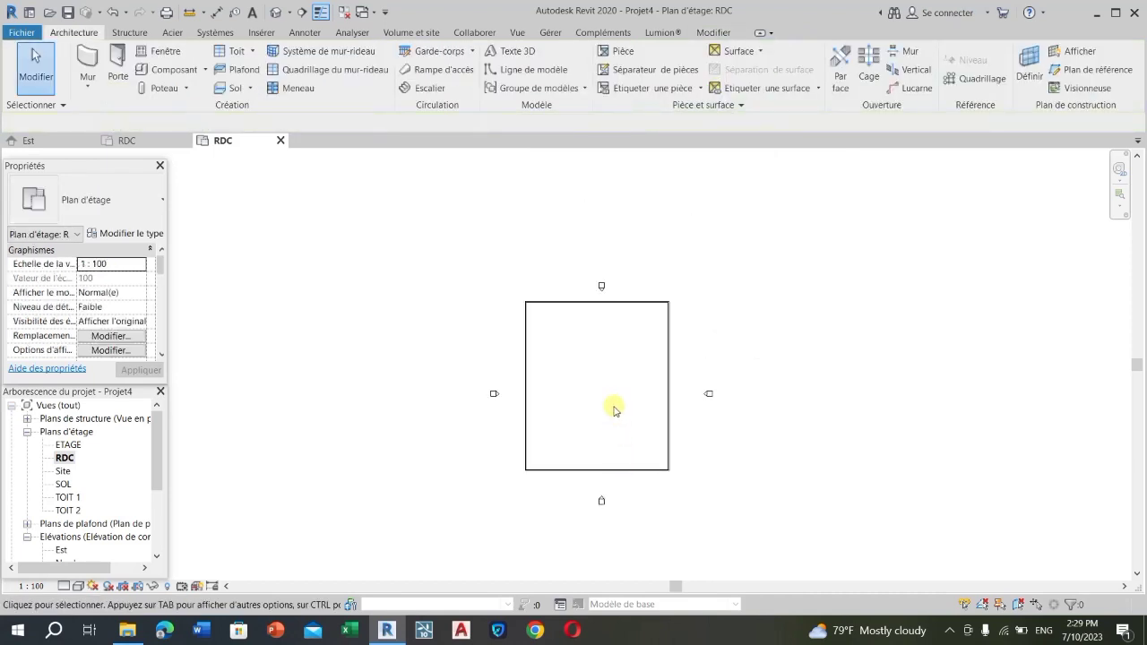
- Select the rectangle's west wall and move both witness lines of its temporary width dimension to the outer wall faces
{"action": "scroll", "coordinate": [592, 476], "scroll_direction": "up", "scroll_amount": 2}
{"action": "scroll", "coordinate": [592, 476], "scroll_direction": "down", "scroll_amount": 1}
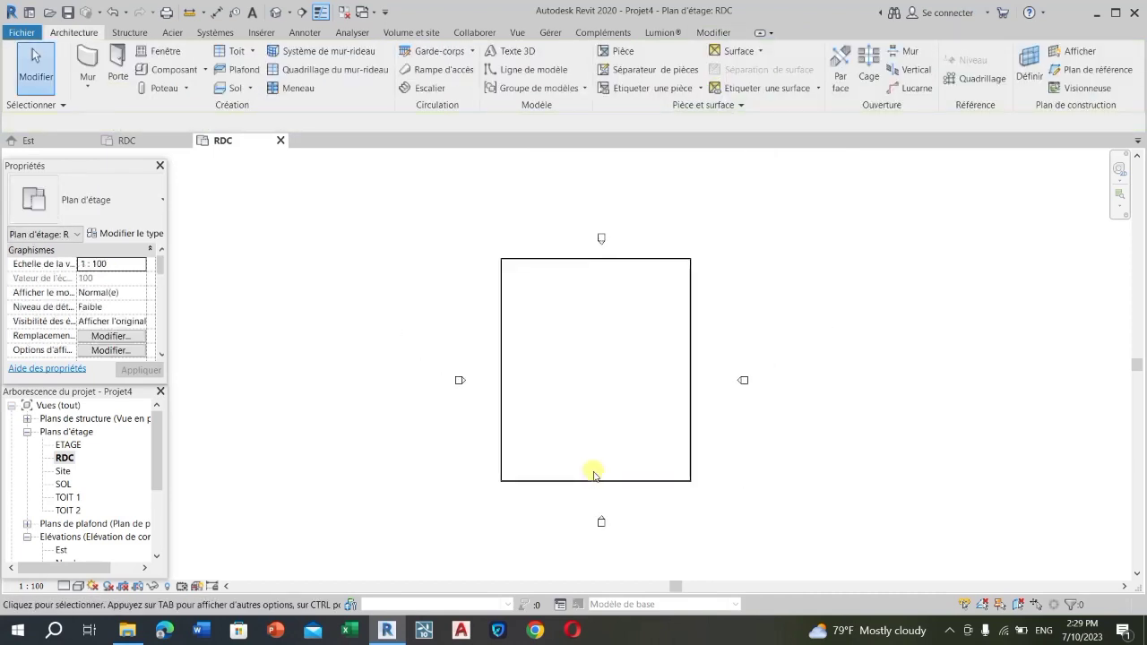
{"action": "scroll", "coordinate": [632, 364], "scroll_direction": "up", "scroll_amount": 1}
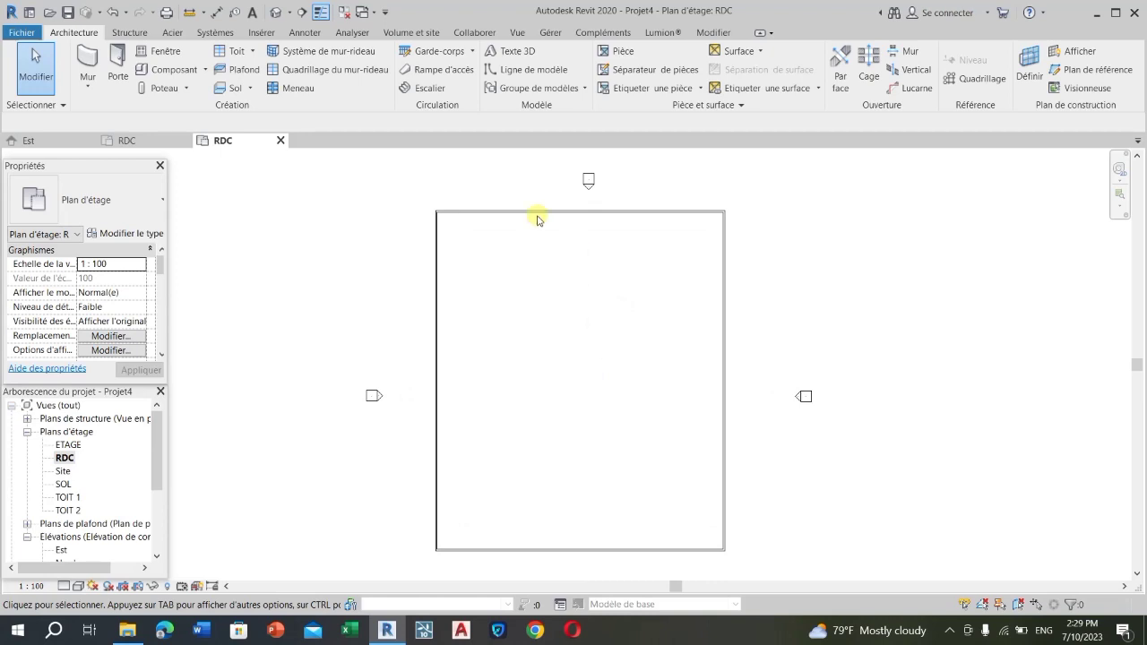
{"action": "scroll", "coordinate": [552, 231], "scroll_direction": "down", "scroll_amount": 1}
{"action": "scroll", "coordinate": [567, 221], "scroll_direction": "up", "scroll_amount": 1}
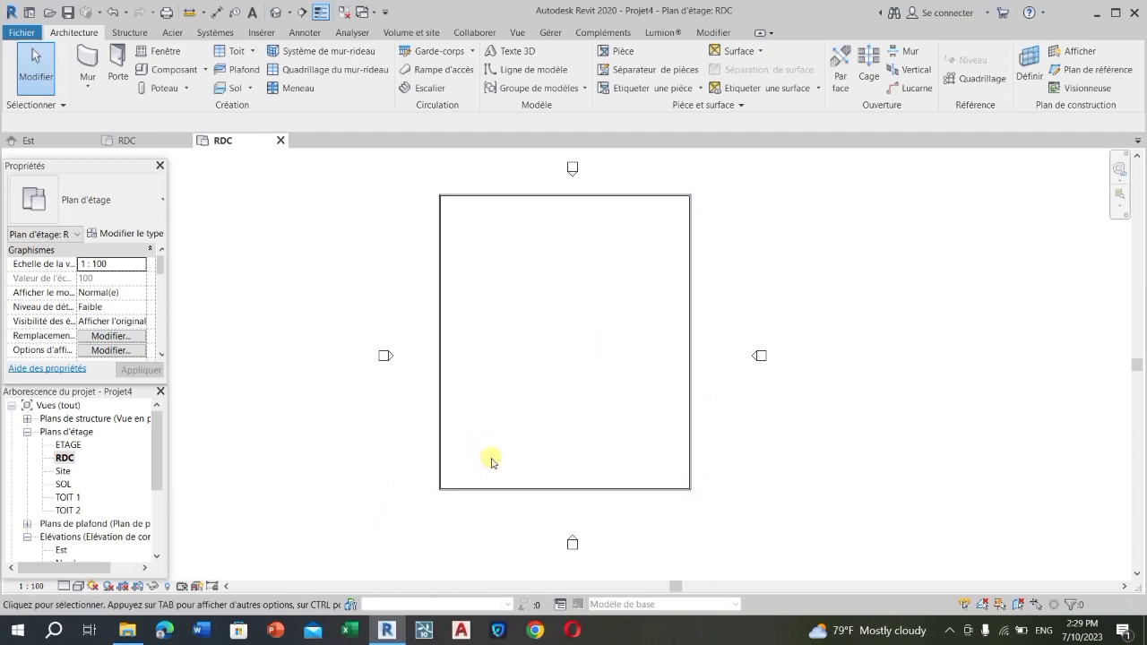
{"action": "double_click", "coordinate": [436, 288]}
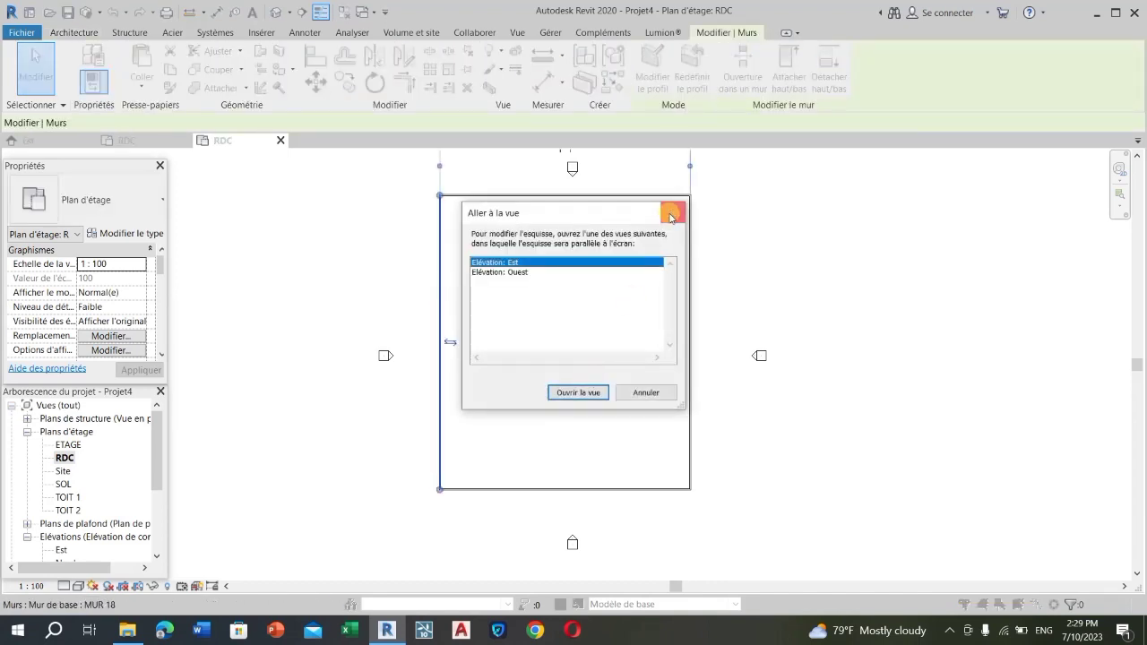
{"action": "left_click", "coordinate": [671, 213]}
{"action": "scroll", "coordinate": [528, 476], "scroll_direction": "down", "scroll_amount": 2}
{"action": "scroll", "coordinate": [540, 418], "scroll_direction": "up", "scroll_amount": 3}
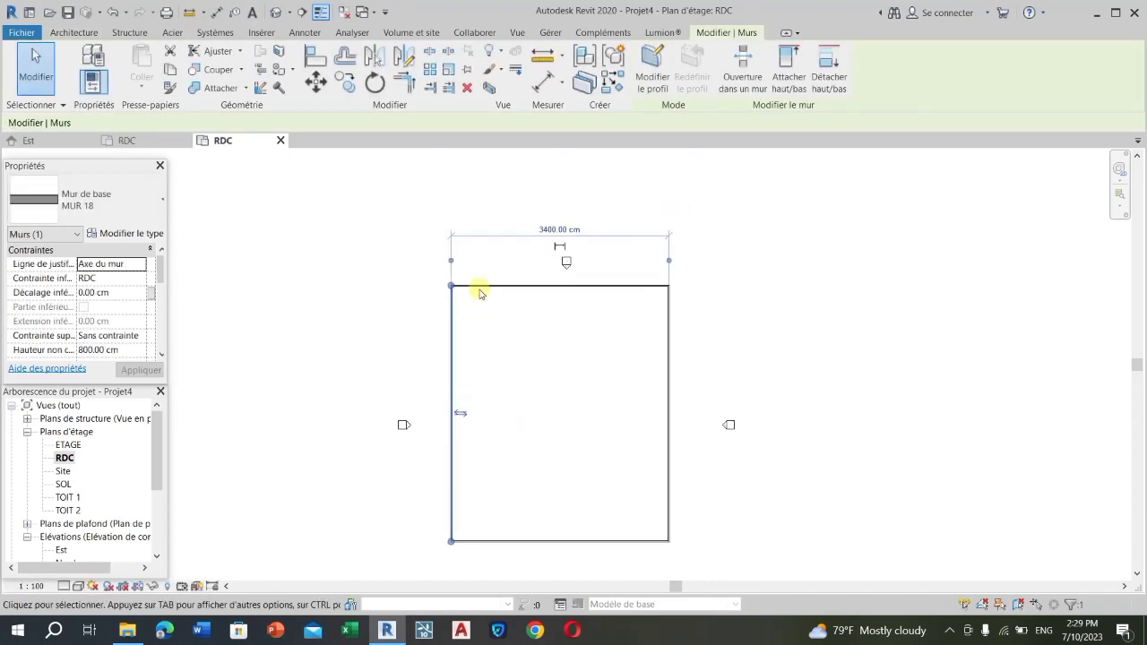
{"action": "scroll", "coordinate": [479, 293], "scroll_direction": "up", "scroll_amount": 5}
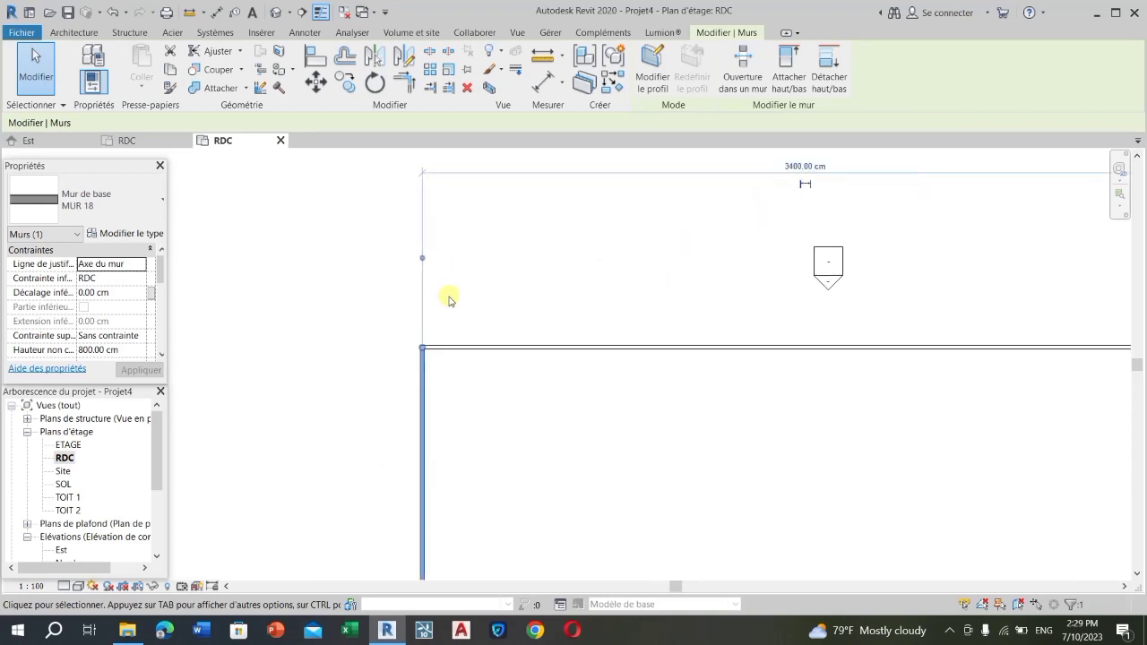
{"action": "scroll", "coordinate": [418, 297], "scroll_direction": "down", "scroll_amount": 1}
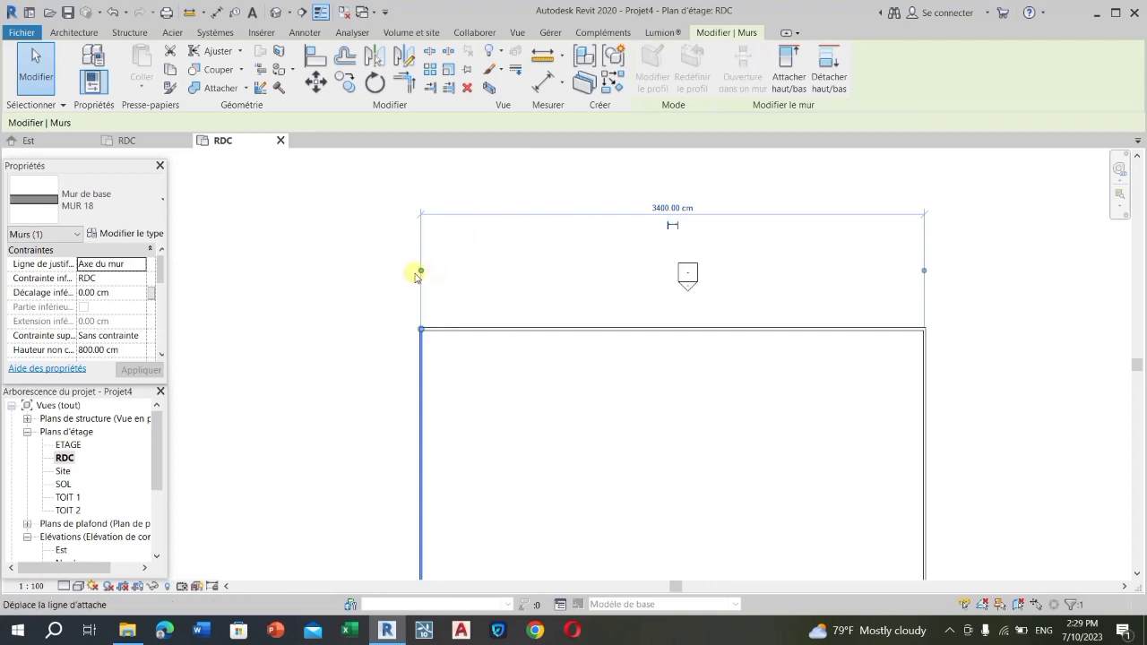
{"action": "left_click_drag", "start_coordinate": [421, 271], "coordinate": [418, 270]}
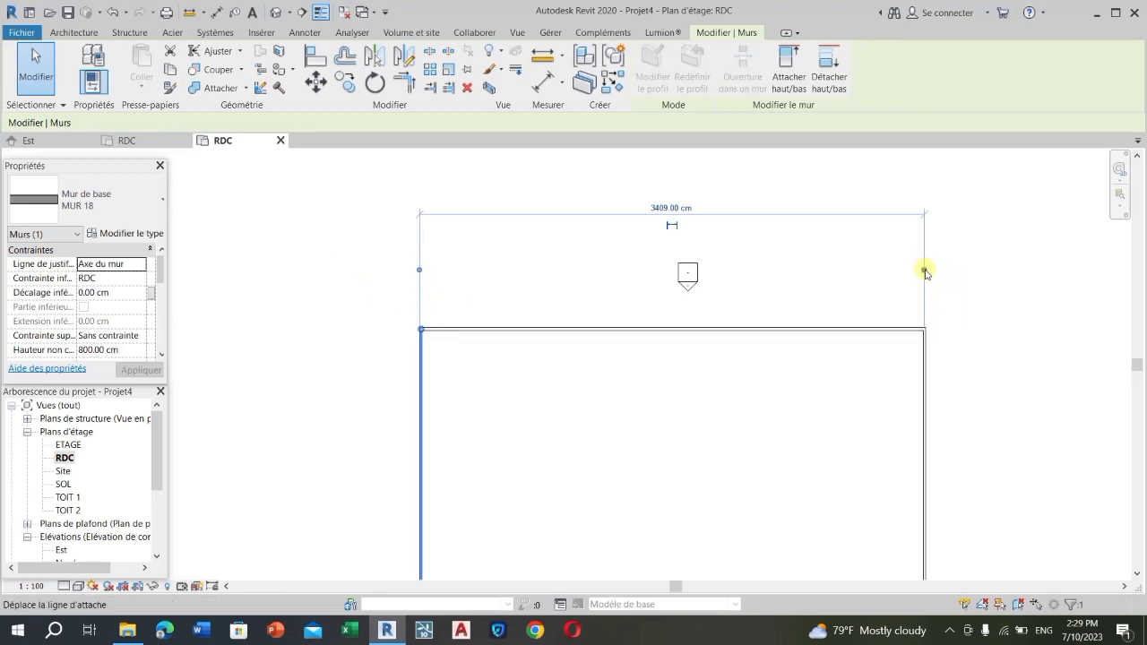
{"action": "left_click_drag", "start_coordinate": [926, 273], "coordinate": [927, 268]}
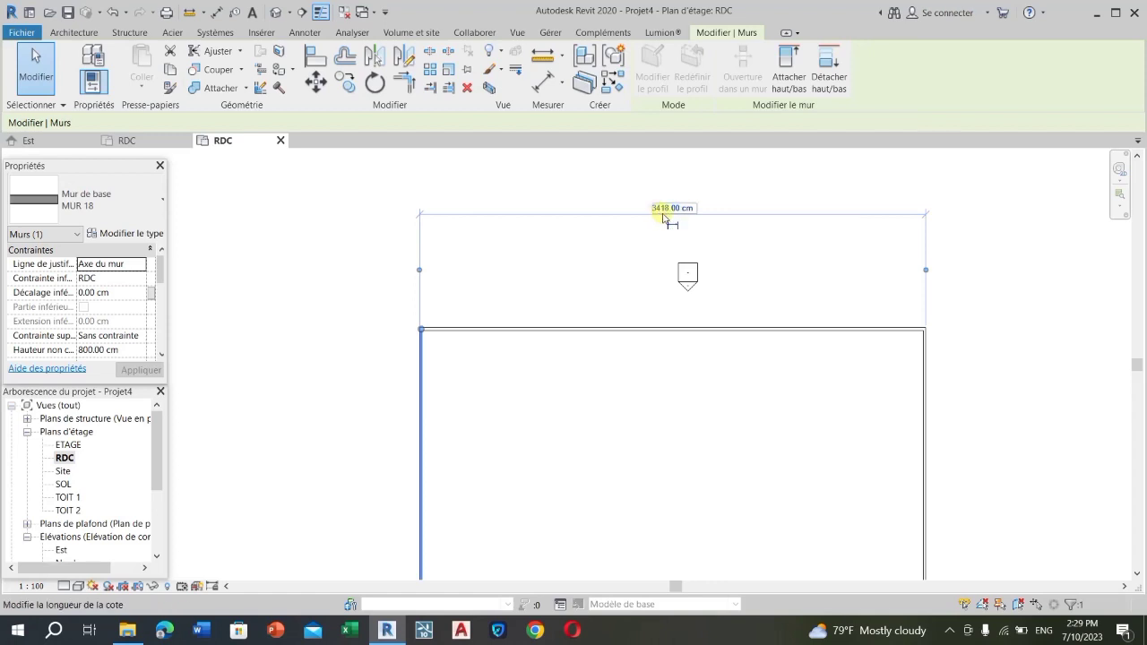
- Set the rectangle's overall outer width to 1500 cm and deselect the wall
{"action": "left_click", "coordinate": [668, 210]}
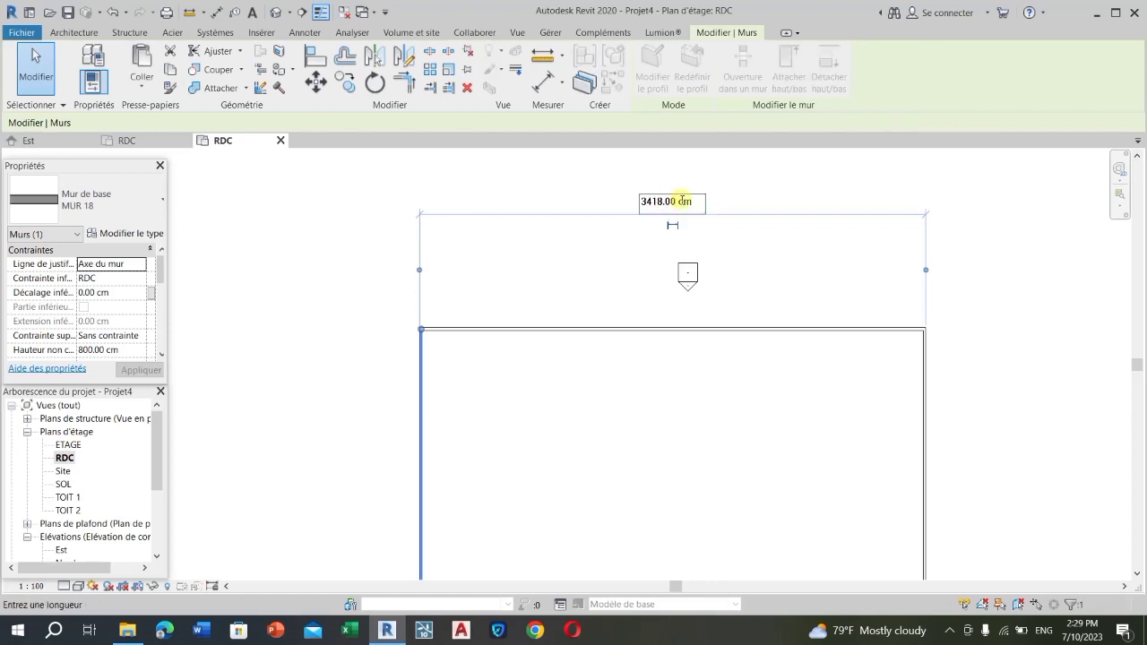
{"action": "left_click_drag", "start_coordinate": [678, 201], "coordinate": [620, 212]}
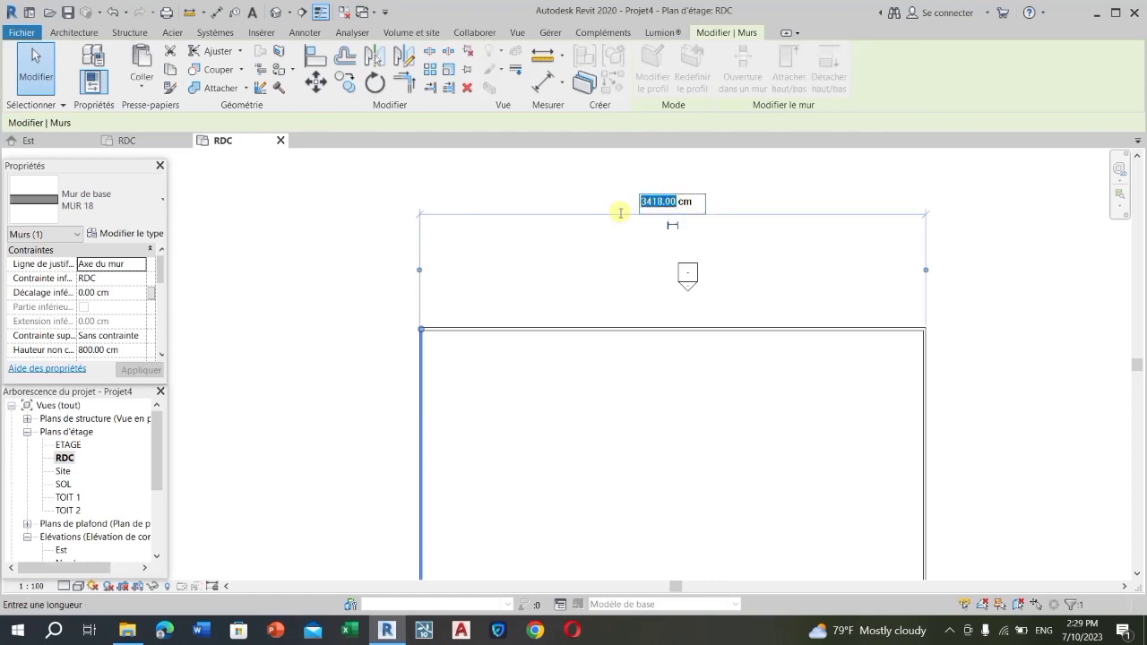
{"action": "type", "text": "1"}
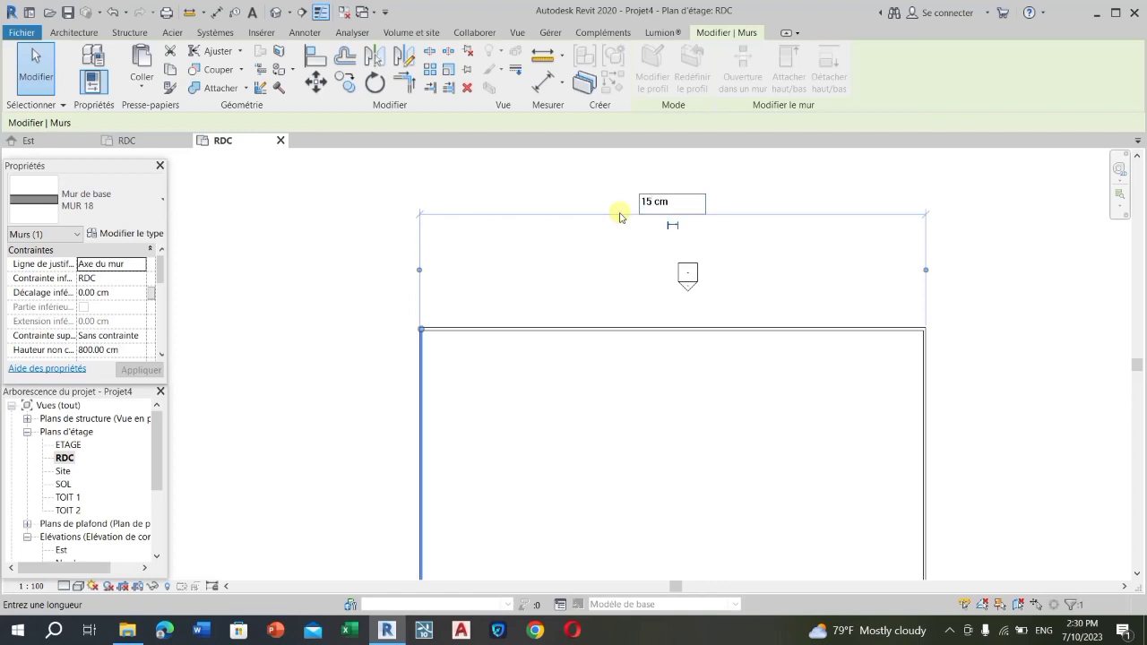
{"action": "type", "text": "500"}
{"action": "key", "text": "Return"}
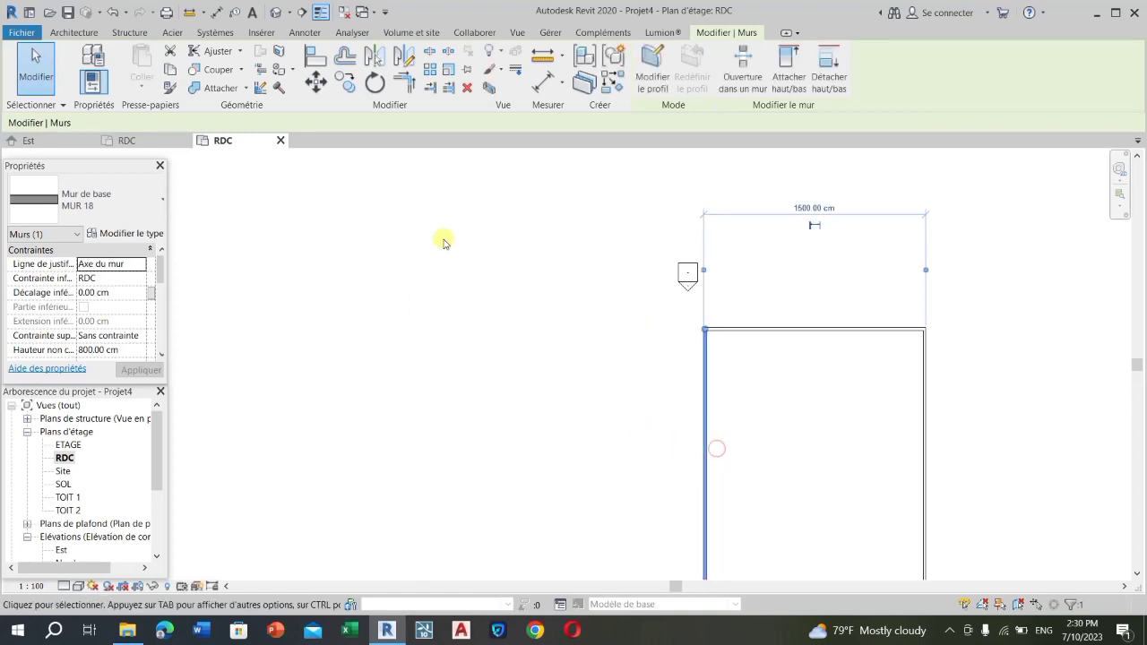
{"action": "scroll", "coordinate": [444, 224], "scroll_direction": "down", "scroll_amount": 2}
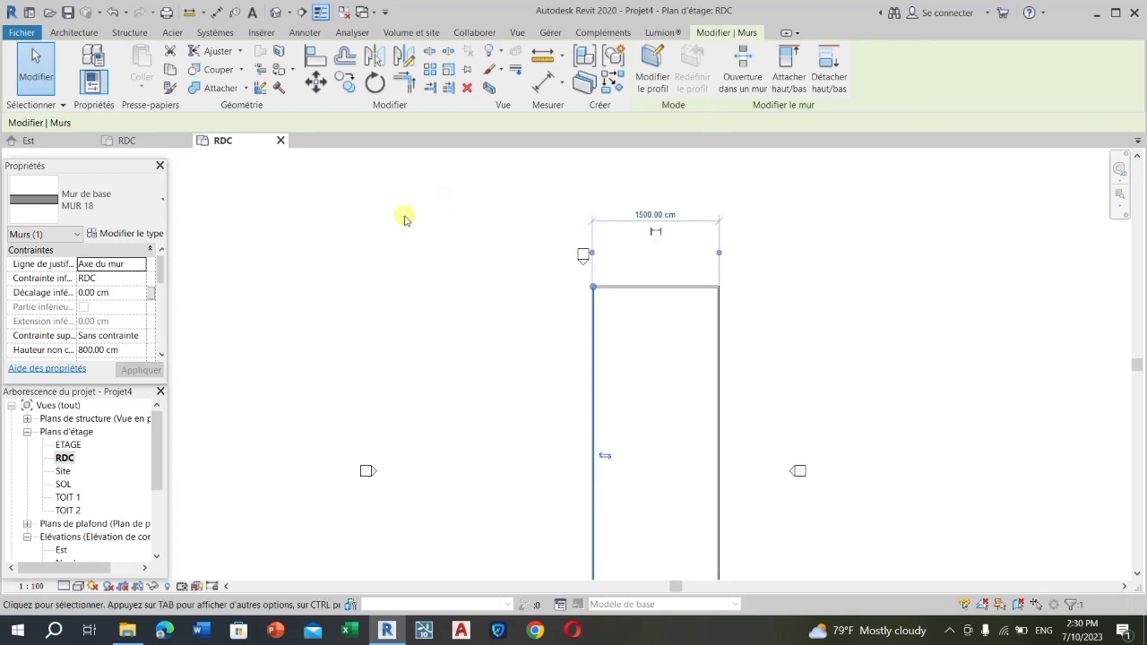
{"action": "scroll", "coordinate": [404, 219], "scroll_direction": "down", "scroll_amount": 1}
{"action": "left_click", "coordinate": [810, 263]}
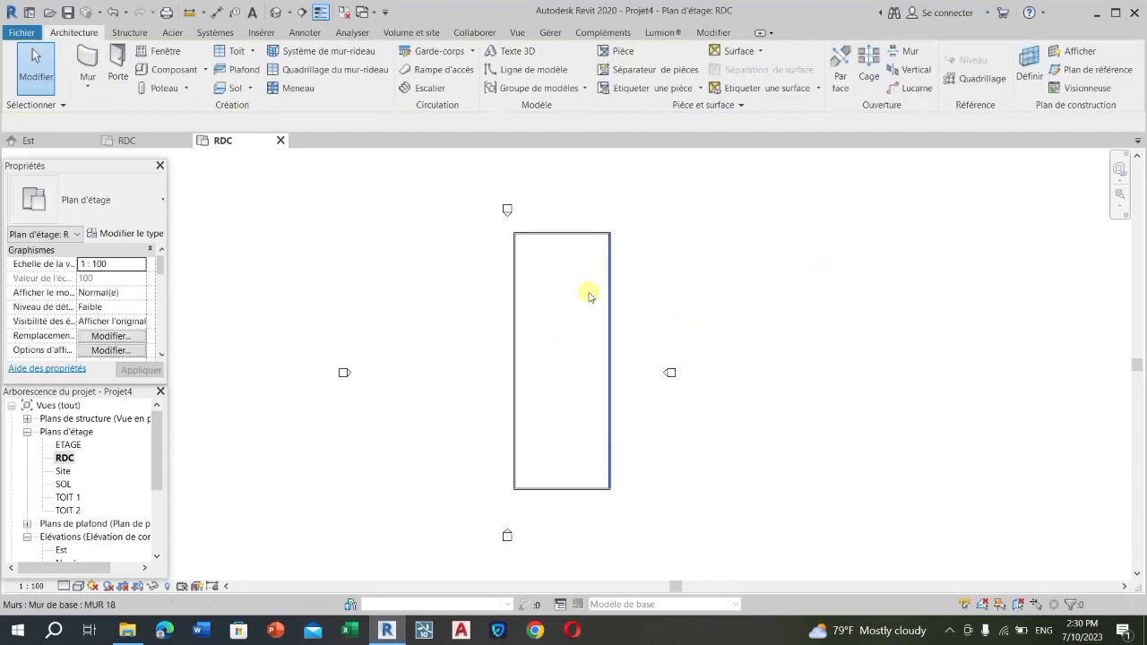
- Select the rectangle's north wall and move both witness lines of its temporary length dimension to the outer wall faces
{"action": "left_click", "coordinate": [576, 241]}
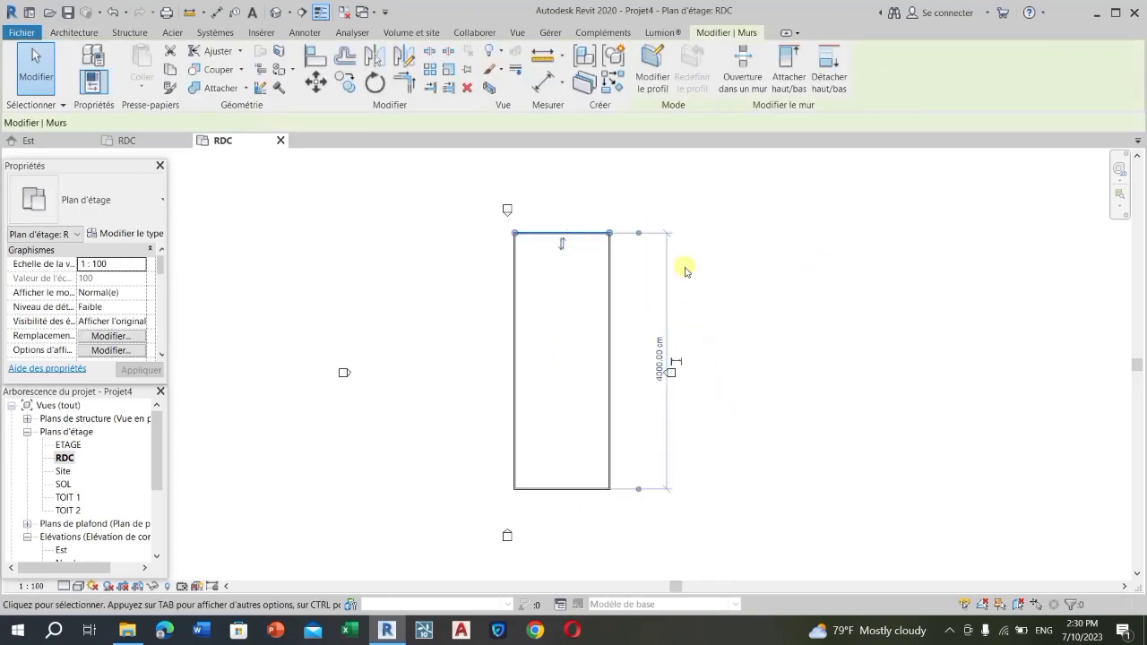
{"action": "scroll", "coordinate": [681, 263], "scroll_direction": "up", "scroll_amount": 2}
{"action": "scroll", "coordinate": [641, 231], "scroll_direction": "up", "scroll_amount": 1}
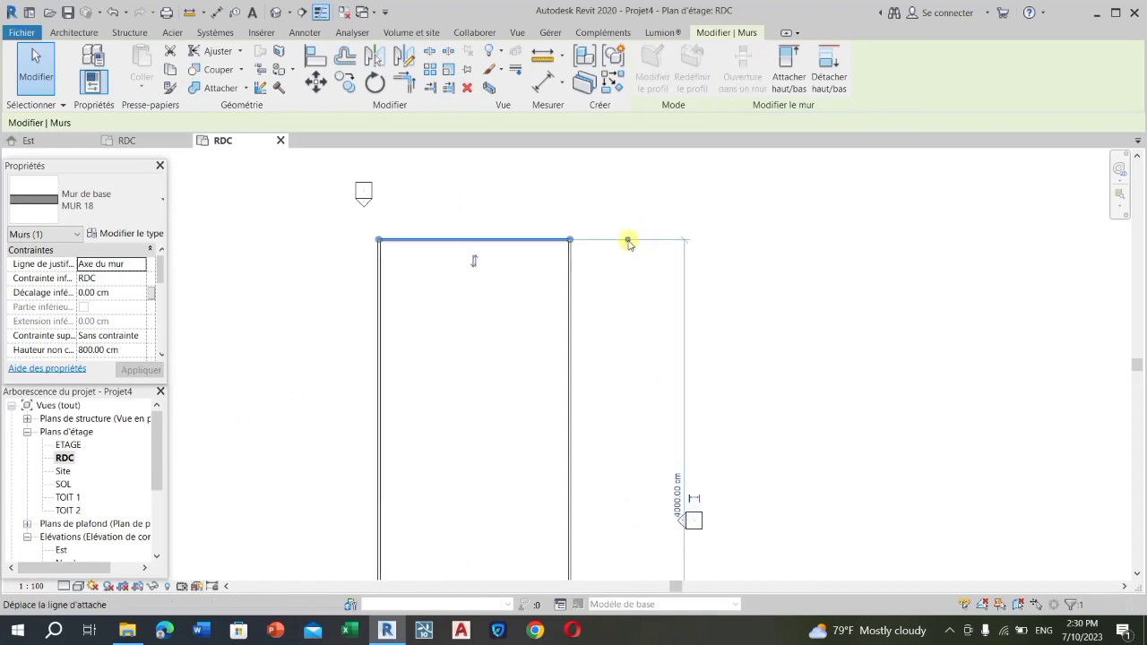
{"action": "scroll", "coordinate": [616, 224], "scroll_direction": "down", "scroll_amount": 3}
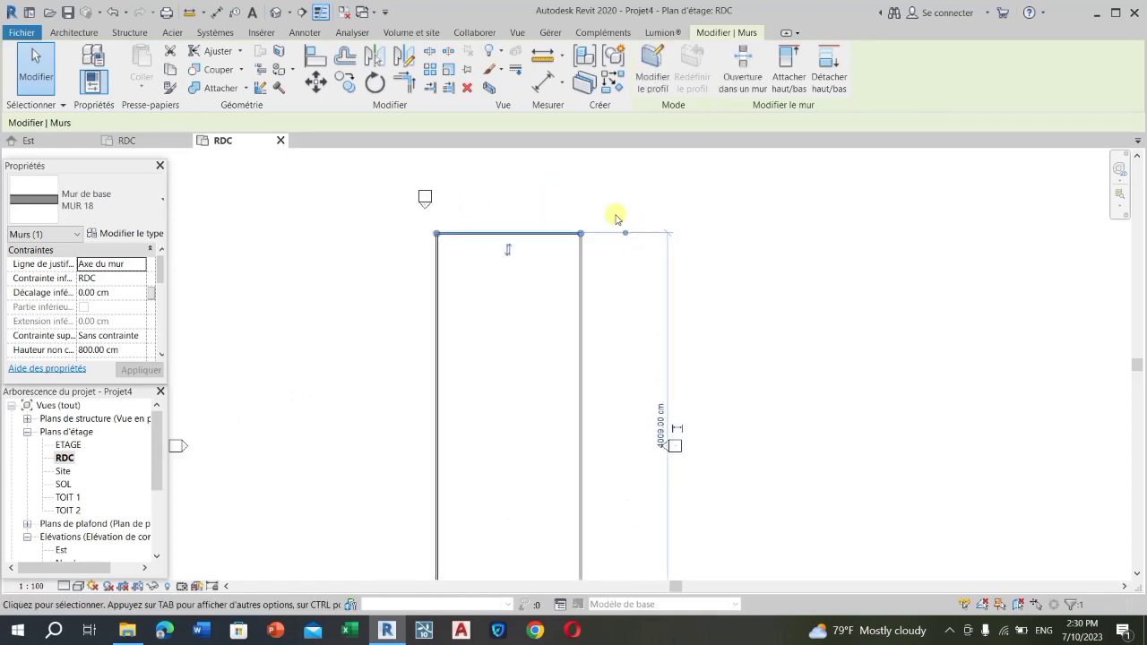
{"action": "scroll", "coordinate": [627, 475], "scroll_direction": "up", "scroll_amount": 4}
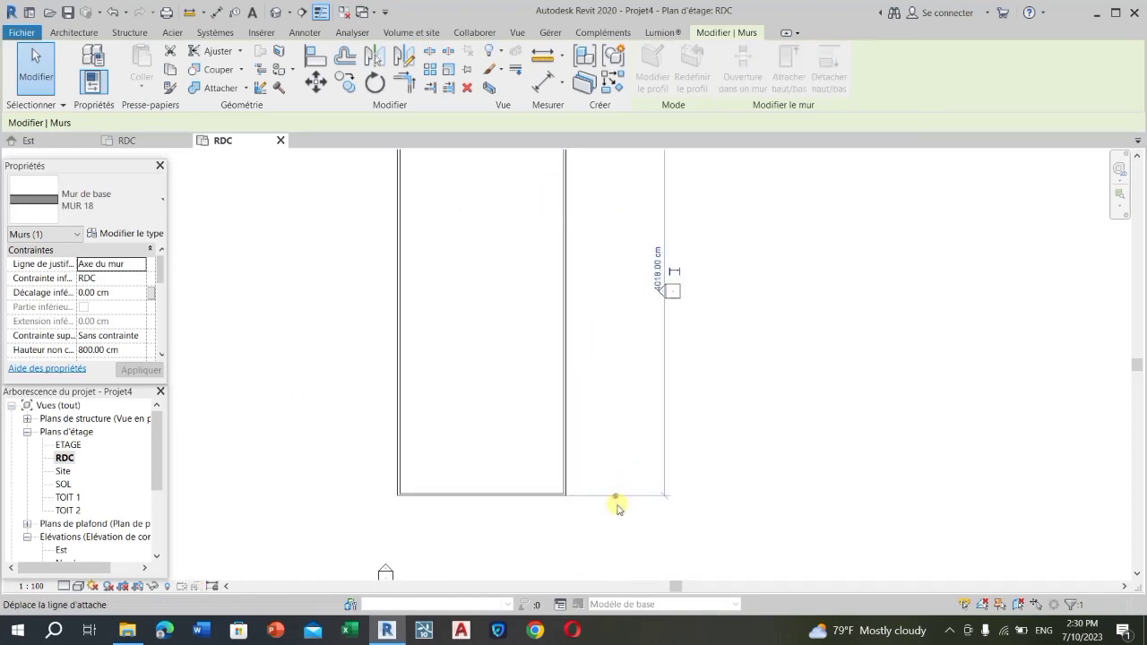
{"action": "scroll", "coordinate": [617, 499], "scroll_direction": "down", "scroll_amount": 1}
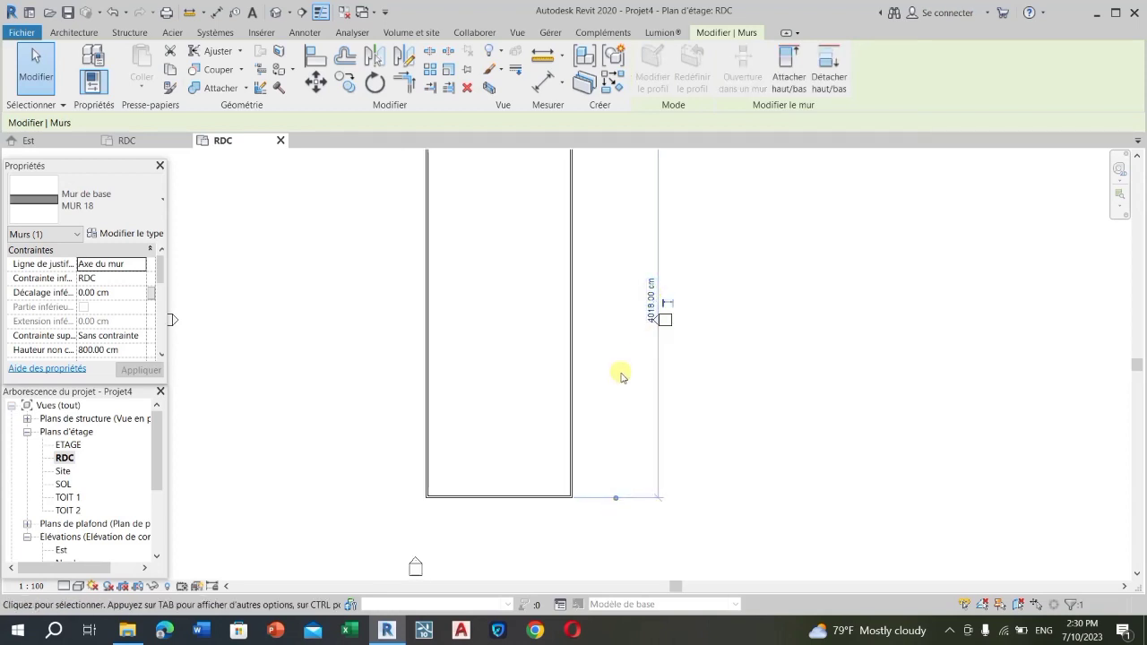
- Set the rectangle's overall outer north-south length to 2000 cm
{"action": "left_click", "coordinate": [652, 305]}
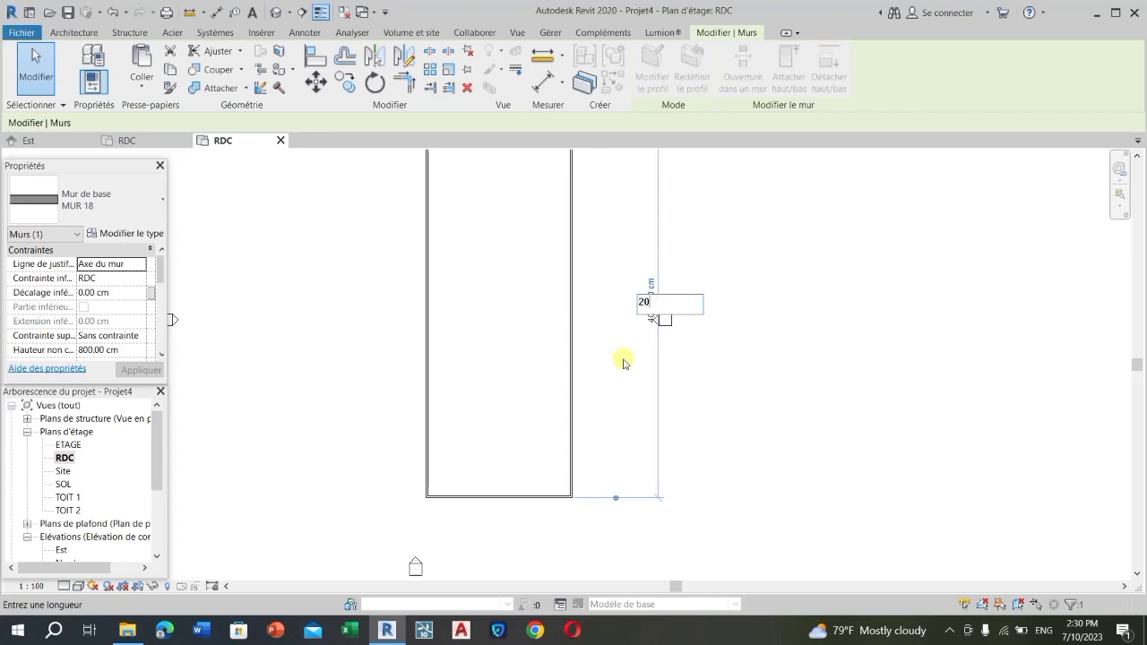
{"action": "type", "text": "2000"}
{"action": "key", "text": "Return"}
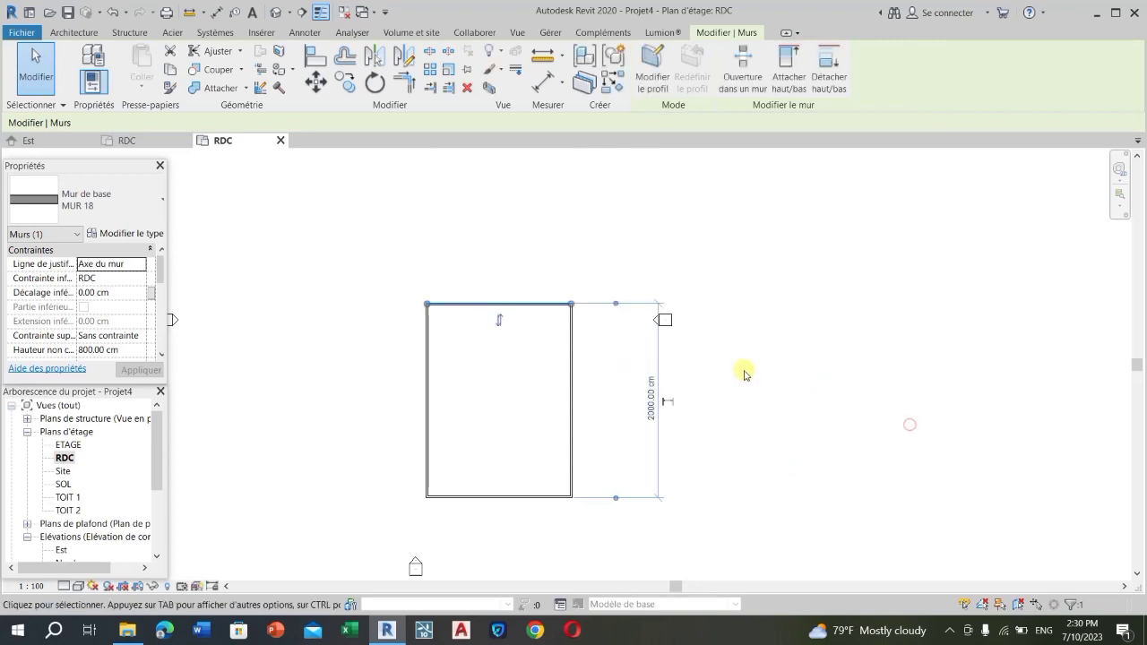
{"action": "left_click", "coordinate": [582, 237]}
{"action": "scroll", "coordinate": [582, 237], "scroll_direction": "down", "scroll_amount": 3}
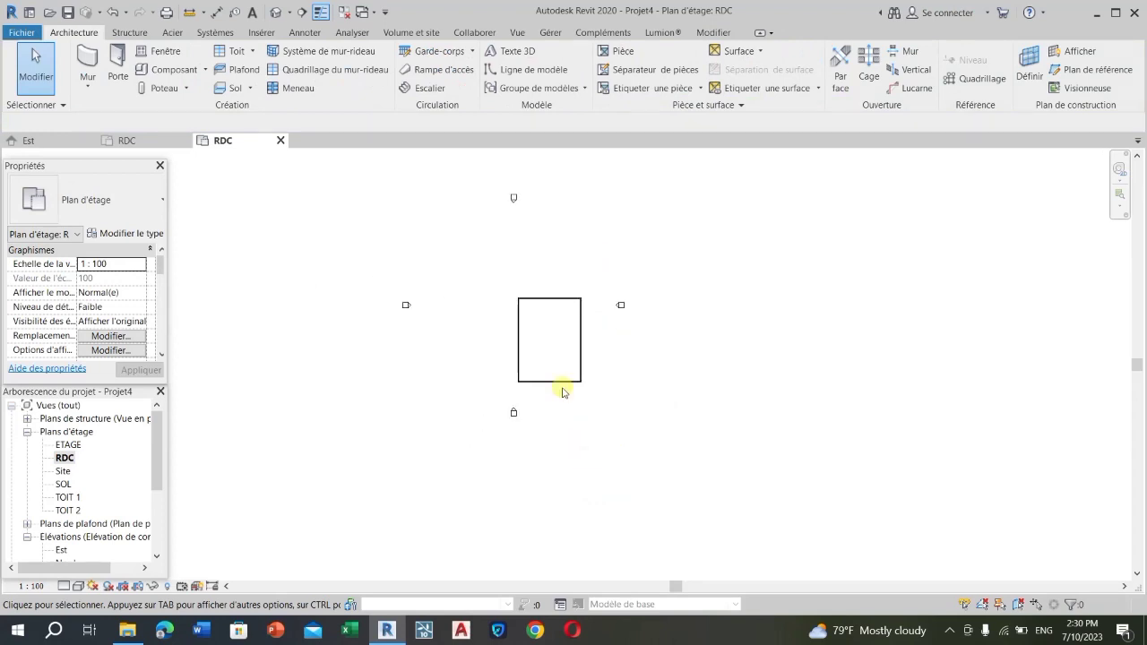
{"action": "scroll", "coordinate": [471, 247], "scroll_direction": "up", "scroll_amount": 1}
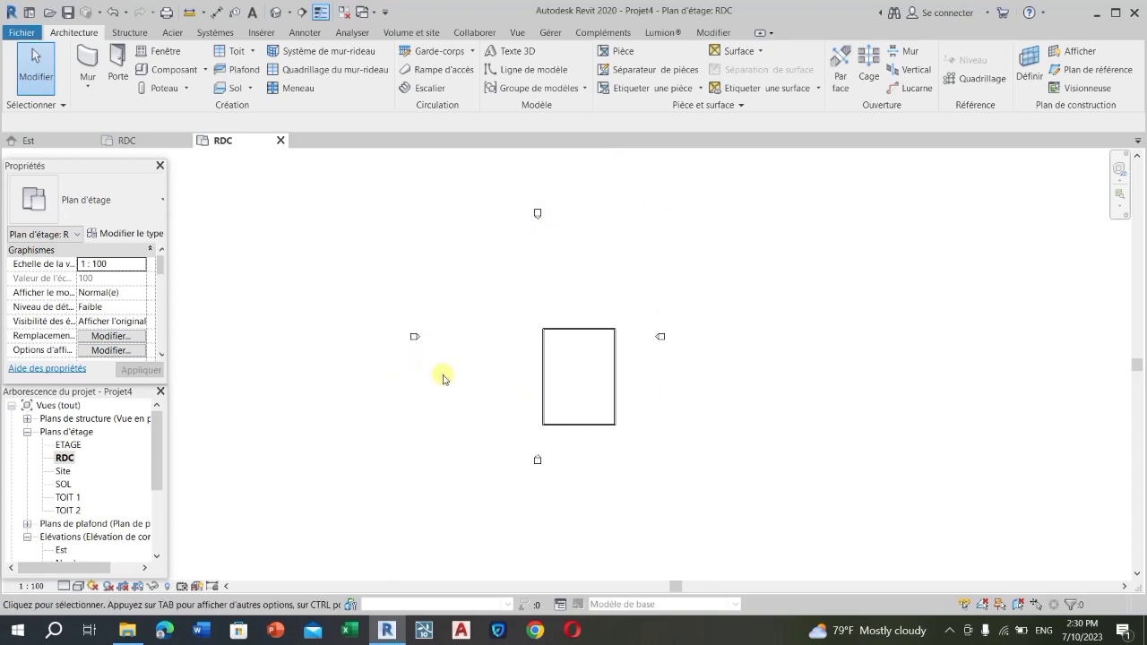
{"action": "scroll", "coordinate": [583, 407], "scroll_direction": "up", "scroll_amount": 2}
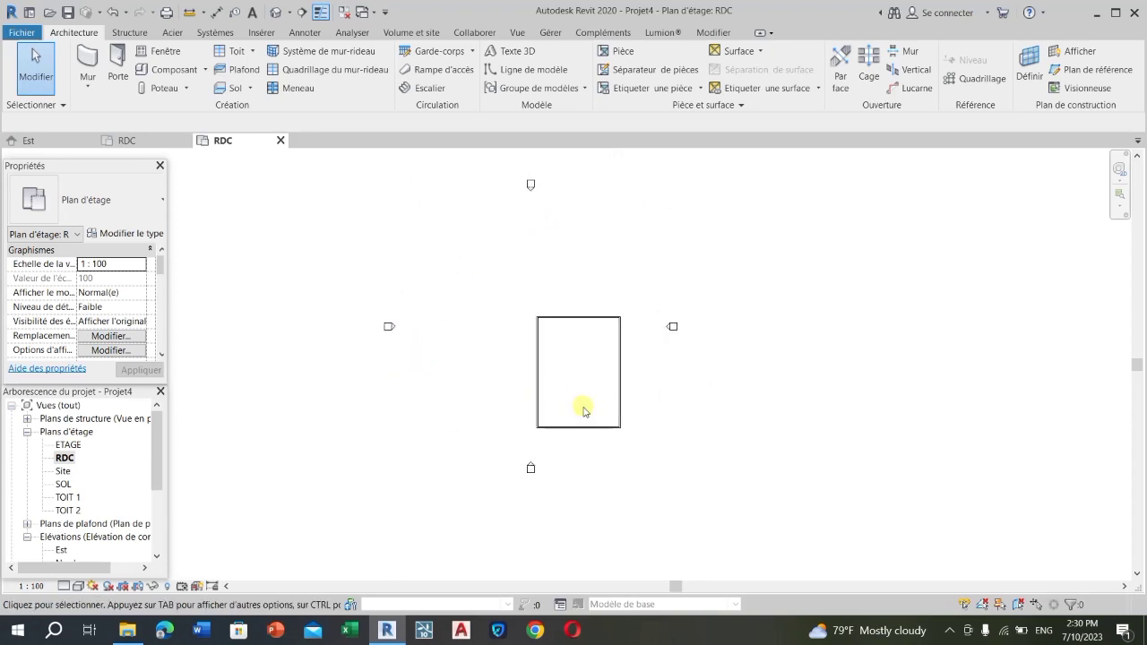
{"action": "left_click", "coordinate": [624, 339]}
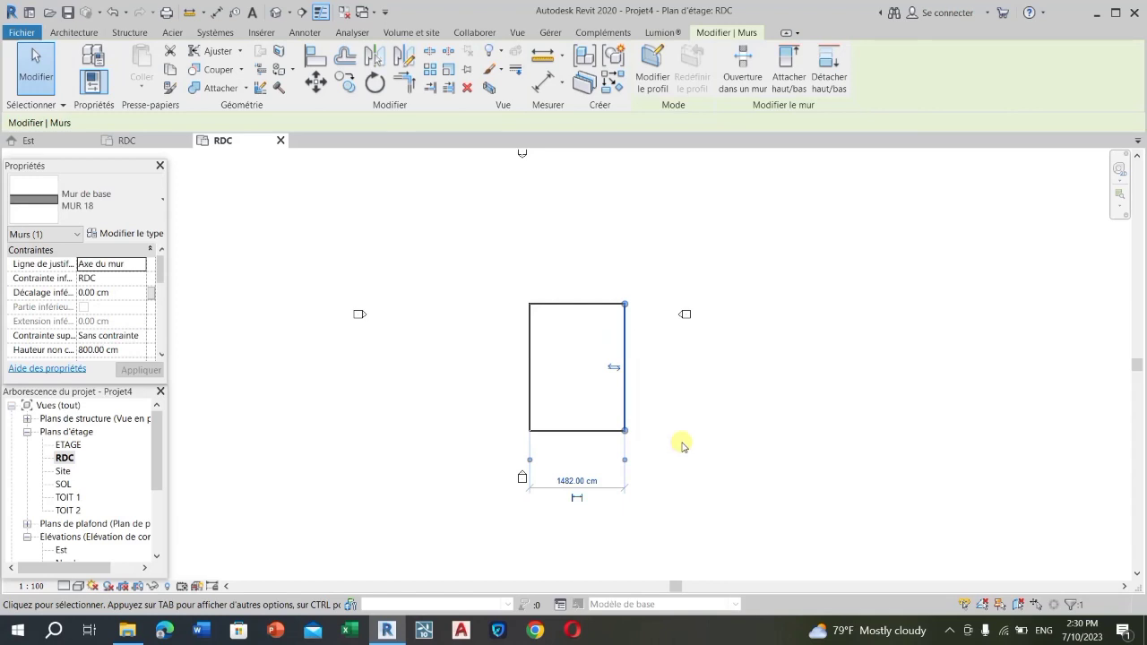
{"action": "left_click", "coordinate": [553, 304], "text": "ctrl"}
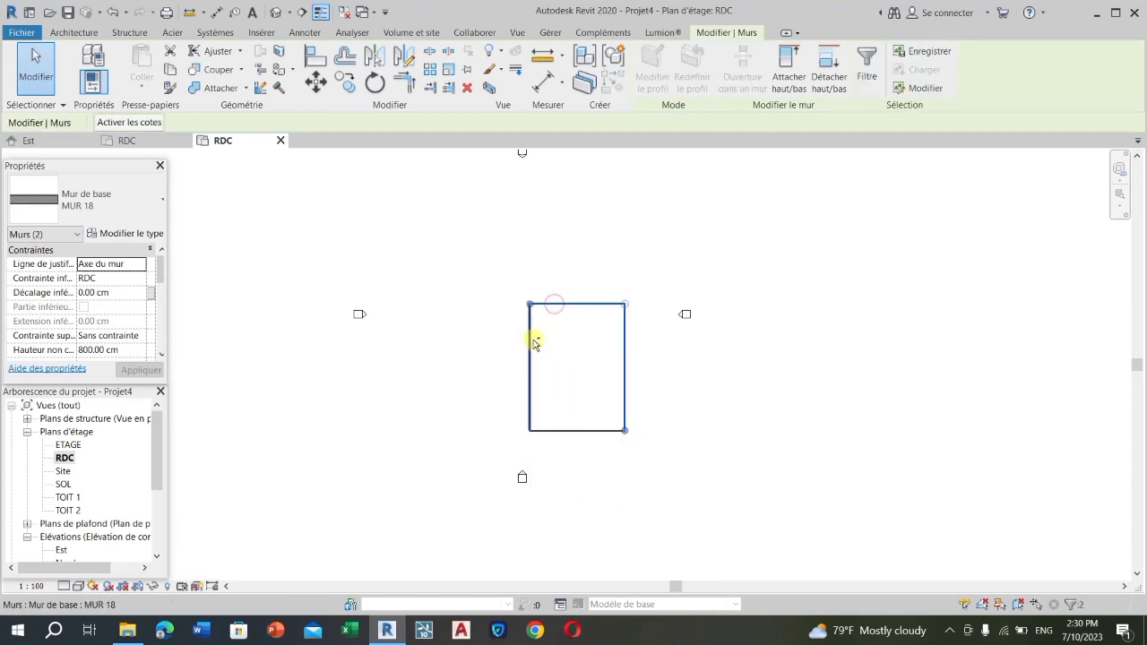
{"action": "left_click", "coordinate": [531, 363], "text": "ctrl"}
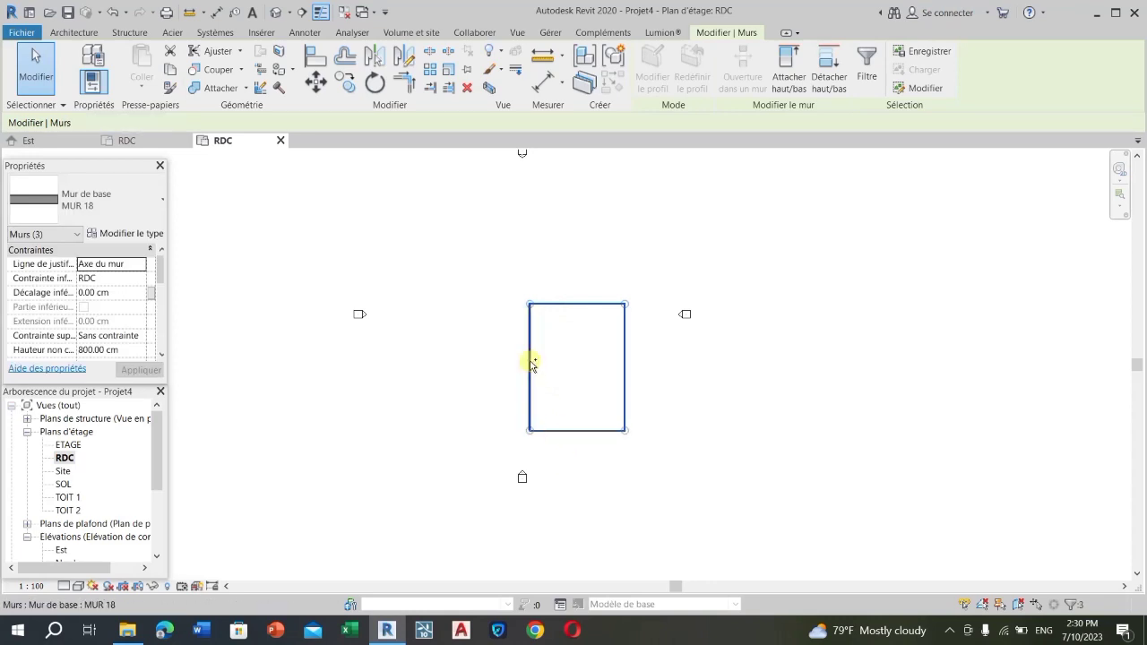
{"action": "left_click", "coordinate": [531, 363], "text": "ctrl"}
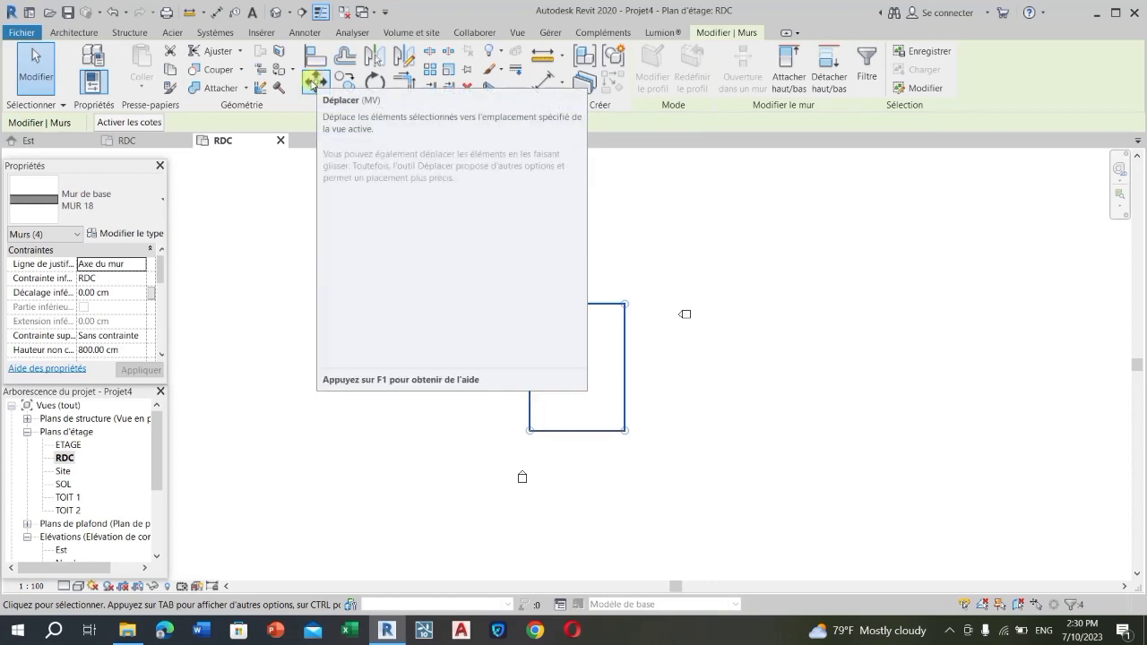
{"action": "left_click", "coordinate": [313, 83]}
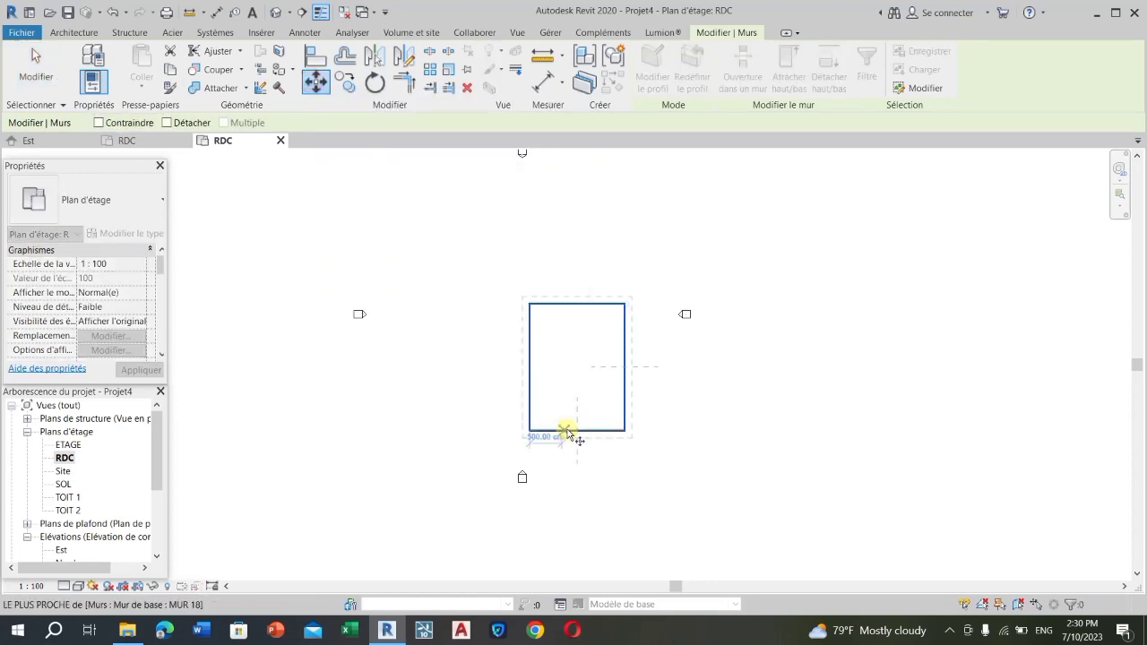
{"action": "left_click", "coordinate": [576, 431]}
{"action": "key", "text": "Escape"}
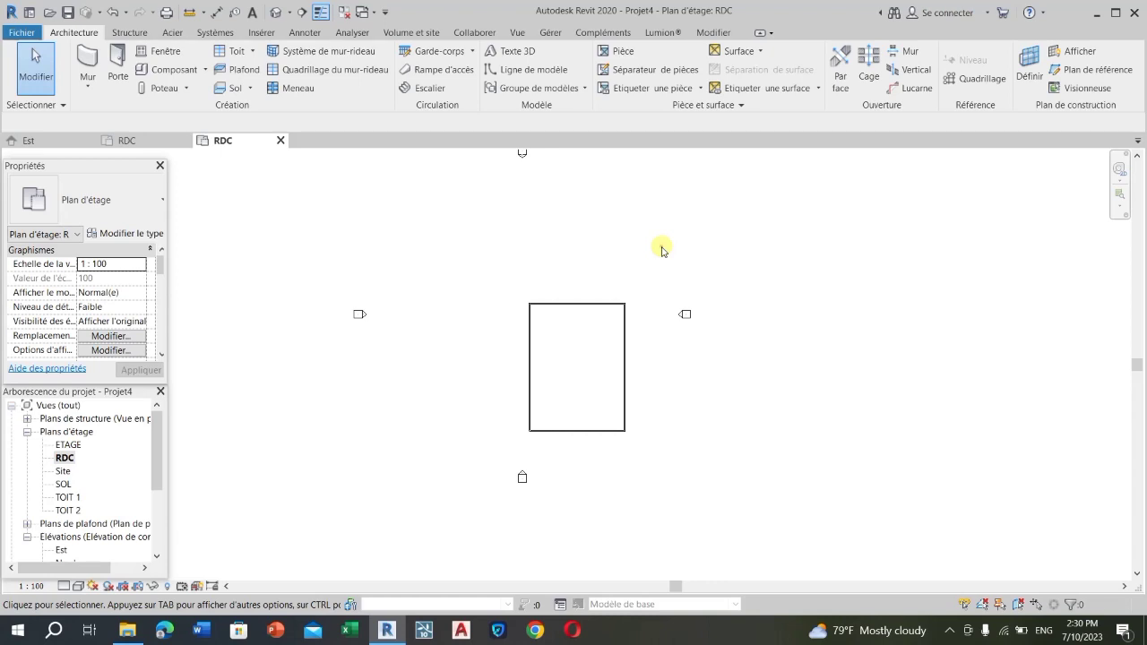
{"action": "left_click_drag", "start_coordinate": [661, 249], "coordinate": [504, 443]}
{"action": "left_click_drag", "start_coordinate": [645, 265], "coordinate": [492, 440]}
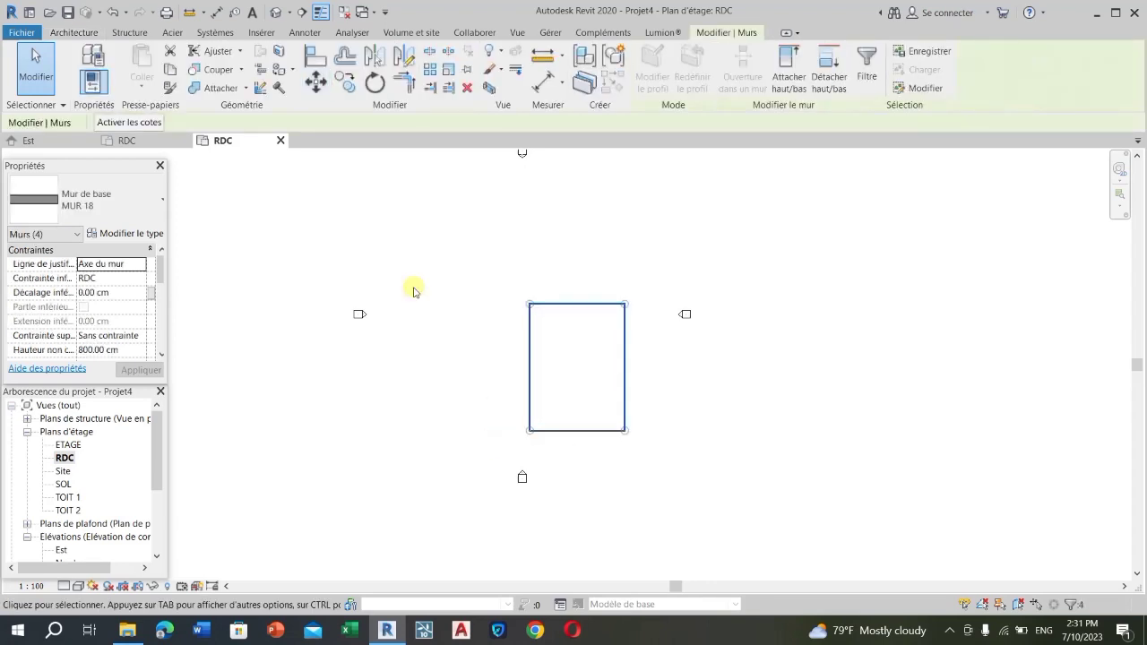
{"action": "left_click", "coordinate": [317, 82]}
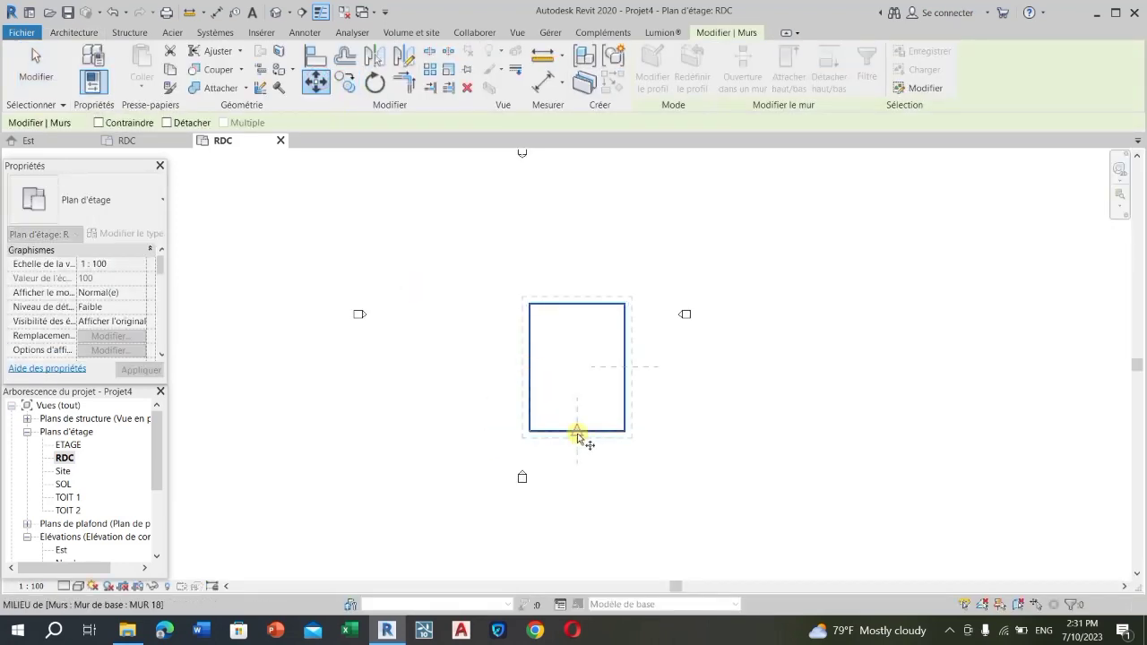
{"action": "left_click", "coordinate": [577, 433]}
{"action": "key", "text": "Escape"}
- Move all four walls of the RDC rectangle northwest from its northwest corner, centring the outline between the elevation markers, and deselect them
{"action": "left_click_drag", "start_coordinate": [653, 274], "coordinate": [494, 448]}
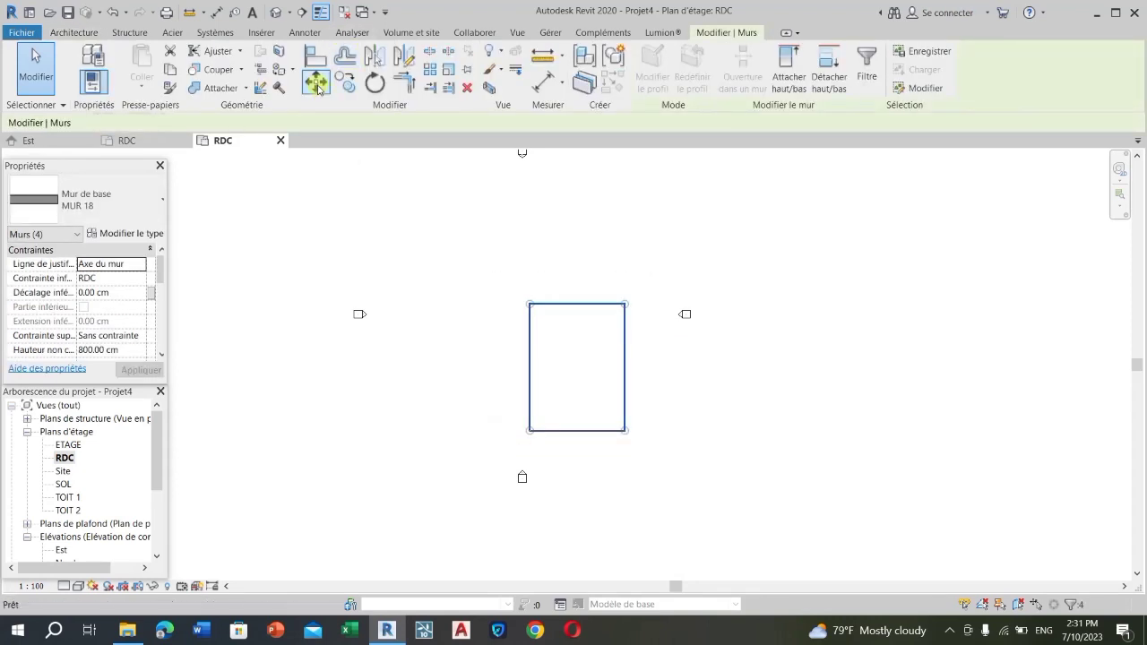
{"action": "left_click", "coordinate": [315, 82]}
{"action": "left_click", "coordinate": [529, 304]}
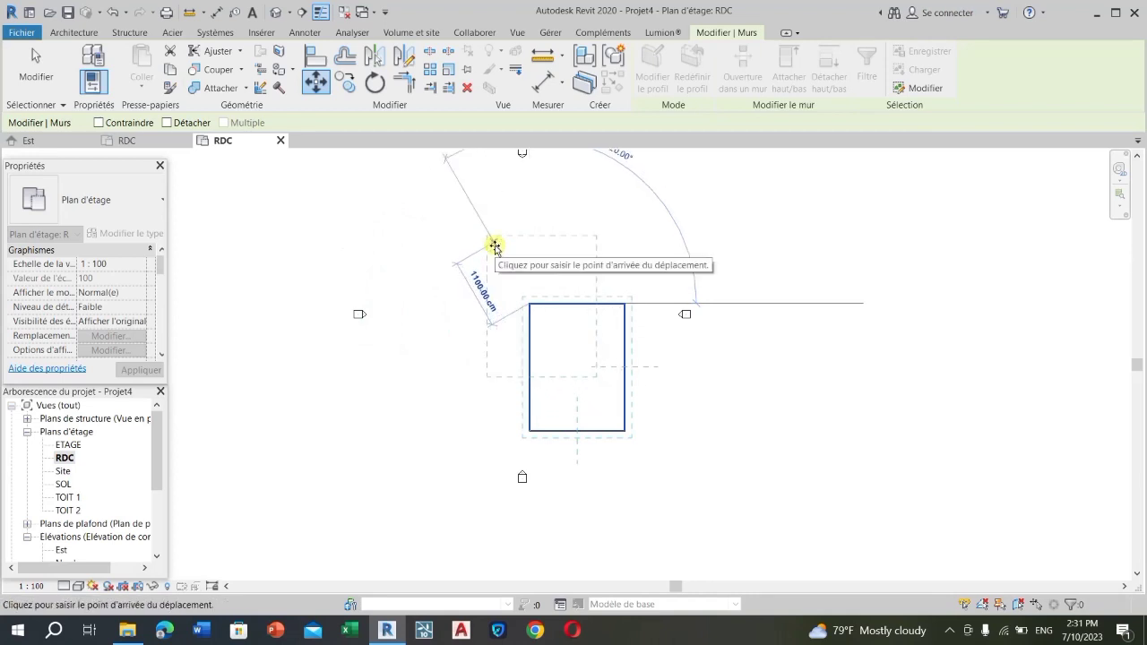
{"action": "left_click", "coordinate": [492, 249]}
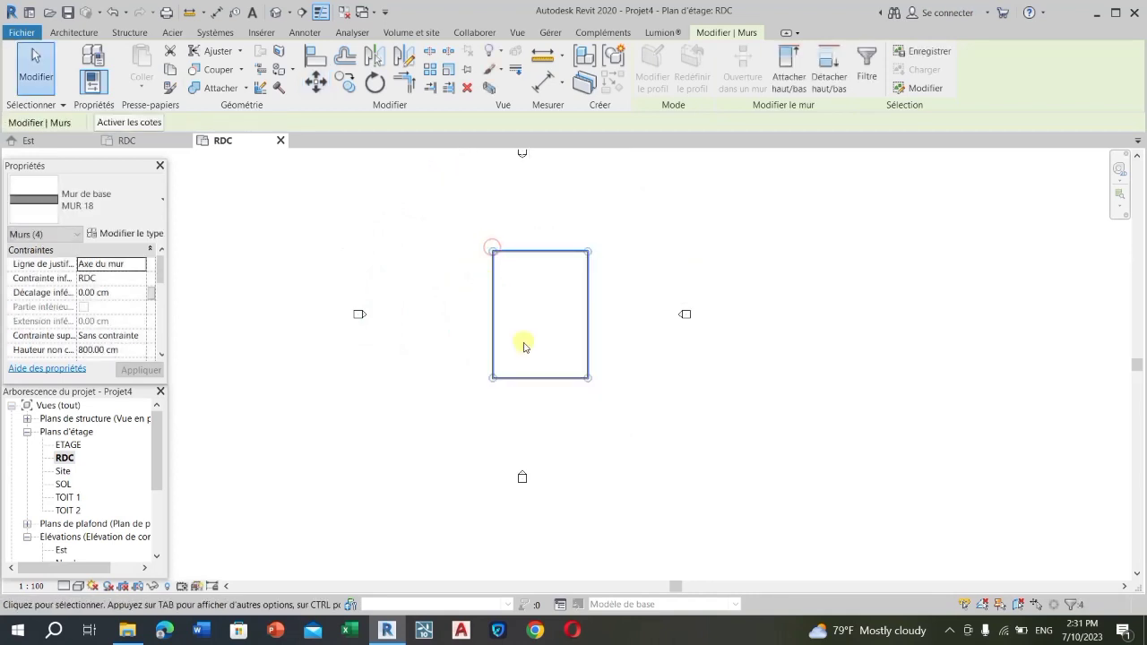
{"action": "scroll", "coordinate": [558, 427], "scroll_direction": "down", "scroll_amount": 3}
{"action": "scroll", "coordinate": [534, 382], "scroll_direction": "up", "scroll_amount": 2}
{"action": "scroll", "coordinate": [483, 422], "scroll_direction": "up", "scroll_amount": 4}
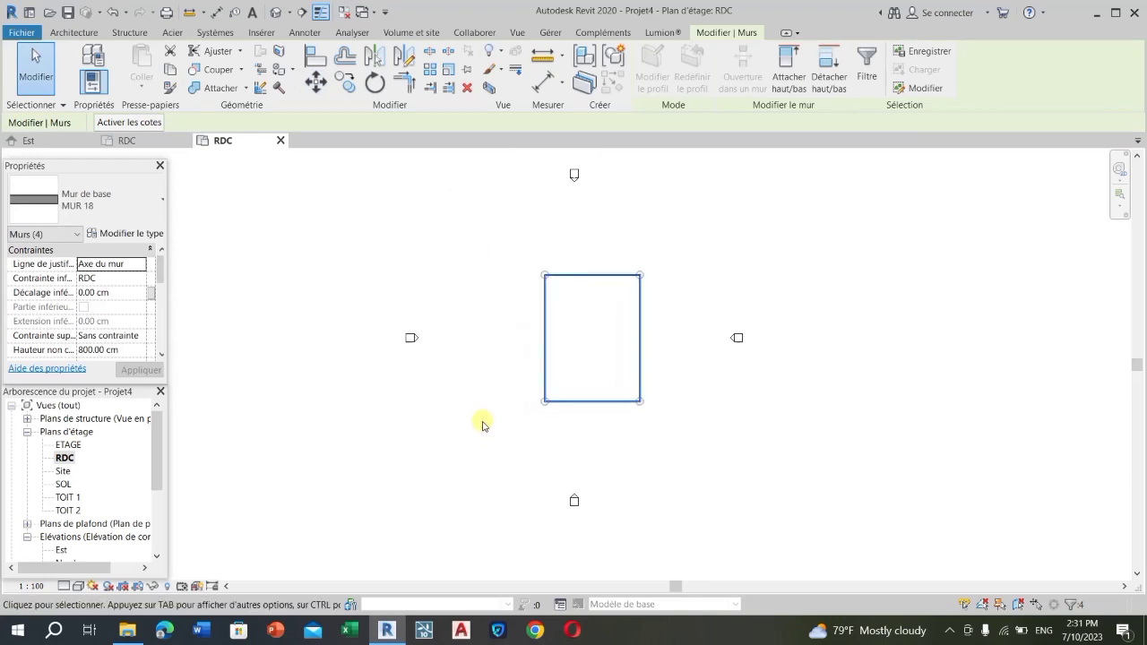
{"action": "scroll", "coordinate": [483, 422], "scroll_direction": "down", "scroll_amount": 3}
{"action": "scroll", "coordinate": [587, 369], "scroll_direction": "up", "scroll_amount": 3}
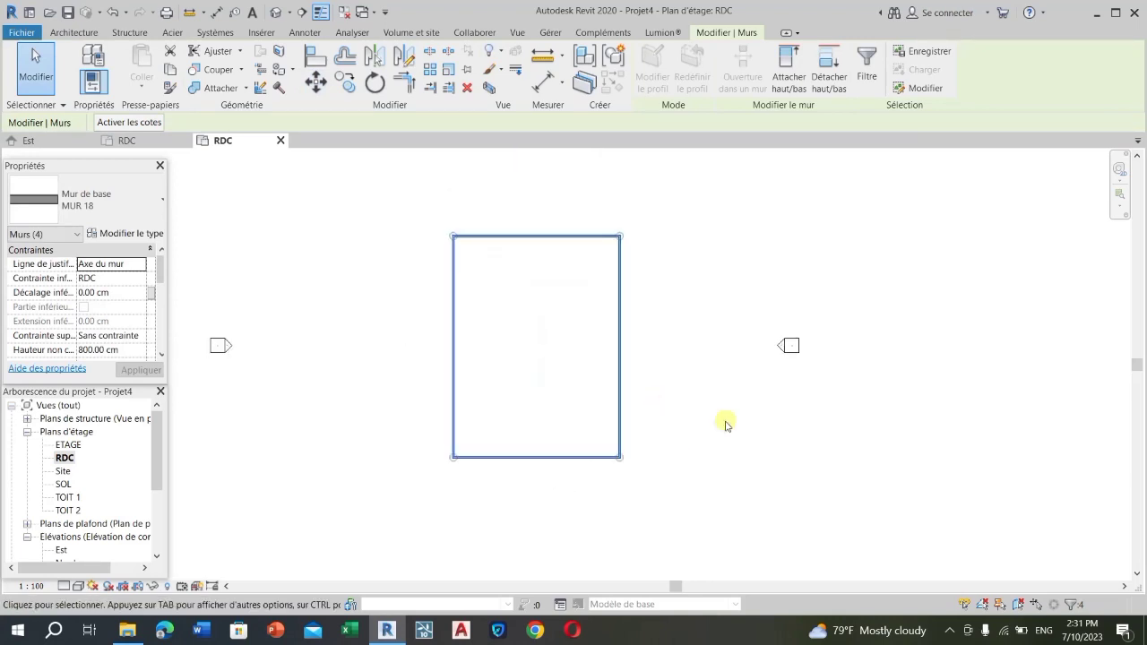
{"action": "left_click", "coordinate": [754, 433]}
{"action": "scroll", "coordinate": [668, 487], "scroll_direction": "up", "scroll_amount": 1}
{"action": "scroll", "coordinate": [667, 486], "scroll_direction": "down", "scroll_amount": 1}
{"action": "scroll", "coordinate": [582, 435], "scroll_direction": "up", "scroll_amount": 1}
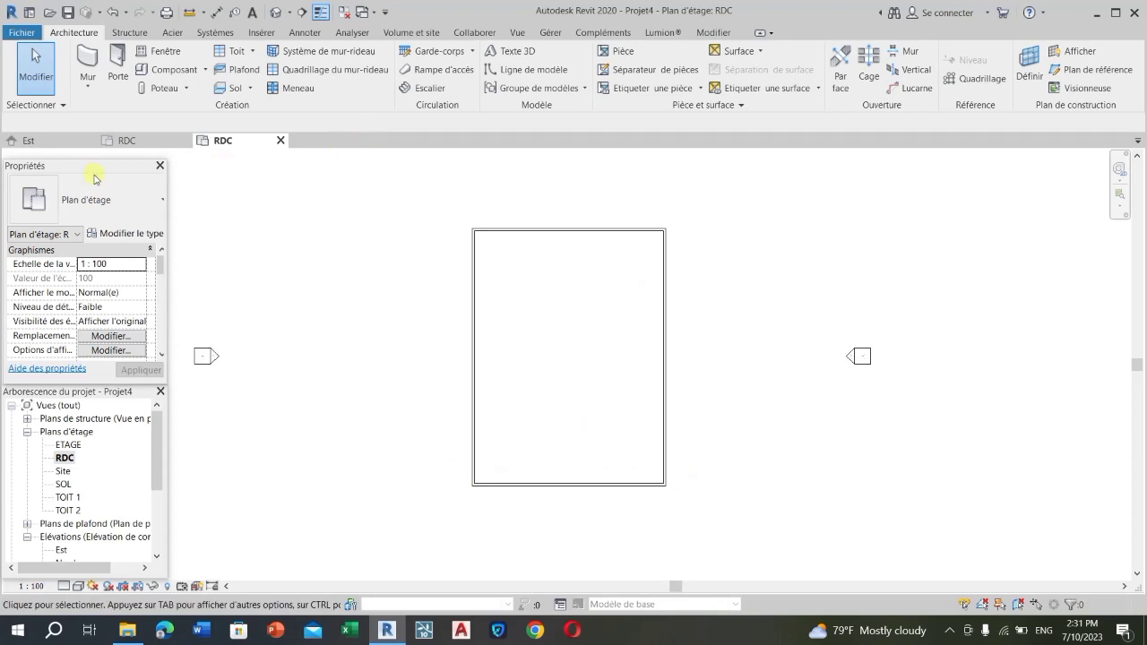
- Switch to the reference VILLA DUPLEX TUTORIEL project's RDC floor plan and examine the villa's layout
{"action": "left_click", "coordinate": [151, 141]}
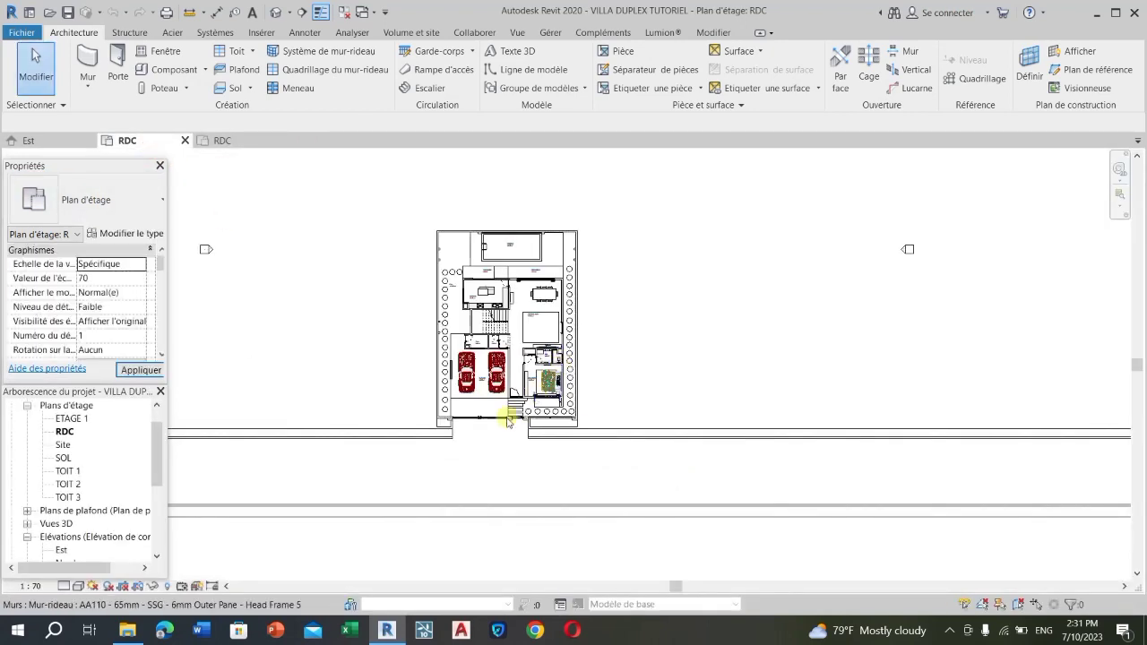
{"action": "scroll", "coordinate": [465, 239], "scroll_direction": "up", "scroll_amount": 2}
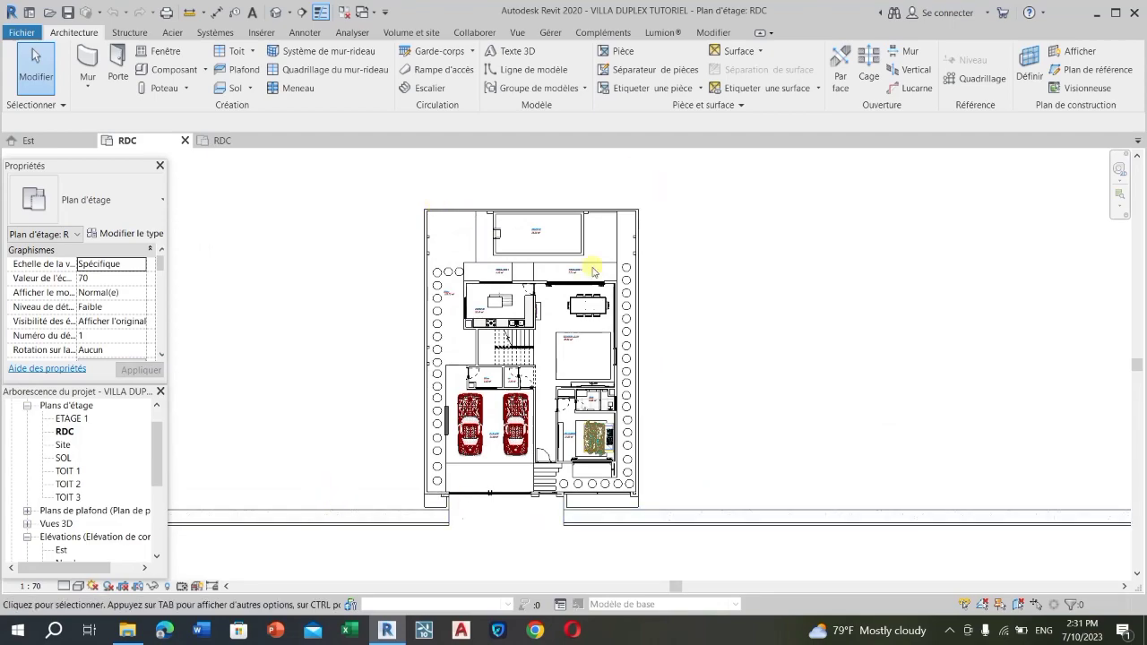